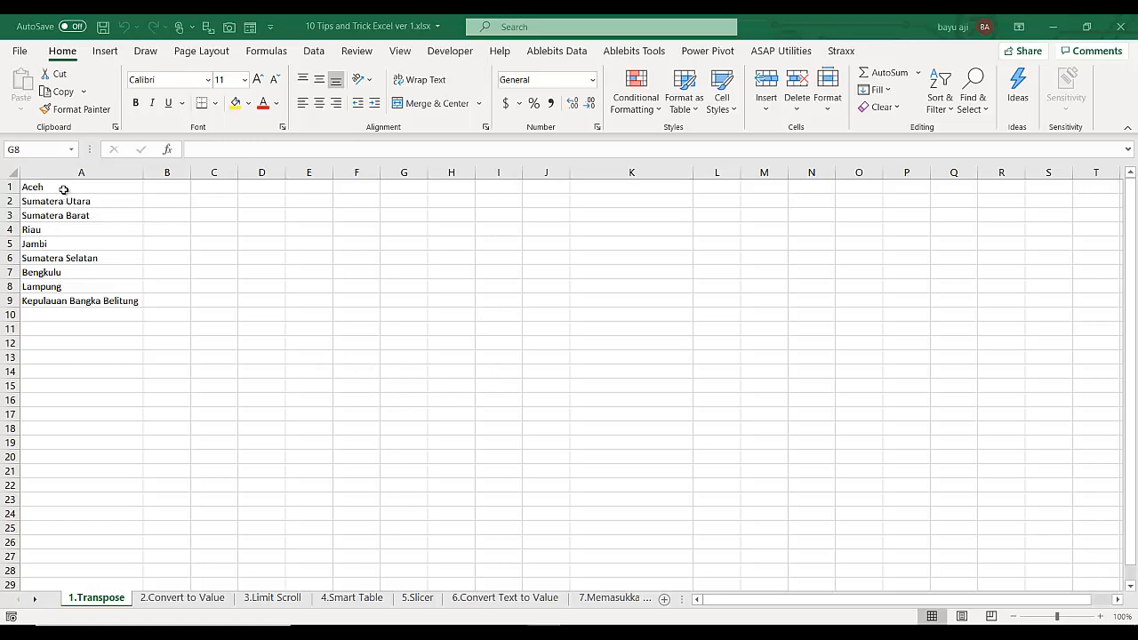
# Copy the list of province names in A1:A9.
pyautogui.moveTo(64, 190); pyautogui.dragTo(75, 300)
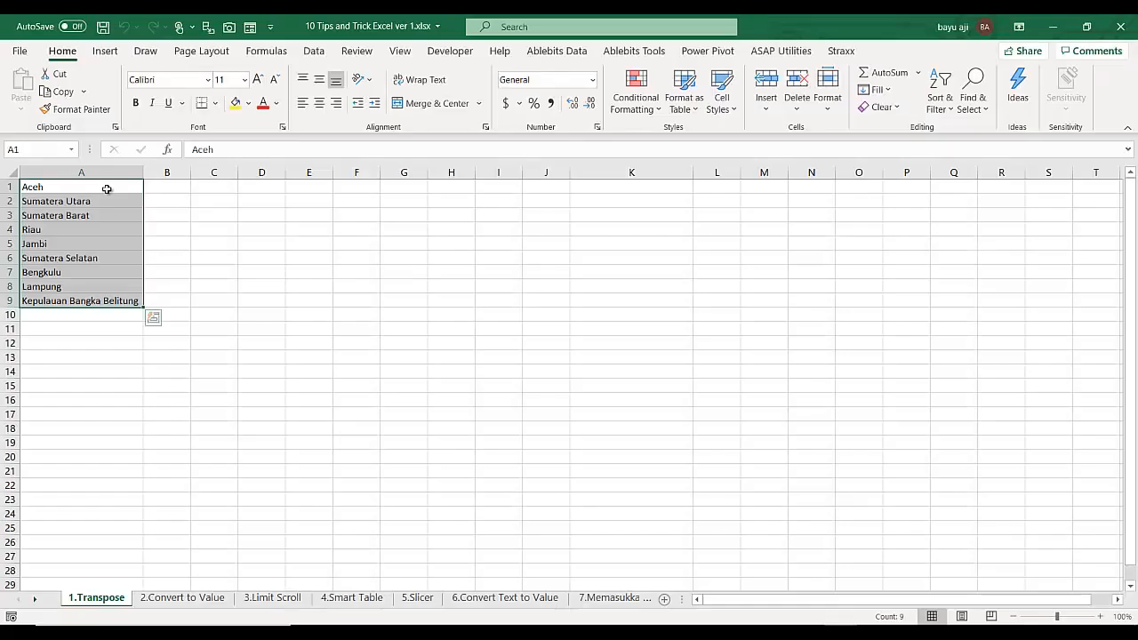
pyautogui.click(107, 189)
pyautogui.moveTo(107, 190); pyautogui.dragTo(95, 302)
pyautogui.moveTo(105, 187); pyautogui.dragTo(94, 298)
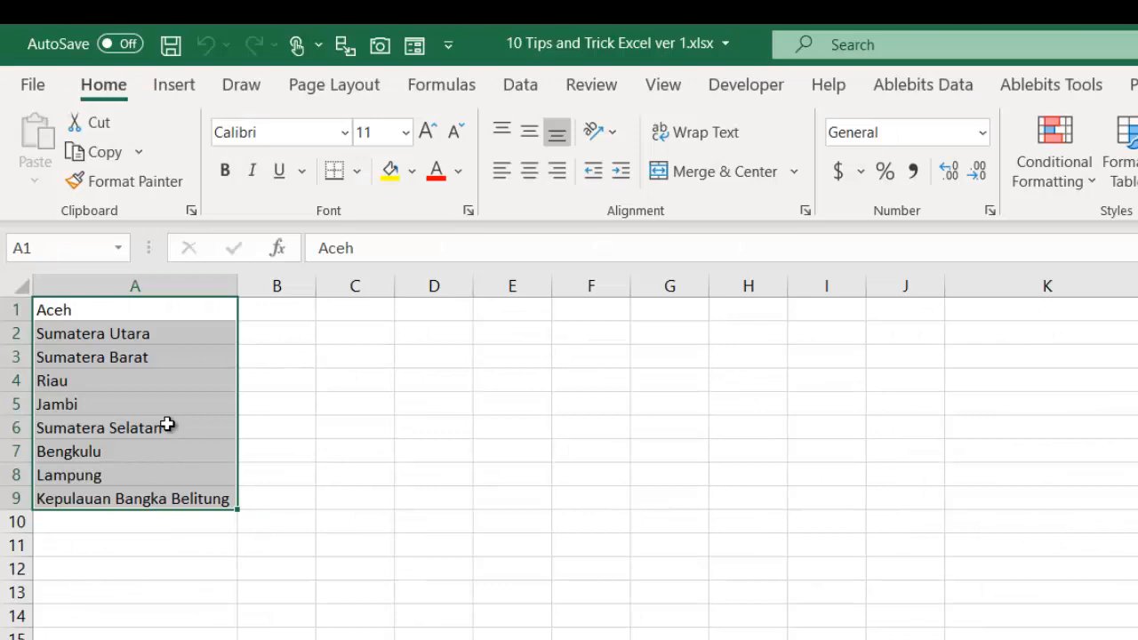
pyautogui.rightClick(167, 425)
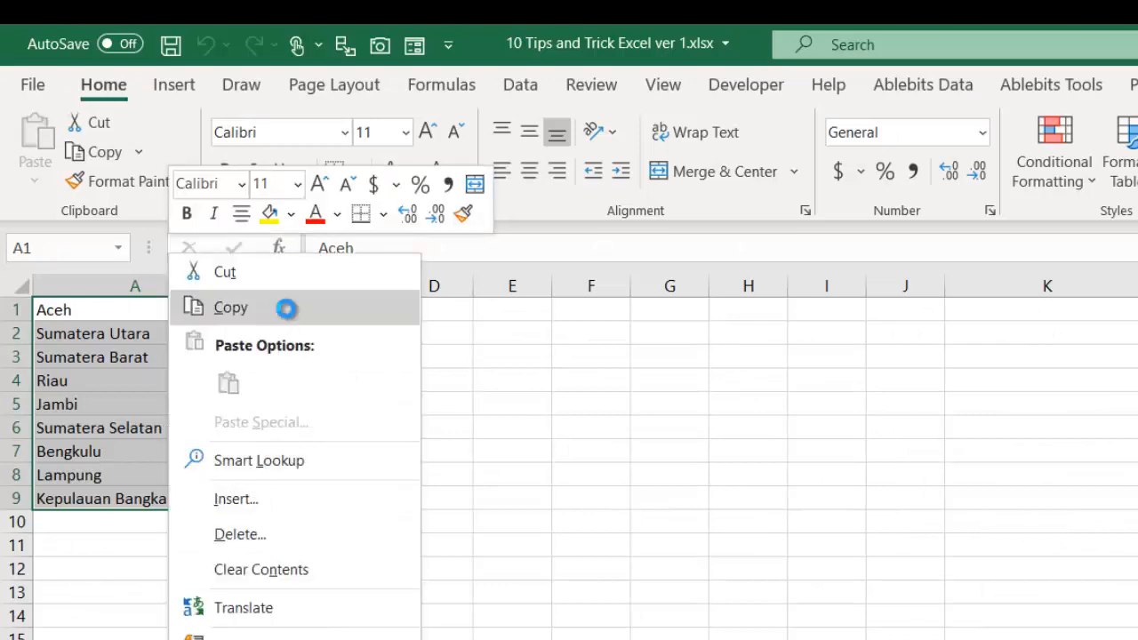
pyautogui.click(287, 307)
# Paste the copied province list transposed into a row starting at C1, using Paste Special.
pyautogui.click(382, 315)
pyautogui.rightClick(382, 314)
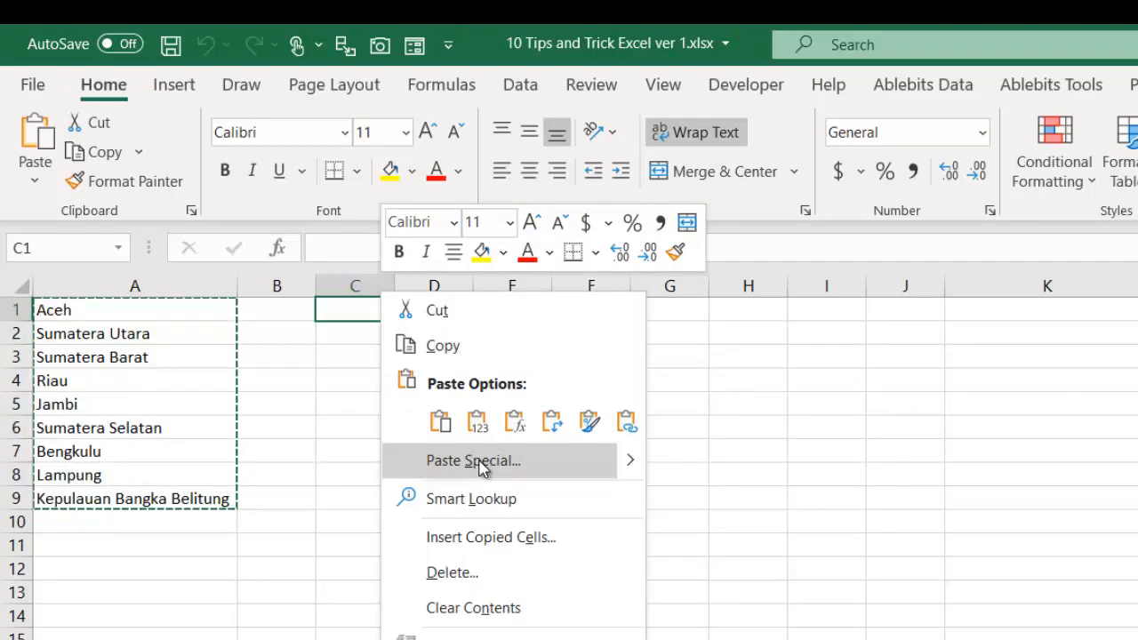
pyautogui.rightClick(342, 309)
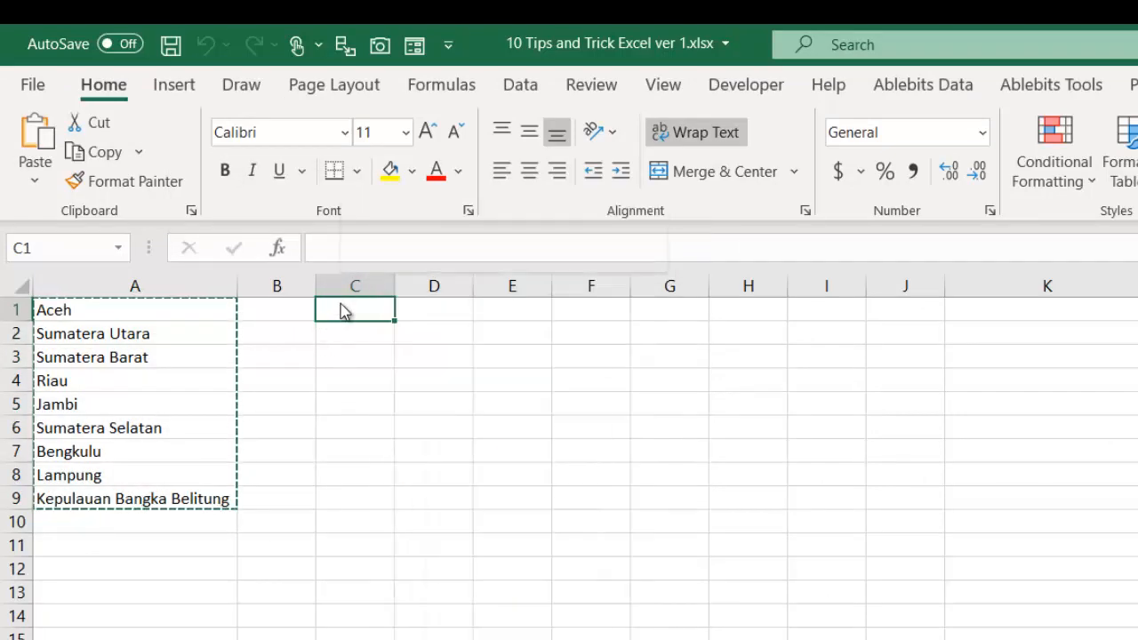
pyautogui.click(397, 455)
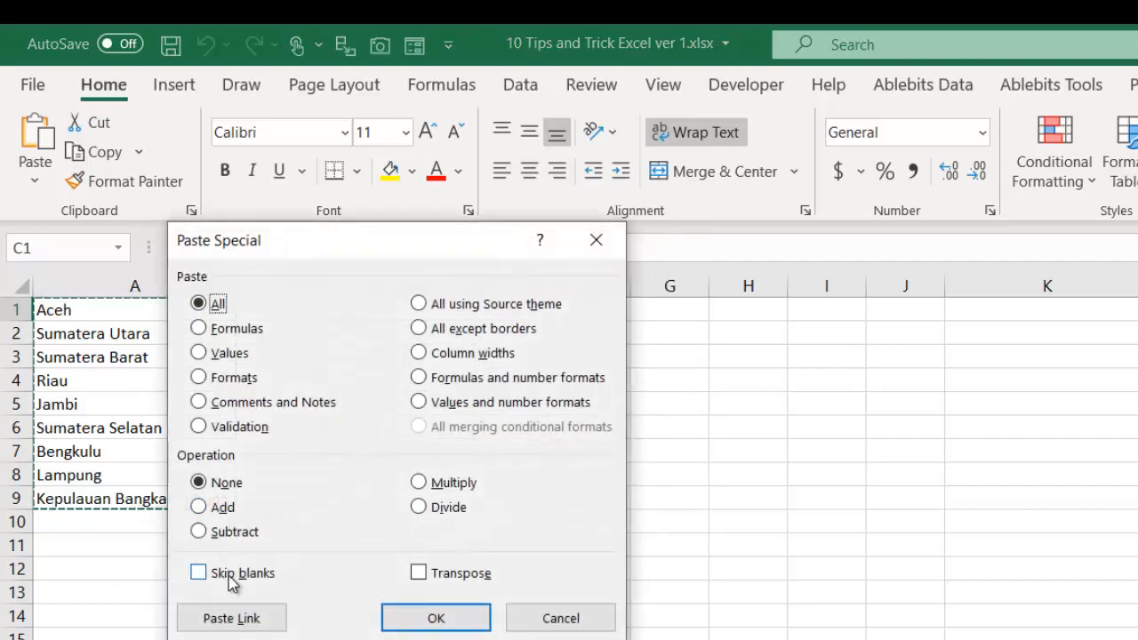
pyautogui.click(436, 575)
pyautogui.click(439, 617)
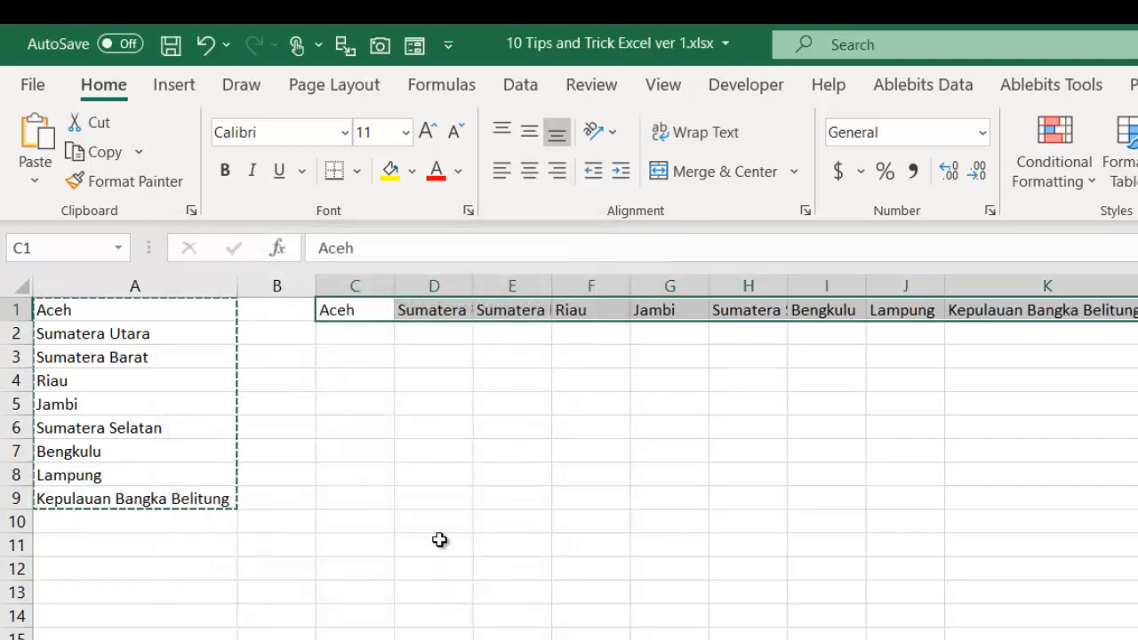
# Wrap the text in the transposed row C1:K1, top-align it and center it horizontally.
pyautogui.click(679, 139)
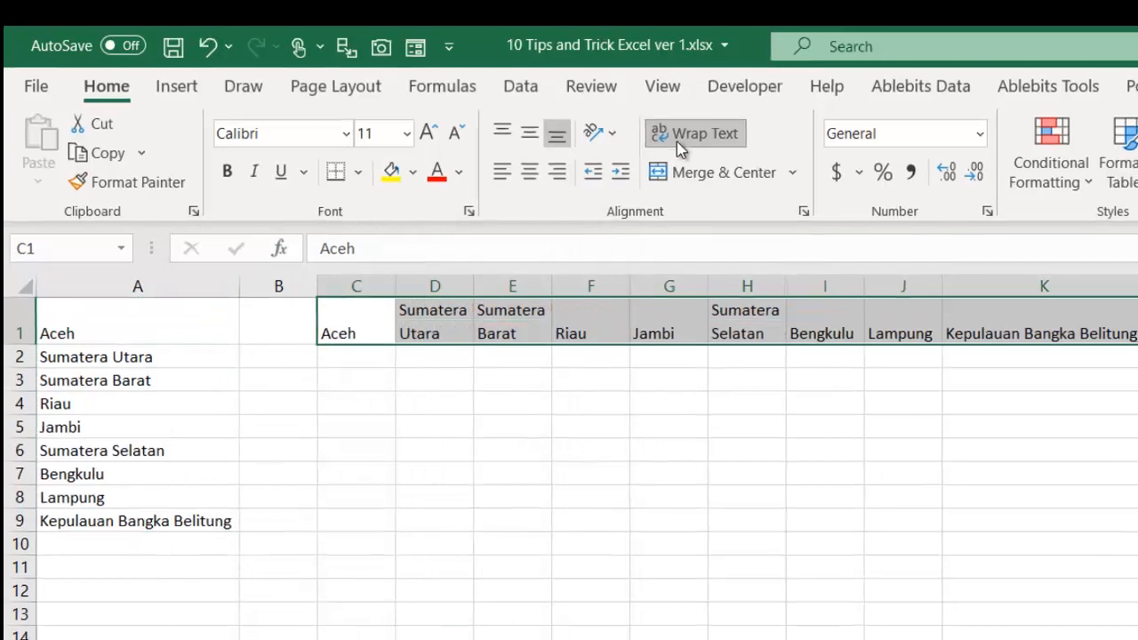
pyautogui.click(514, 149)
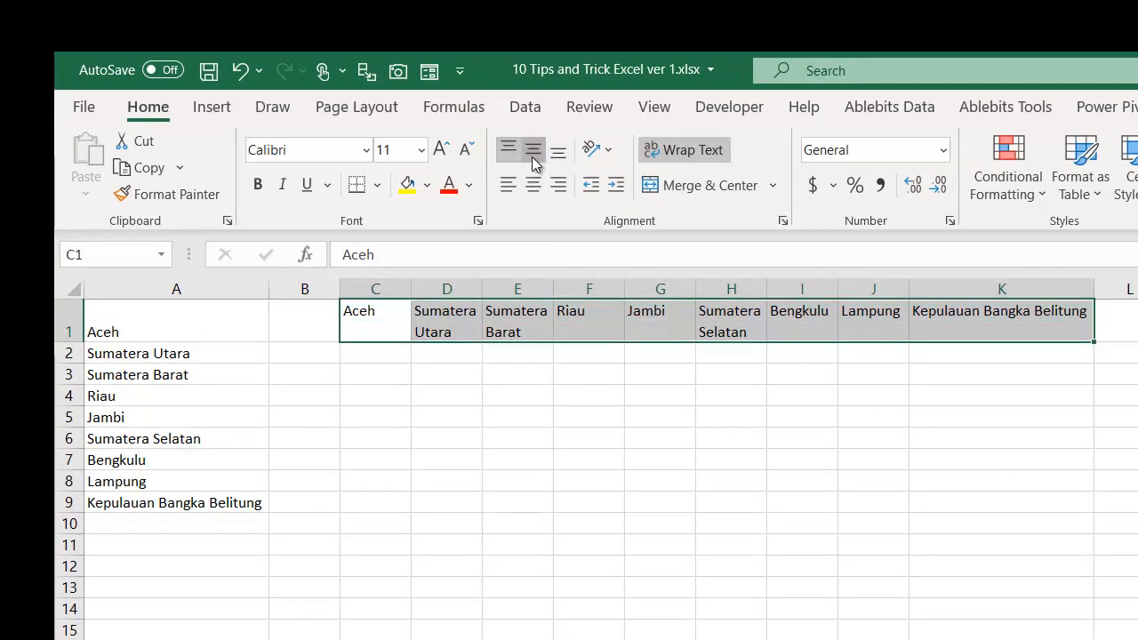
pyautogui.click(532, 157)
pyautogui.click(531, 156)
pyautogui.click(512, 150)
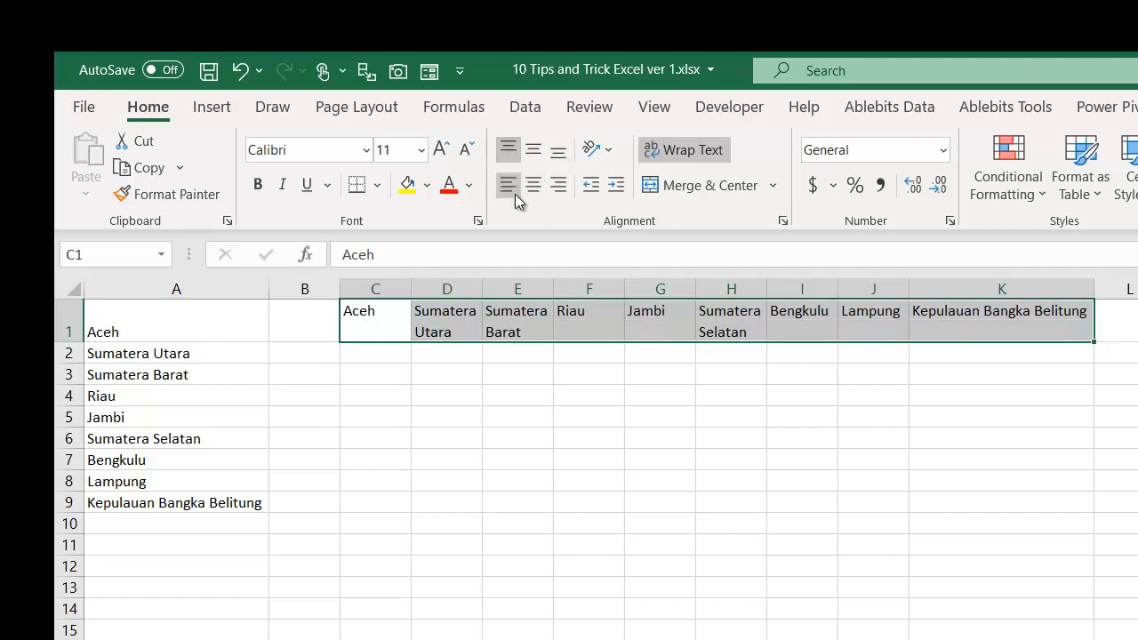
pyautogui.click(533, 185)
pyautogui.click(462, 440)
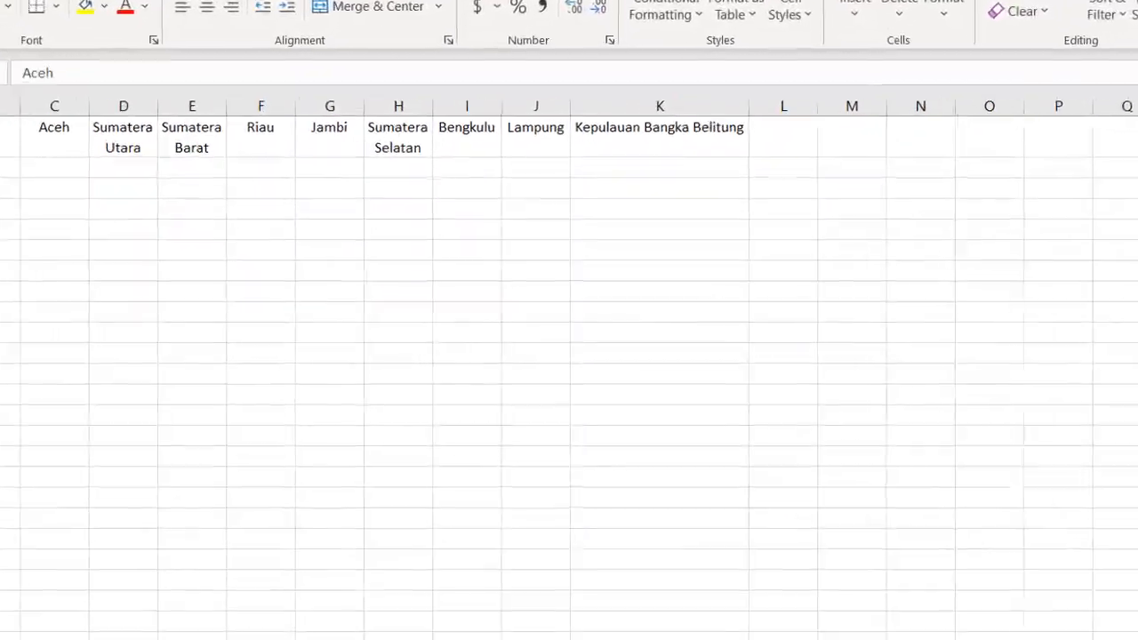
# Fill the original list in A1:A9 with yellow.
pyautogui.moveTo(81, 201); pyautogui.dragTo(82, 315)
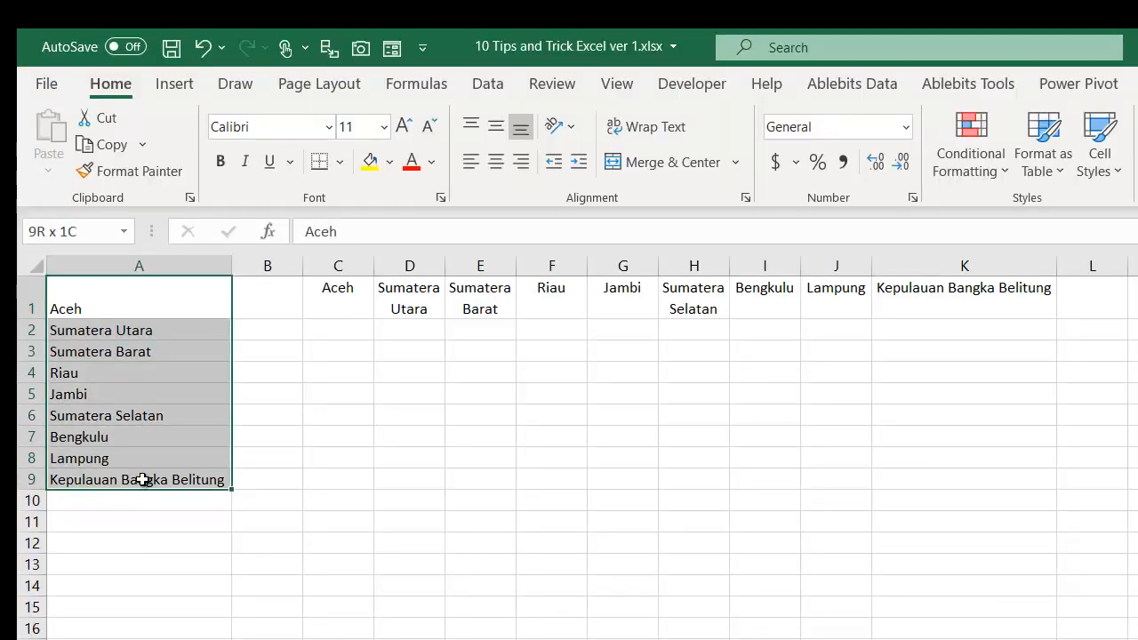
pyautogui.click(370, 161)
pyautogui.click(111, 311)
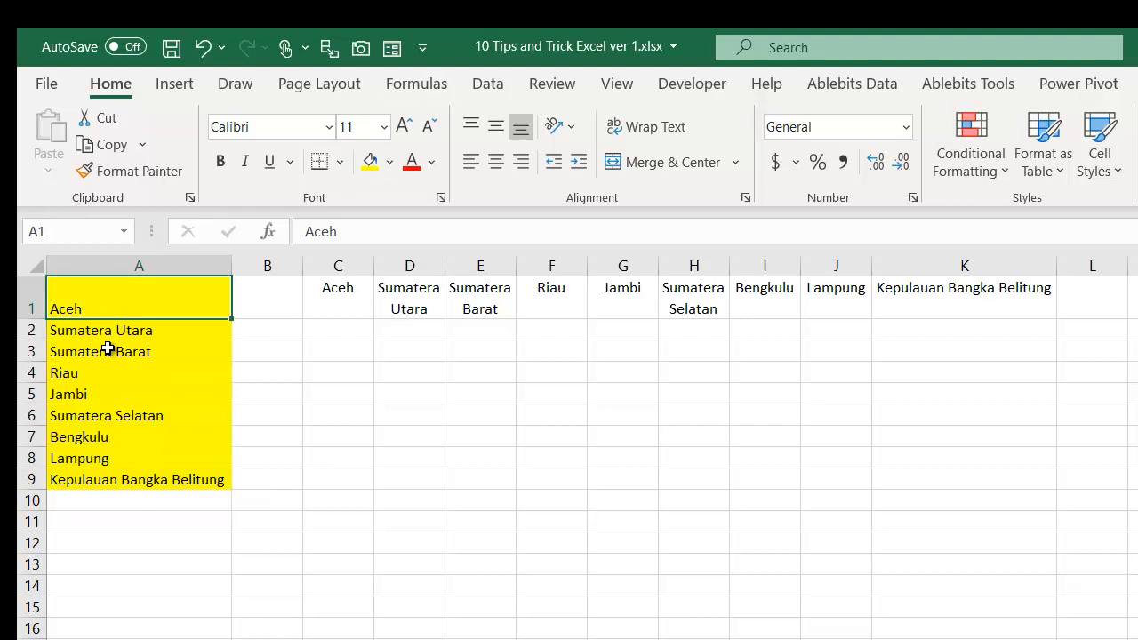
# Replace the province name in A2 with Medan and check the matching transposed cell D1.
pyautogui.press('Down')
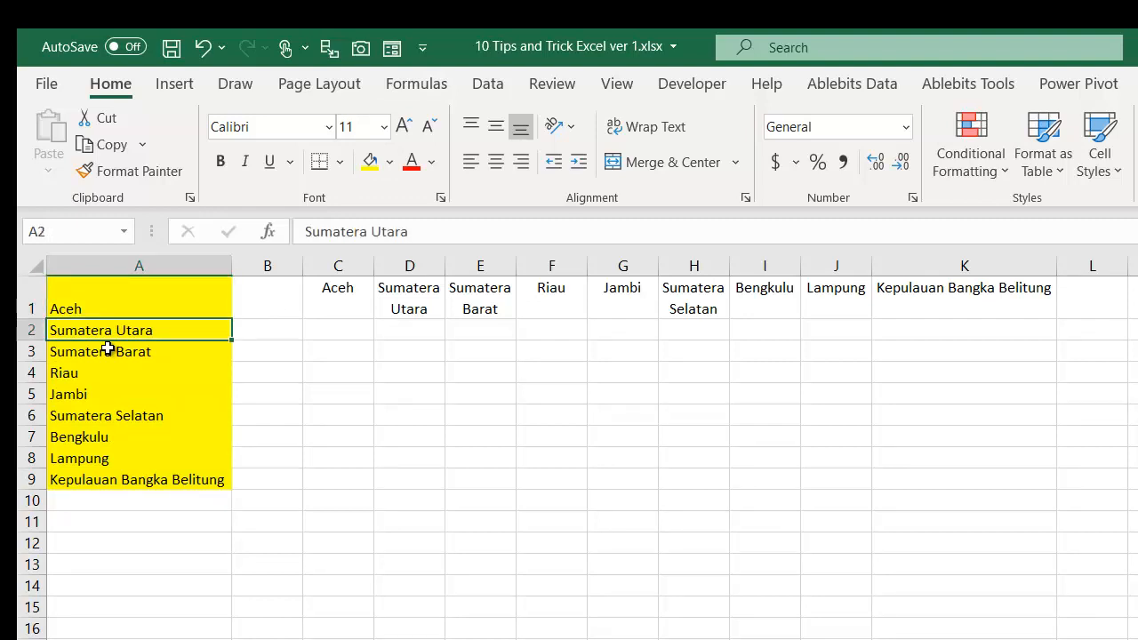
pyautogui.write('Me')
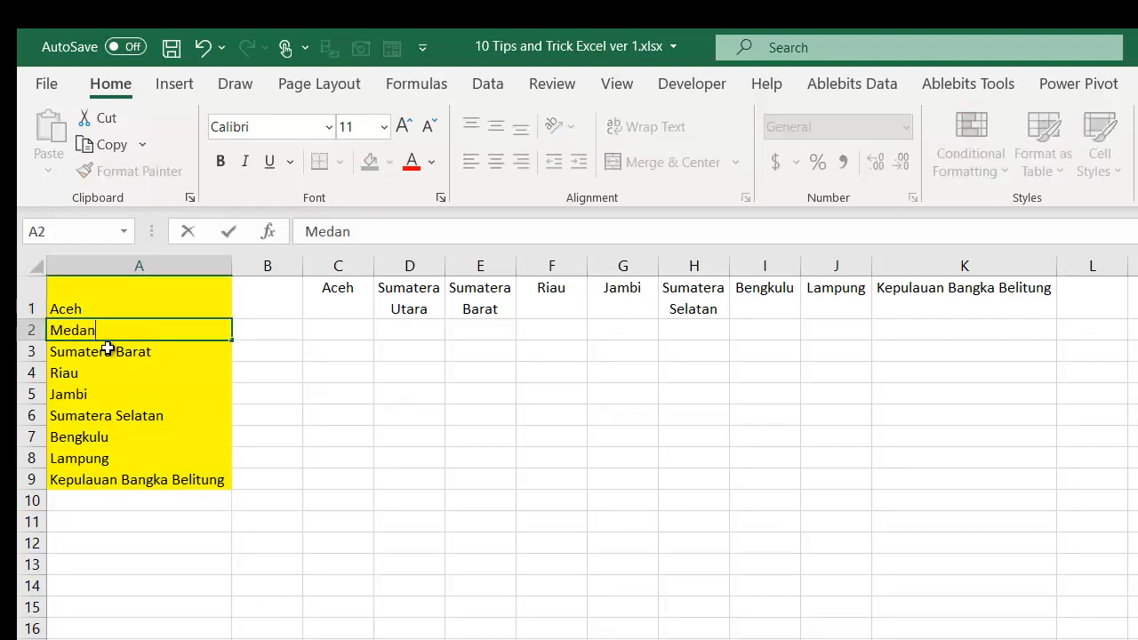
pyautogui.write('dan')
pyautogui.press('Return')
pyautogui.press('Up')
pyautogui.press('Up')
pyautogui.press('Right')
pyautogui.press('Right')
pyautogui.press('Right')
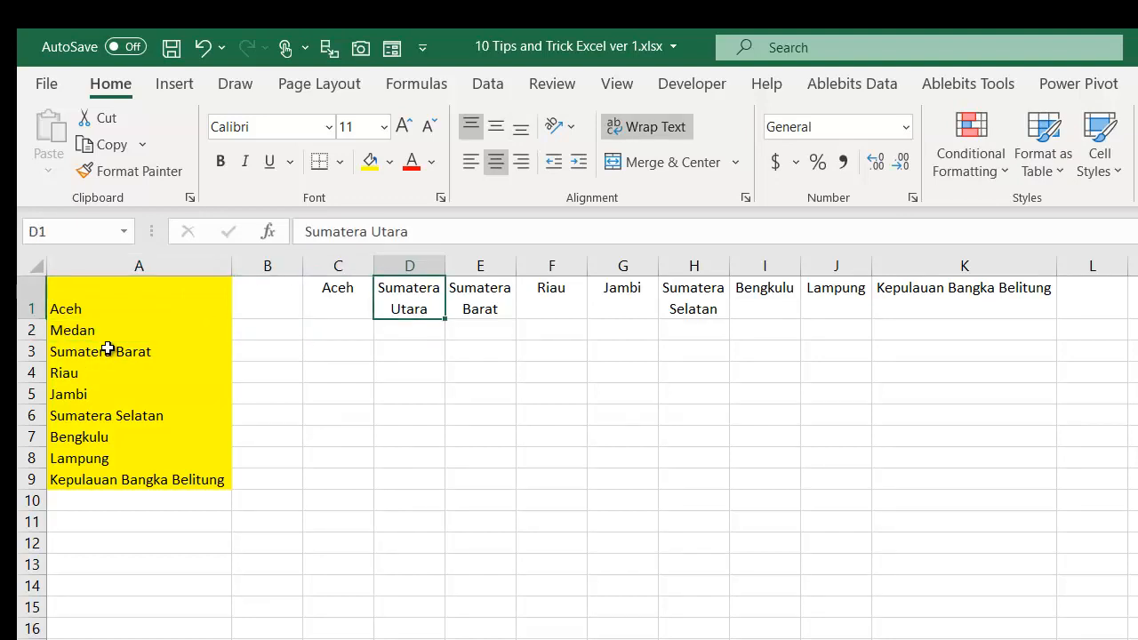
# Compare the sizes of the transposed row C1:K1 and the source column A1:A9 by selecting each range.
pyautogui.press('Left')
pyautogui.hotkey('shift', 'Right')
pyautogui.hotkey('shift', 'Right')
pyautogui.hotkey('shift', 'Right')
pyautogui.hotkey('shift', 'Right')
pyautogui.hotkey('shift', 'Right')
pyautogui.hotkey('shift', 'Right')
pyautogui.hotkey('shift', 'Right')
pyautogui.hotkey('shift', 'Right')
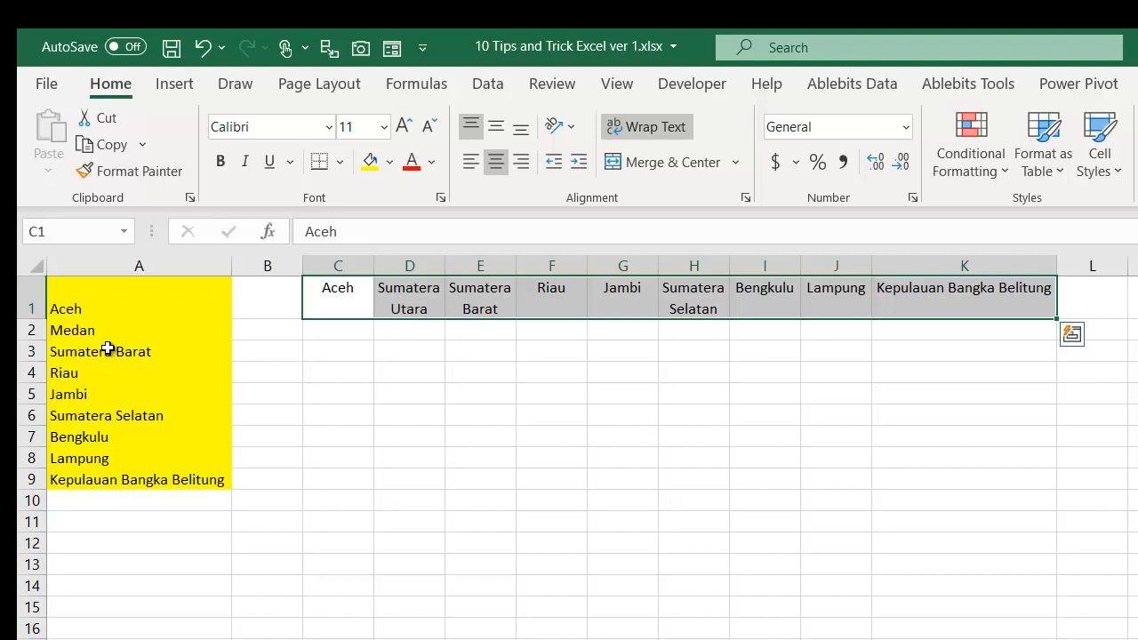
pyautogui.press('Left')
pyautogui.press('Left')
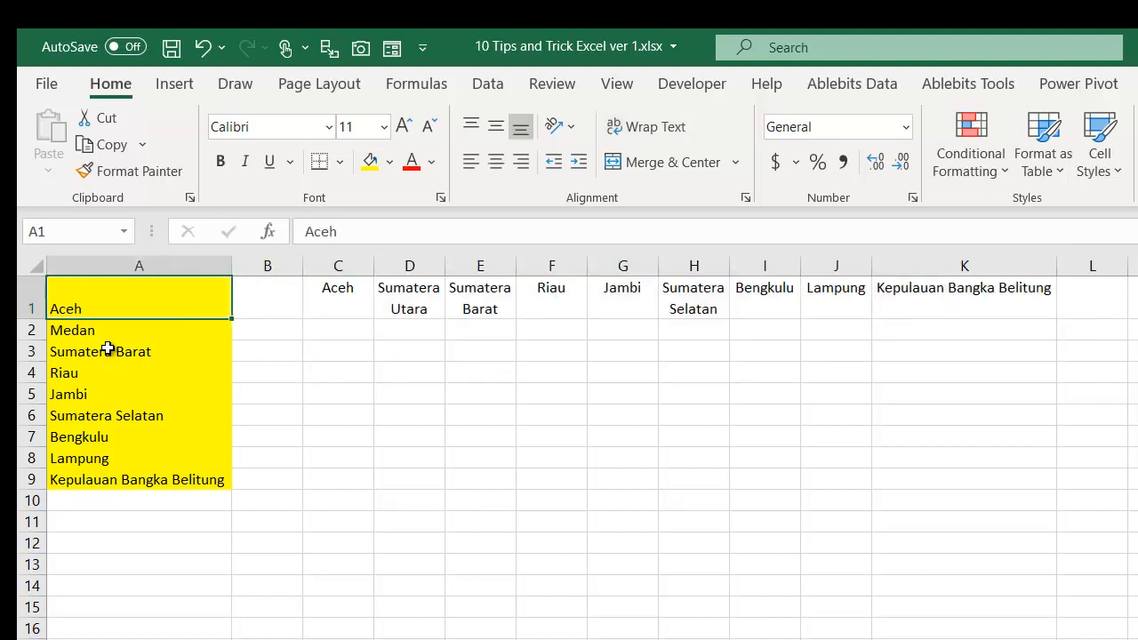
pyautogui.hotkey('ctrl', 'shift', 'Down')
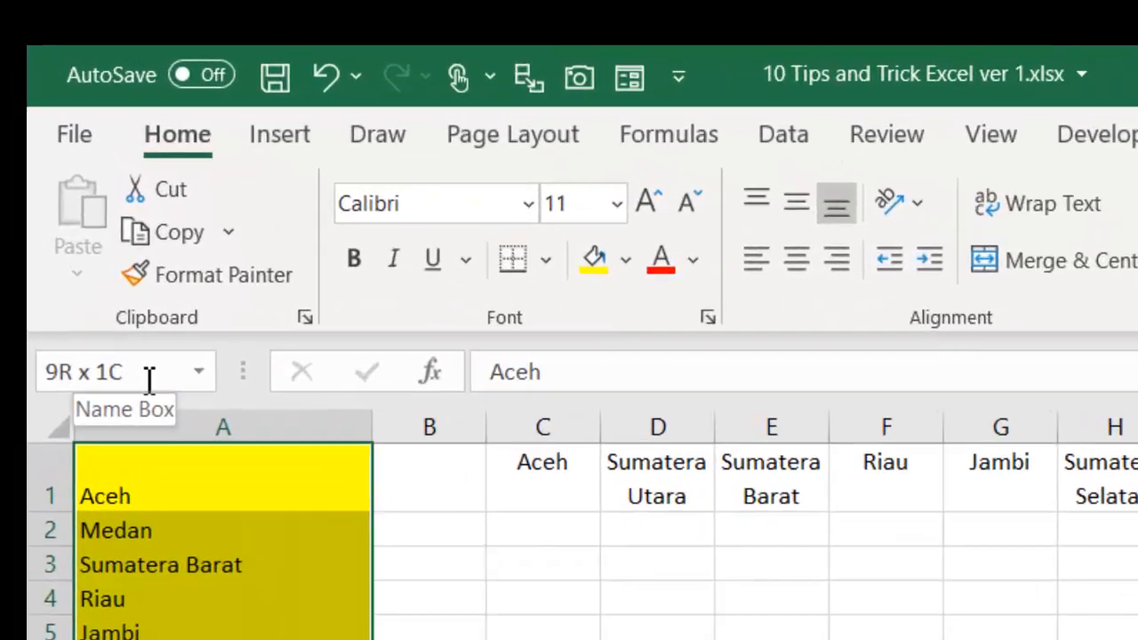
pyautogui.click(473, 420)
# Enter =TRANSPOSE(A1:A9) in C1, the first cell of the range C1:K1.
pyautogui.moveTo(542, 481); pyautogui.dragTo(1069, 330)
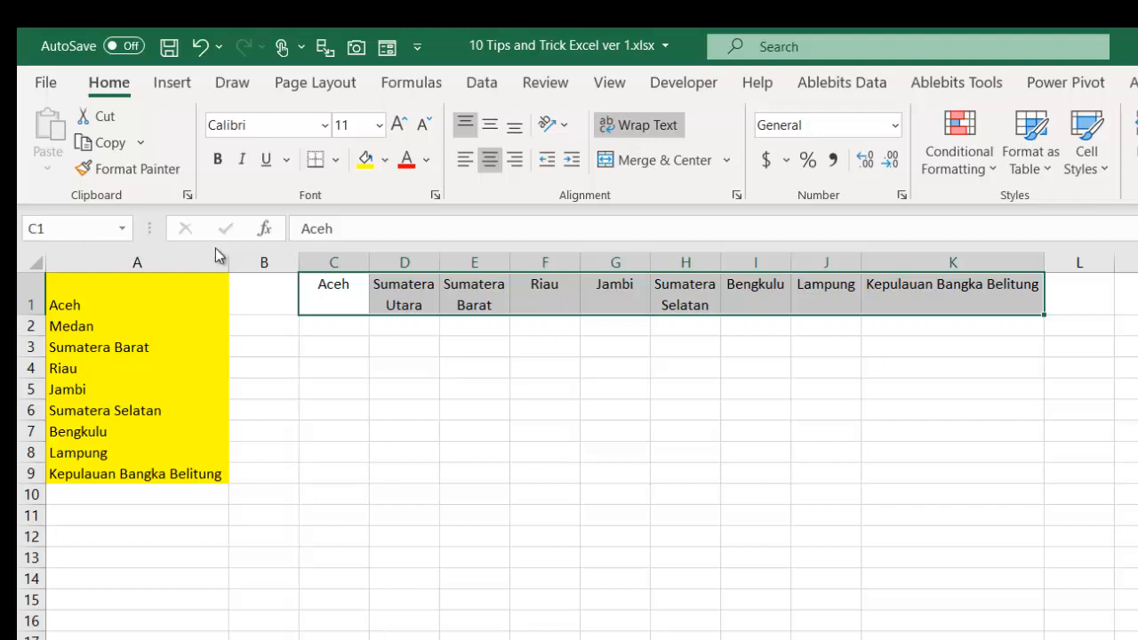
pyautogui.write('=')
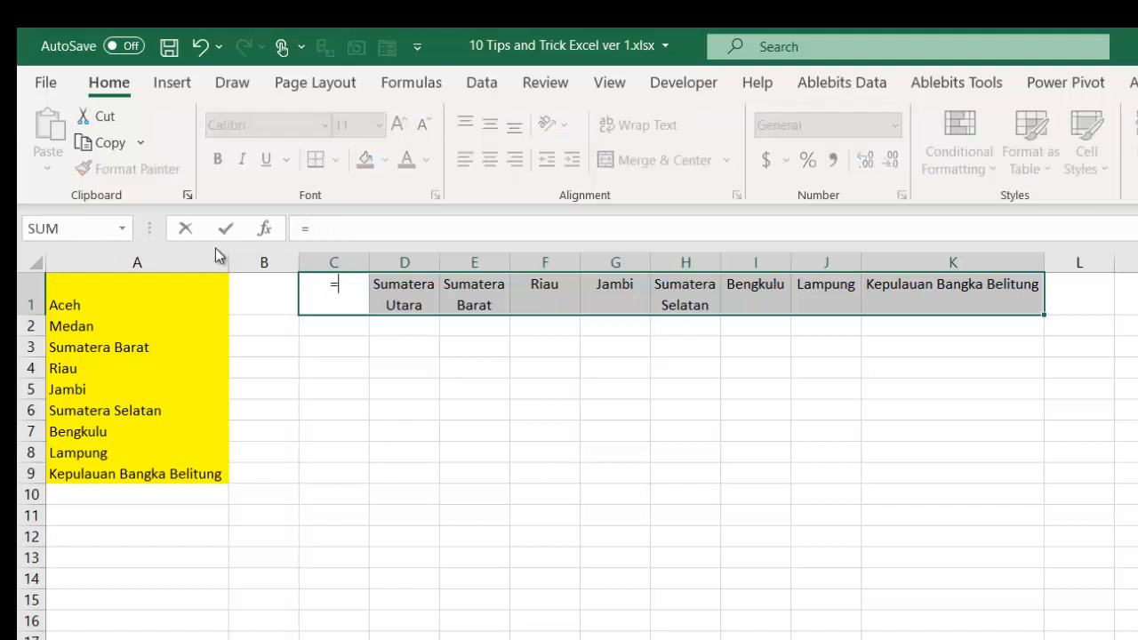
pyautogui.write('t')
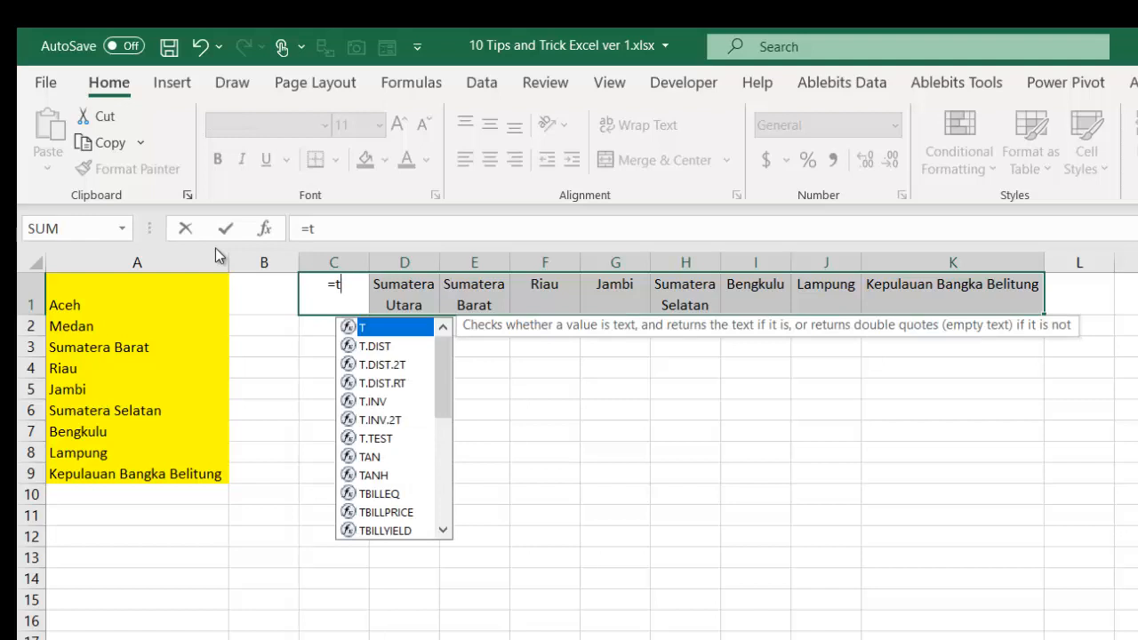
pyautogui.write('ra')
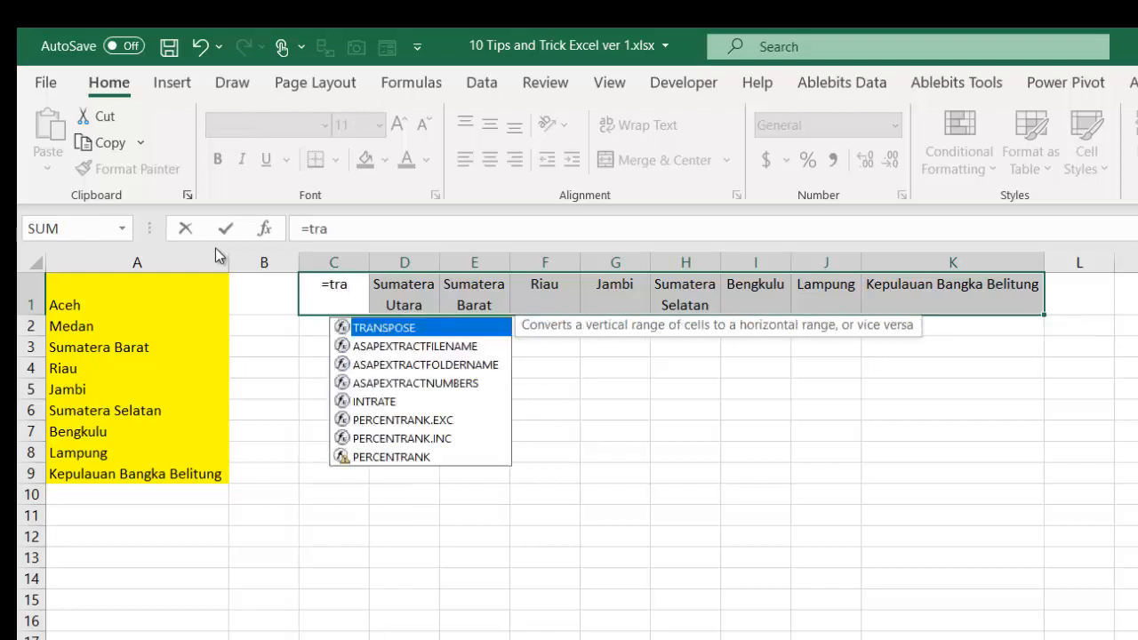
pyautogui.press('Tab')
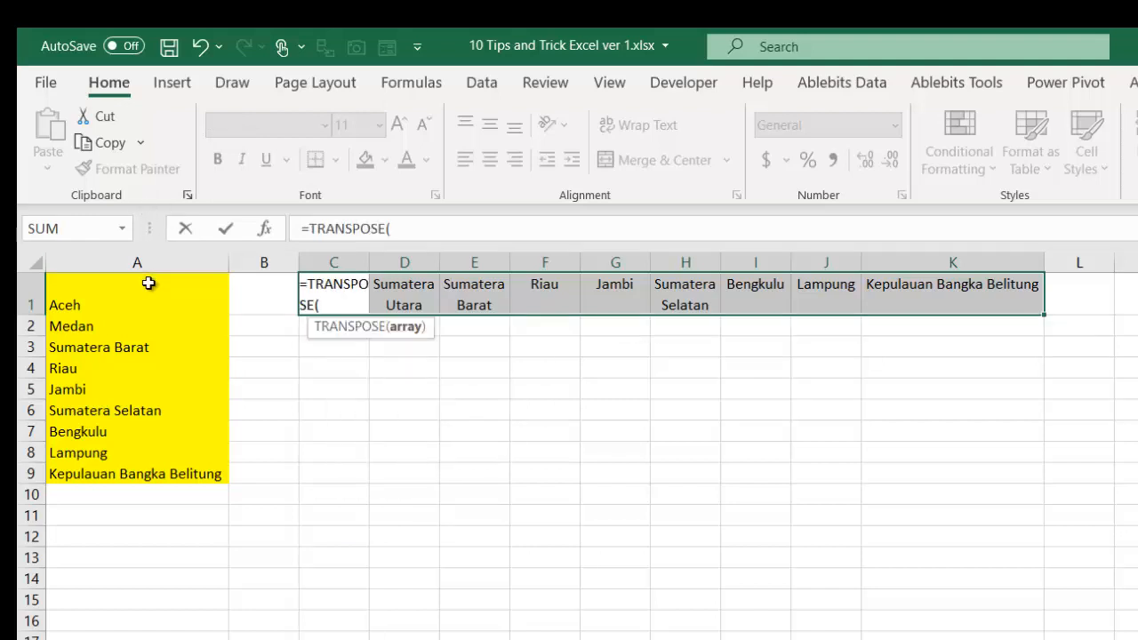
pyautogui.moveTo(144, 286); pyautogui.dragTo(152, 480)
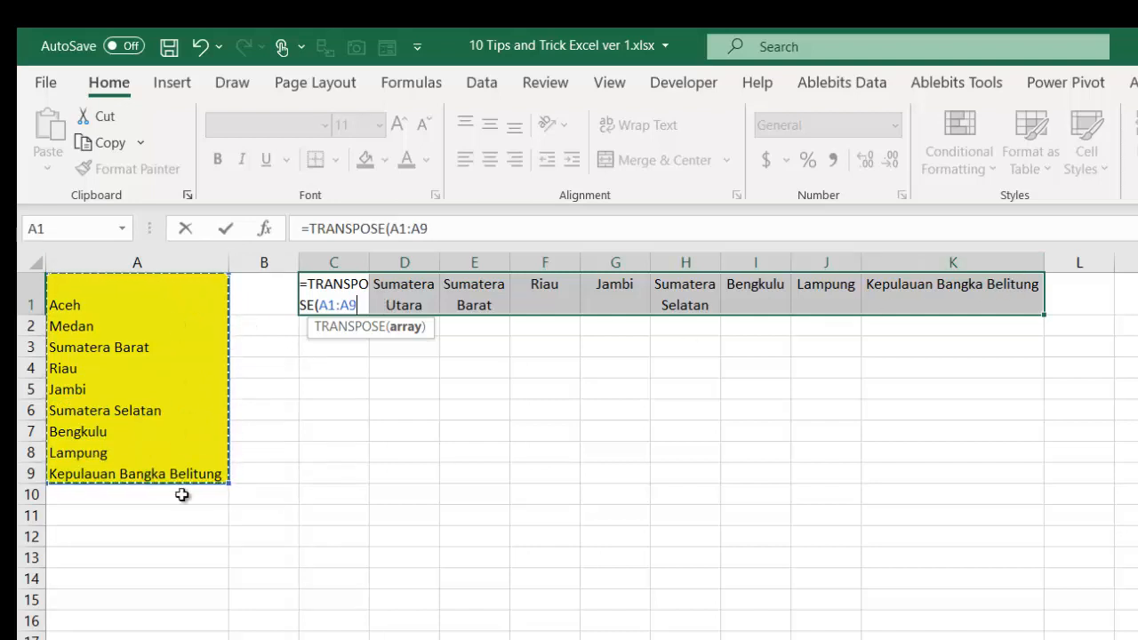
pyautogui.write(')')
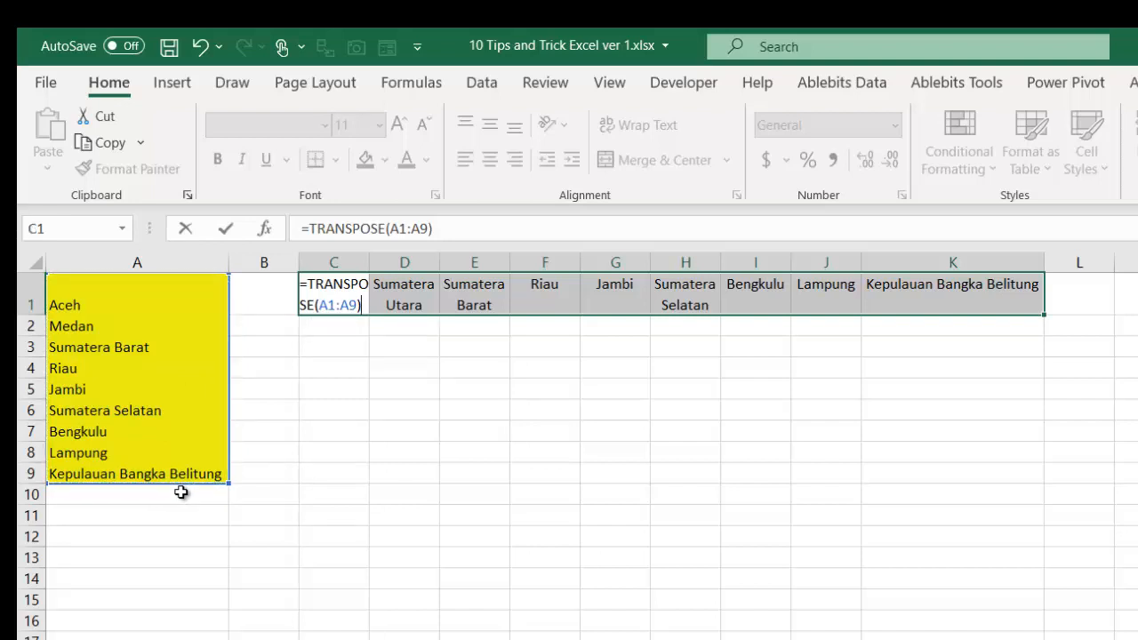
pyautogui.press('Tab')
pyautogui.press('Left')
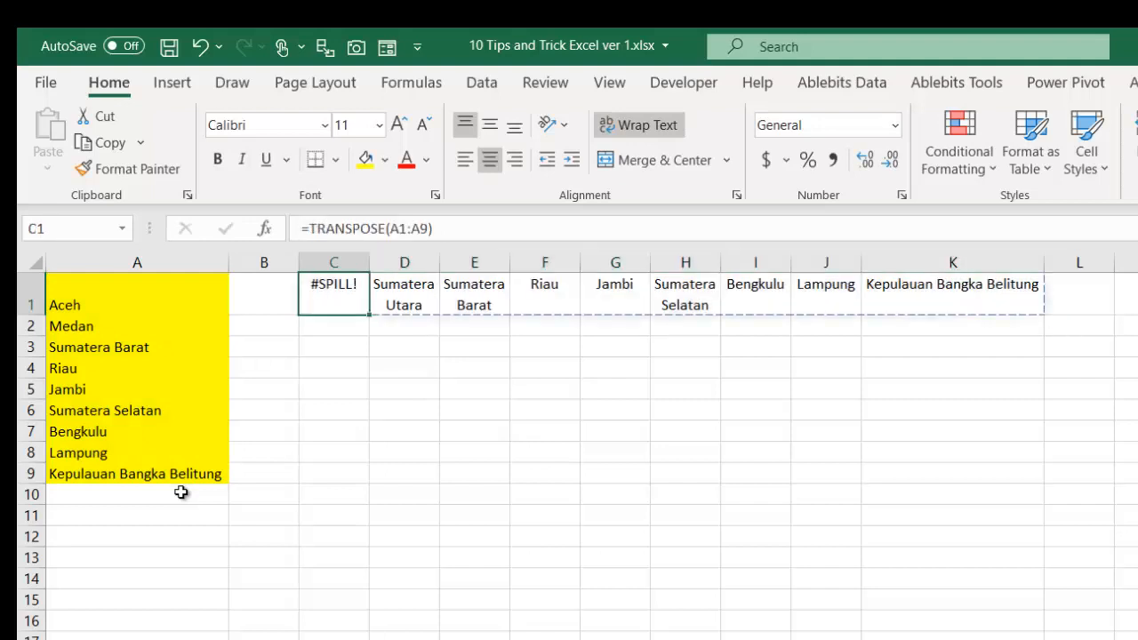
# Re-enter the TRANSPOSE formula in C1 as an array formula across C1:K1.
pyautogui.hotkey('ctrl', 'shift', 'Right')
pyautogui.press('F2')
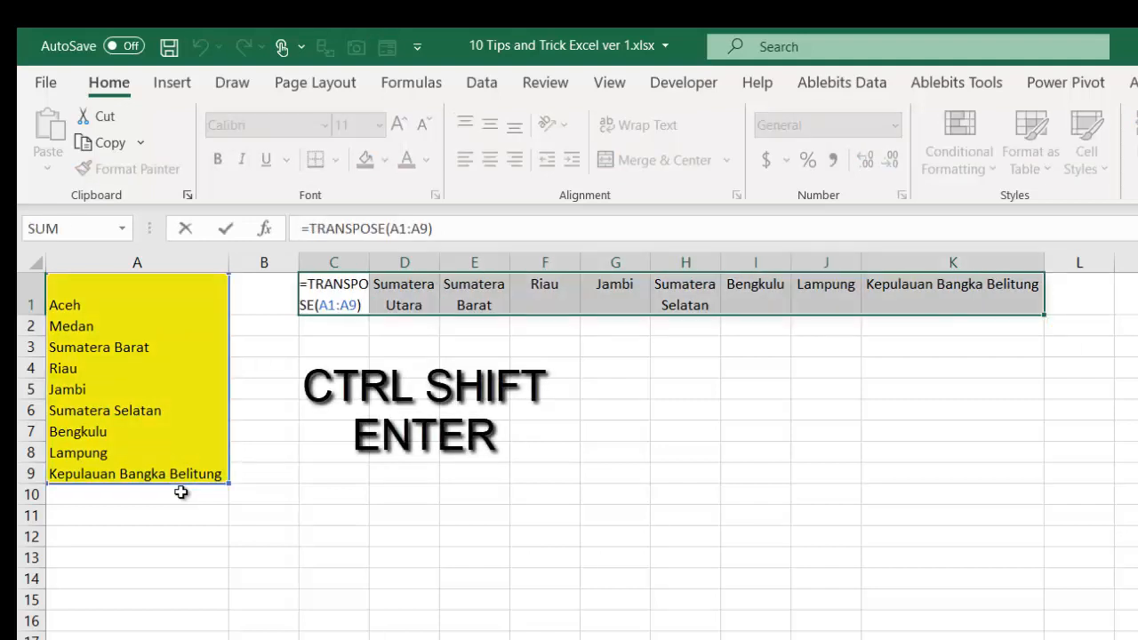
pyautogui.hotkey('ctrl', 'shift', 'Return')
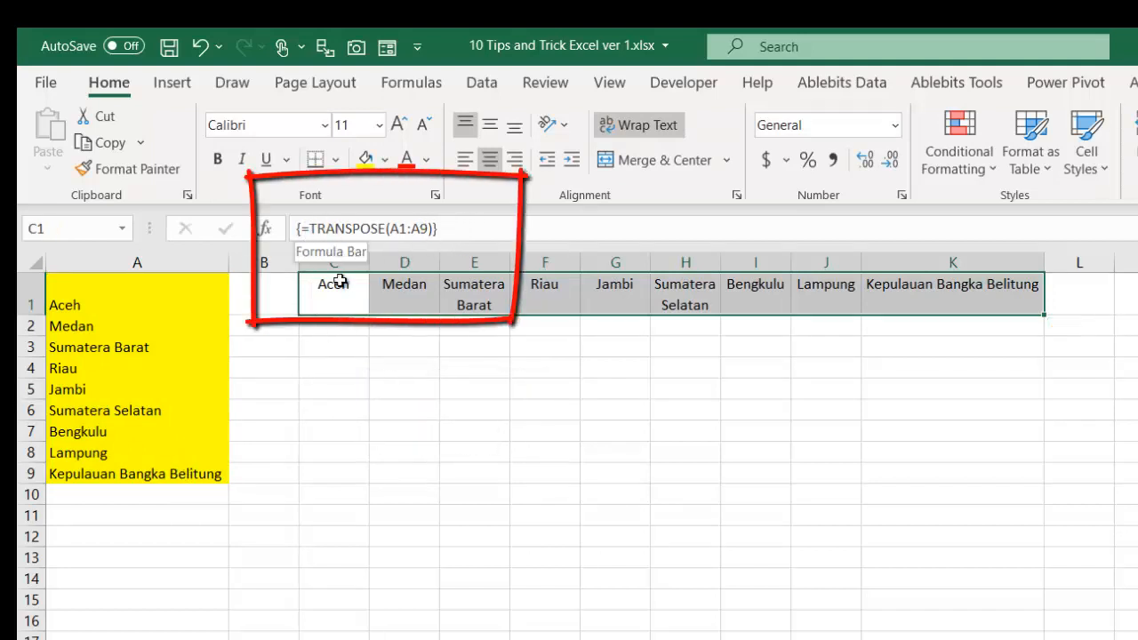
# Change A2 to Sumatera Utara and check the linked cell D1 in the transposed row.
pyautogui.click(166, 302)
pyautogui.click(158, 327)
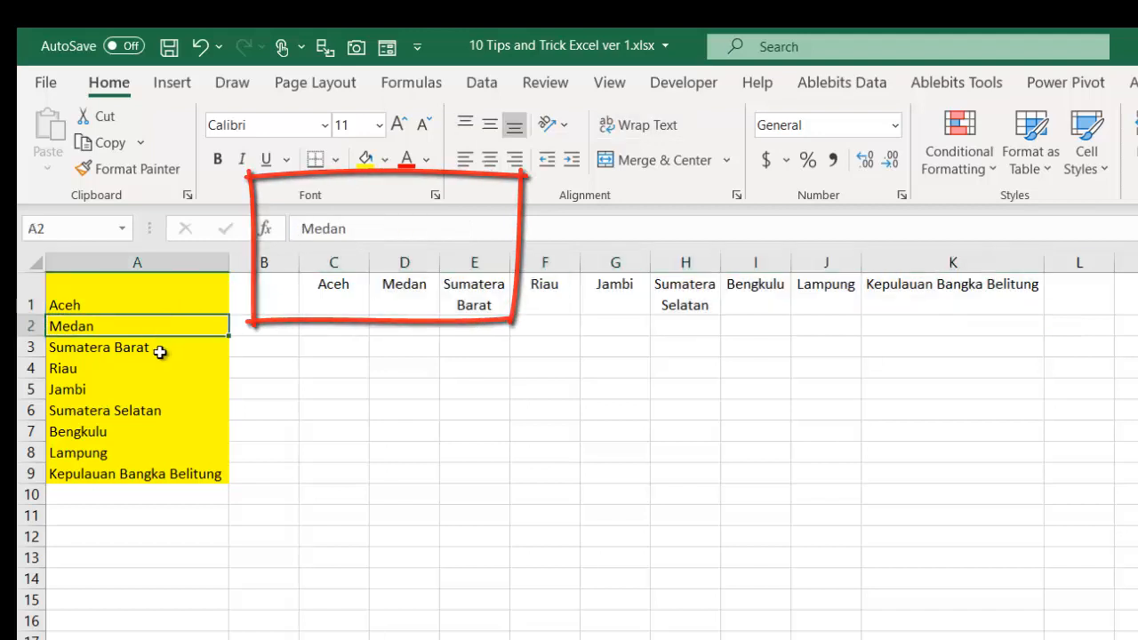
pyautogui.write('Sumatera')
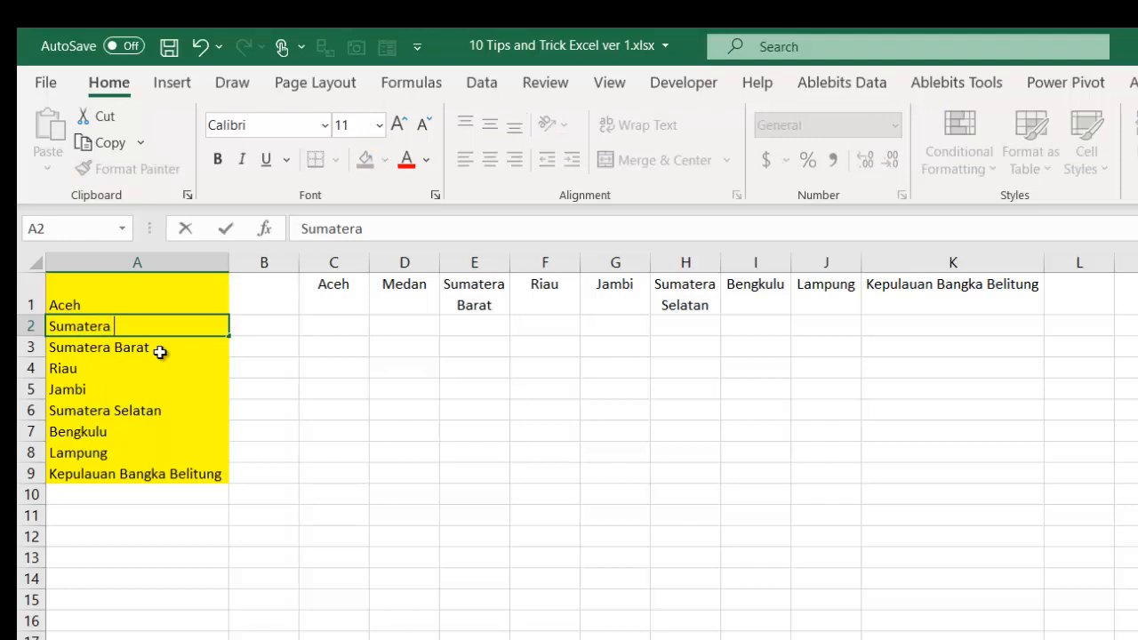
pyautogui.write(' Utara')
pyautogui.press('Return')
pyautogui.press('Up')
pyautogui.press('Up')
pyautogui.press('Right')
pyautogui.press('Right')
pyautogui.press('Right')
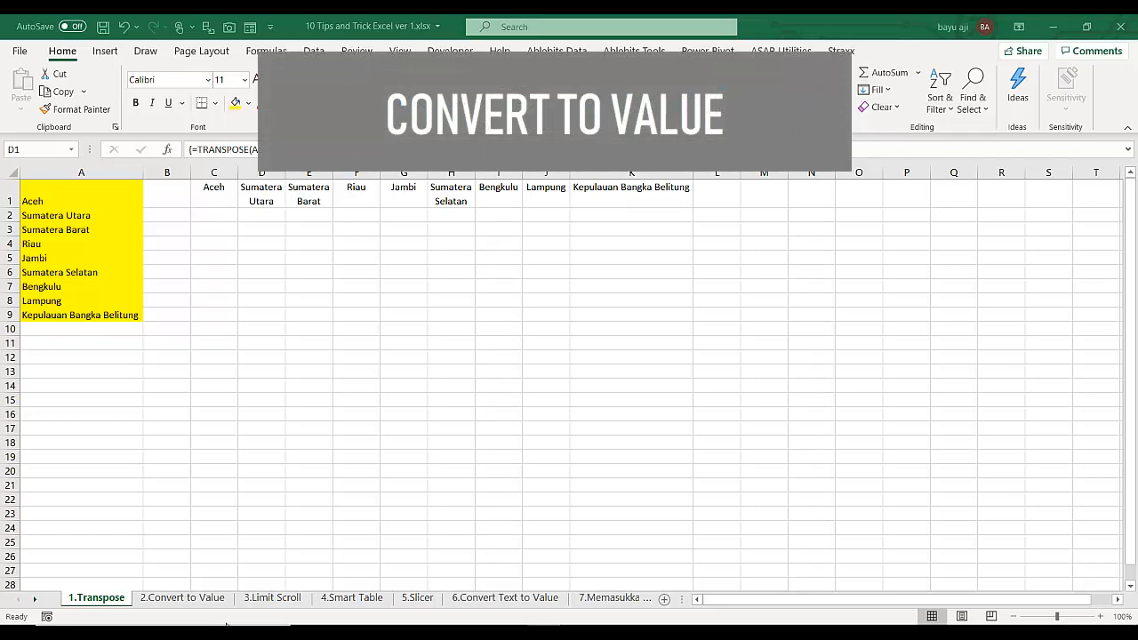
# Open the 2.Convert to Value sheet and select B2 in the Jan/Feb source table.
pyautogui.click(205, 605)
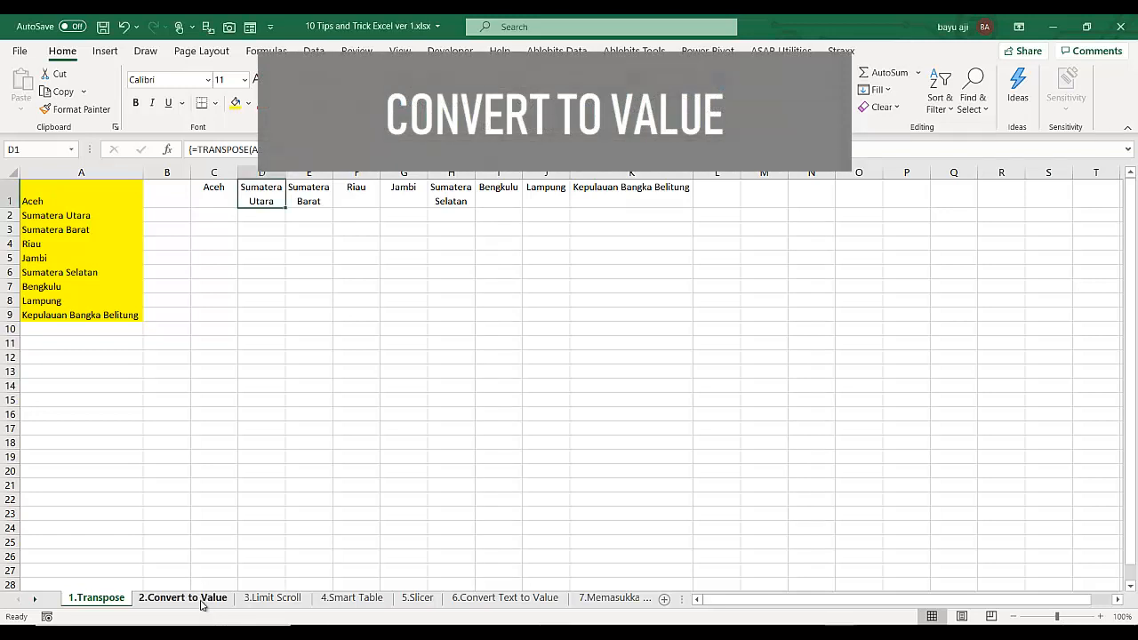
pyautogui.click(182, 598)
pyautogui.click(133, 203)
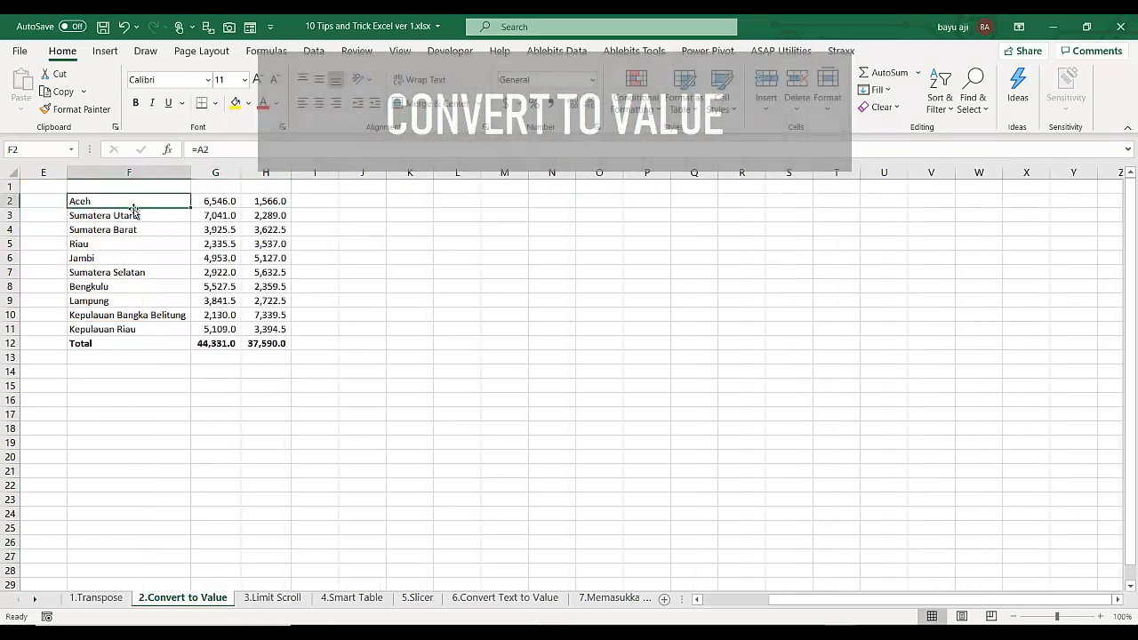
pyautogui.moveTo(784, 600); pyautogui.dragTo(709, 605)
pyautogui.click(102, 204)
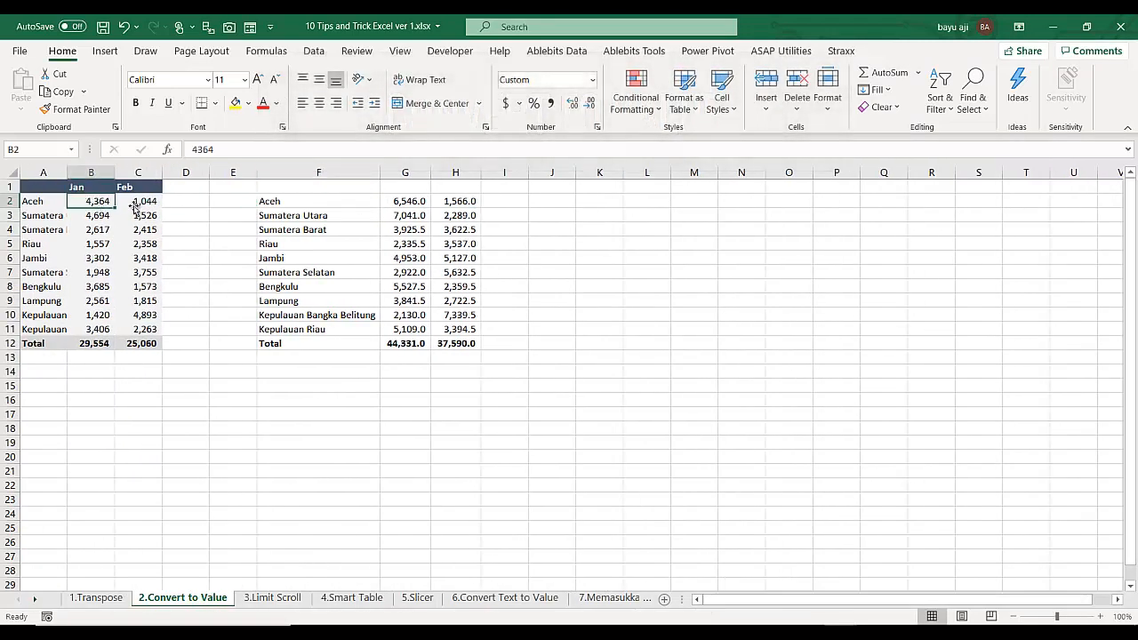
# Inspect the formulas in G2 and H2 against the Jan source value in B2.
pyautogui.click(388, 201)
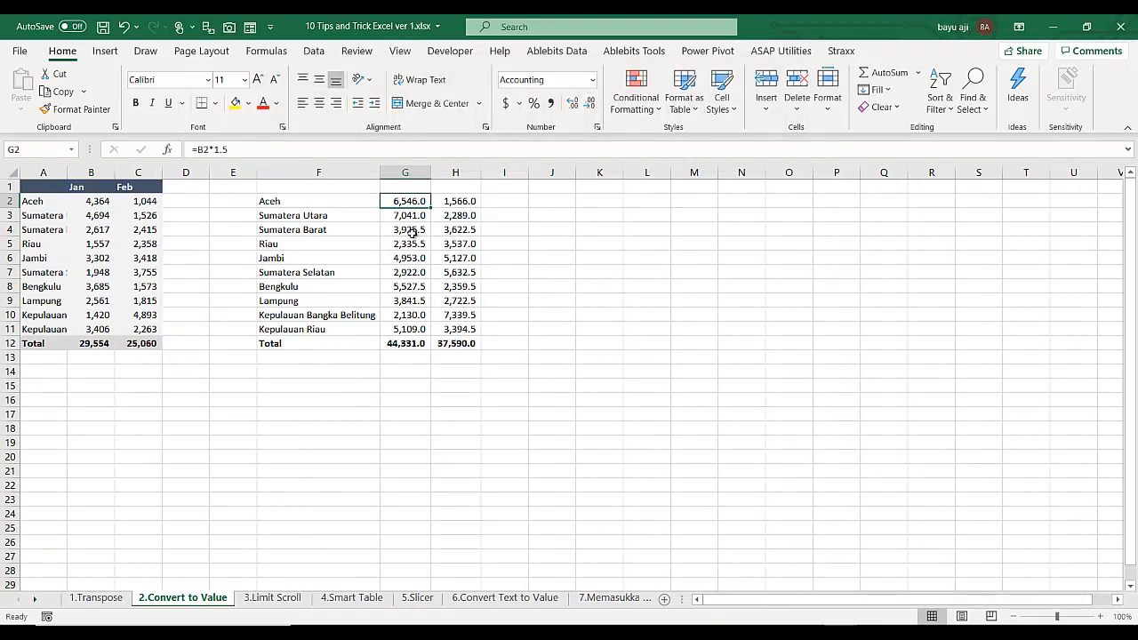
pyautogui.click(448, 200)
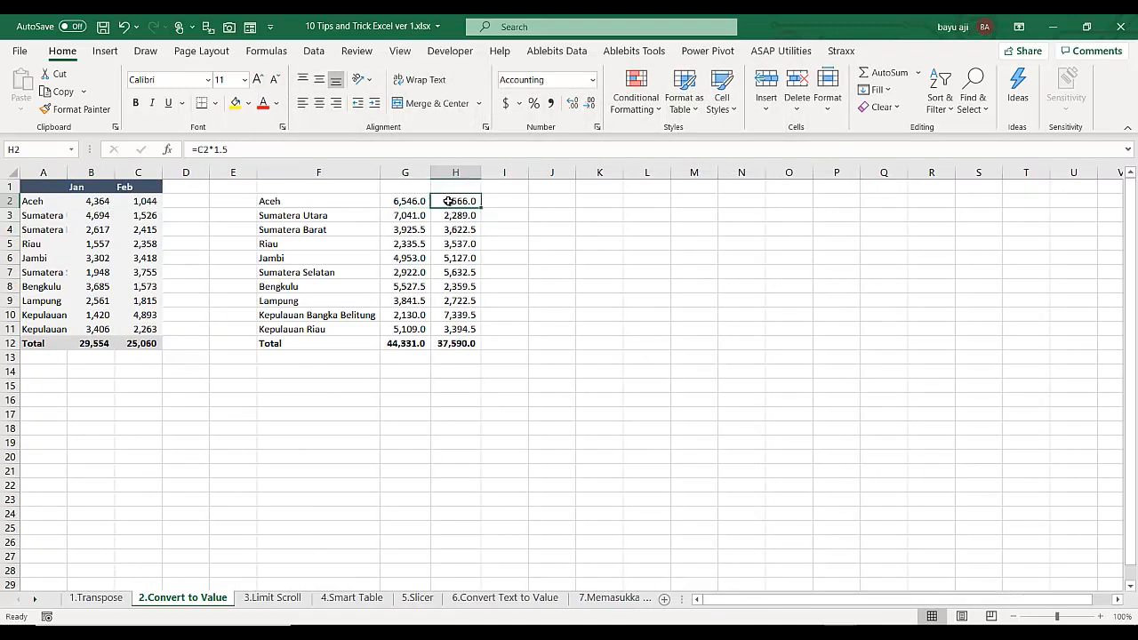
pyautogui.click(396, 202)
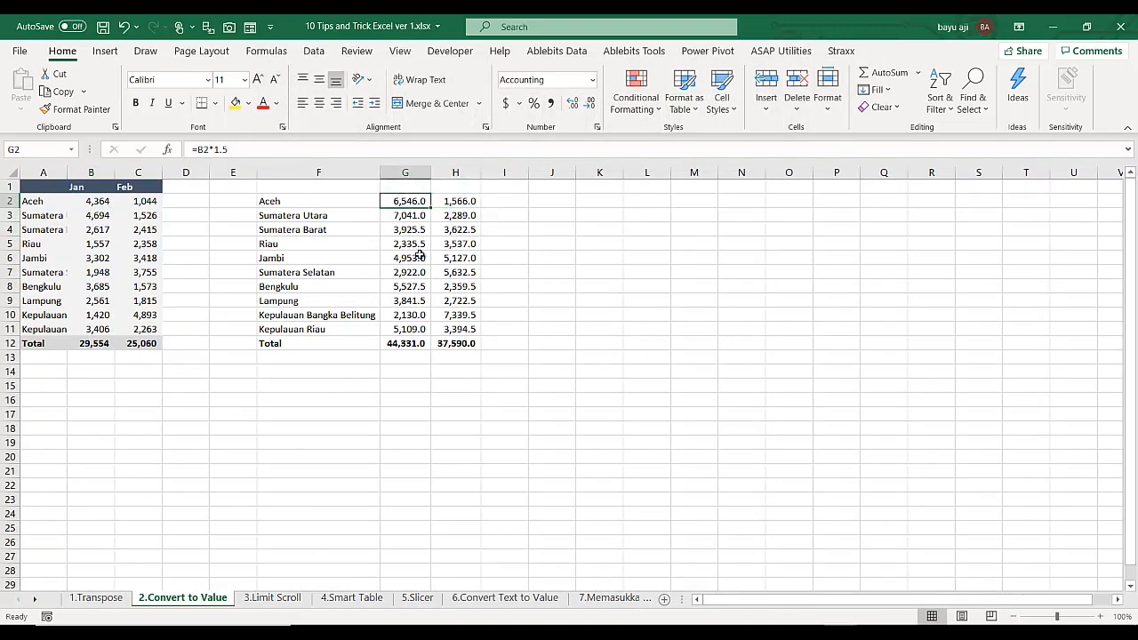
pyautogui.click(455, 202)
pyautogui.click(94, 198)
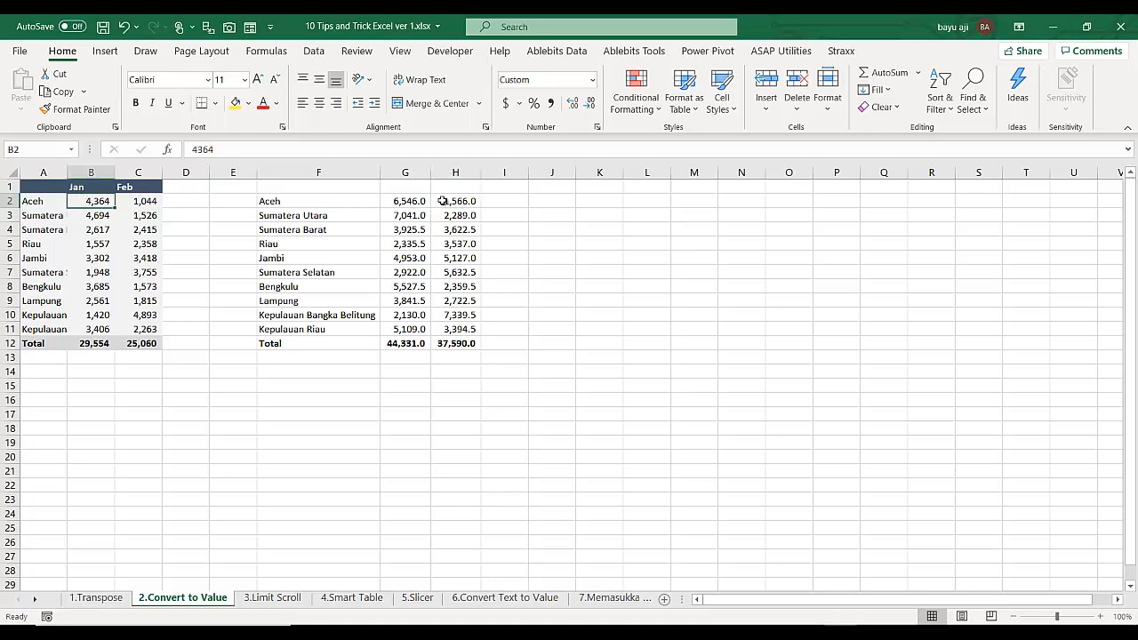
pyautogui.click(442, 201)
pyautogui.click(422, 201)
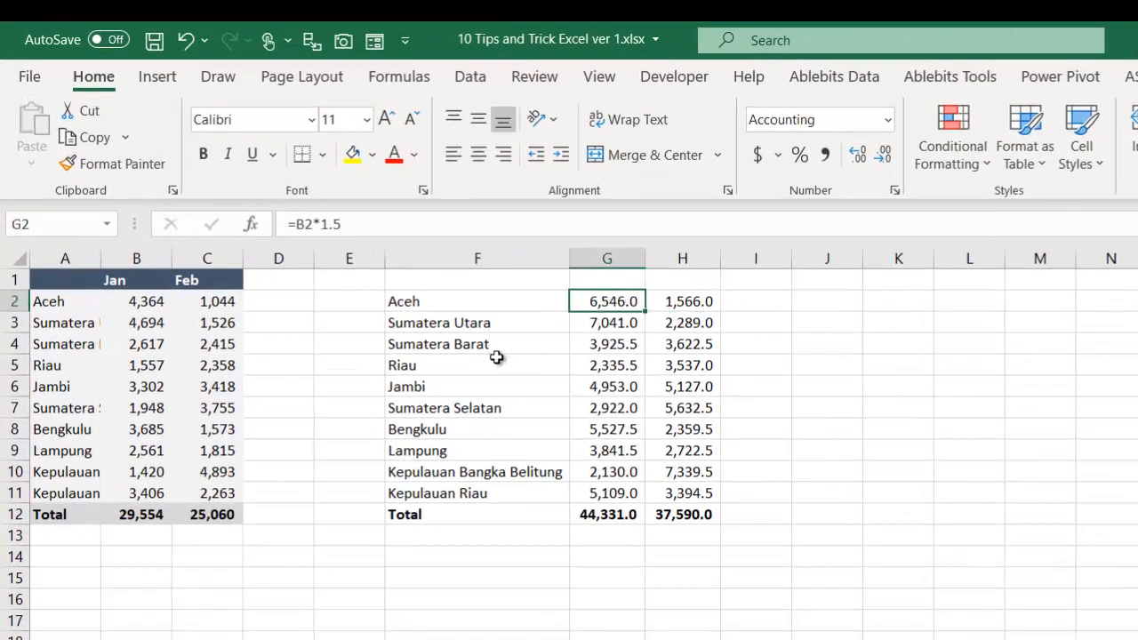
pyautogui.moveTo(442, 302); pyautogui.dragTo(658, 518)
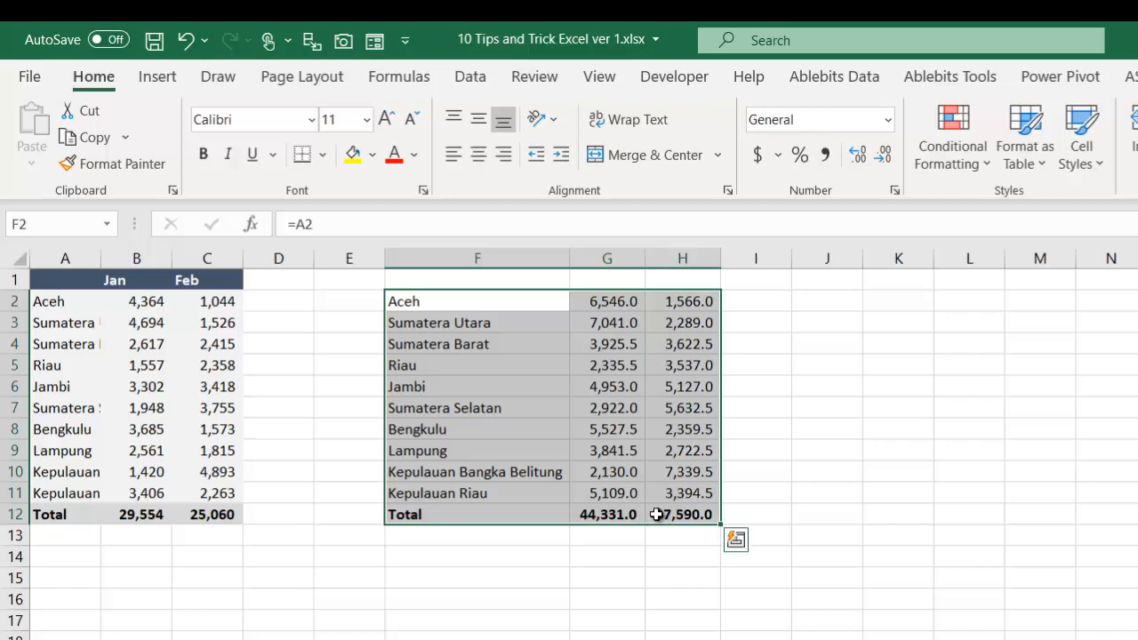
pyautogui.rightClick(506, 333)
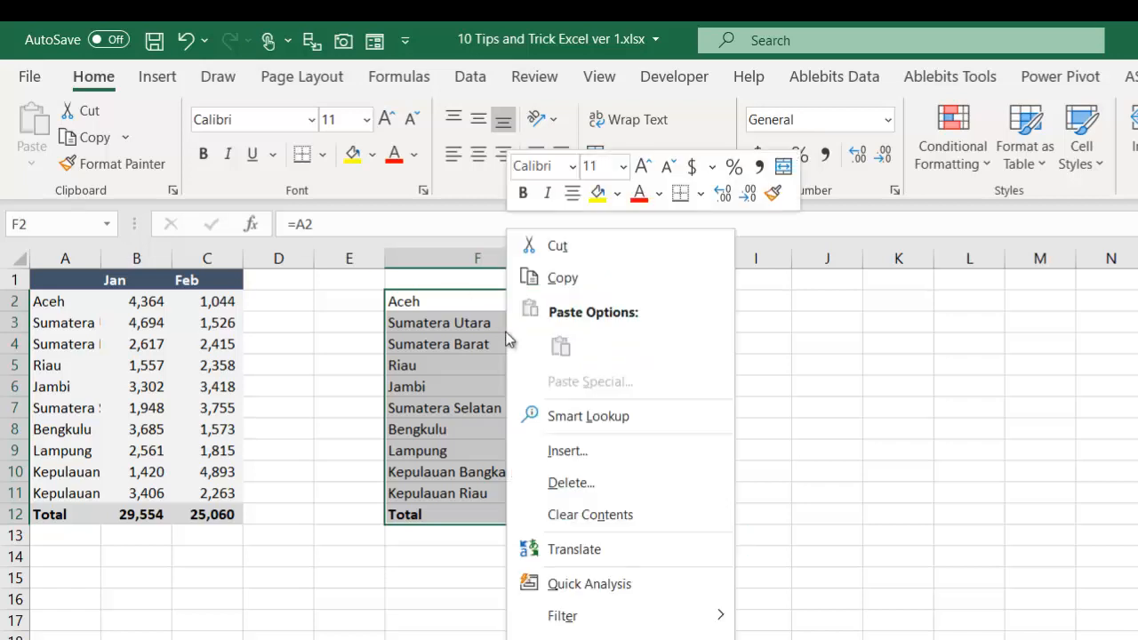
pyautogui.click(590, 278)
pyautogui.rightClick(570, 348)
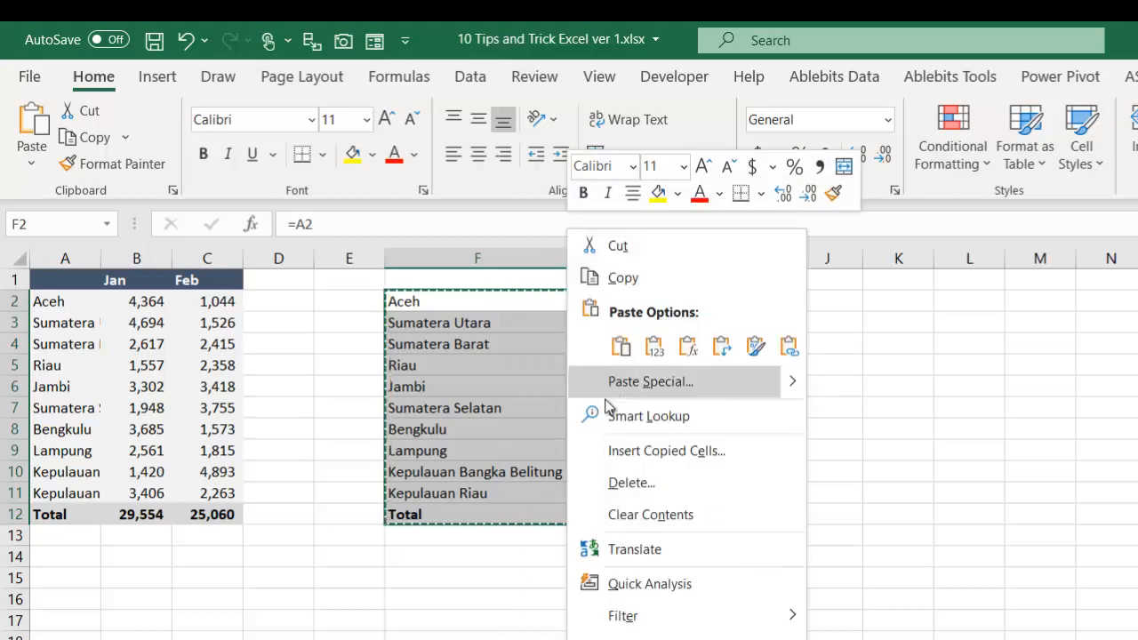
pyautogui.press('Escape')
pyautogui.hotkey('ctrl', 'alt', 'v')
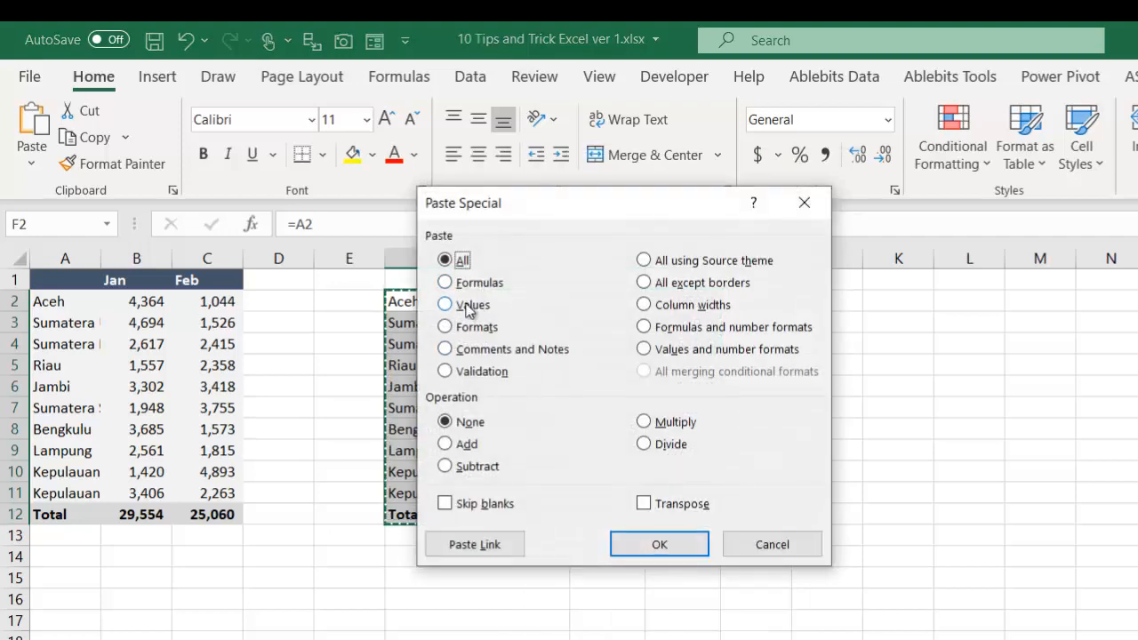
pyautogui.click(800, 546)
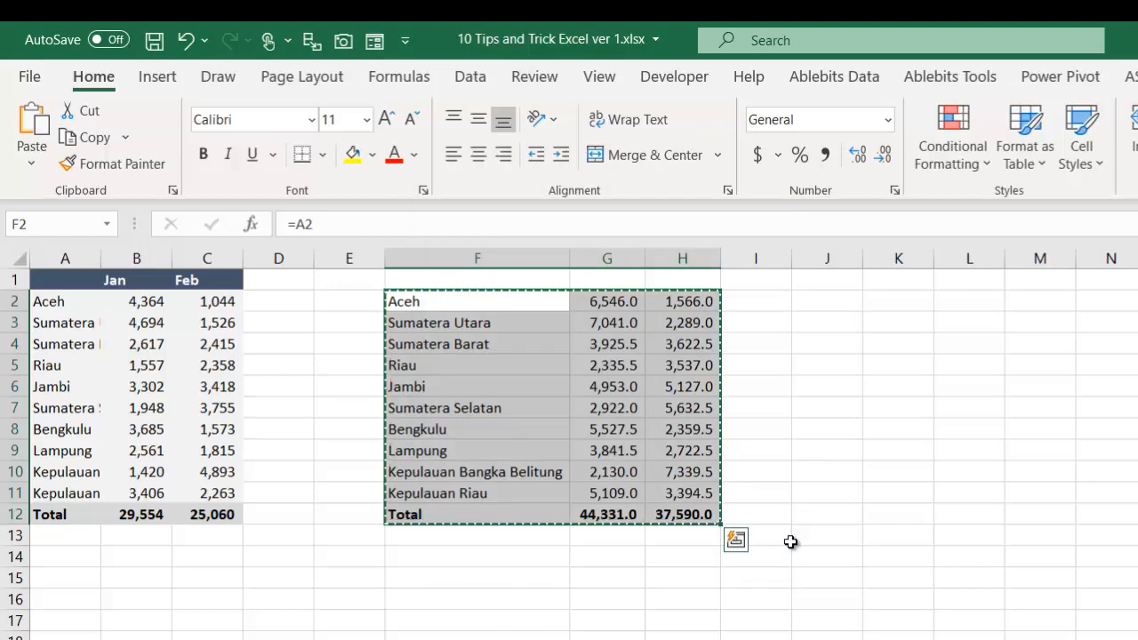
pyautogui.press('Escape')
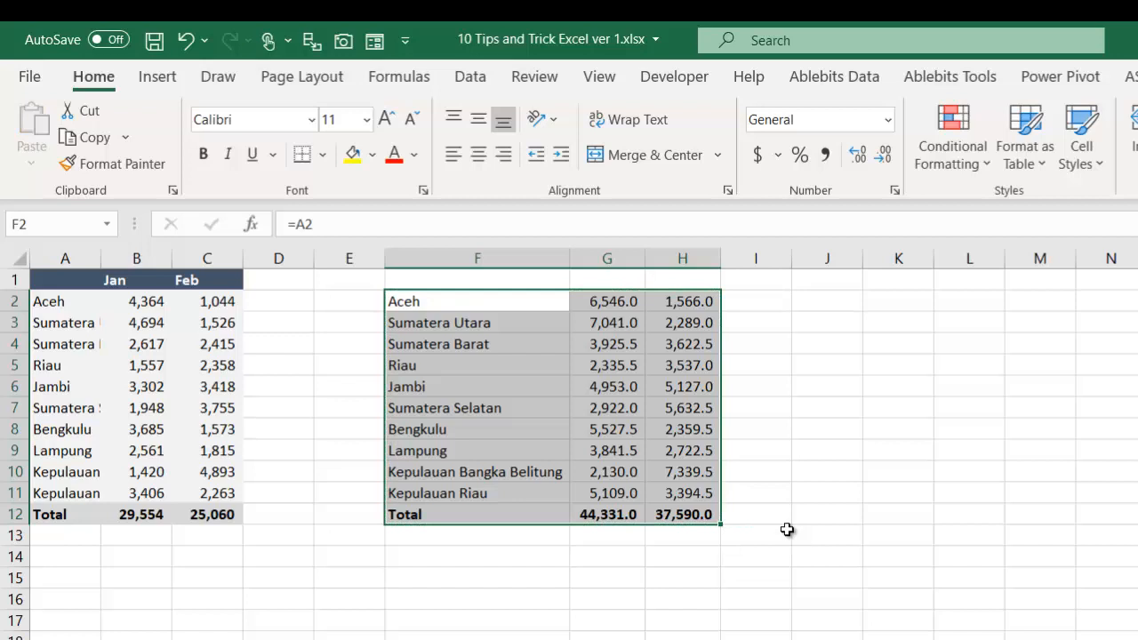
# Convert the formulas in F2:H12 to values in place with Copy Here as Values Only and check cells in column G.
pyautogui.click(441, 304)
pyautogui.moveTo(441, 303); pyautogui.dragTo(707, 520)
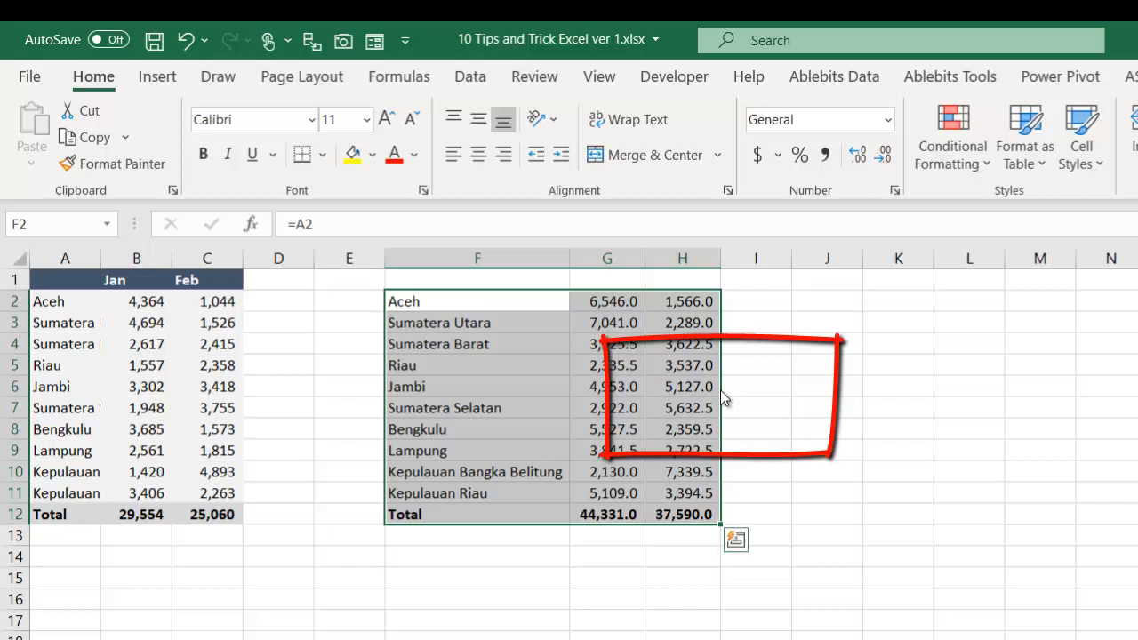
pyautogui.moveTo(720, 389)
pyautogui.mouseDown()
pyautogui.moveTo(753, 389)
pyautogui.moveTo(688, 391)
pyautogui.mouseUp()
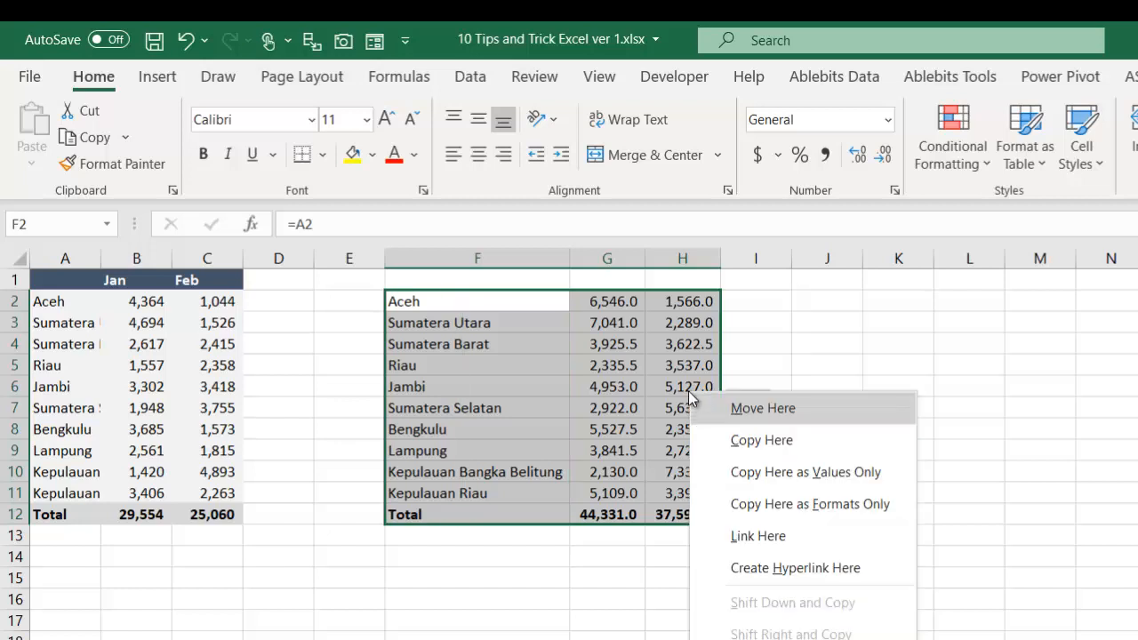
pyautogui.click(748, 476)
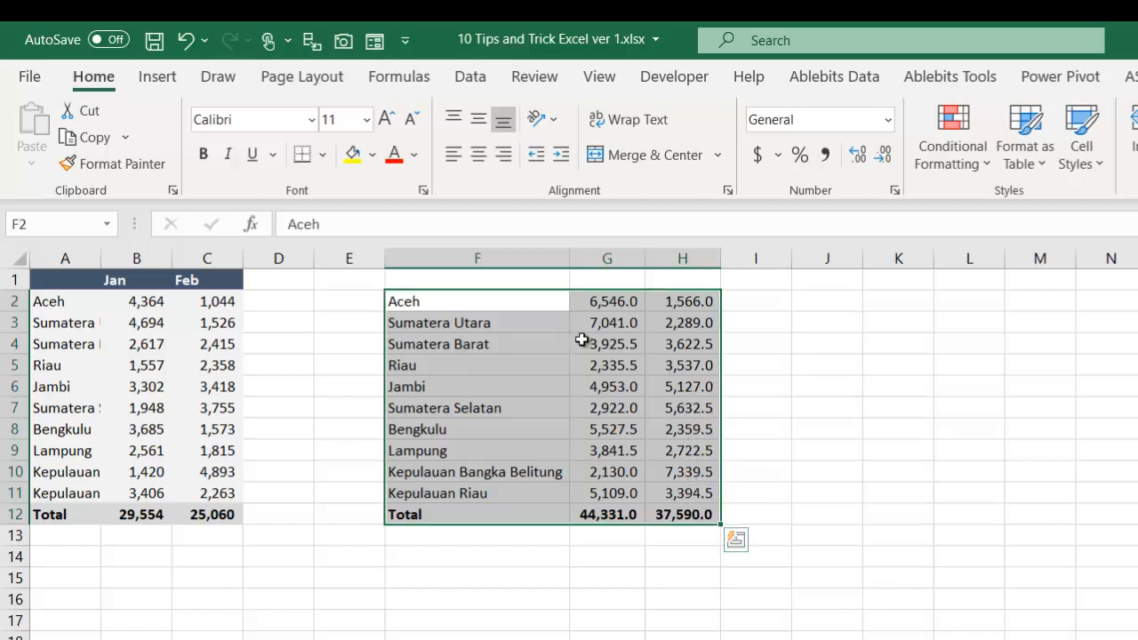
pyautogui.click(622, 431)
pyautogui.click(614, 493)
pyautogui.click(631, 514)
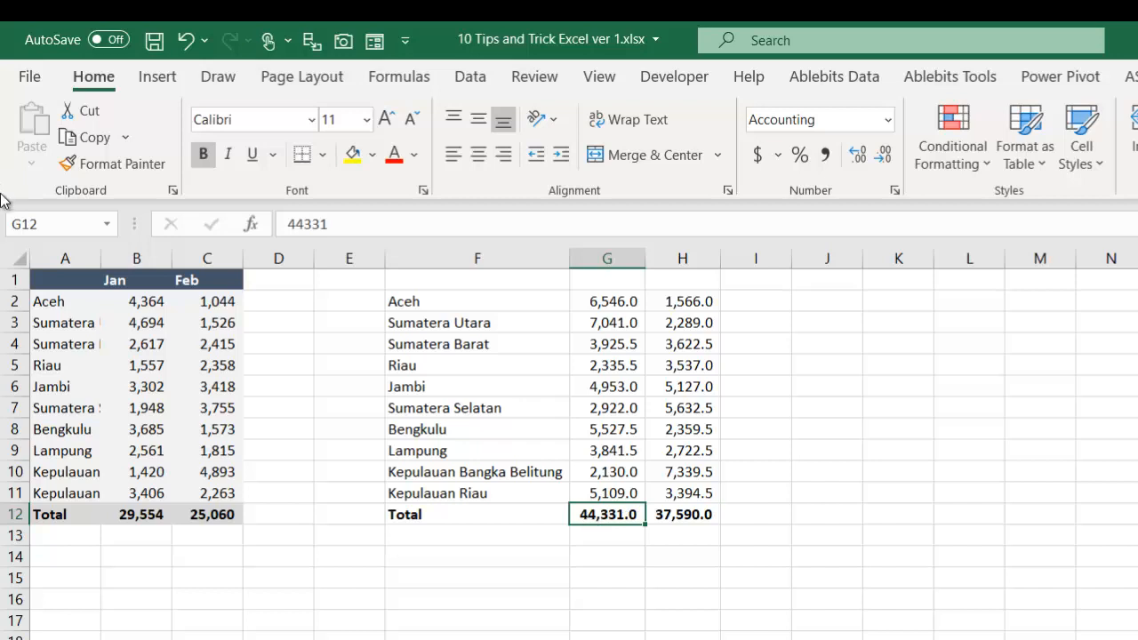
# Convert the entire columns A:H in place with Copy Here as Values Only and check several cells in the Jan column.
pyautogui.moveTo(80, 265); pyautogui.dragTo(681, 279)
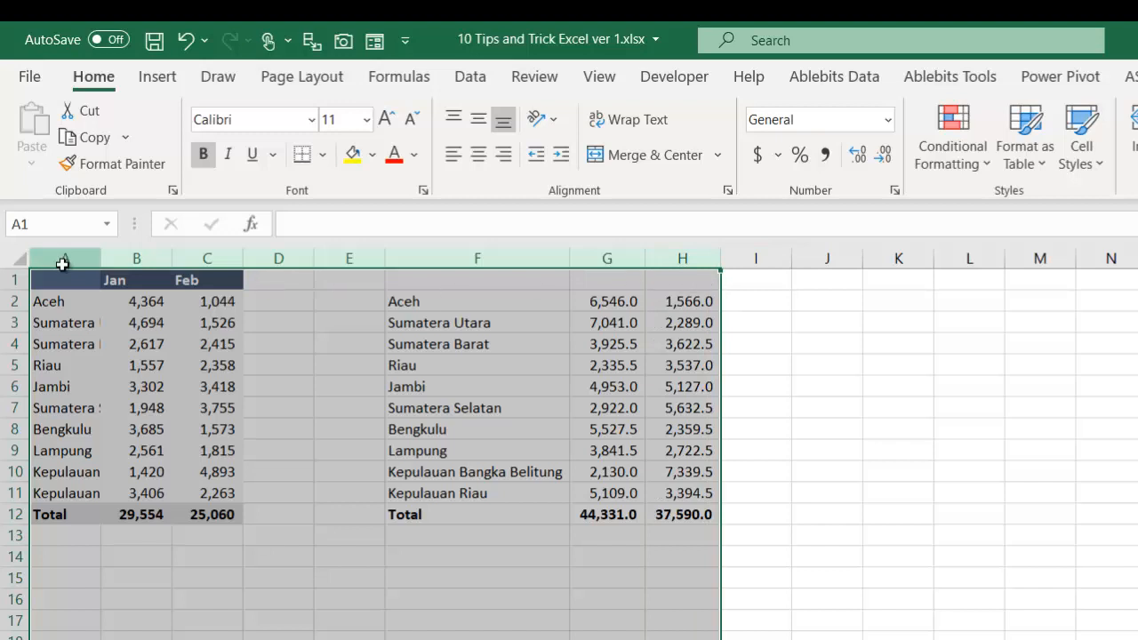
pyautogui.moveTo(63, 259); pyautogui.dragTo(650, 253)
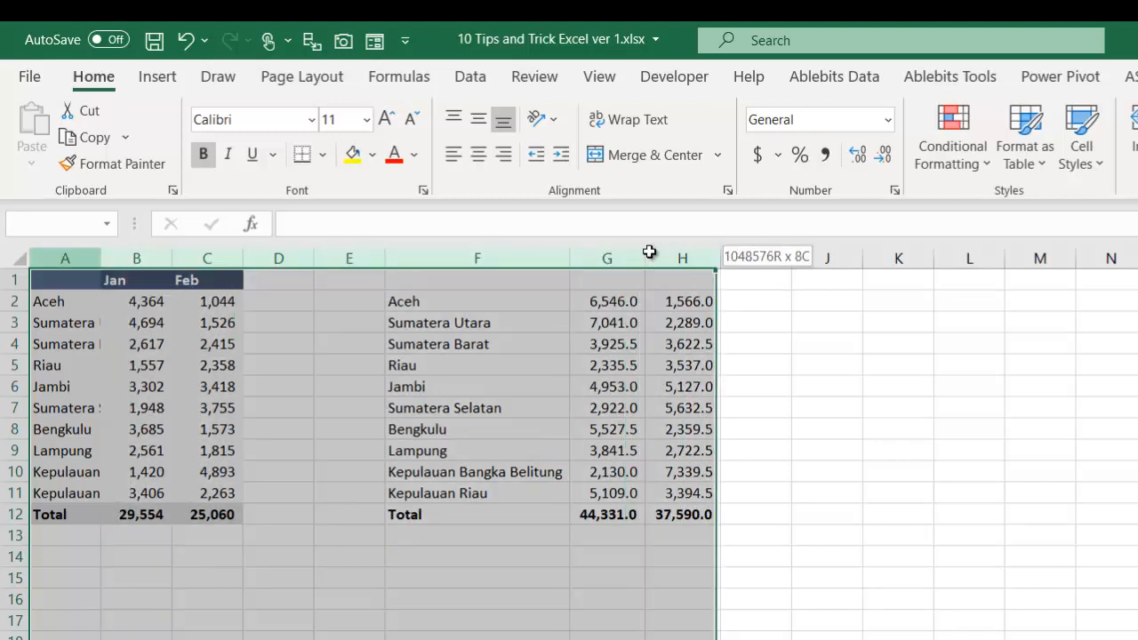
pyautogui.rightClick(716, 302)
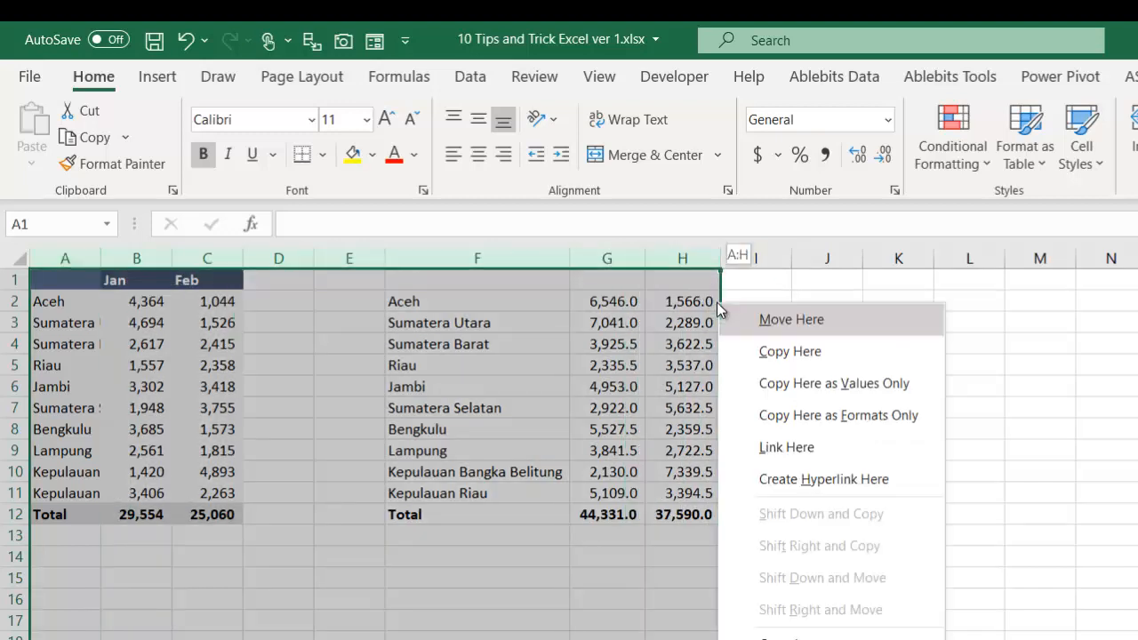
pyautogui.rightClick(717, 303)
pyautogui.press('Escape')
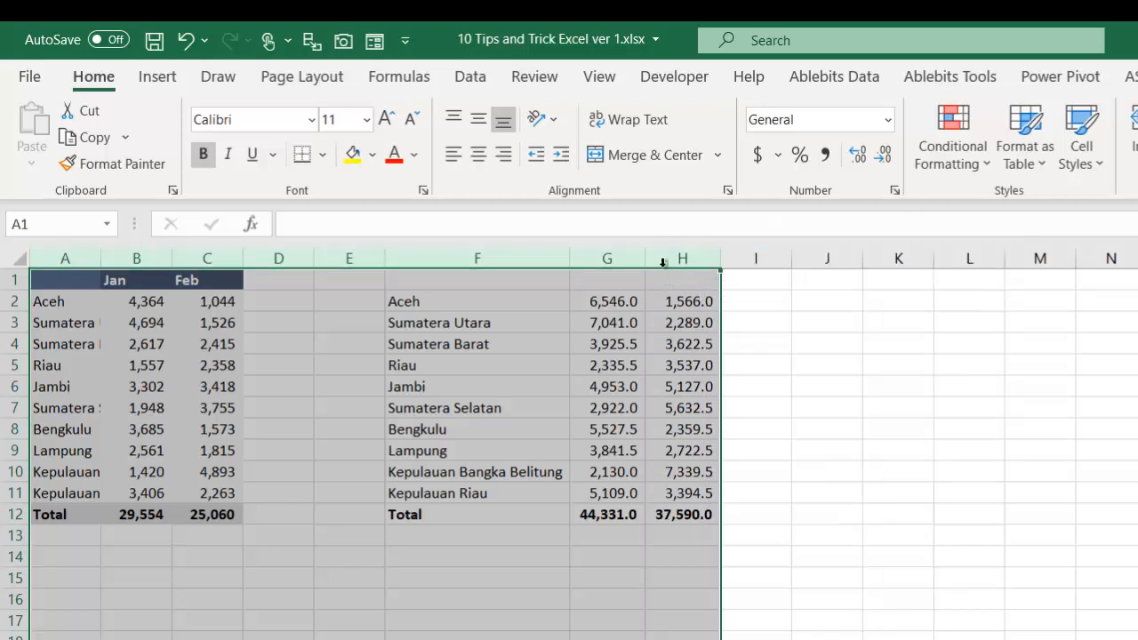
pyautogui.moveTo(721, 346)
pyautogui.mouseDown()
pyautogui.moveTo(754, 345)
pyautogui.moveTo(702, 345)
pyautogui.mouseUp()
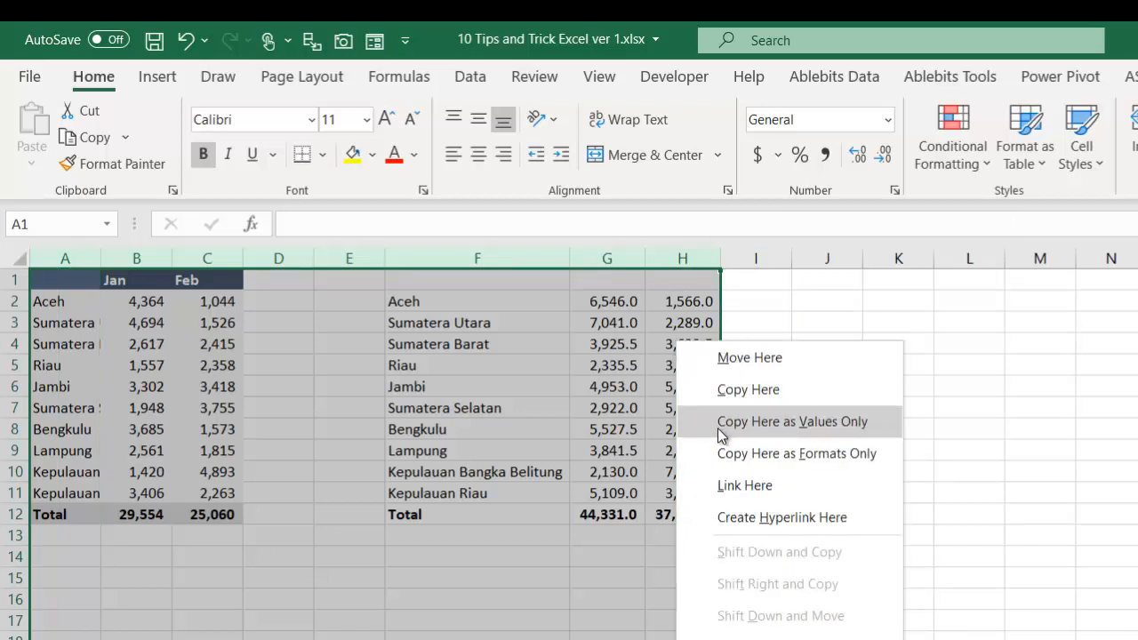
pyautogui.click(791, 422)
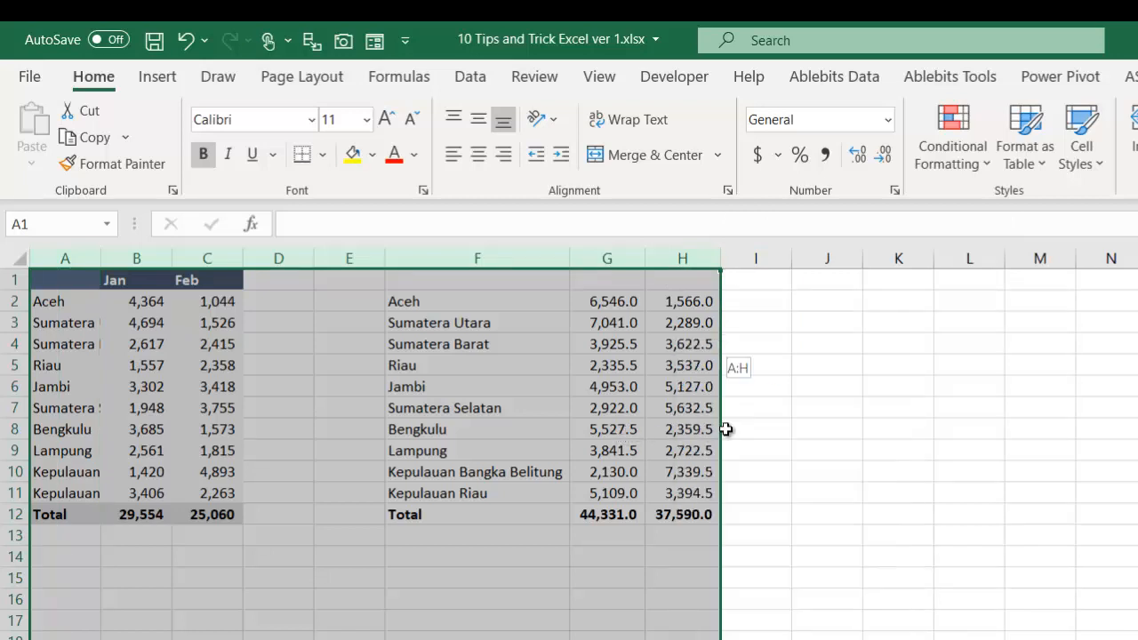
pyautogui.click(109, 387)
pyautogui.press('Down')
pyautogui.press('Down')
pyautogui.press('Down')
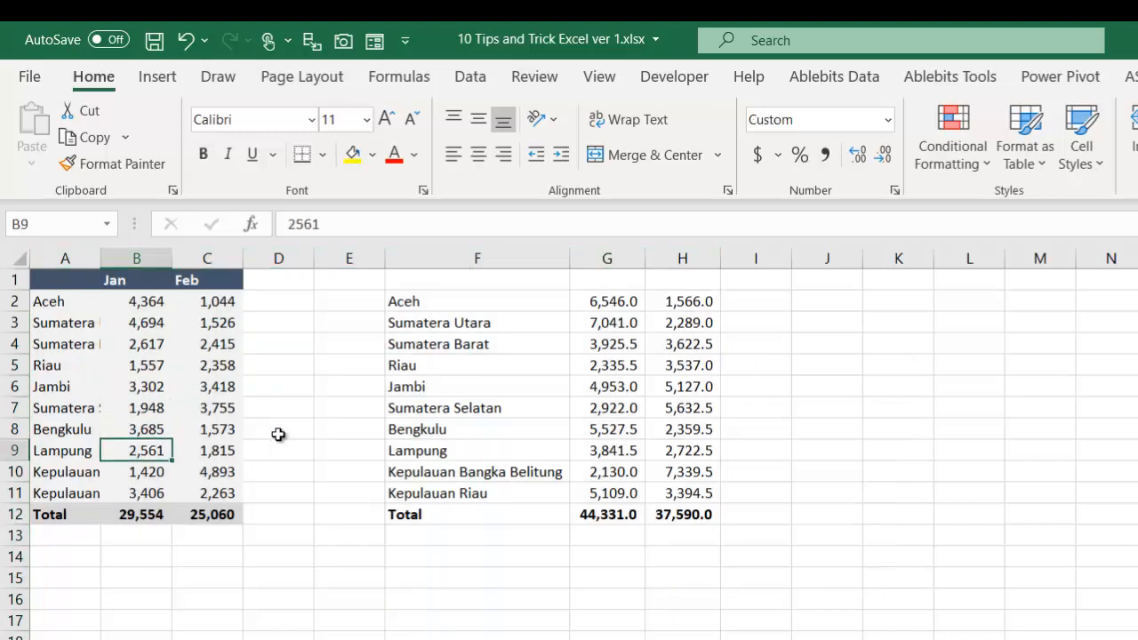
pyautogui.click(121, 514)
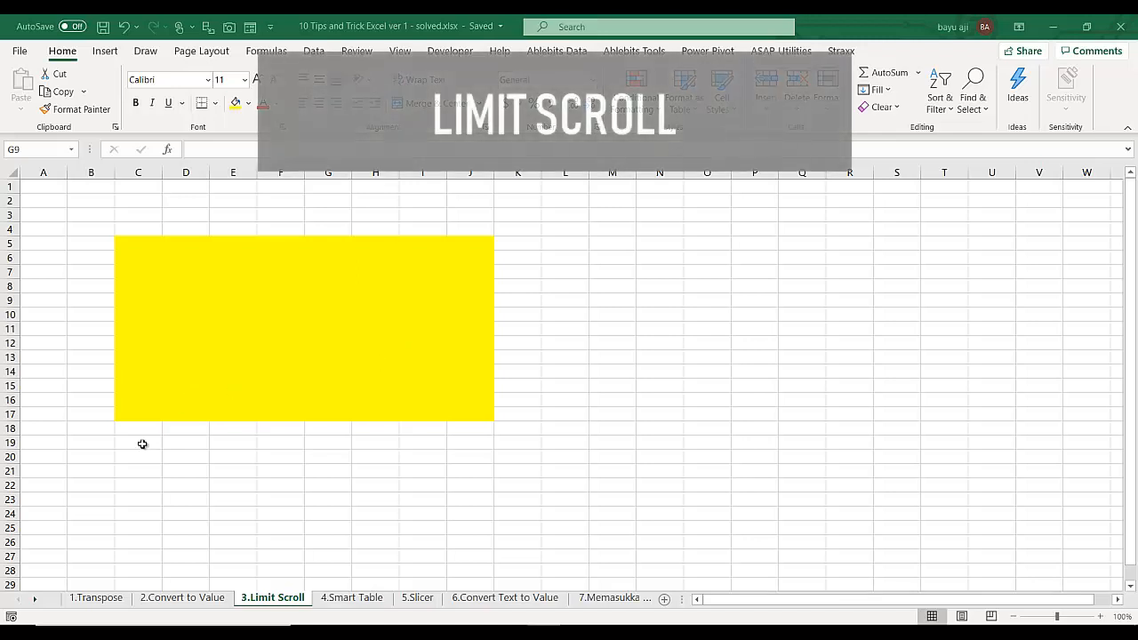
# Select the yellow range C5:J17 and cells around it, and try entering 000 in C20 below it.
pyautogui.moveTo(134, 243); pyautogui.dragTo(477, 424)
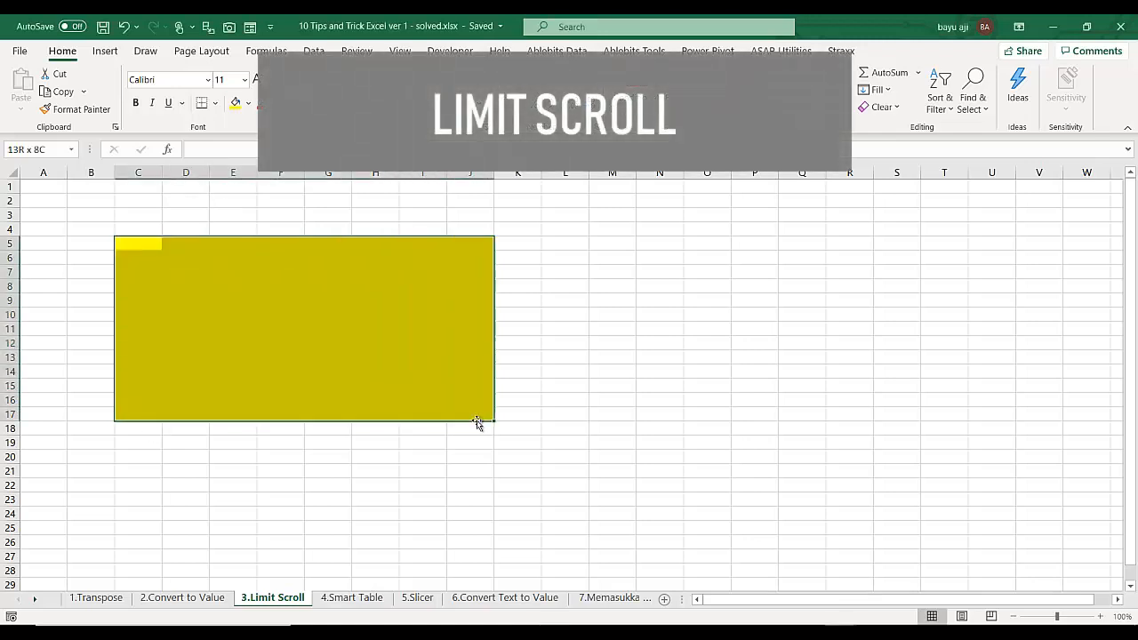
pyautogui.click(155, 243)
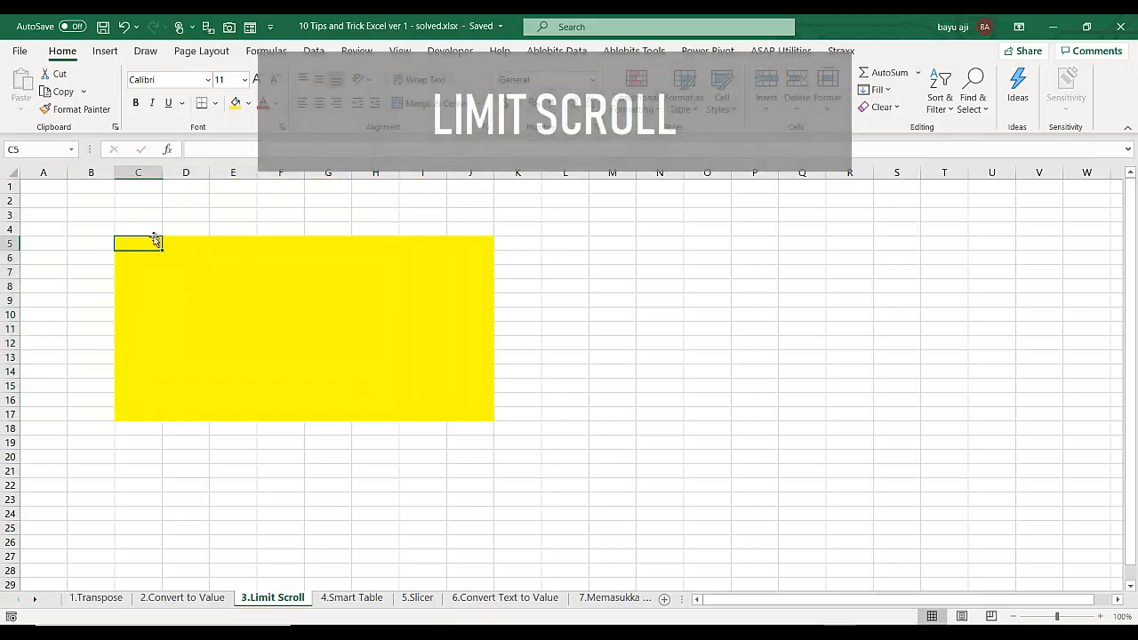
pyautogui.click(238, 218)
pyautogui.click(318, 218)
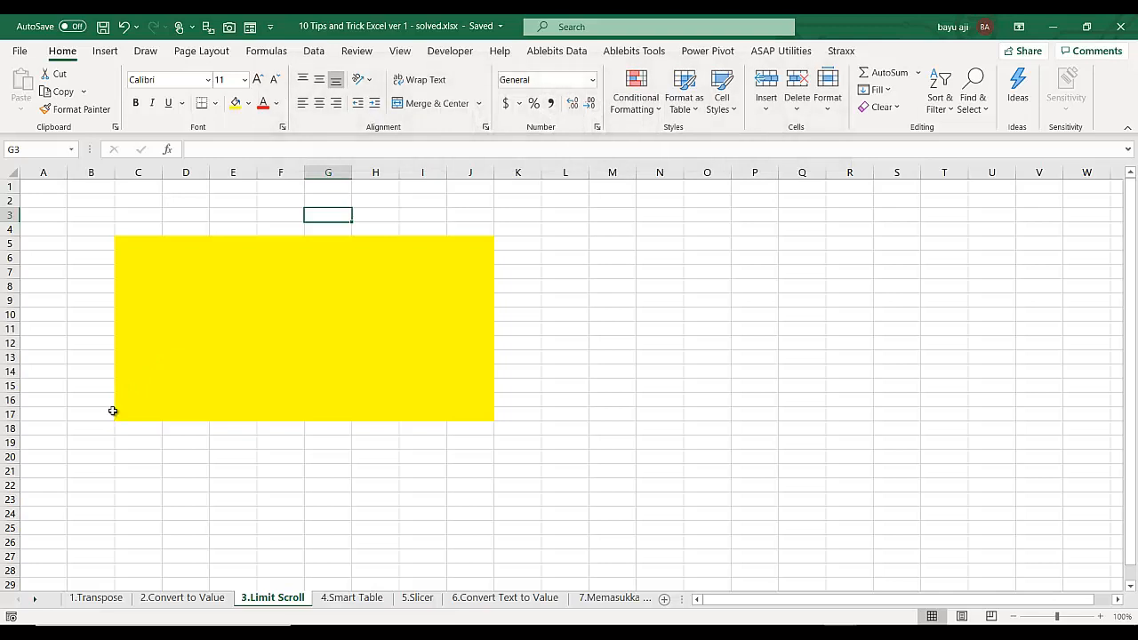
pyautogui.click(152, 455)
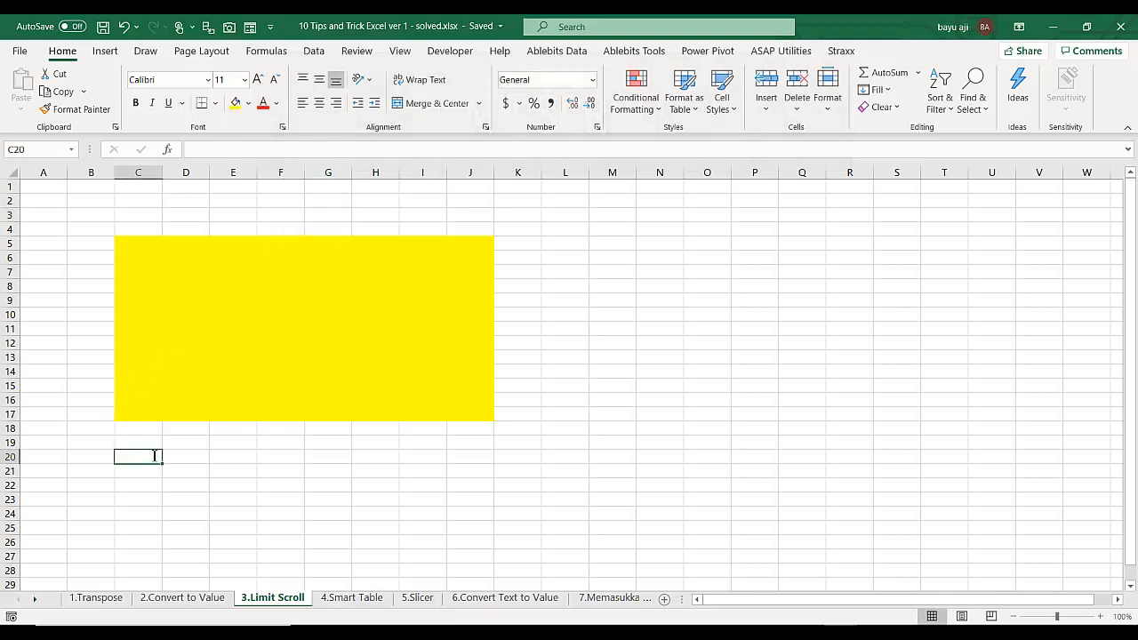
pyautogui.write('000')
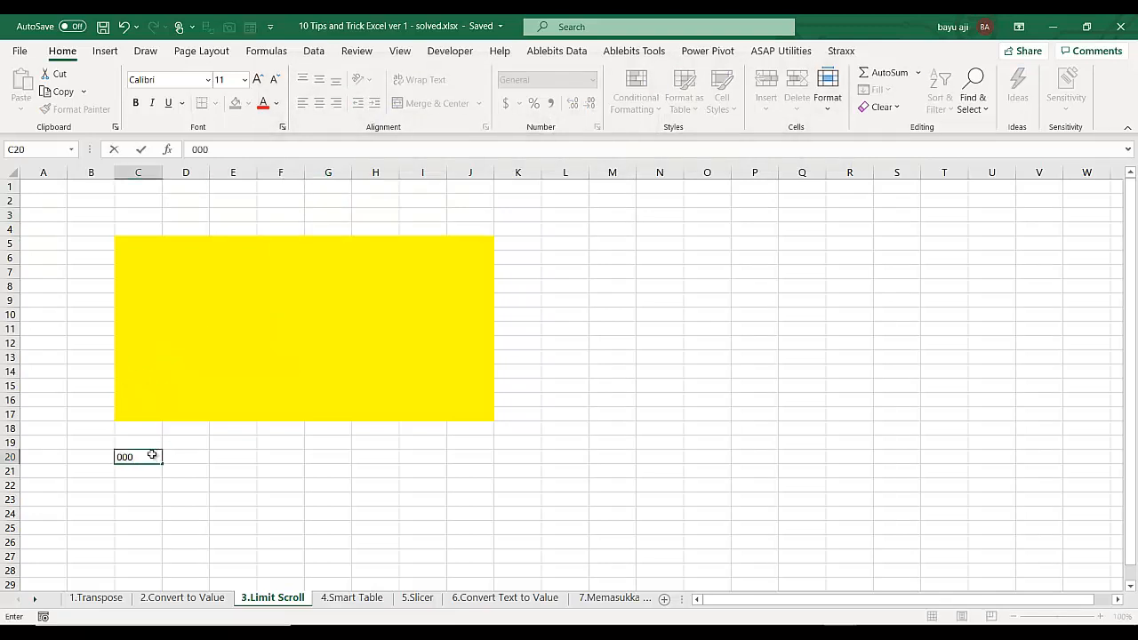
pyautogui.press('Escape')
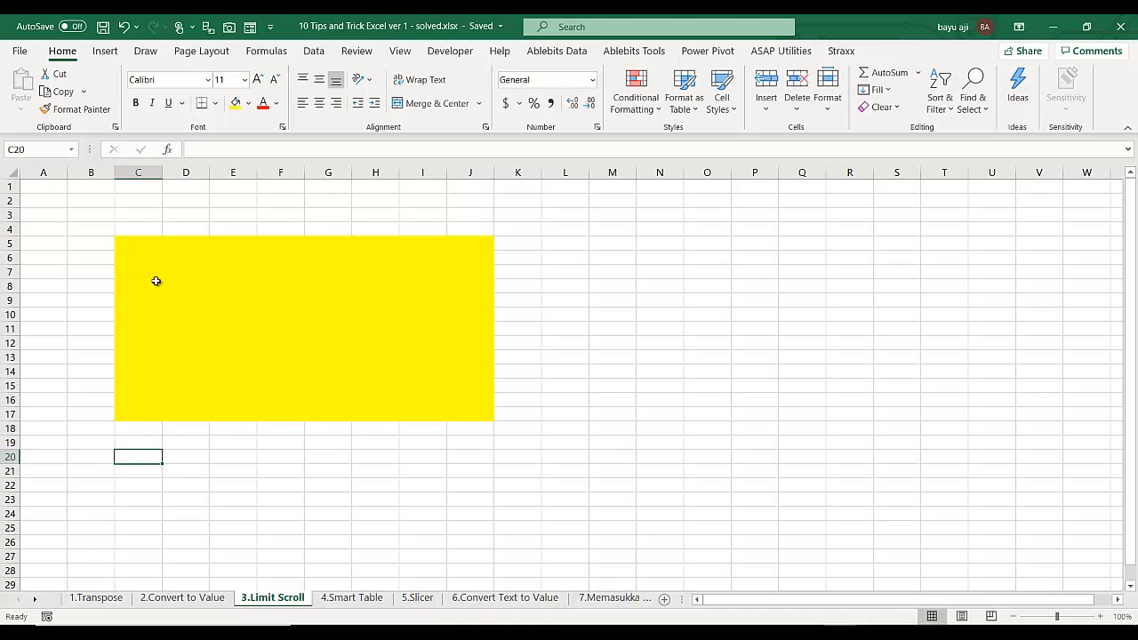
# Select C5:J17, open the 3.Limit Scroll sheet's code view, and bring up its ScrollArea property in the Properties window.
pyautogui.moveTo(138, 241); pyautogui.dragTo(470, 424)
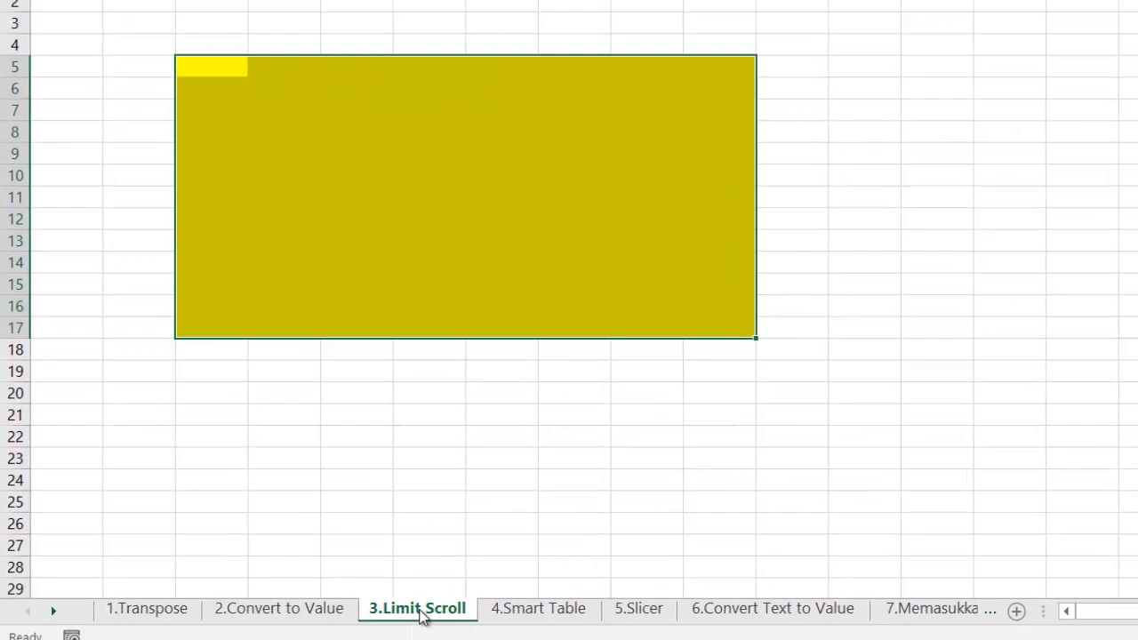
pyautogui.rightClick(420, 610)
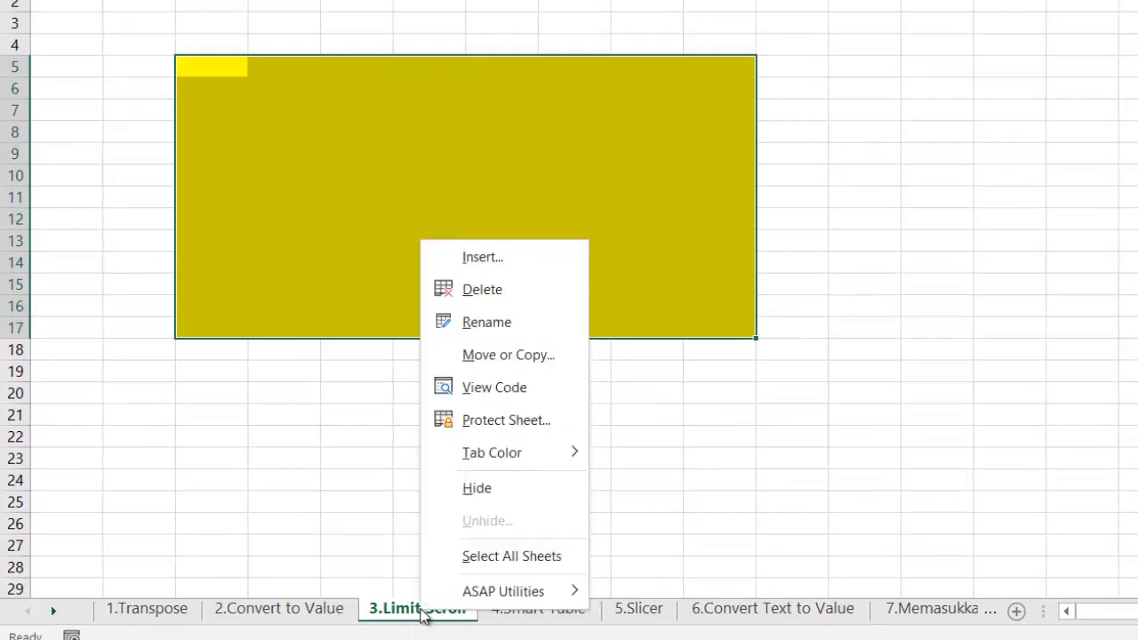
pyautogui.click(504, 388)
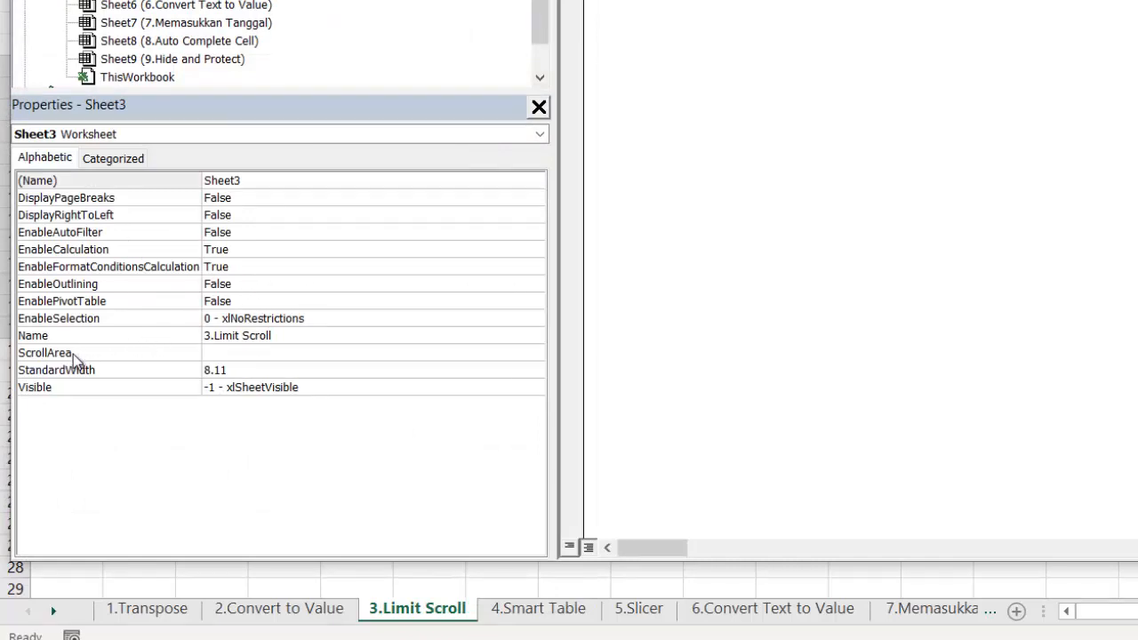
pyautogui.click(222, 354)
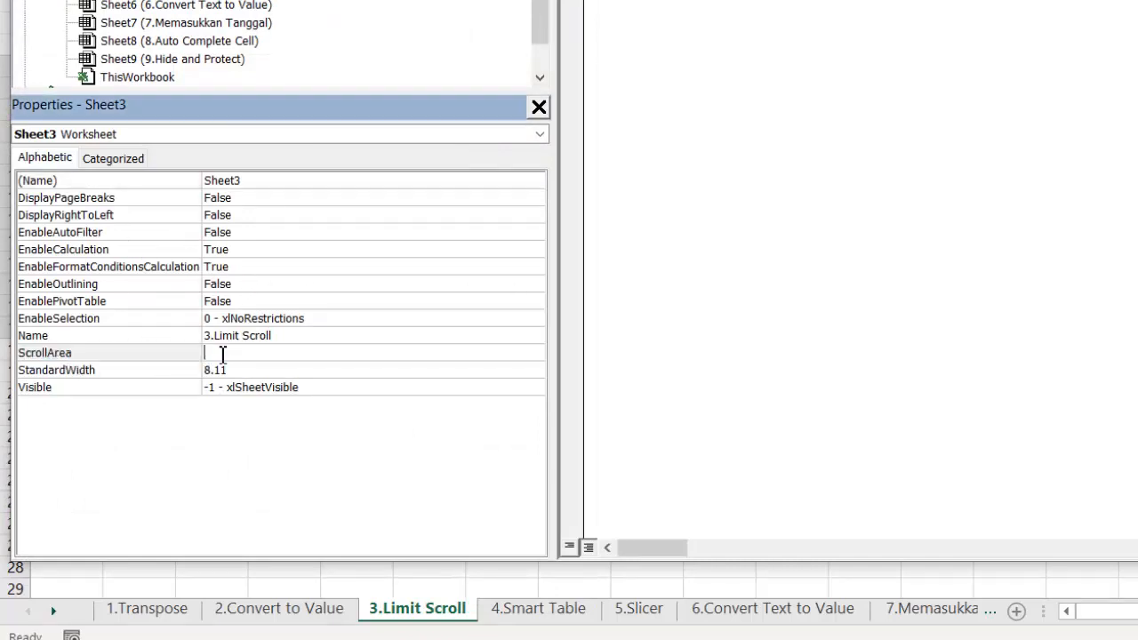
pyautogui.moveTo(295, 34); pyautogui.dragTo(701, 410)
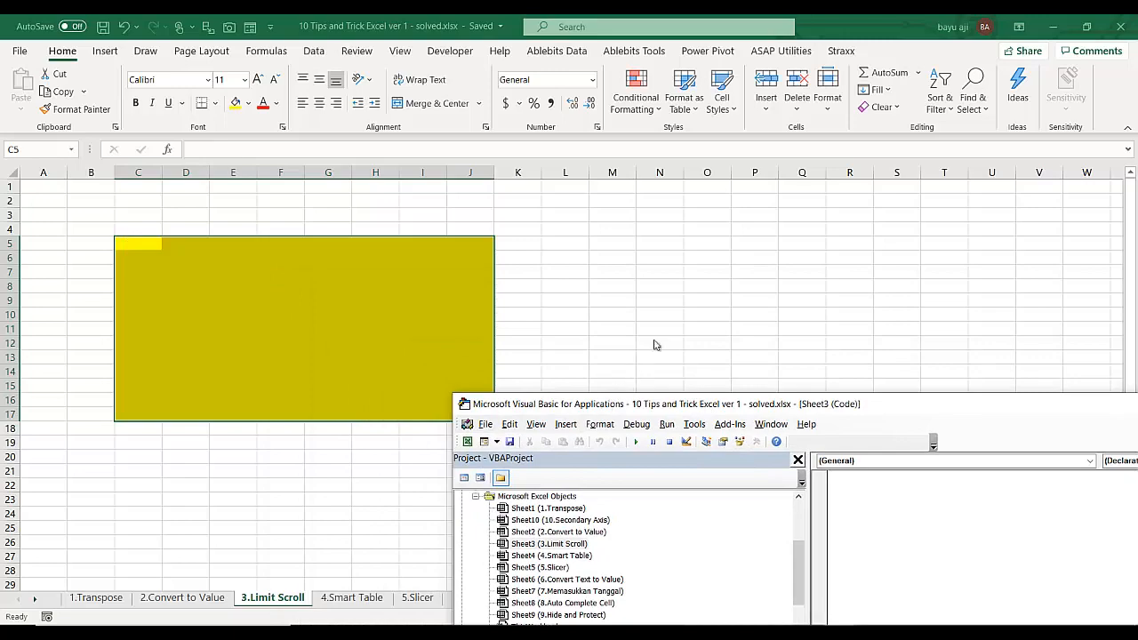
pyautogui.moveTo(597, 407); pyautogui.dragTo(197, 50)
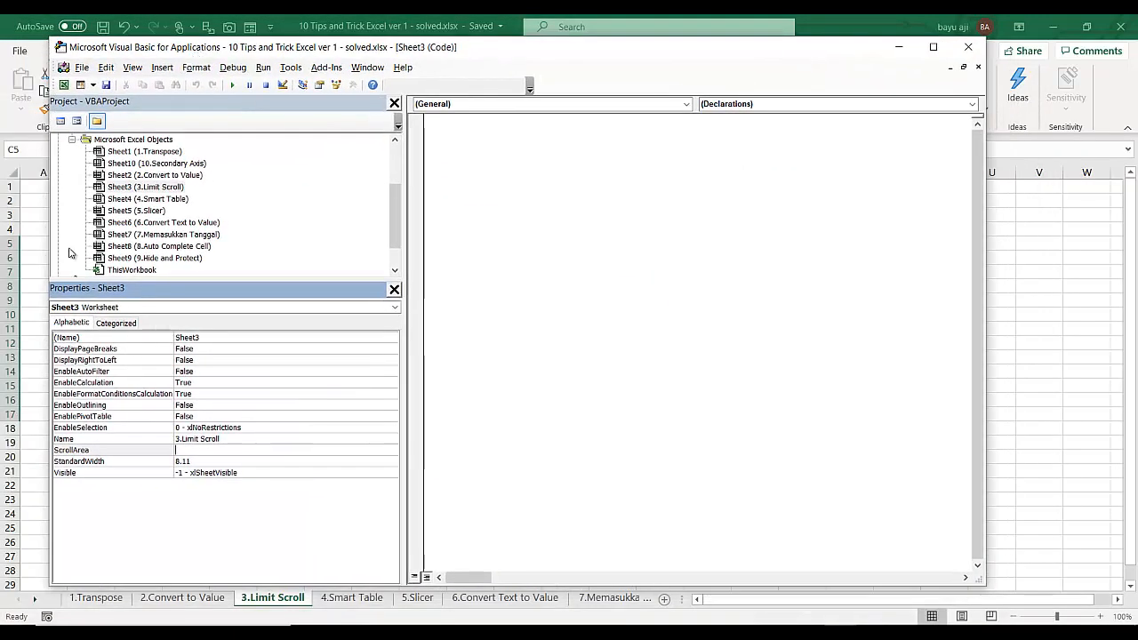
pyautogui.click(198, 450)
pyautogui.click(132, 69)
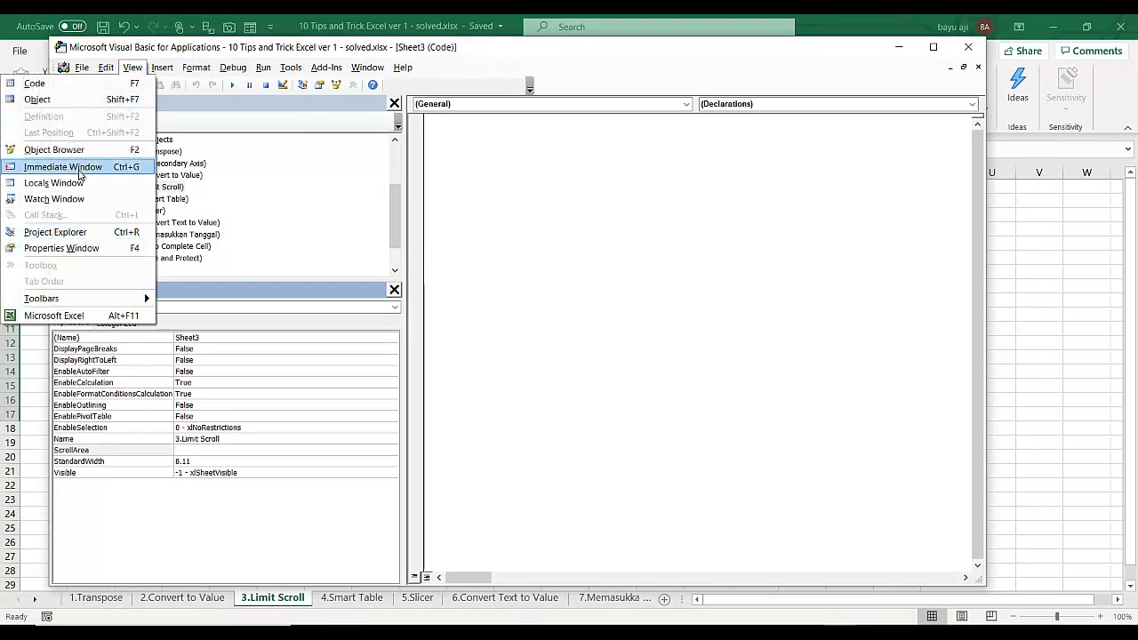
pyautogui.click(80, 252)
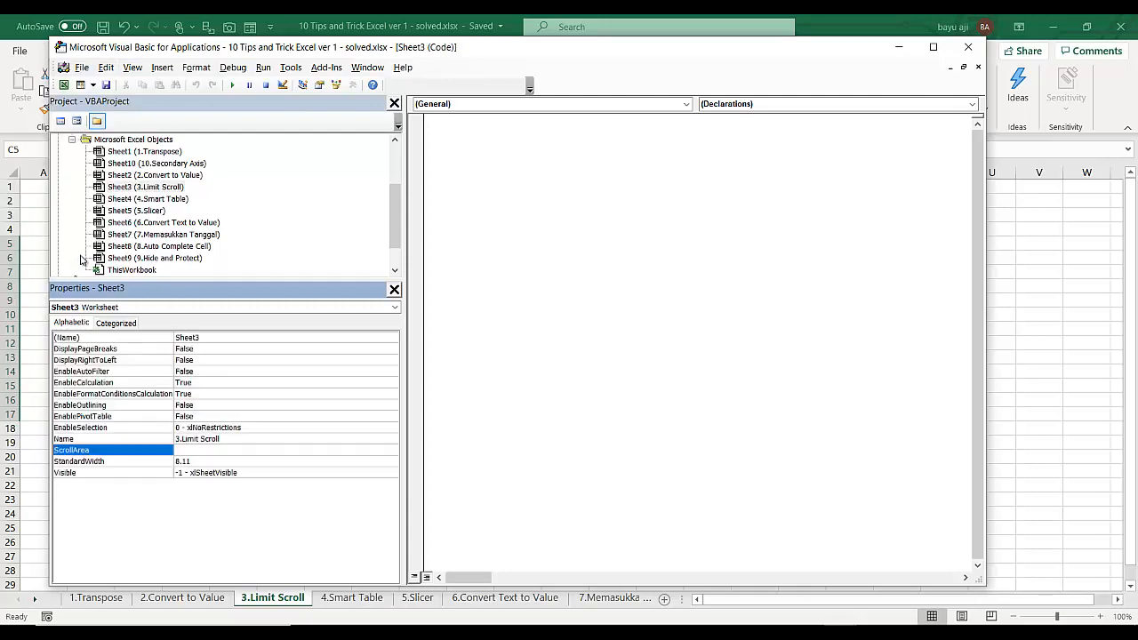
pyautogui.click(205, 452)
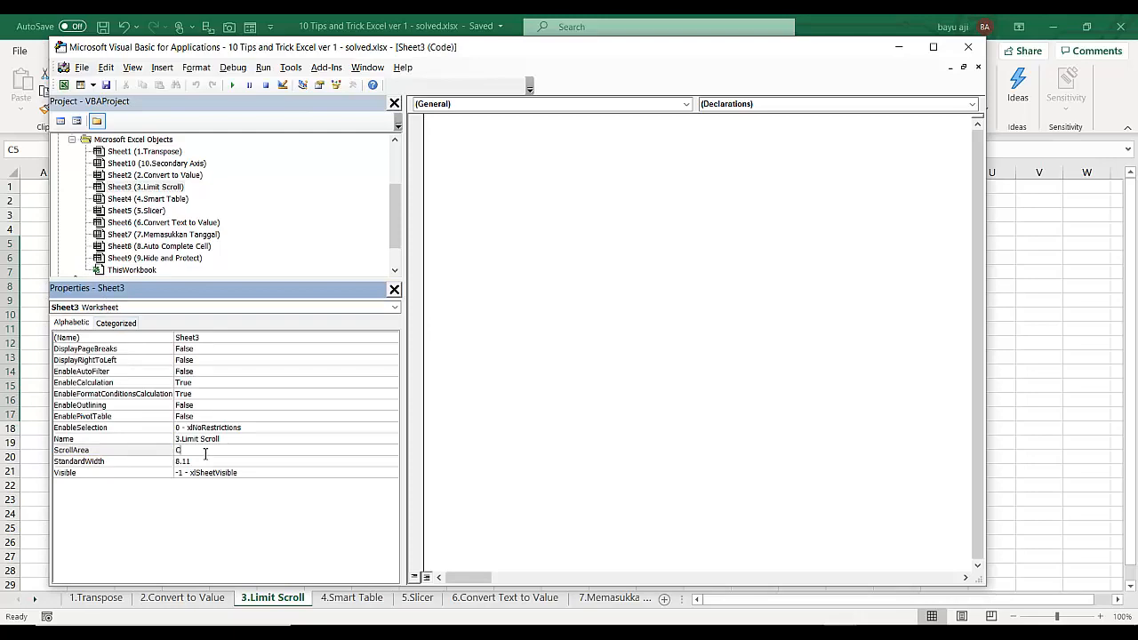
pyautogui.write('C5:')
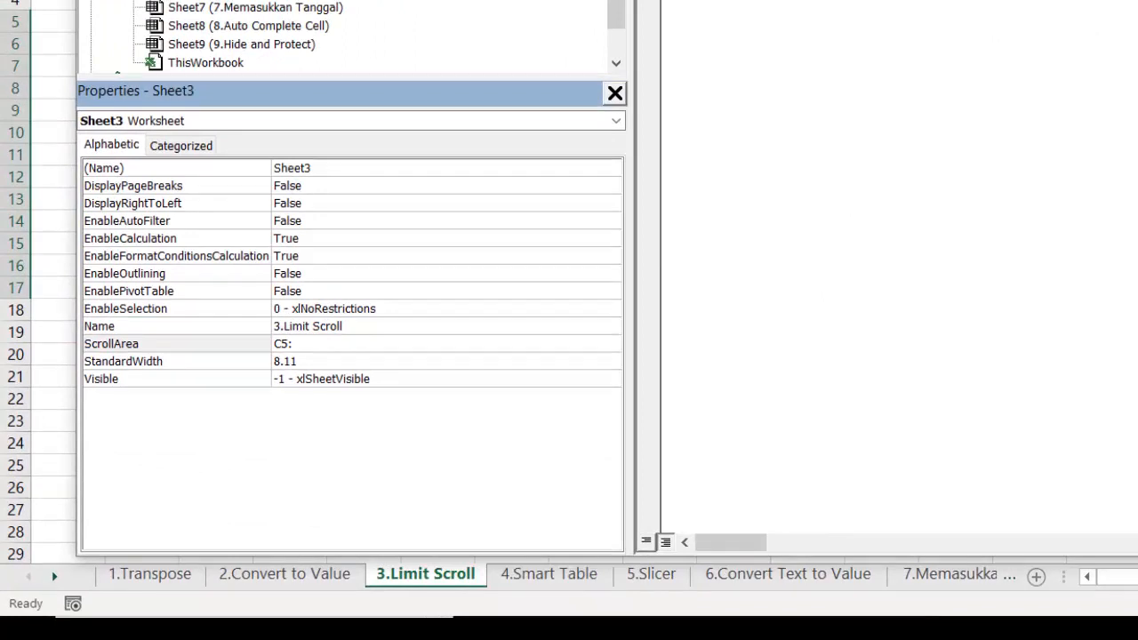
pyautogui.press('Return')
pyautogui.press('Return')
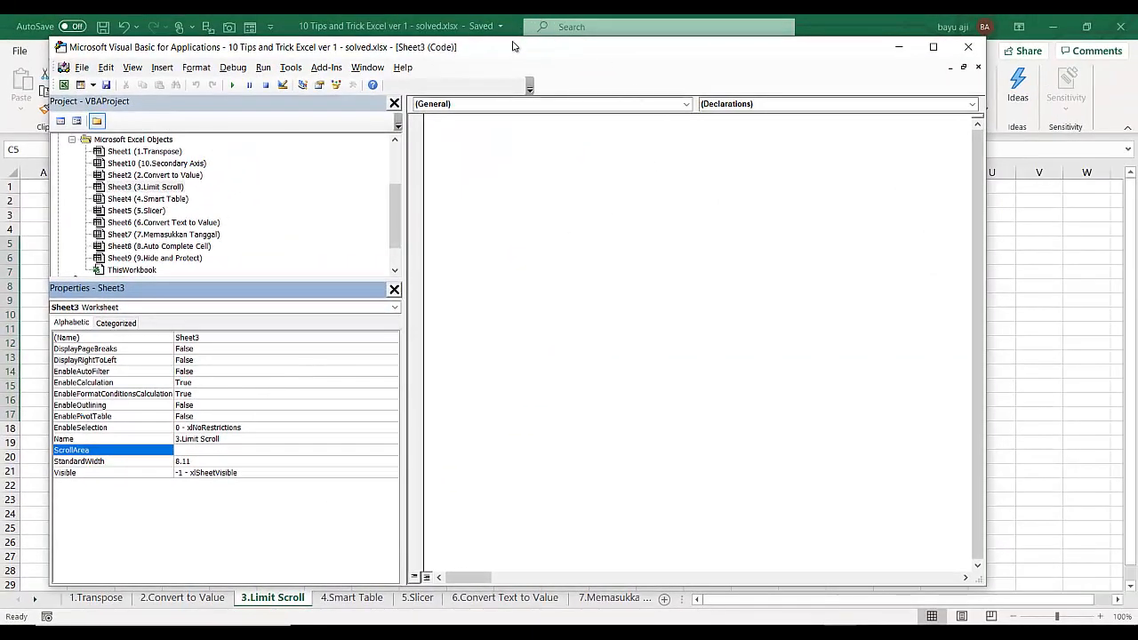
# Set the 3.Limit Scroll sheet's ScrollArea property to C5:J17 and return to the worksheet.
pyautogui.moveTo(512, 46); pyautogui.dragTo(577, 72)
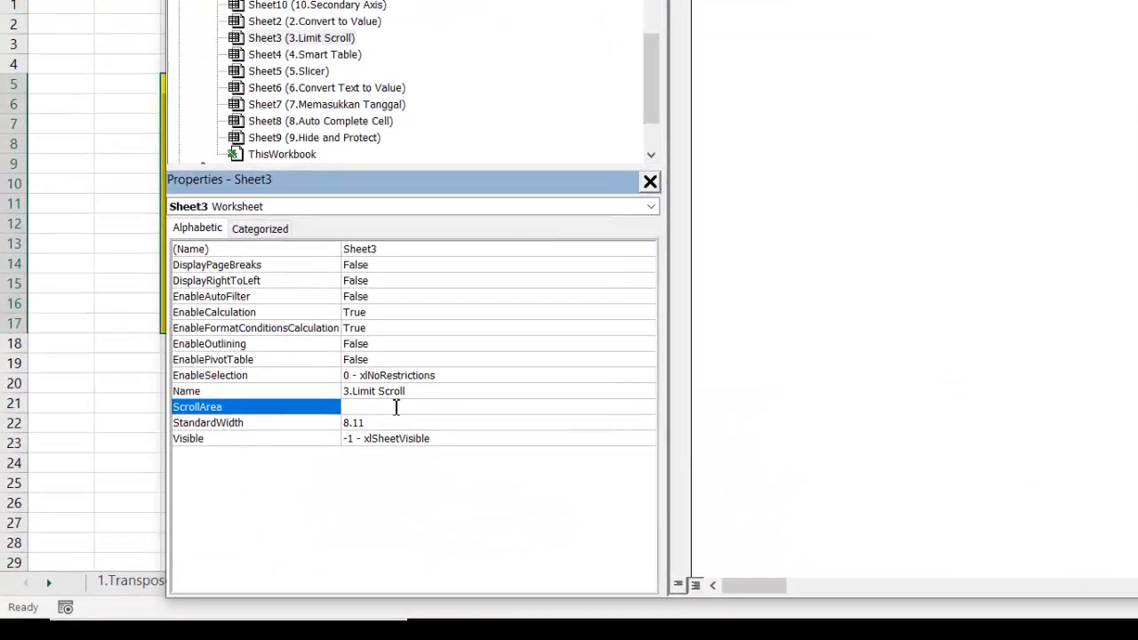
pyautogui.click(347, 435)
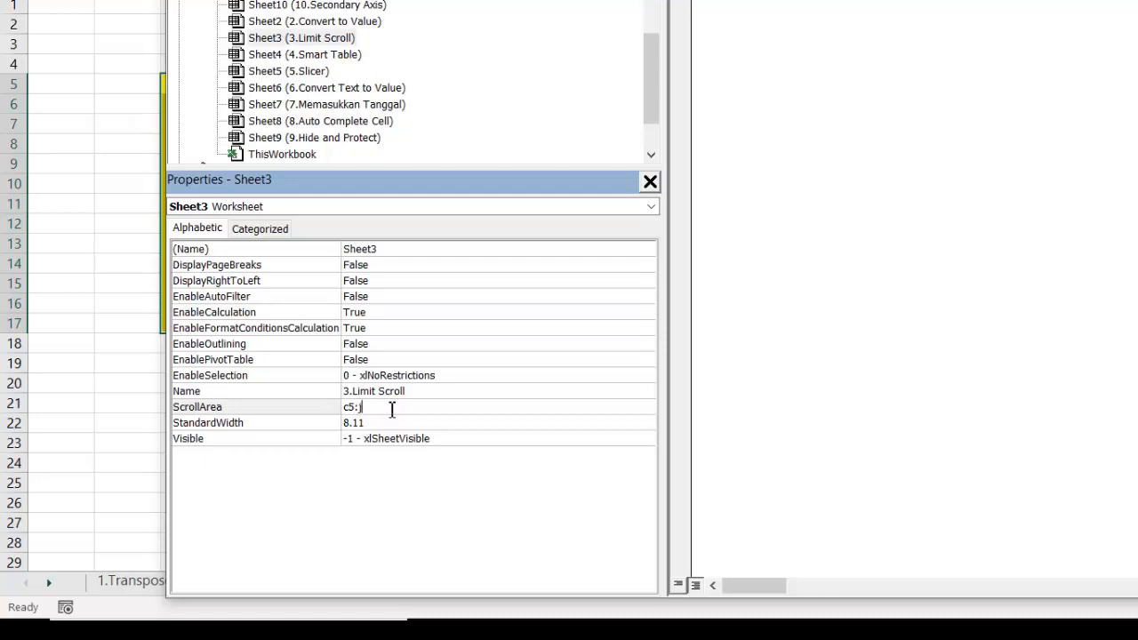
pyautogui.press('Return')
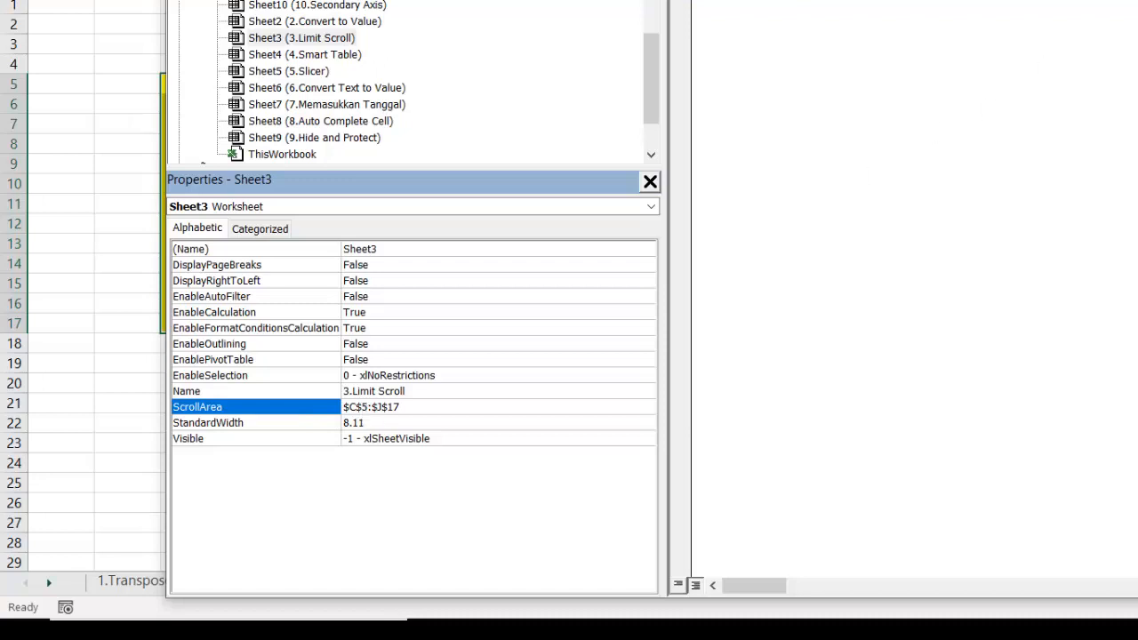
pyautogui.hotkey('alt', 'F11')
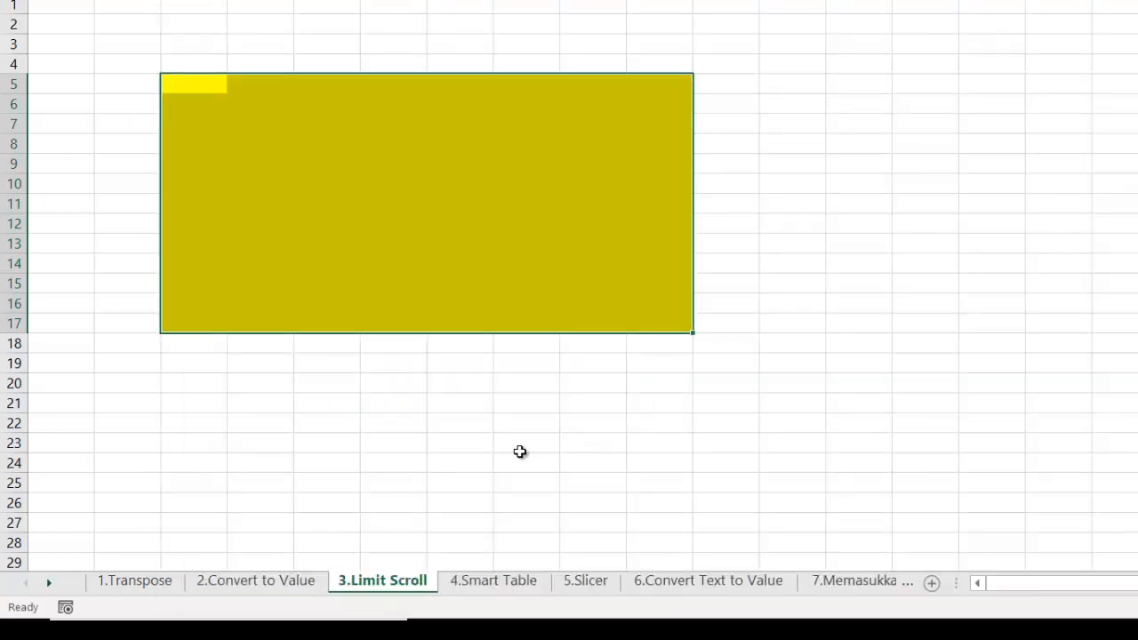
# Test the scroll limit by moving between cells in the yellow area and selecting C8:J16 and C5:J17.
pyautogui.click(348, 241)
pyautogui.click(356, 178)
pyautogui.press('Up')
pyautogui.press('Up')
pyautogui.press('Up')
pyautogui.press('Up')
pyautogui.press('Up')
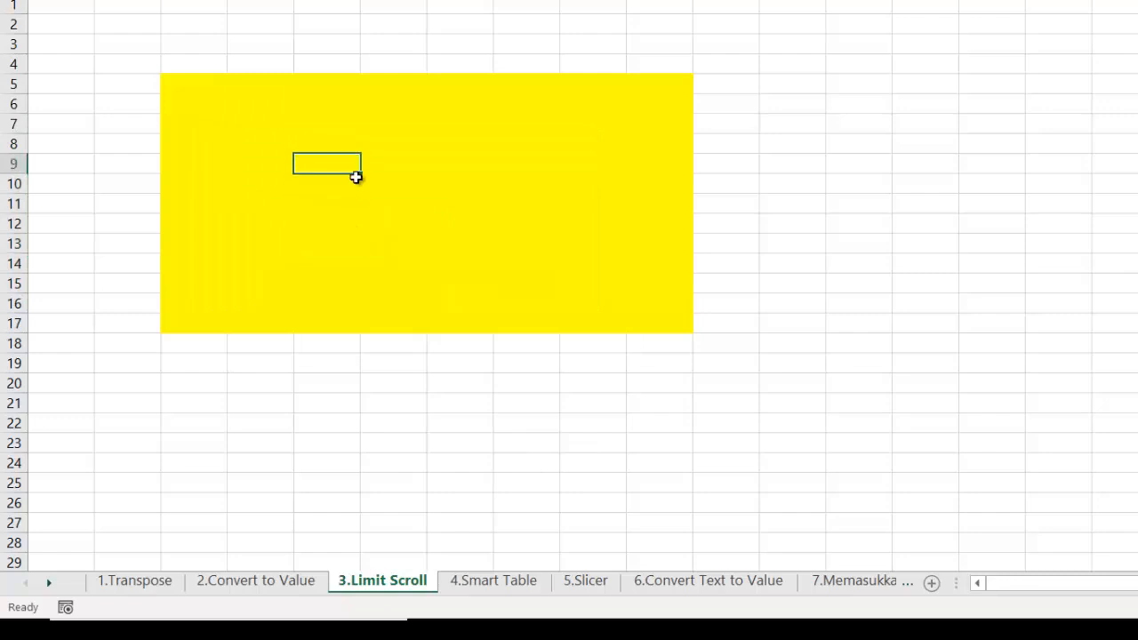
pyautogui.press('Down')
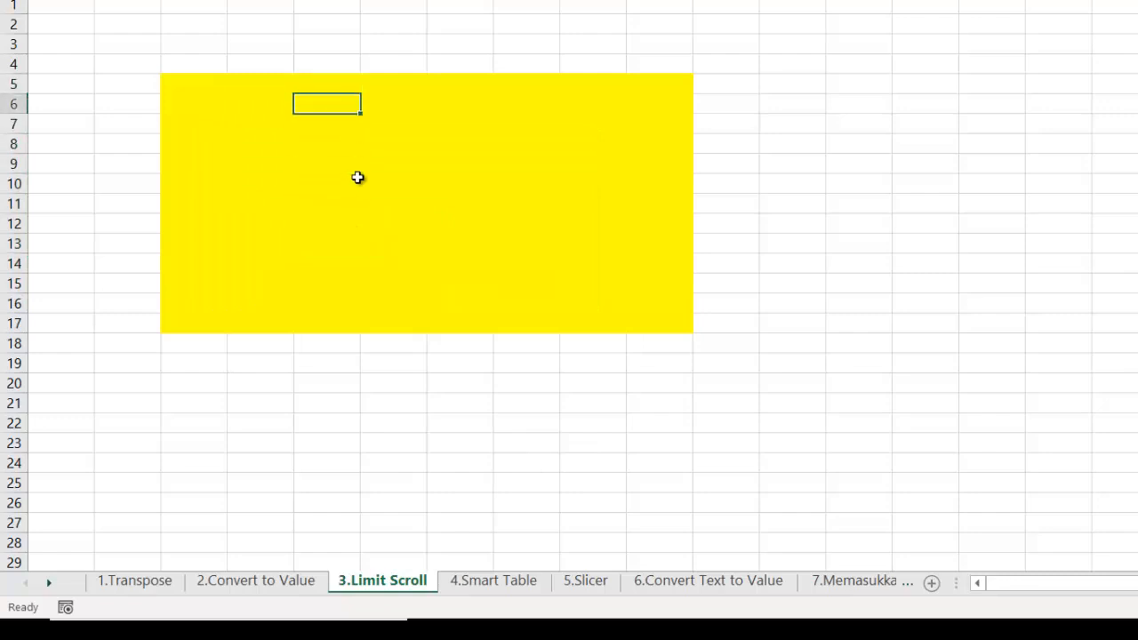
pyautogui.press('Escape')
pyautogui.moveTo(220, 147); pyautogui.dragTo(680, 306)
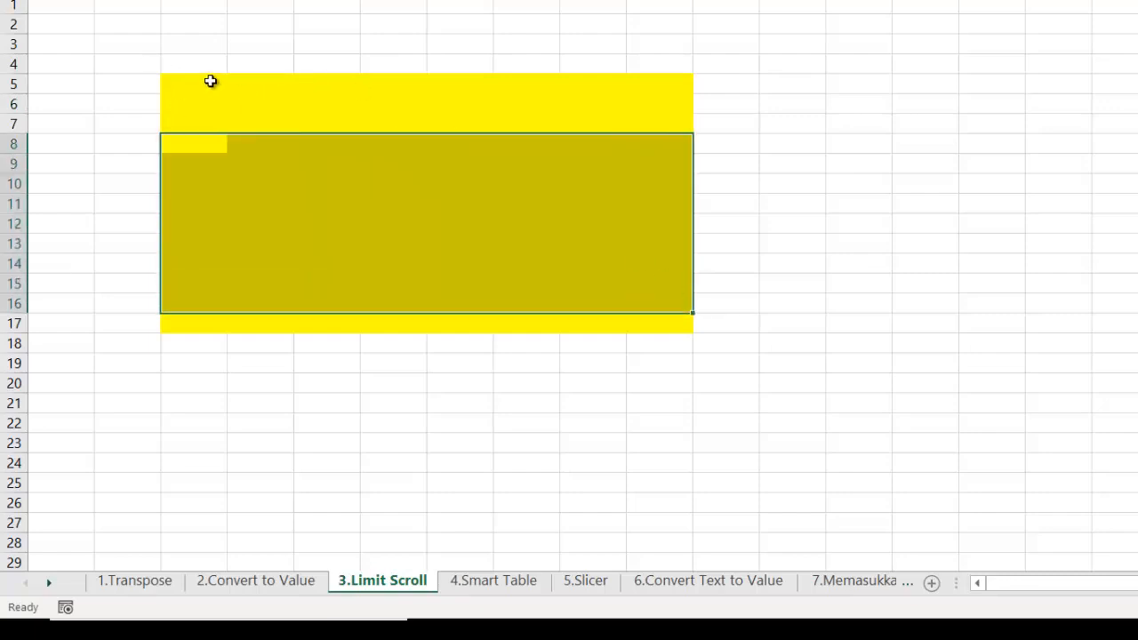
pyautogui.moveTo(211, 81); pyautogui.dragTo(669, 323)
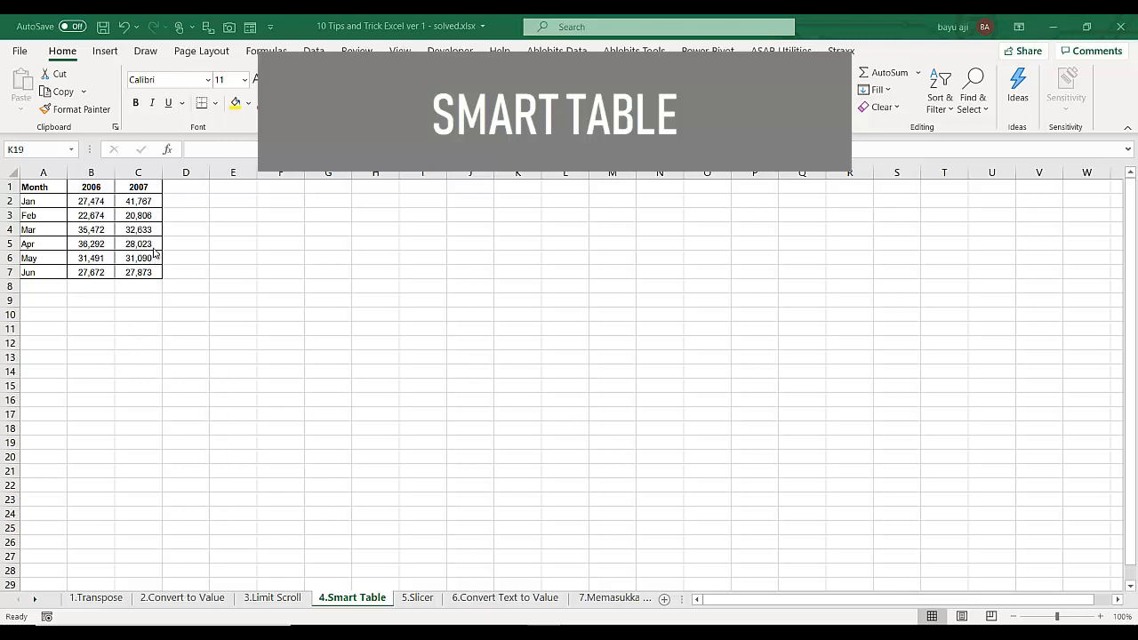
# Insert a 2-D clustered column chart of the monthly 2006 and 2007 data and move it up beside the data.
pyautogui.click(97, 200)
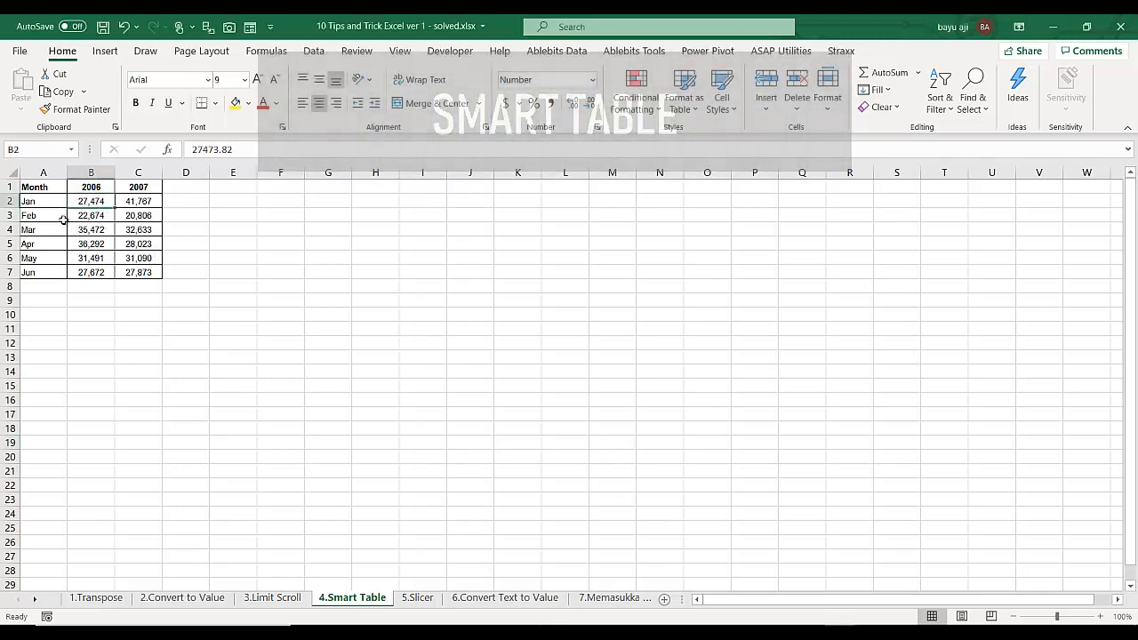
pyautogui.click(120, 231)
pyautogui.click(102, 204)
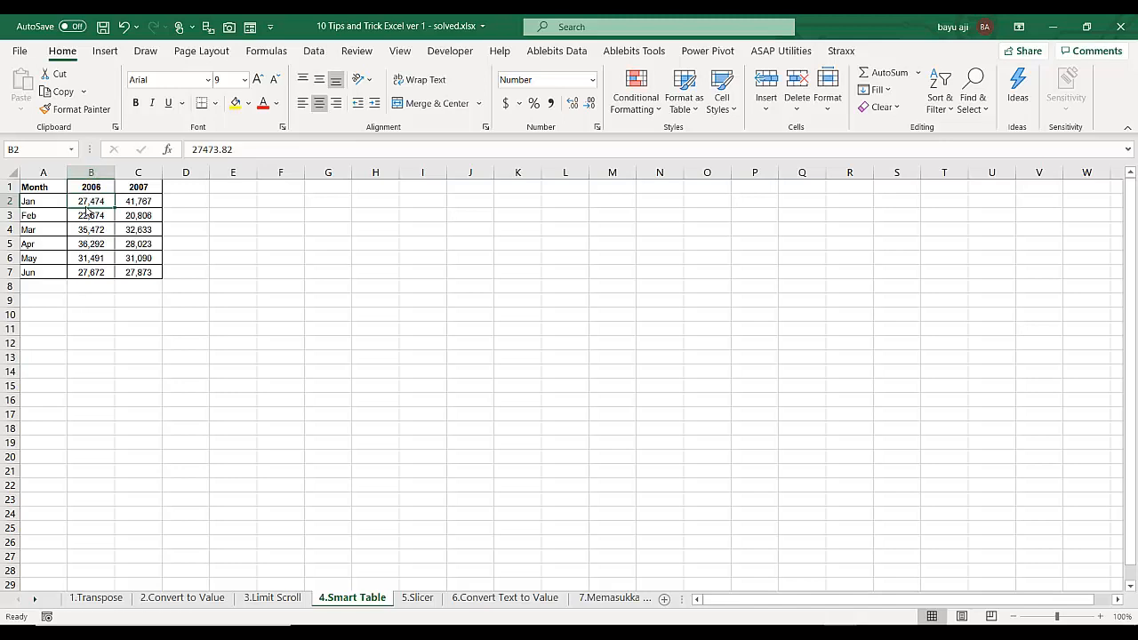
pyautogui.click(104, 50)
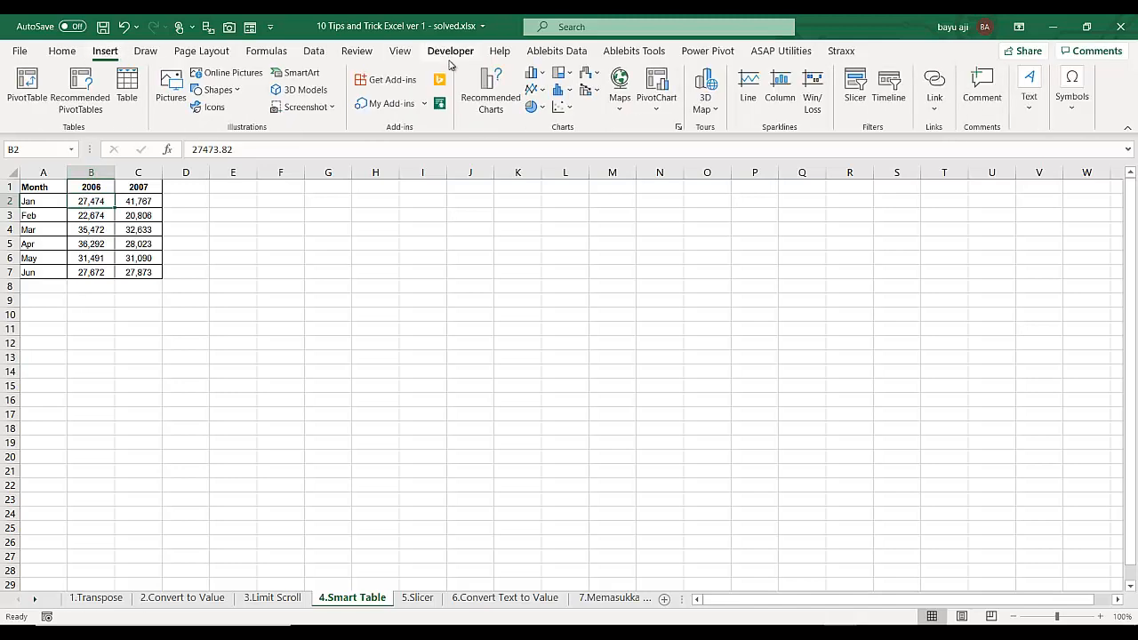
pyautogui.click(536, 73)
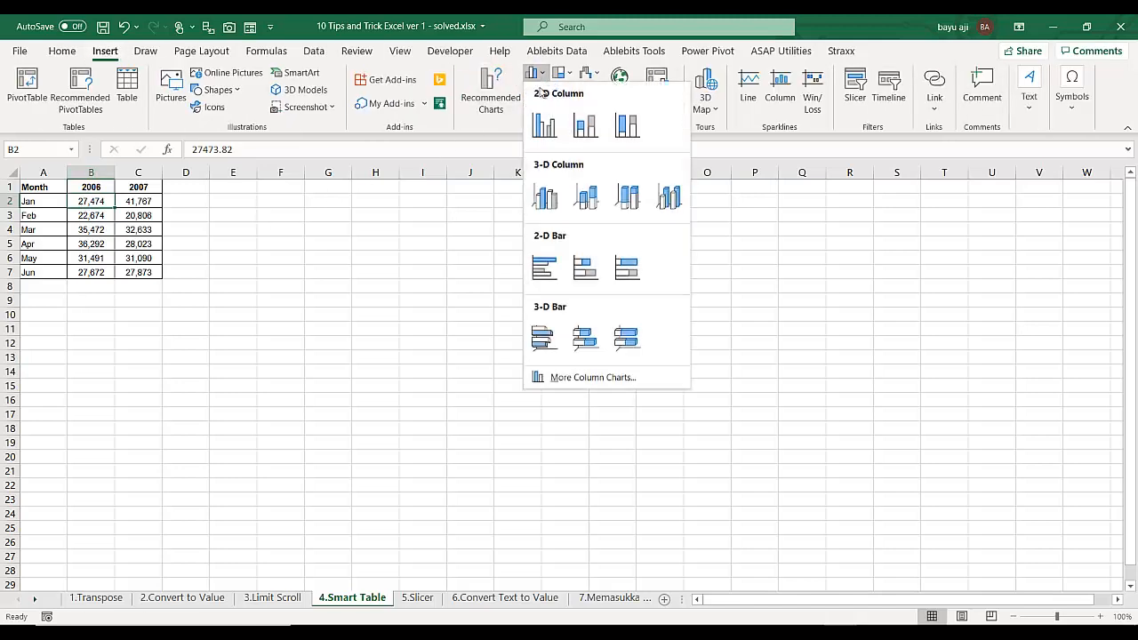
pyautogui.click(545, 127)
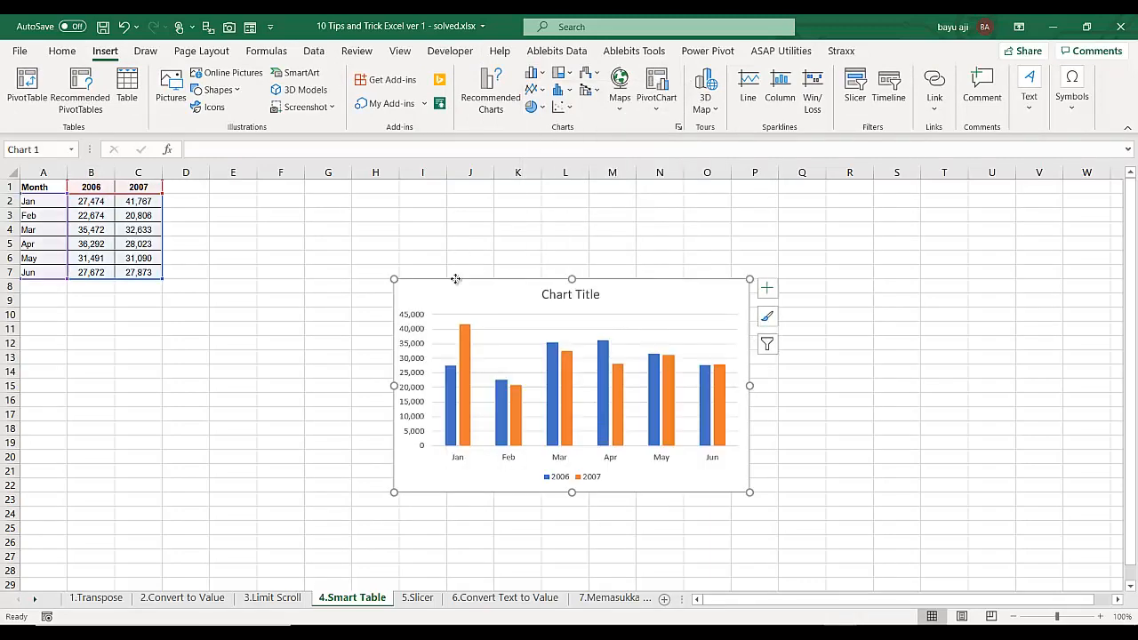
pyautogui.moveTo(451, 276); pyautogui.dragTo(442, 191)
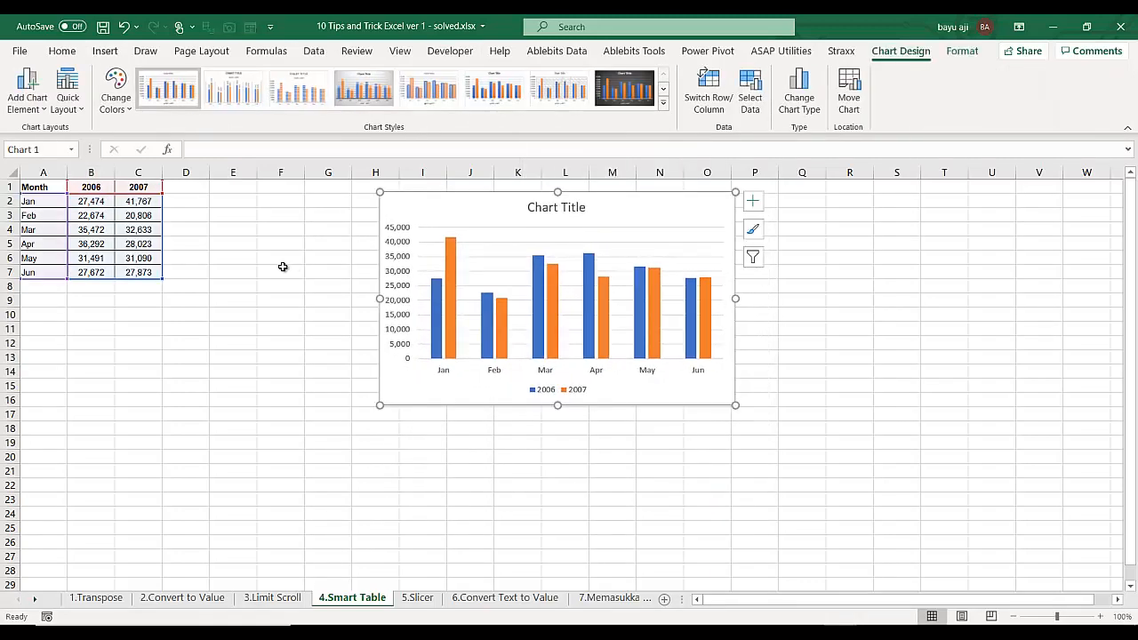
# Add Jul as a new month in A8 below Jun.
pyautogui.click(112, 289)
pyautogui.click(45, 290)
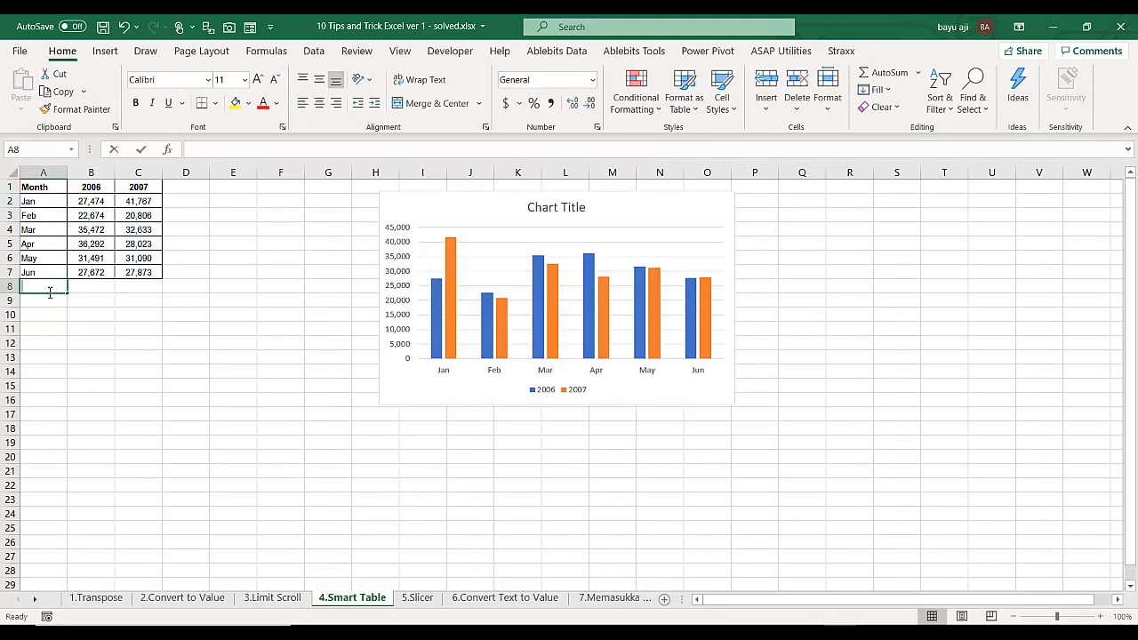
pyautogui.write('Jul')
pyautogui.press('Return')
# Copy May's 2006 and 2007 values from B6:C6 into the Jul row at B8:C8.
pyautogui.press('Up')
pyautogui.press('Right')
pyautogui.press('Up')
pyautogui.press('Up')
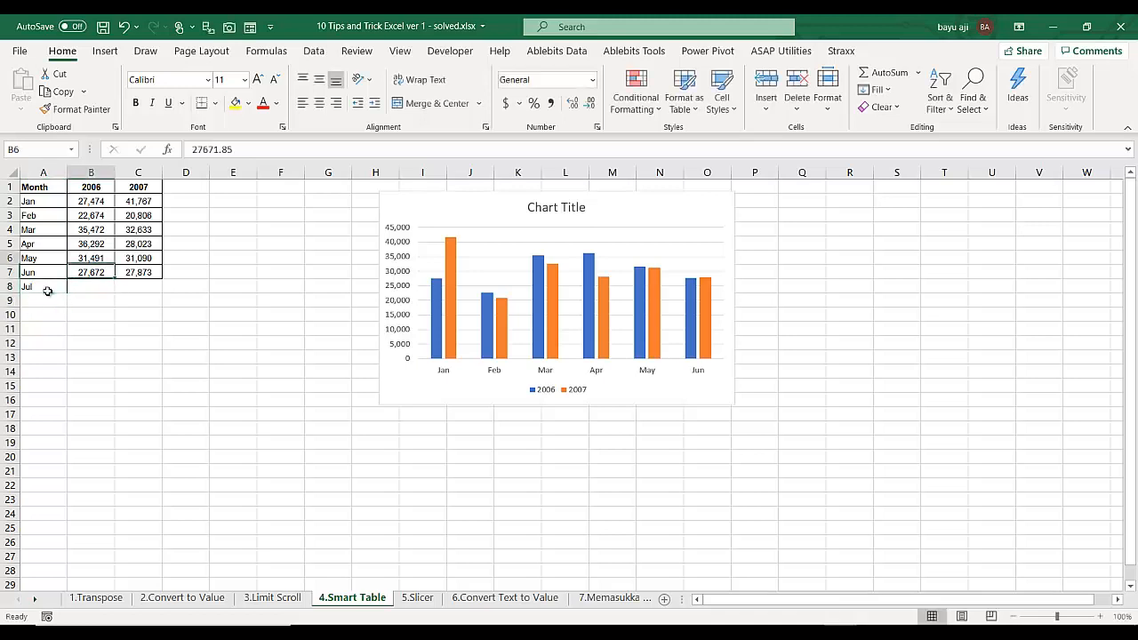
pyautogui.hotkey('shift', 'Right')
pyautogui.hotkey('ctrl', 'c')
pyautogui.press('Down')
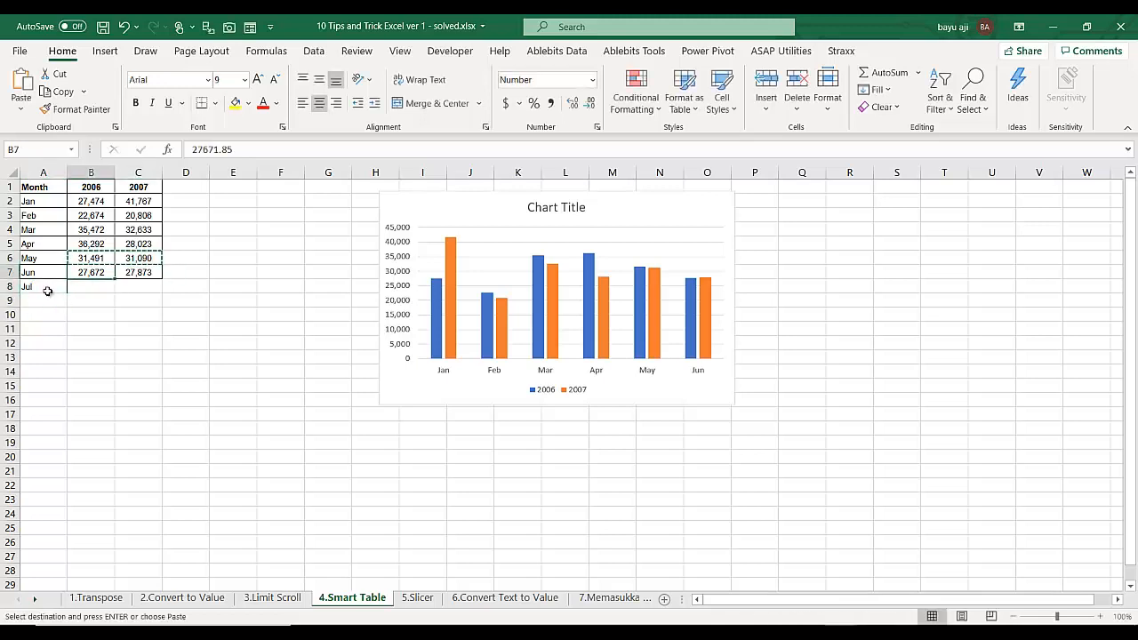
pyautogui.press('Down')
pyautogui.hotkey('ctrl', 'v')
pyautogui.press('Escape')
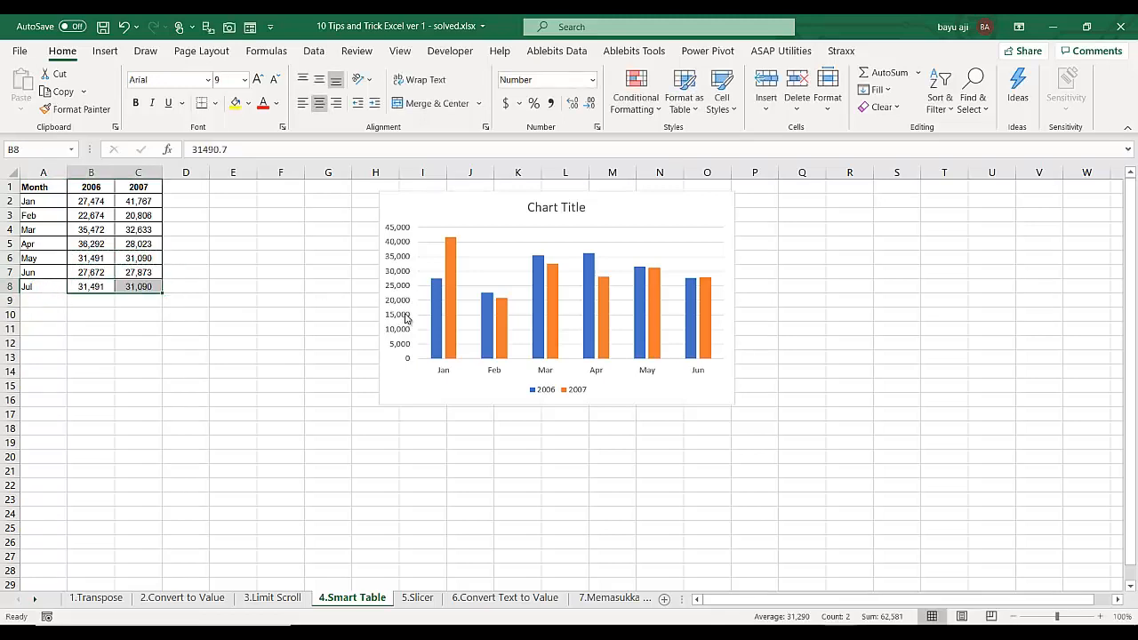
# Extend the column chart's source data range down to row 8 to include Jul.
pyautogui.click(508, 216)
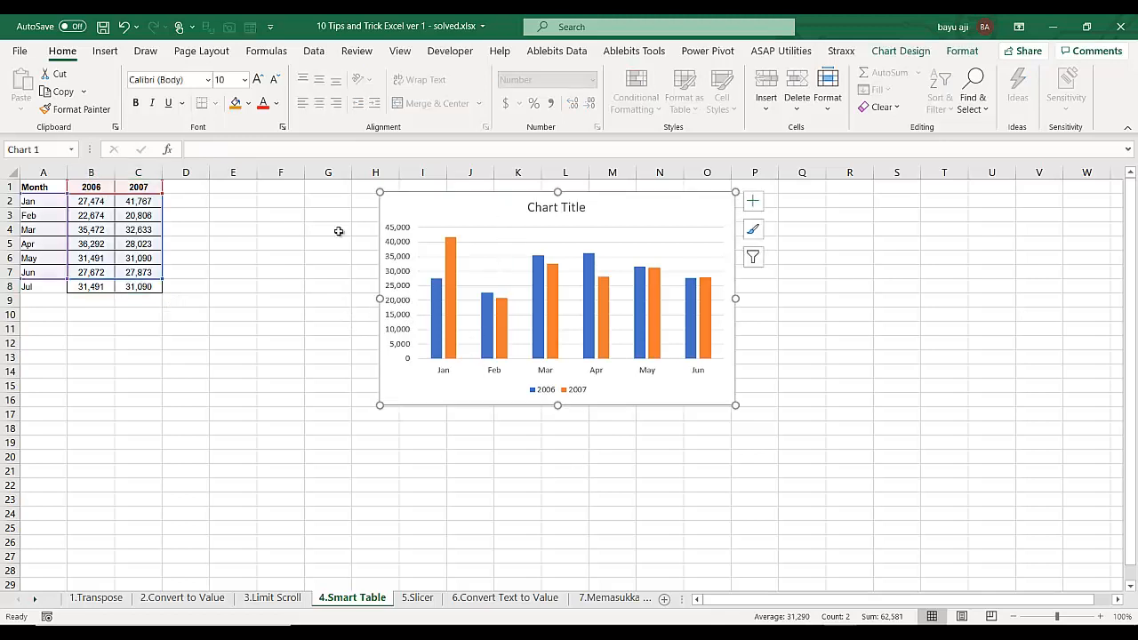
pyautogui.moveTo(161, 287); pyautogui.dragTo(155, 296)
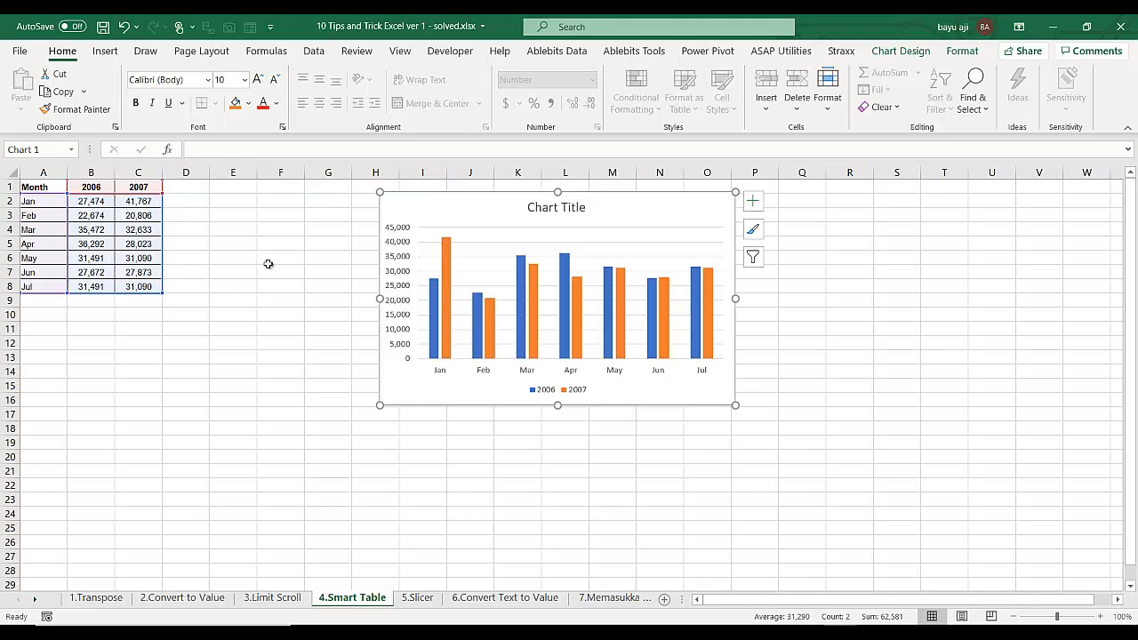
# Undo the chart range extension, the Jul row entries and the inserted column chart.
pyautogui.hotkey('ctrl', 'z')
pyautogui.hotkey('ctrl', 'z')
pyautogui.hotkey('ctrl', 'z')
pyautogui.hotkey('ctrl', 'z')
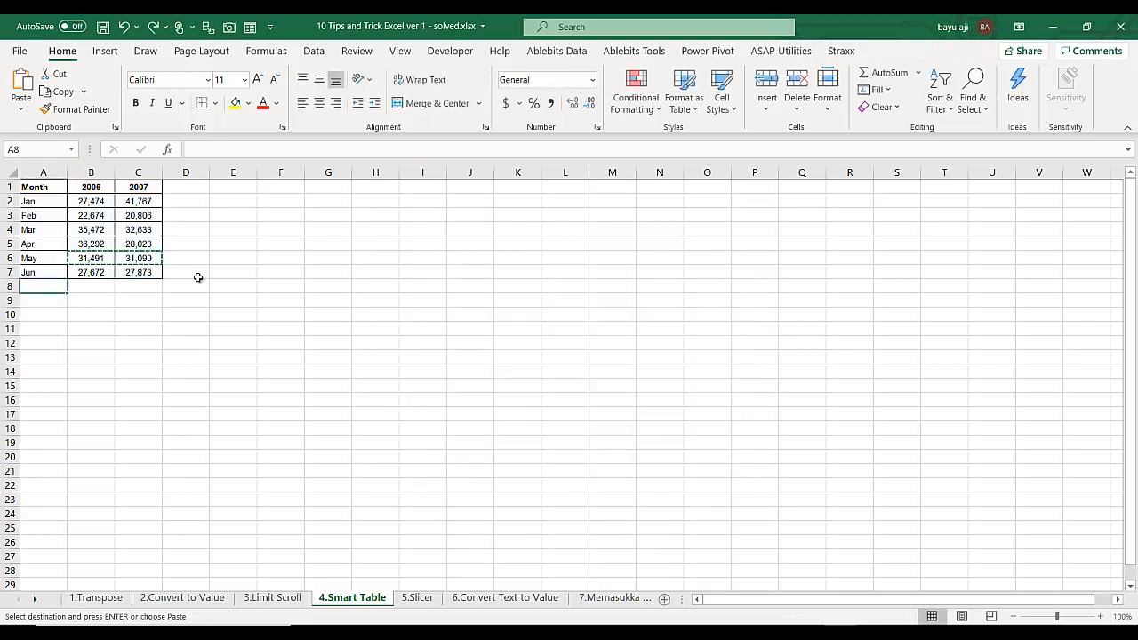
# Convert the monthly data in A1:C7 into an Excel table with headers.
pyautogui.click(107, 227)
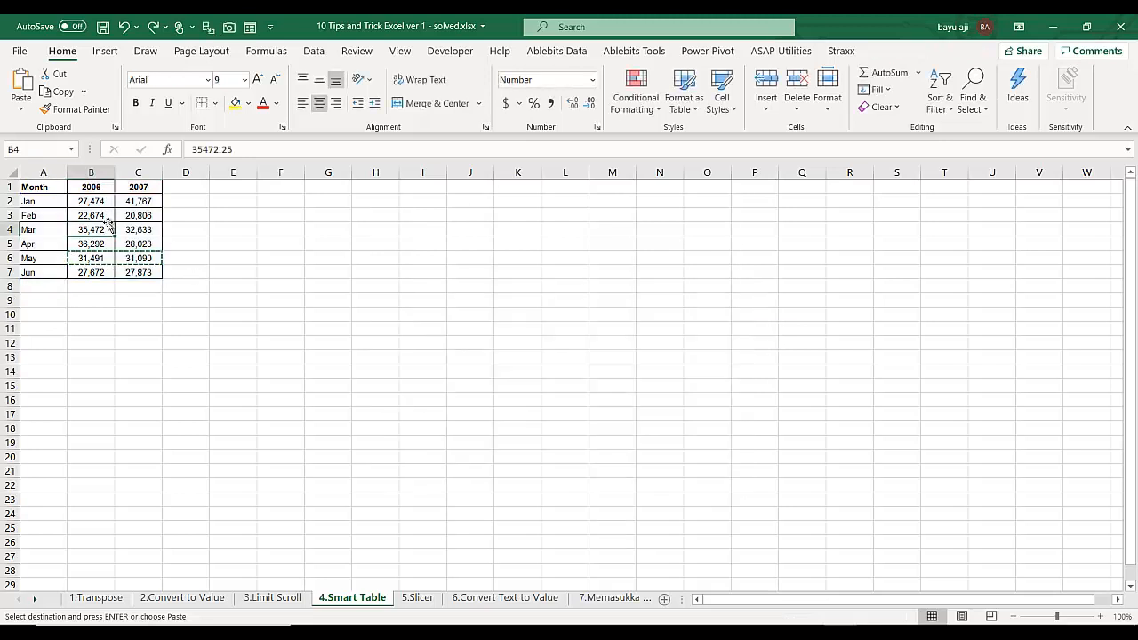
pyautogui.click(47, 210)
pyautogui.click(107, 53)
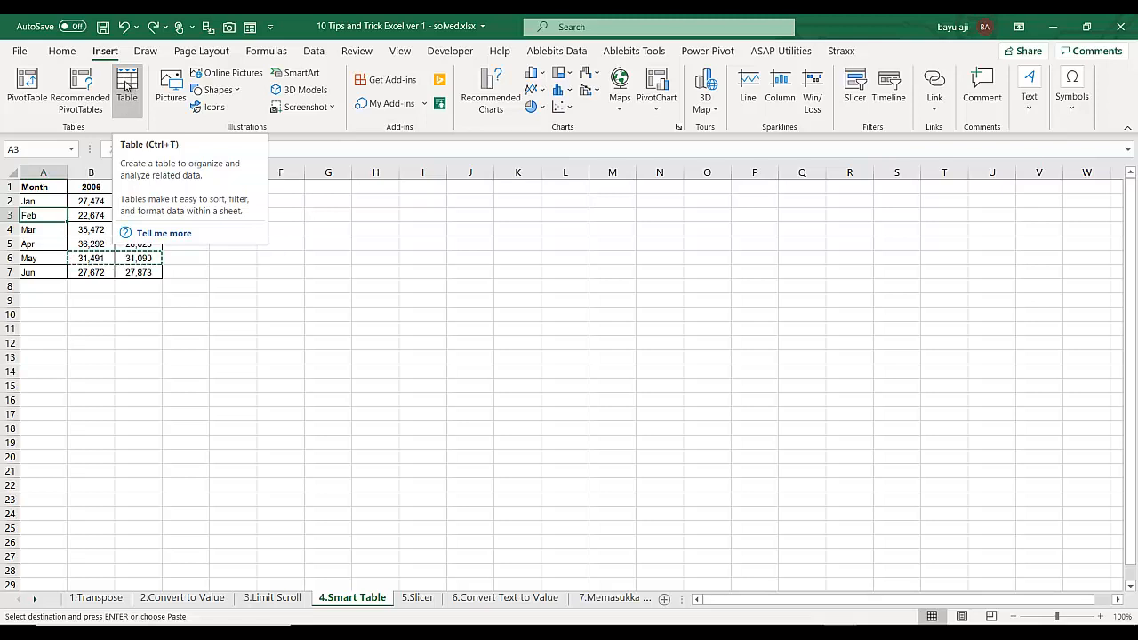
pyautogui.click(126, 85)
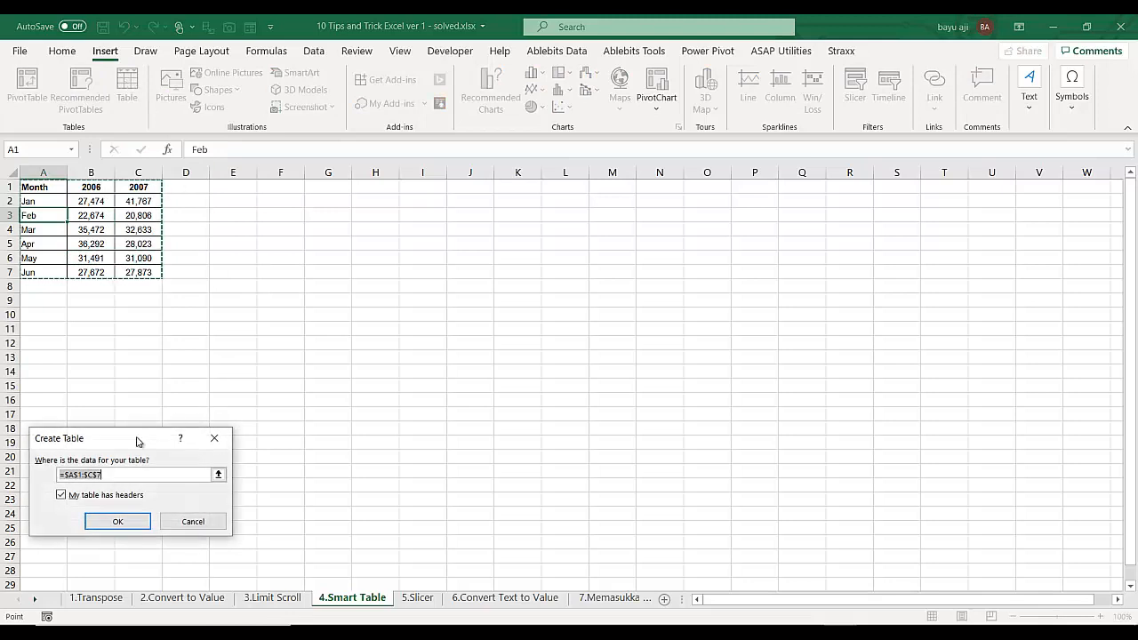
pyautogui.moveTo(137, 441); pyautogui.dragTo(276, 218)
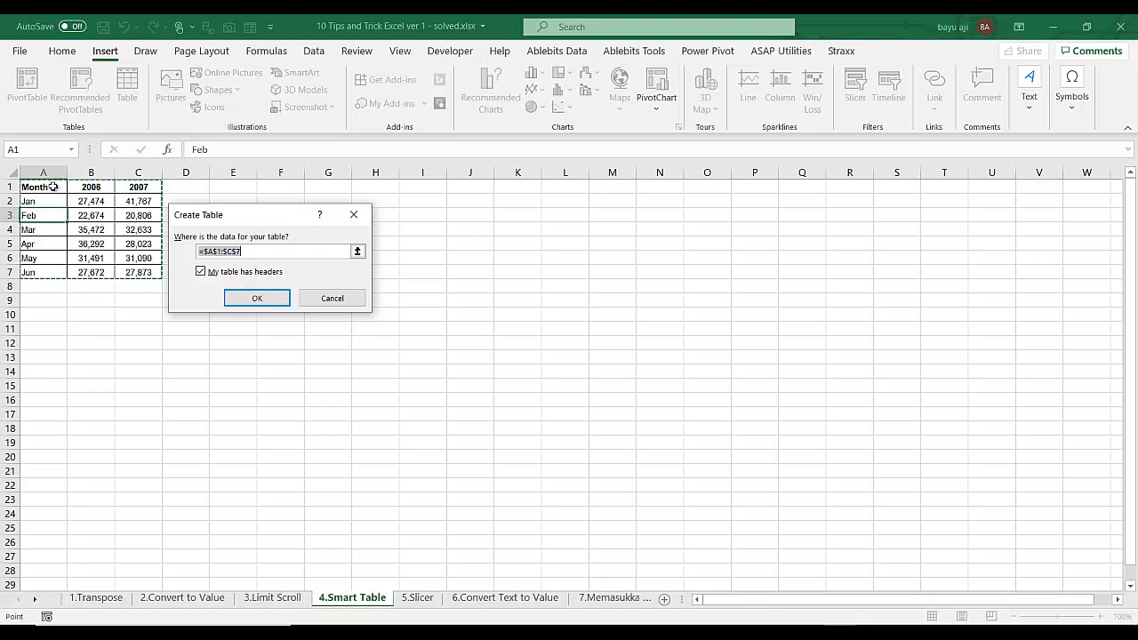
pyautogui.click(264, 303)
# Insert a clustered column chart from the table and move it up, closer to the table.
pyautogui.click(150, 244)
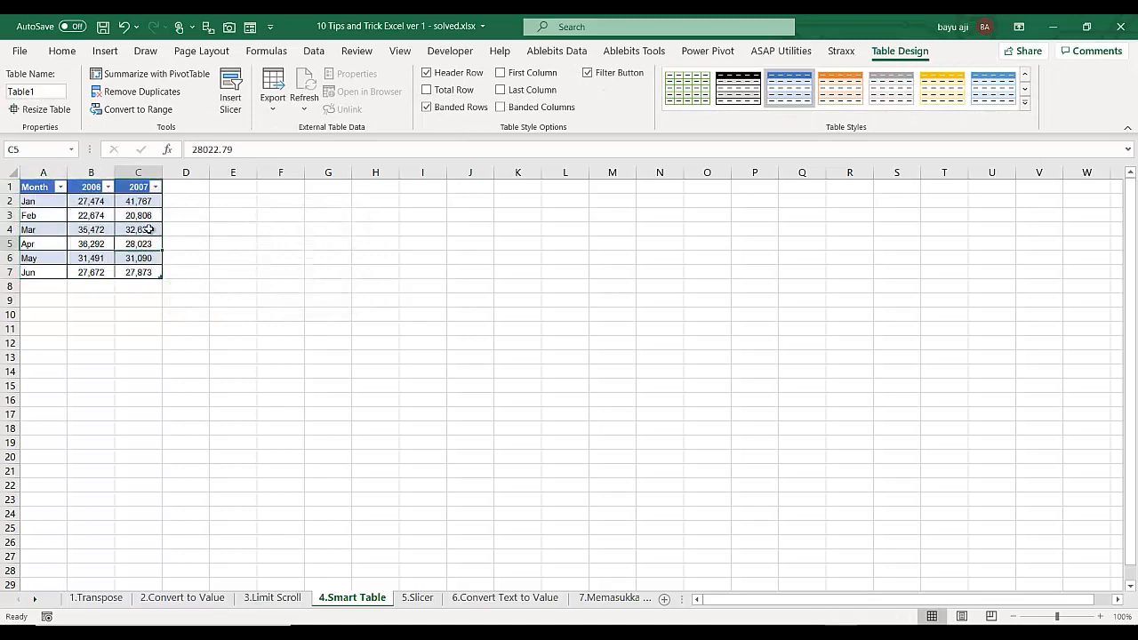
pyautogui.click(104, 51)
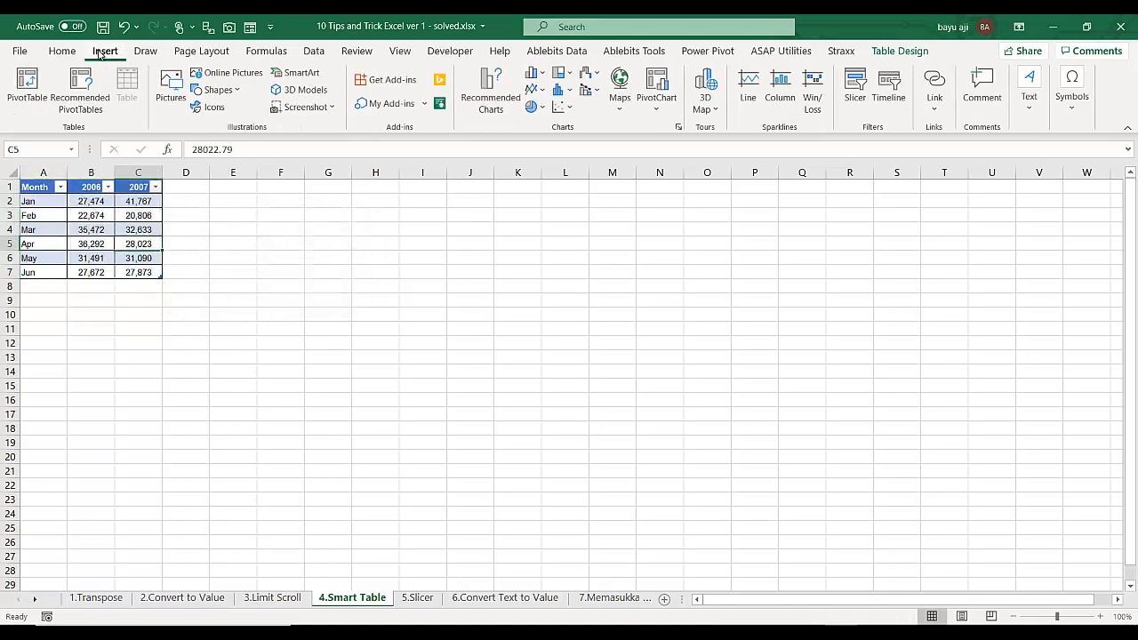
pyautogui.click(541, 78)
pyautogui.click(545, 124)
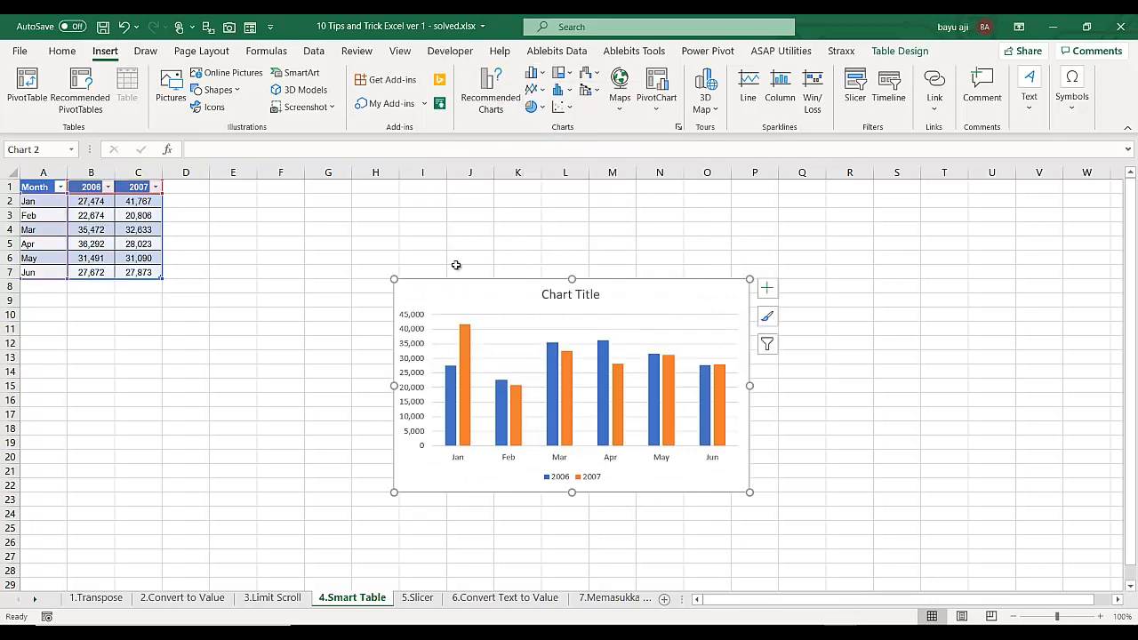
pyautogui.moveTo(455, 265); pyautogui.dragTo(371, 208)
# Add a Jul row directly below Jun with 25000 for 2006 and 30000 for 2007.
pyautogui.click(49, 283)
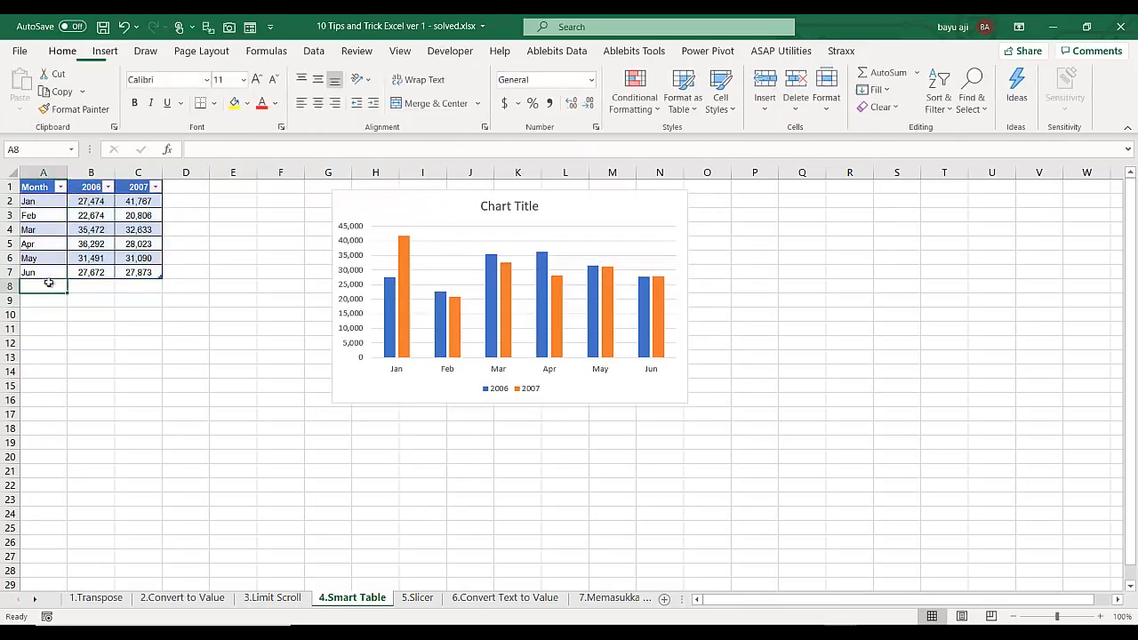
pyautogui.write('Jun')
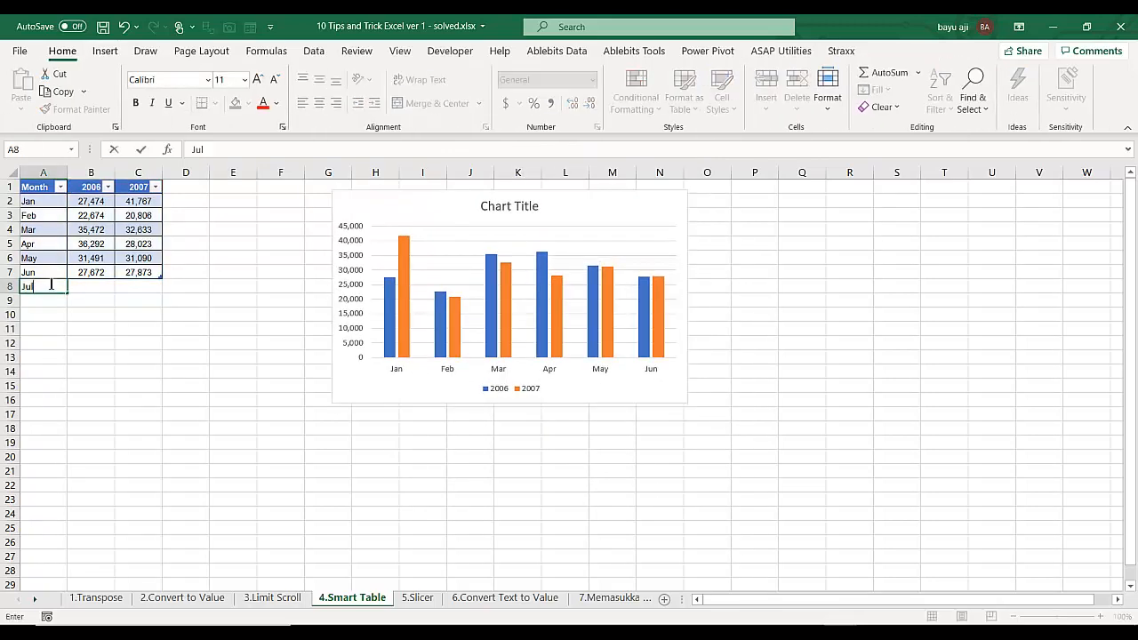
pyautogui.press('Tab')
pyautogui.write('2')
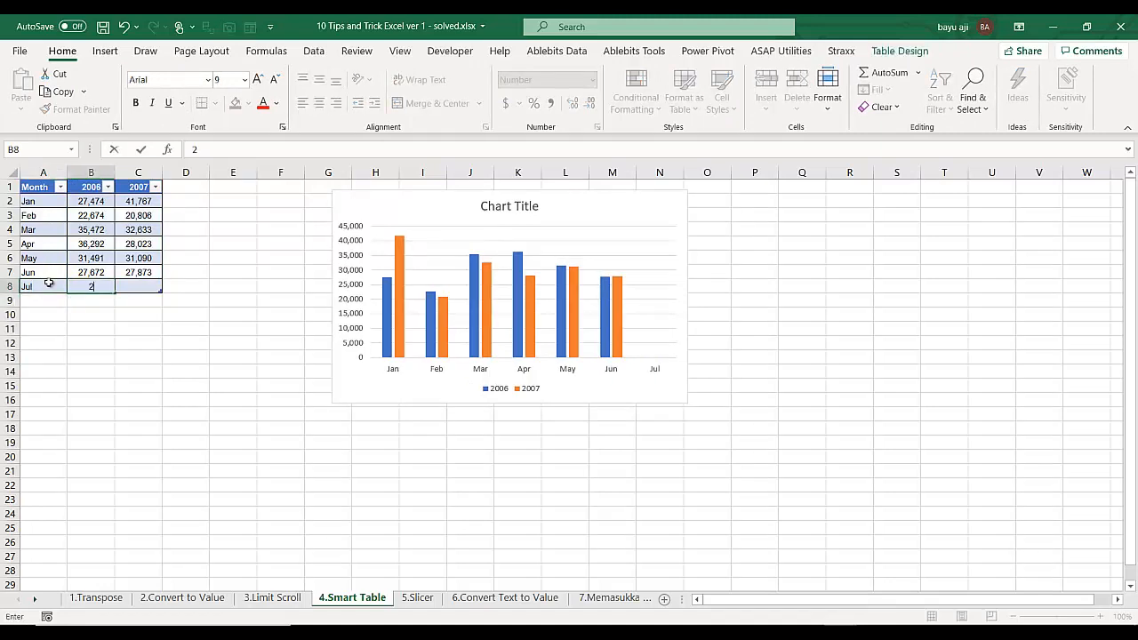
pyautogui.press('Tab')
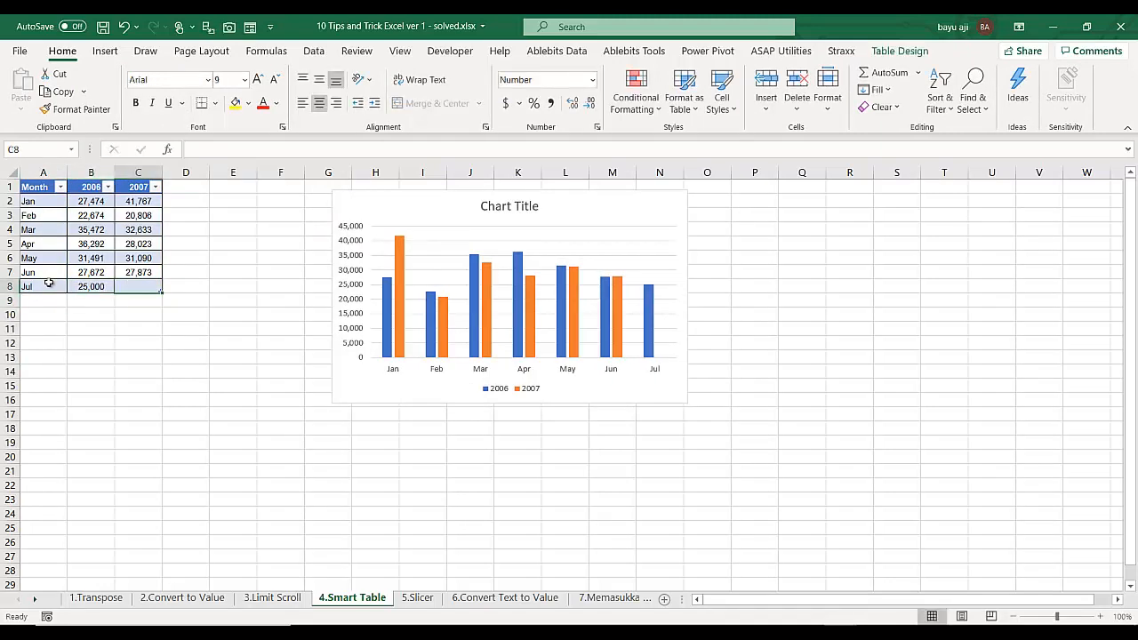
pyautogui.write('30000')
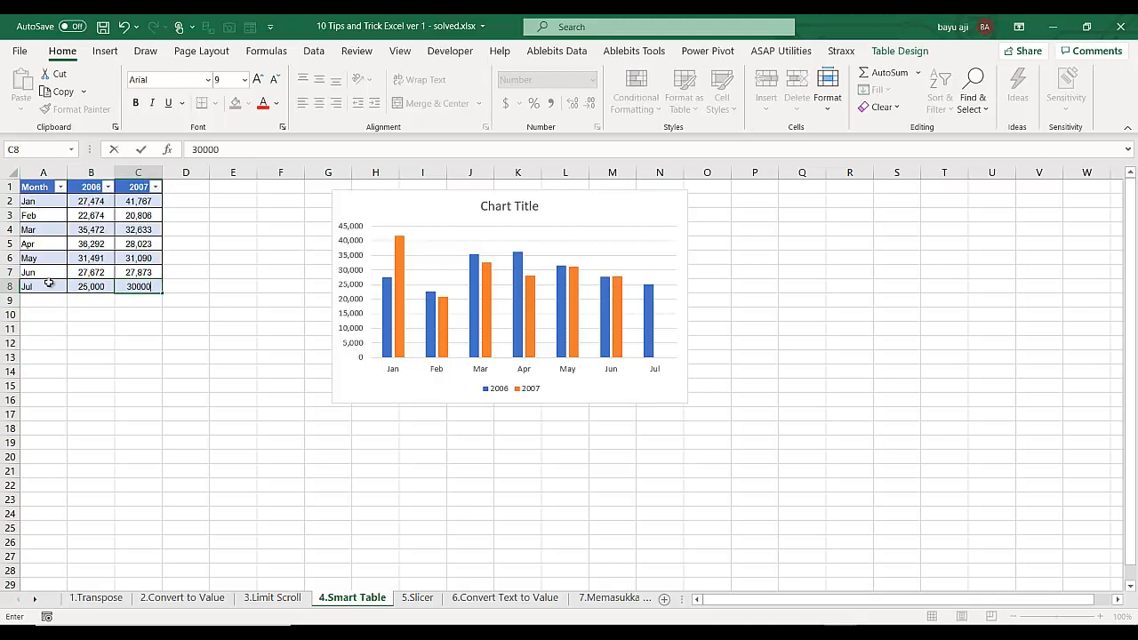
pyautogui.press('Return')
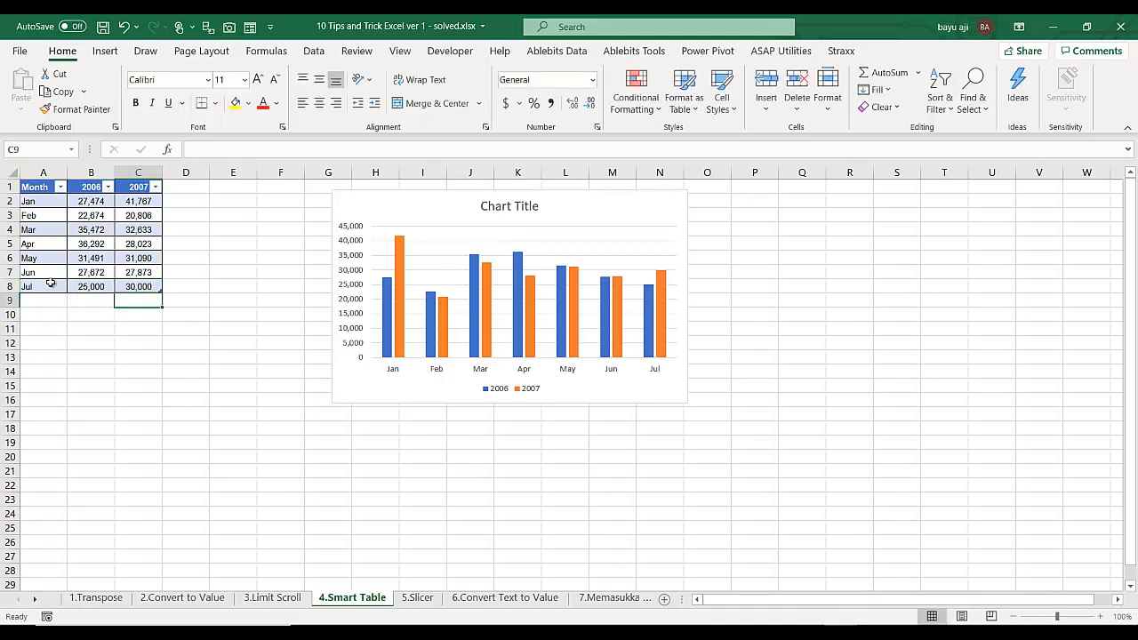
# Move the column chart up to the first row, nearer the table, and delete its chart title.
pyautogui.moveTo(404, 196); pyautogui.dragTo(365, 186)
pyautogui.click(455, 203)
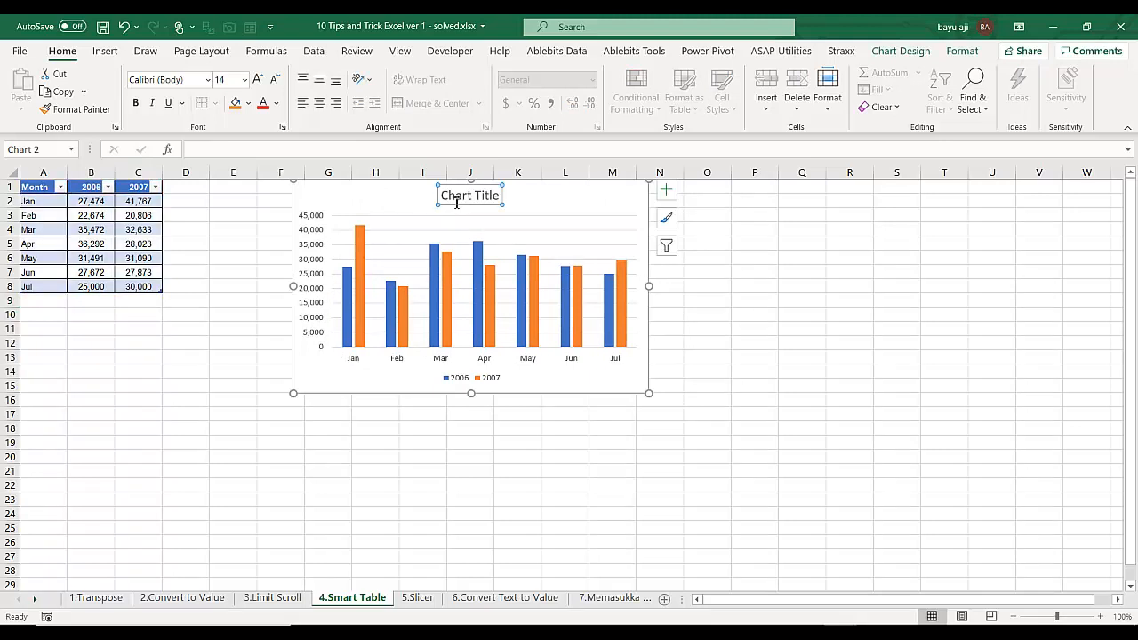
pyautogui.press('Delete')
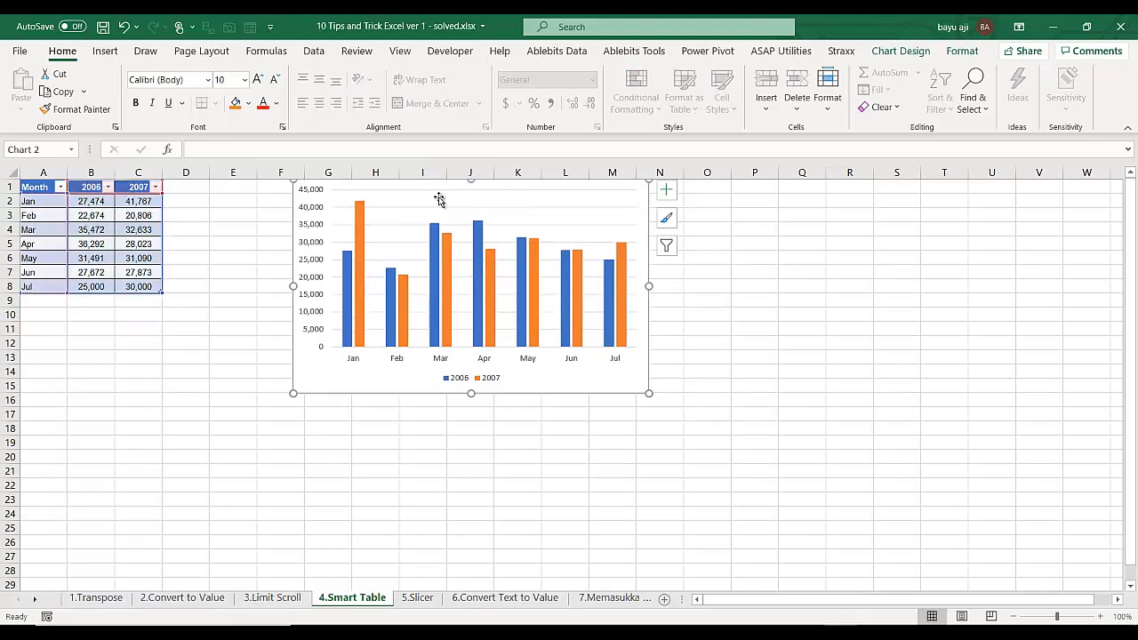
# Add a total row to the table and set the 2006 column's total to Average.
pyautogui.click(93, 242)
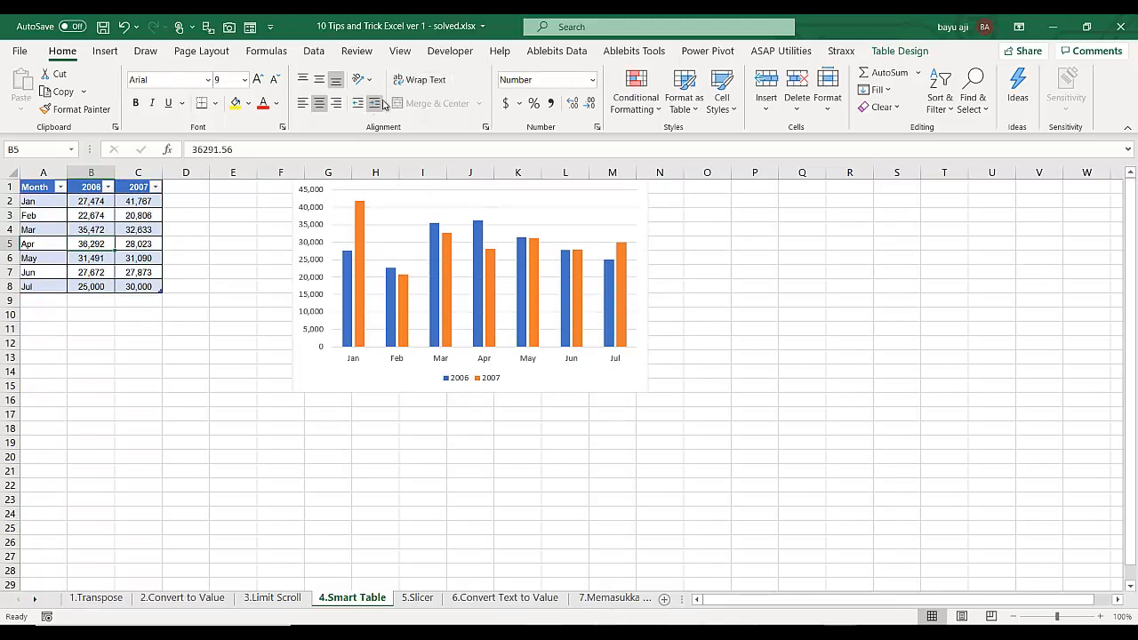
pyautogui.click(140, 247)
pyautogui.click(128, 228)
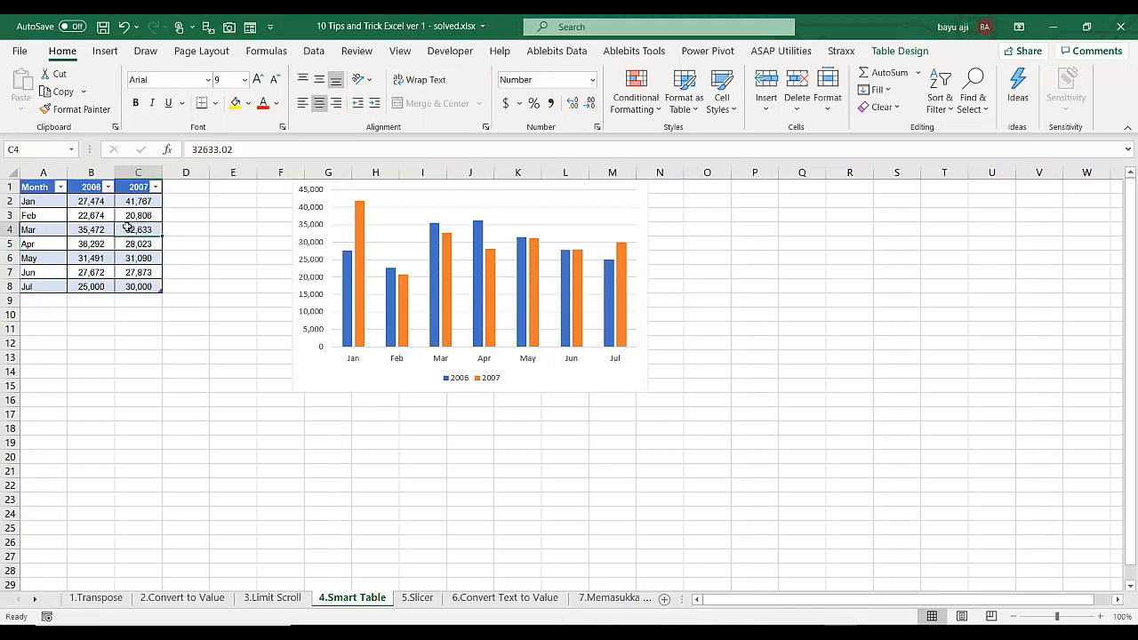
pyautogui.click(884, 51)
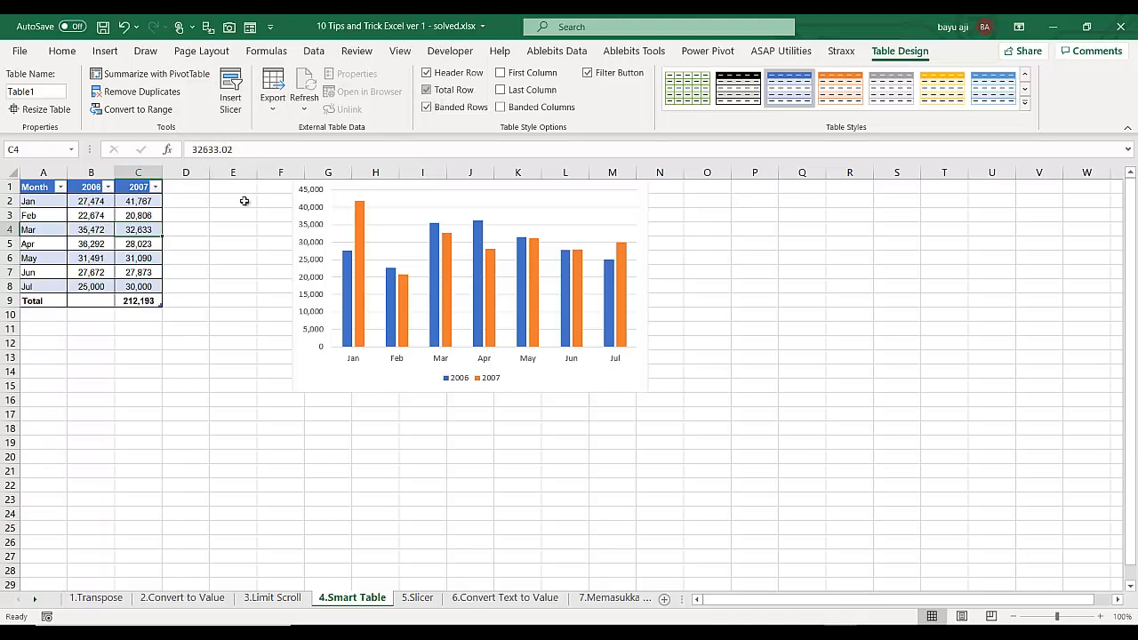
pyautogui.click(103, 305)
pyautogui.click(121, 301)
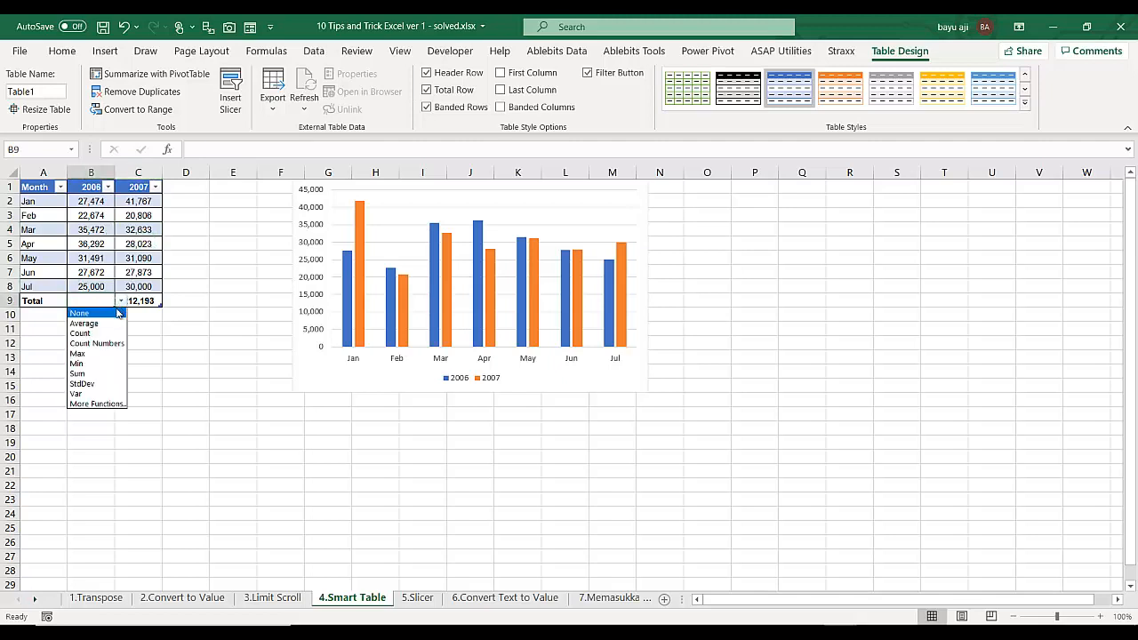
pyautogui.click(103, 324)
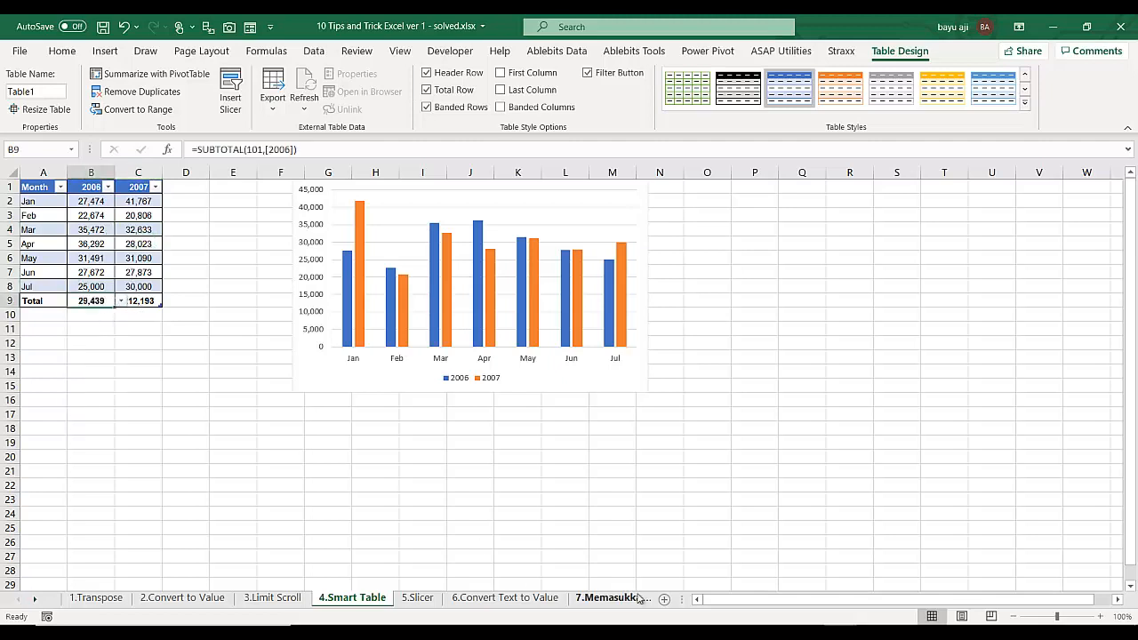
# Magnify the screen to 200% and change the 2006 column's total function to Sum.
pyautogui.press('super+plus')
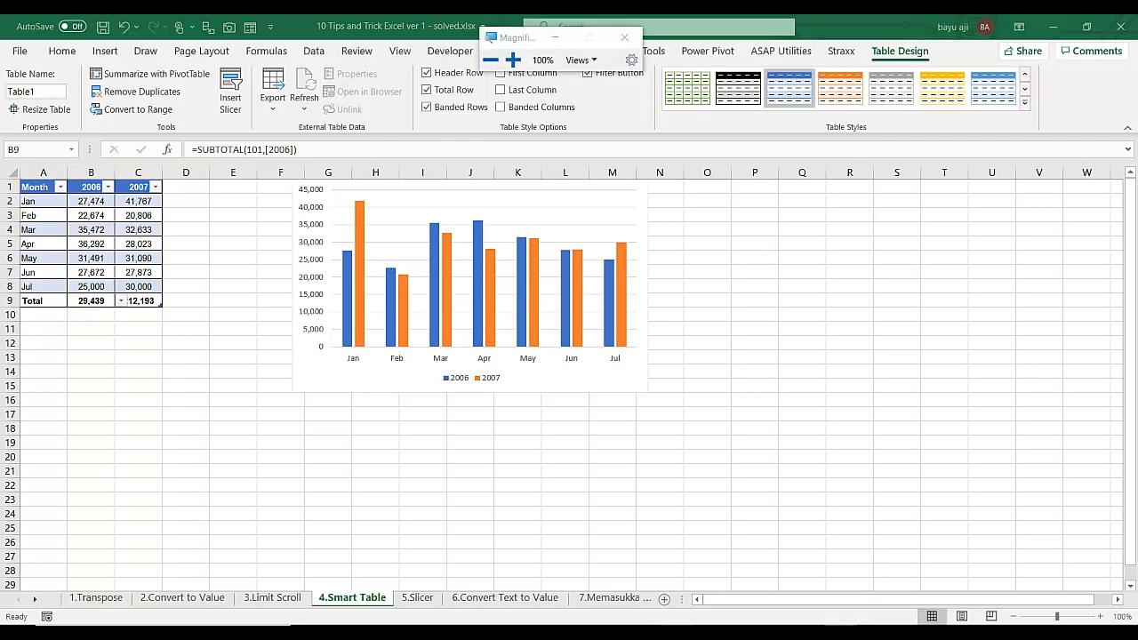
pyautogui.click(513, 60)
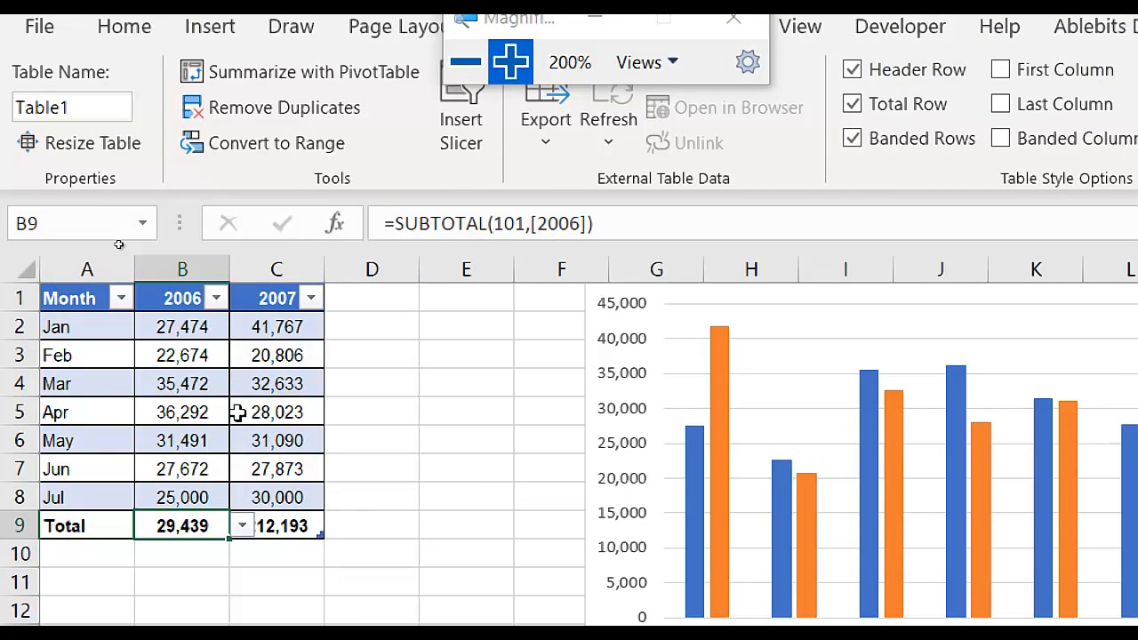
pyautogui.click(240, 413)
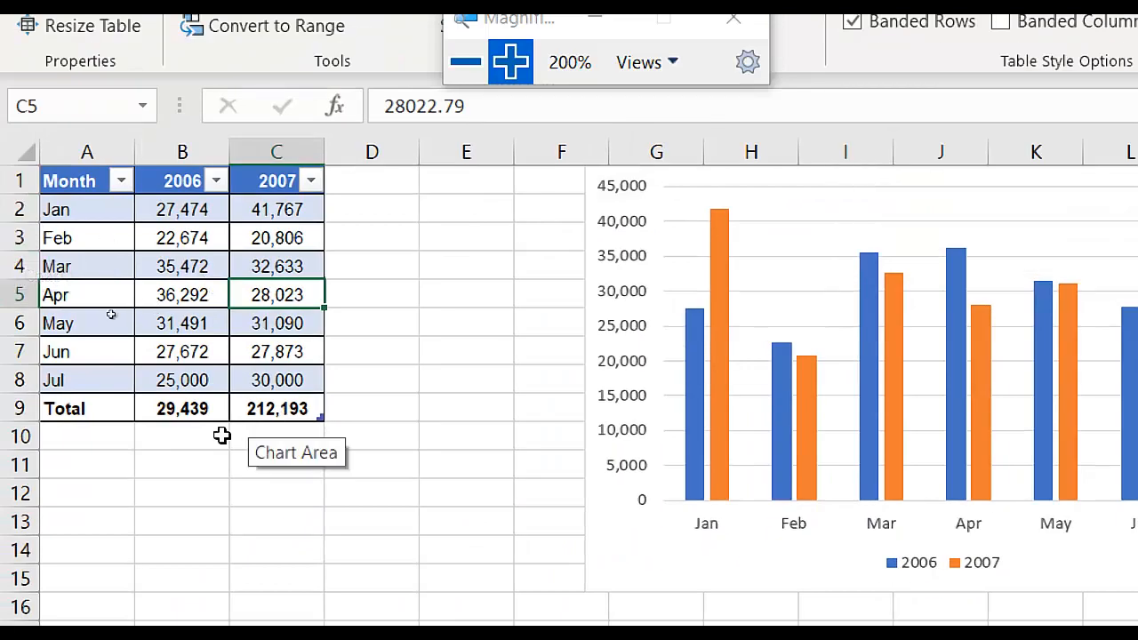
pyautogui.click(190, 406)
pyautogui.click(242, 410)
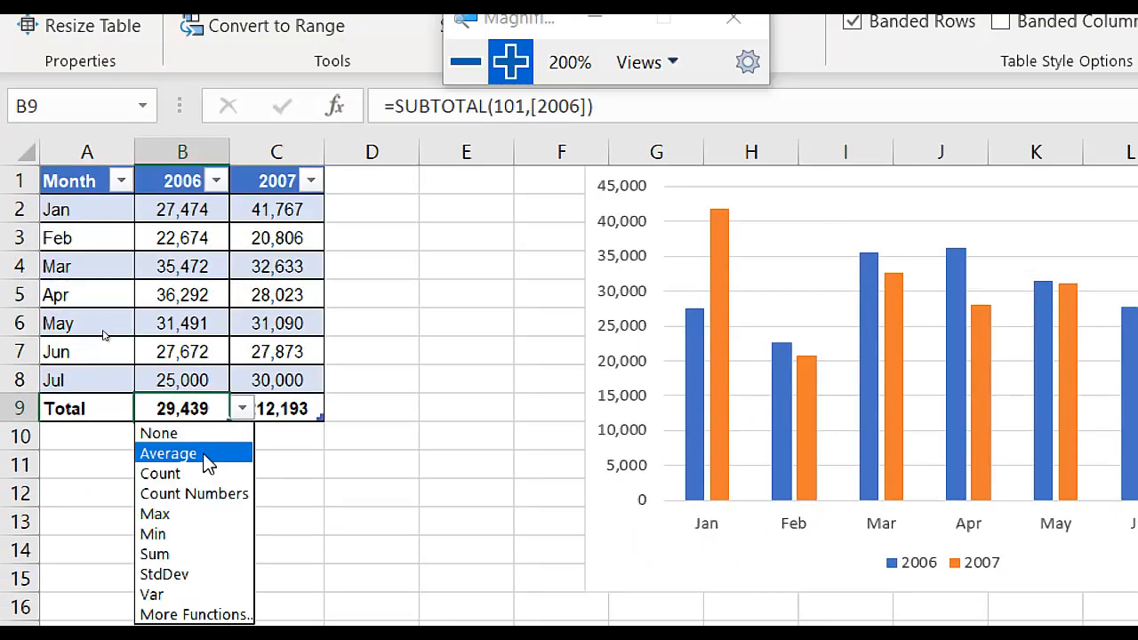
pyautogui.click(205, 454)
pyautogui.click(243, 409)
pyautogui.click(183, 554)
pyautogui.click(303, 405)
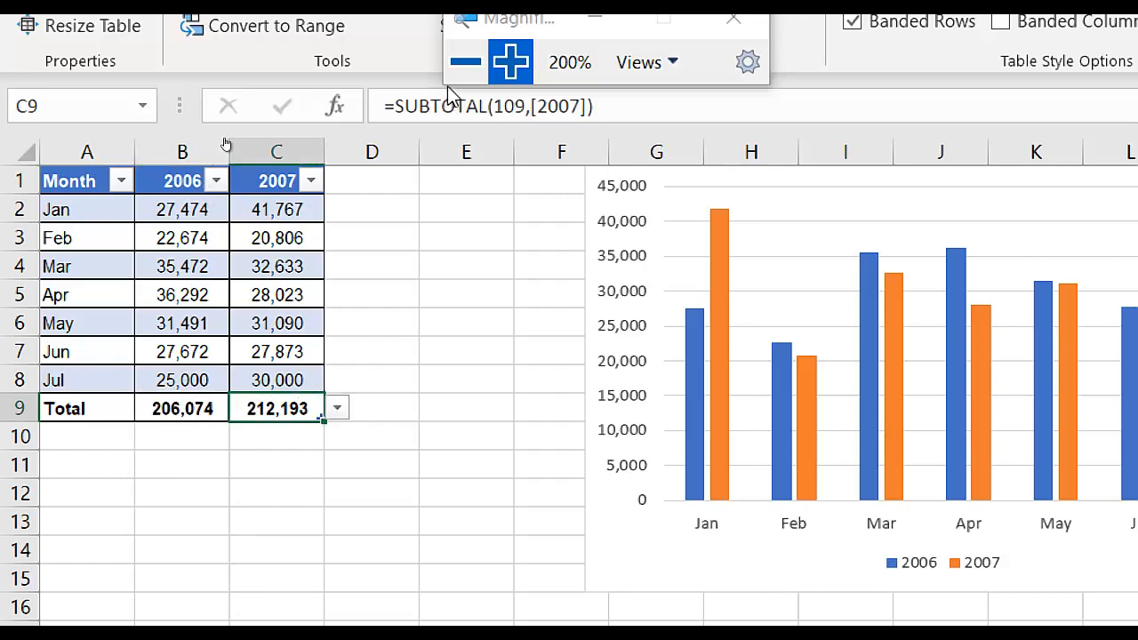
# Insert a new table row between Jul and the total row and enter Aug as its month.
pyautogui.click(465, 61)
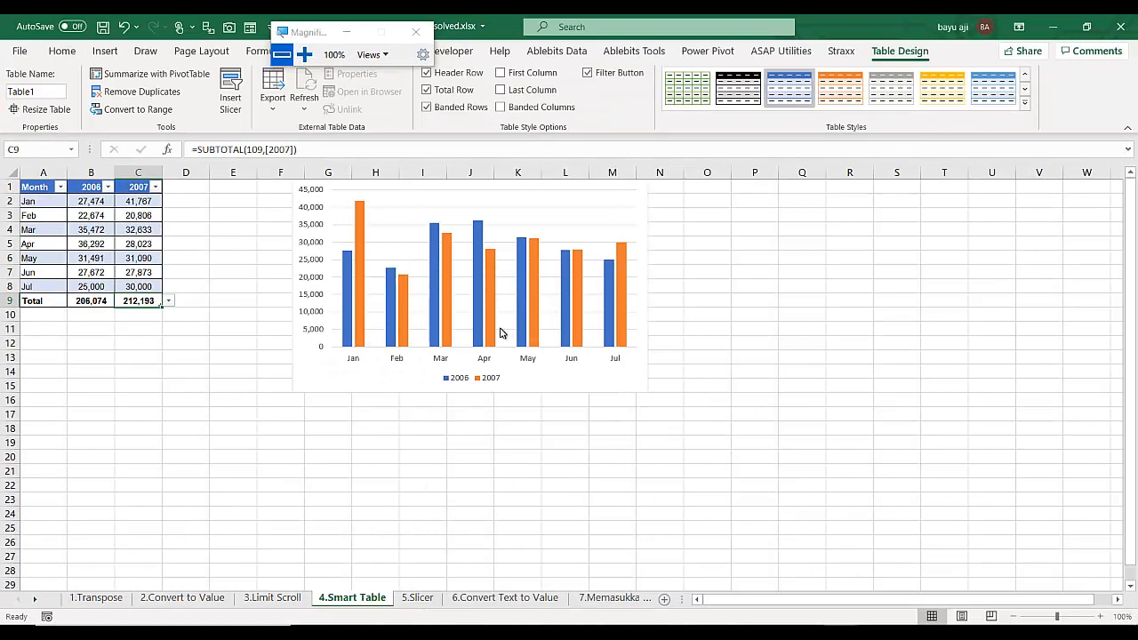
pyautogui.click(139, 286)
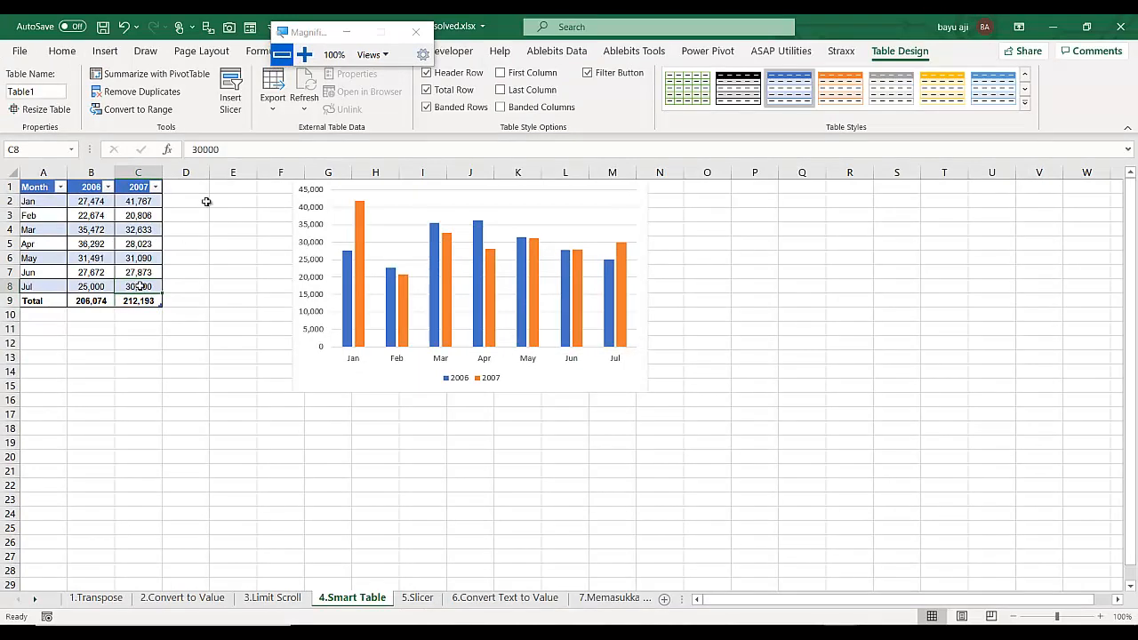
pyautogui.click(304, 55)
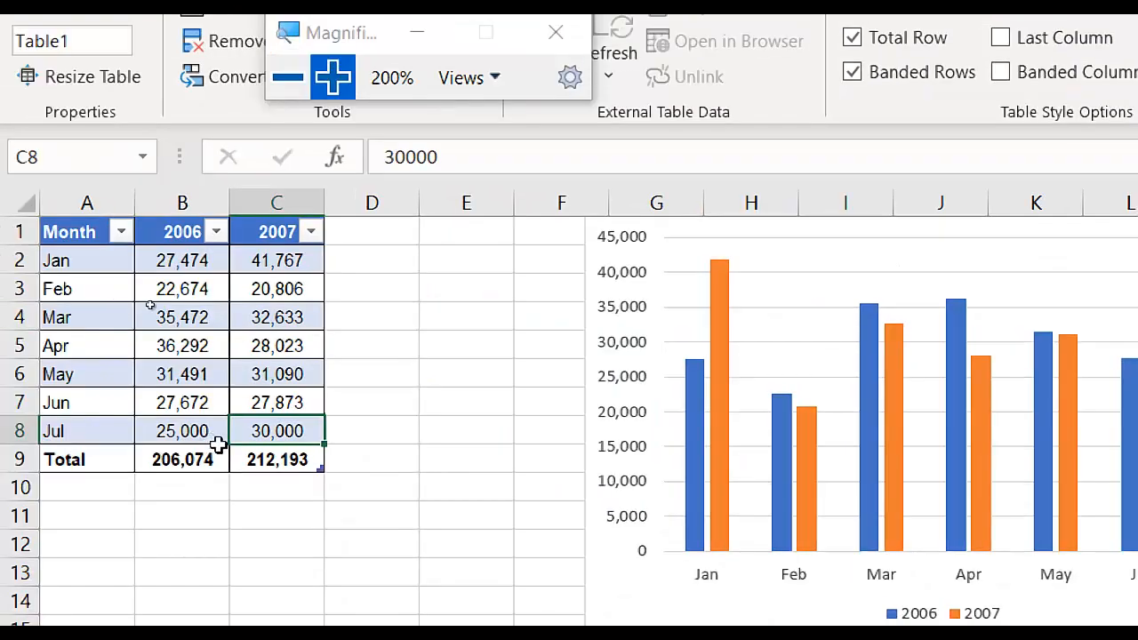
pyautogui.press('Tab')
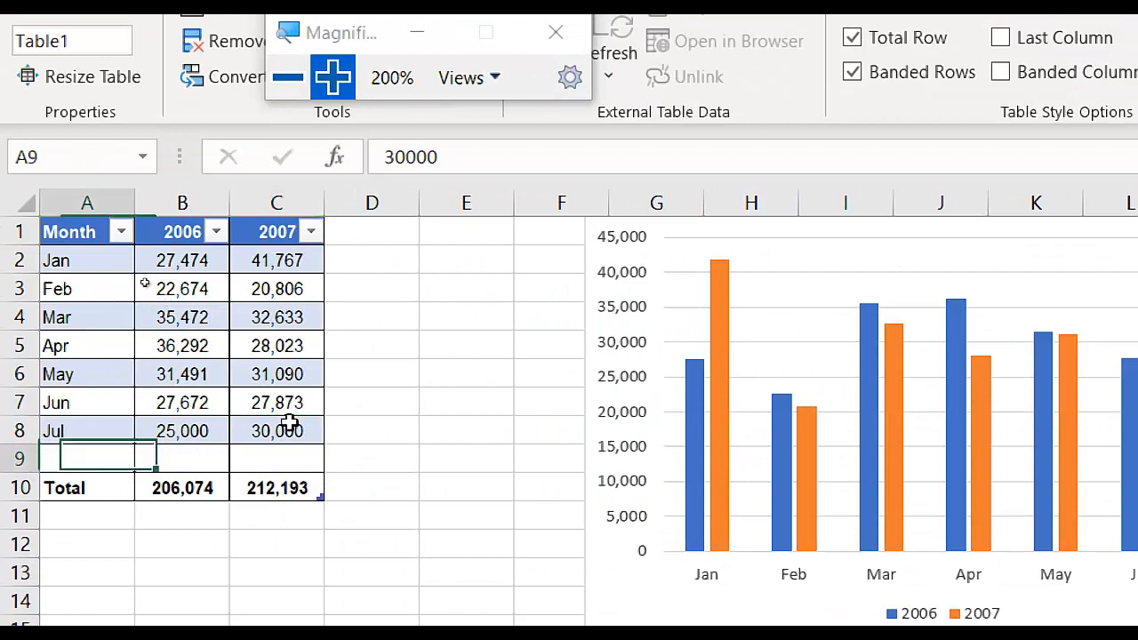
pyautogui.write('Au')
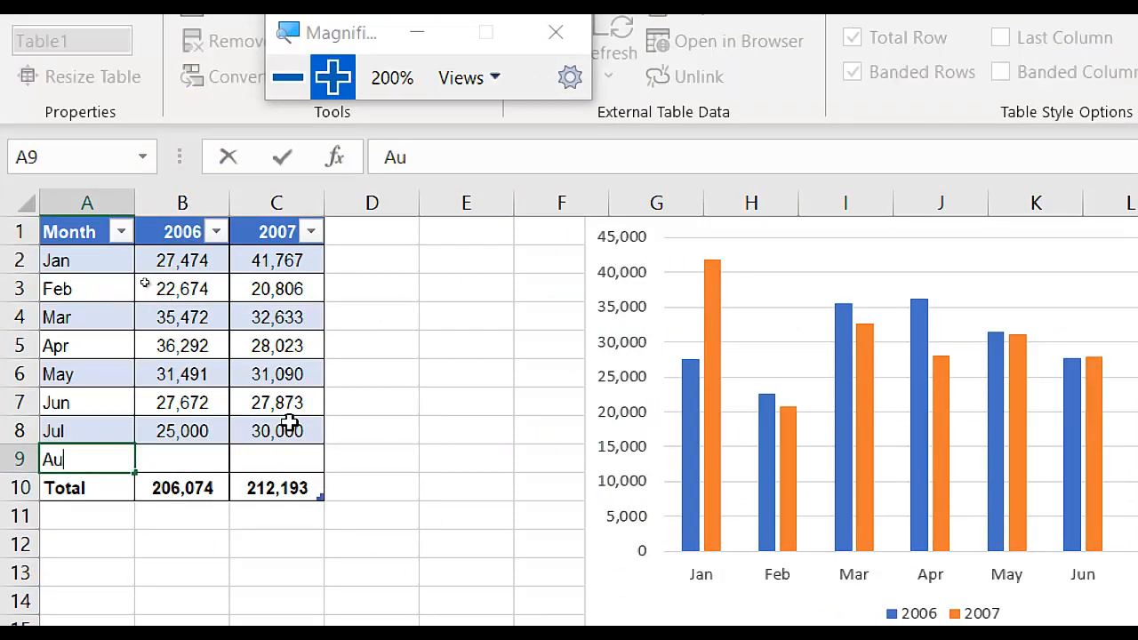
pyautogui.write('g')
pyautogui.press('Tab')
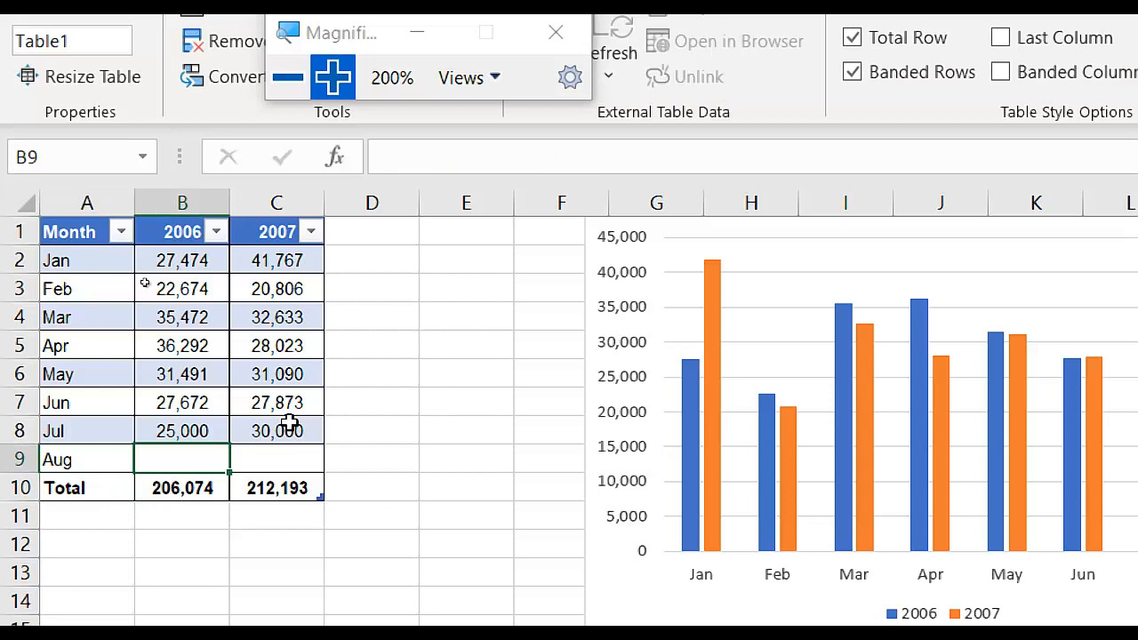
# Enter 30000 as both the 2006 and 2007 values for Aug, and return the screen magnification to 100%.
pyautogui.write('30000')
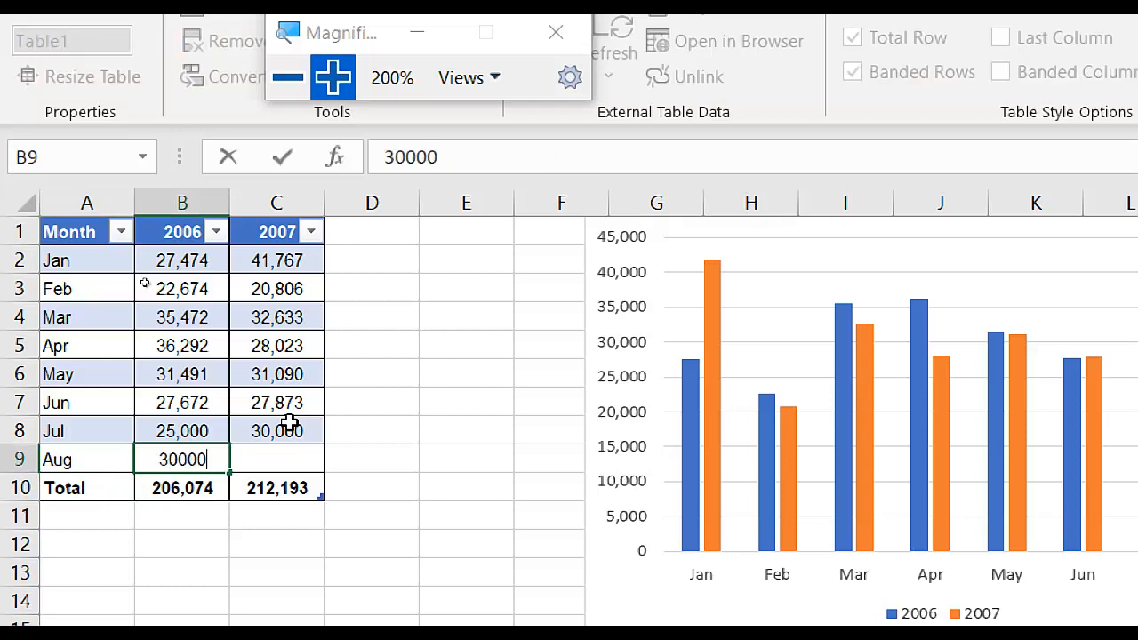
pyautogui.press('Return')
pyautogui.press('Up')
pyautogui.press('Right')
pyautogui.write('30000')
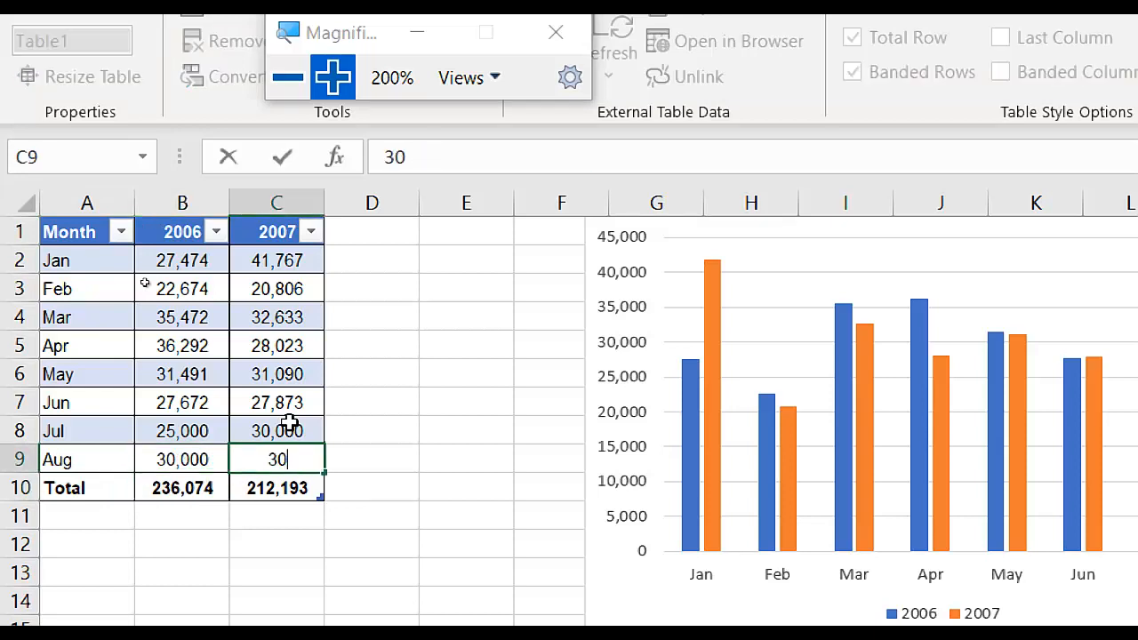
pyautogui.press('Return')
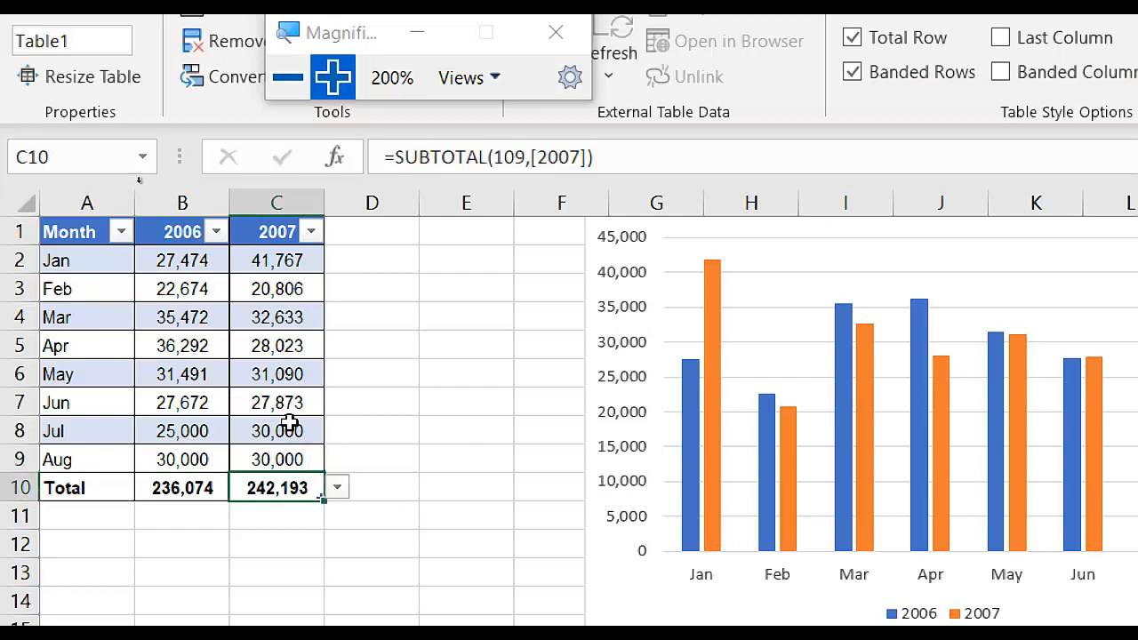
pyautogui.click(288, 77)
pyautogui.click(256, 89)
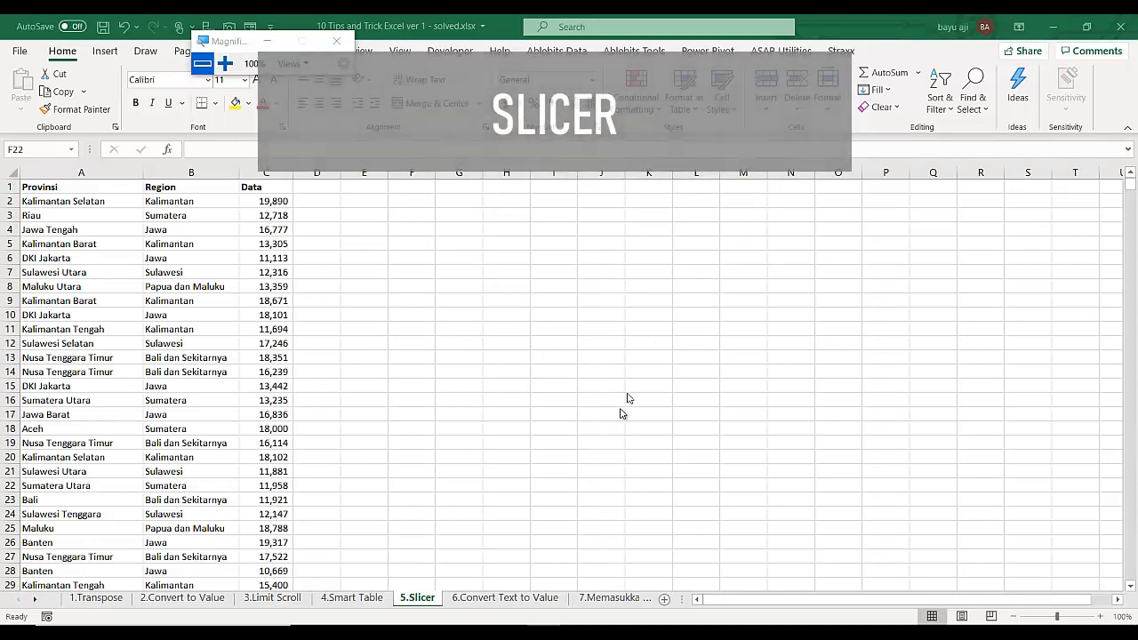
pyautogui.click(115, 239)
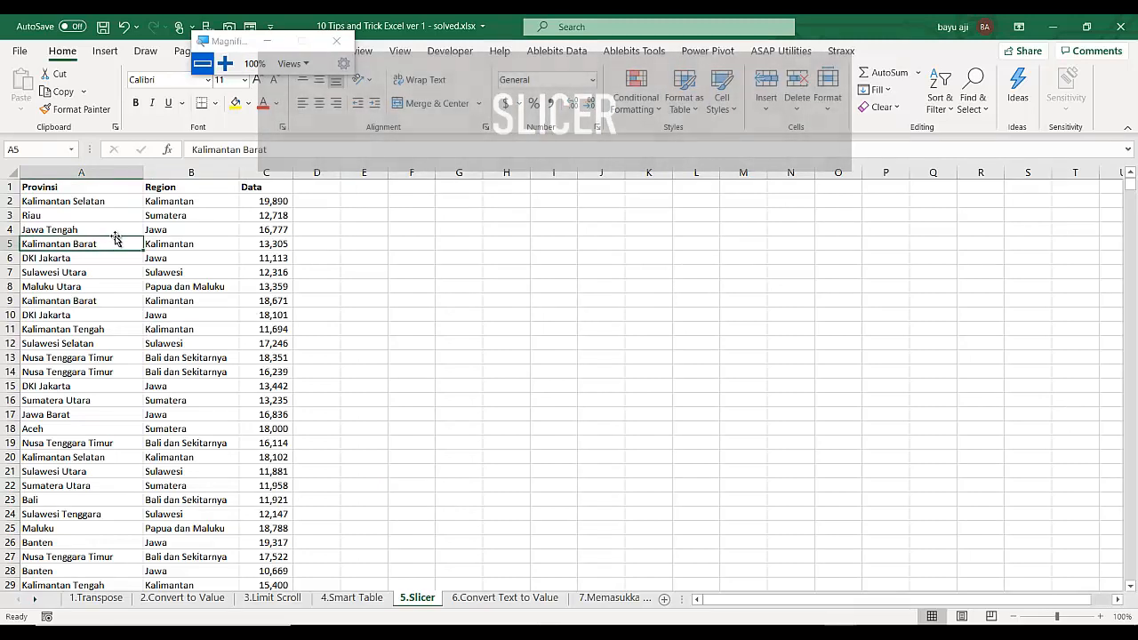
pyautogui.click(115, 216)
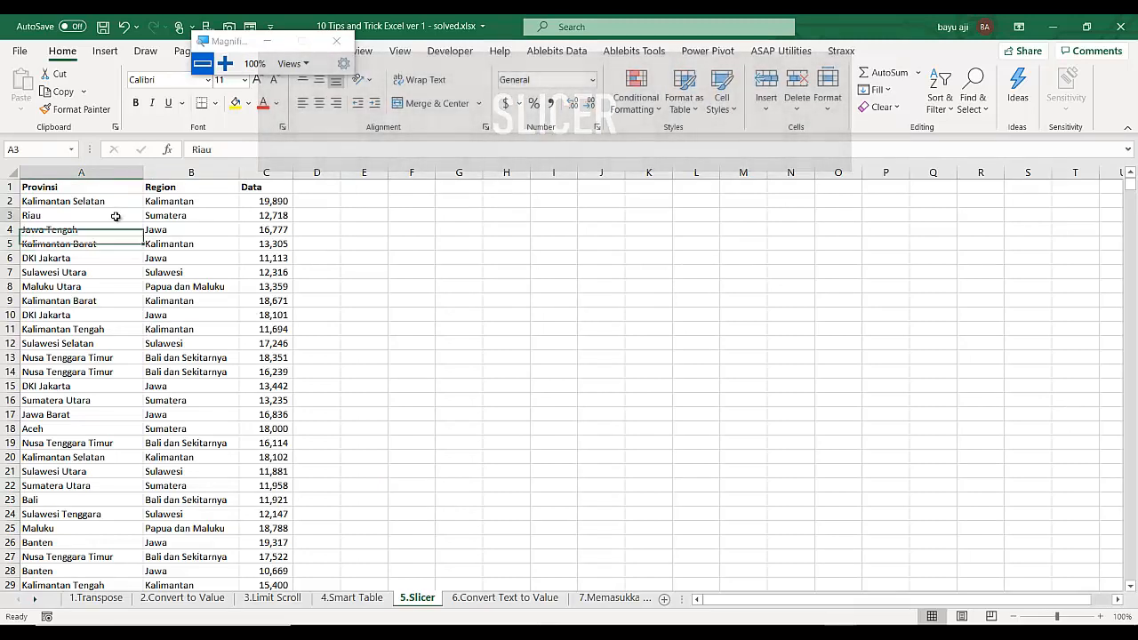
pyautogui.click(104, 53)
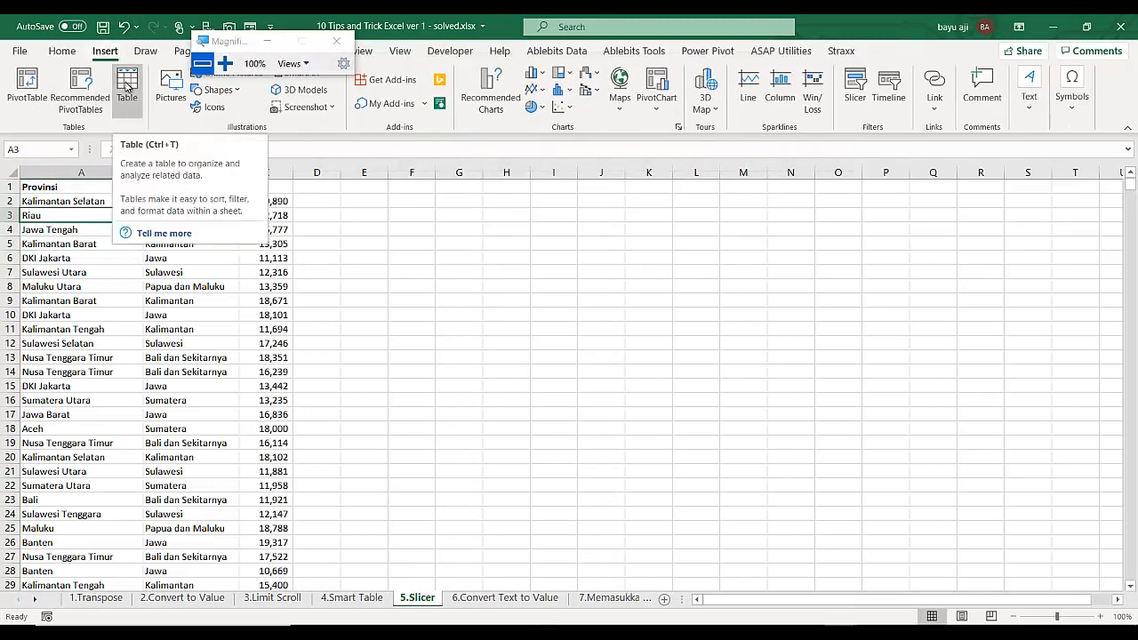
pyautogui.click(460, 316)
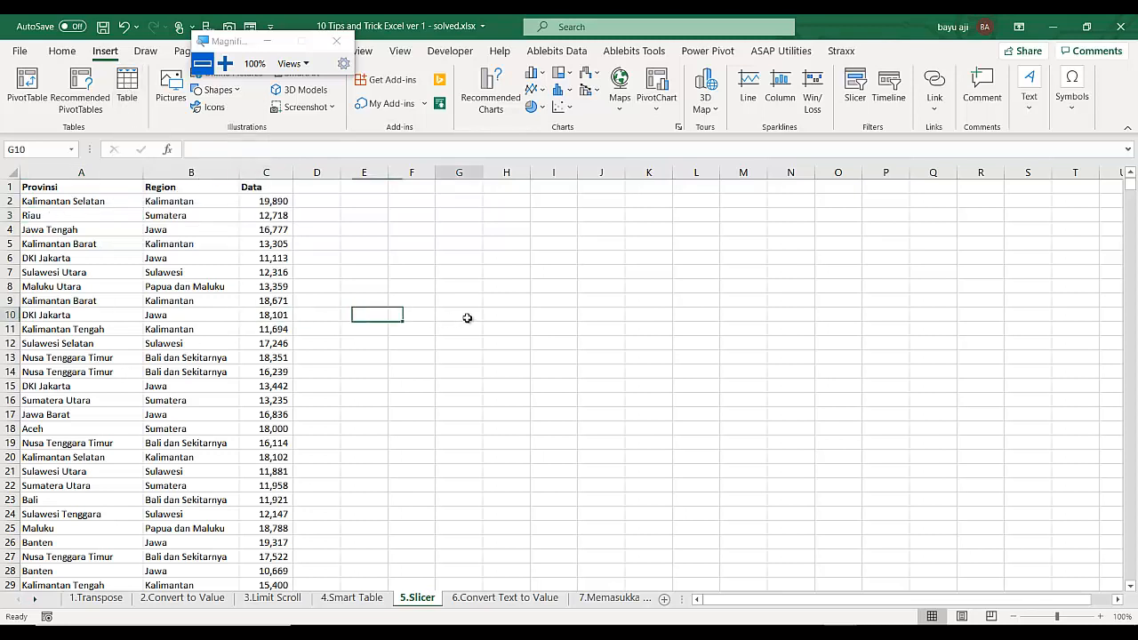
pyautogui.click(106, 263)
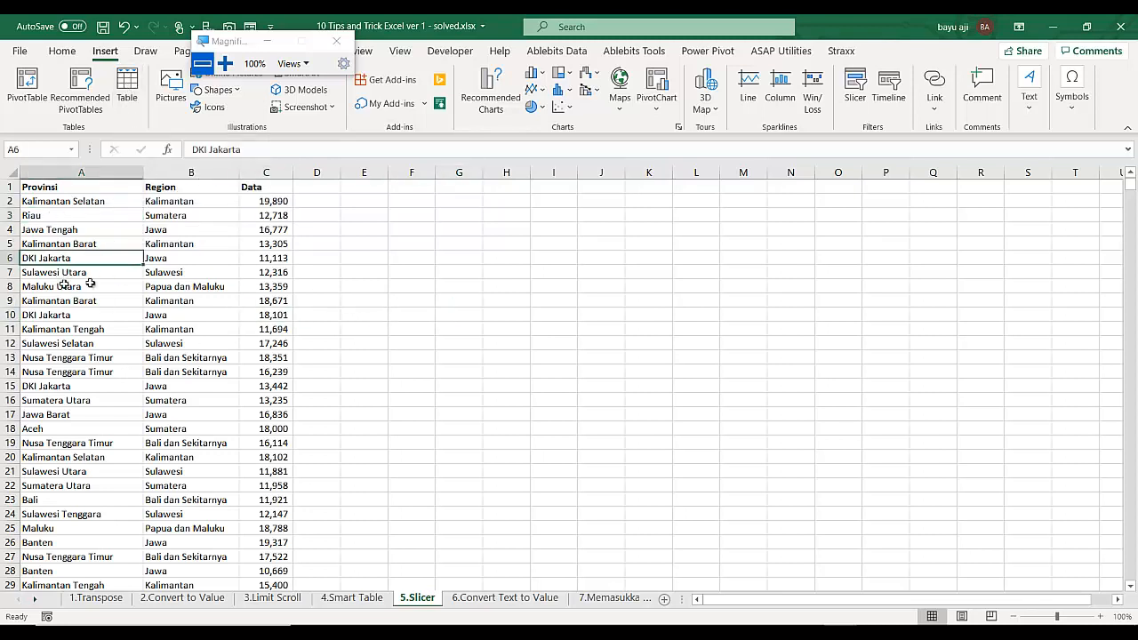
pyautogui.click(418, 263)
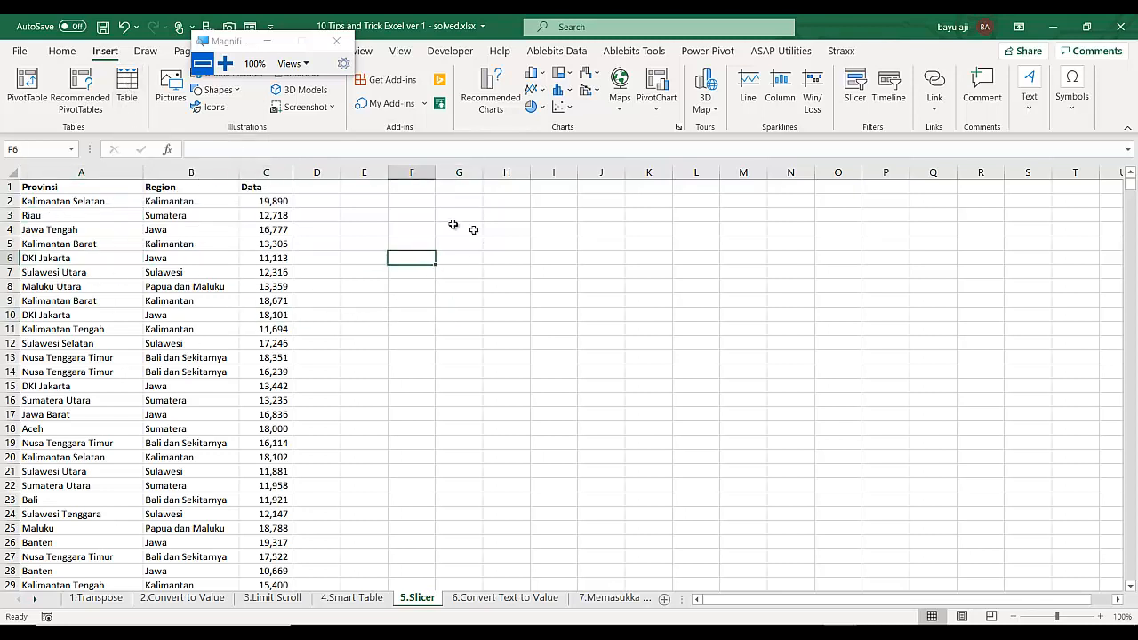
pyautogui.click(106, 270)
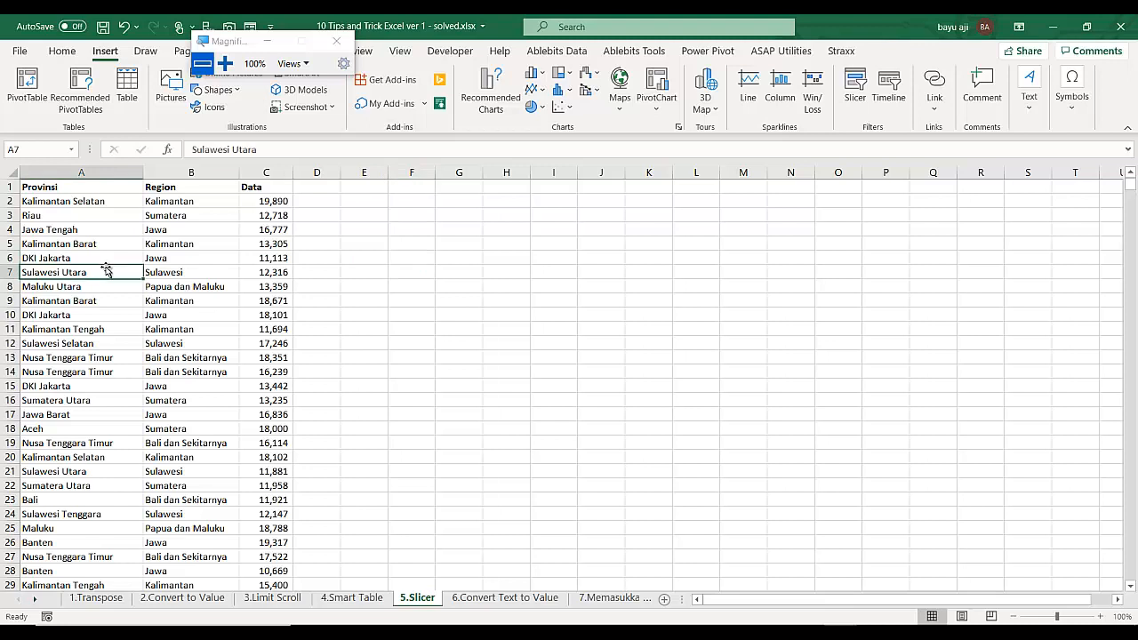
pyautogui.click(127, 95)
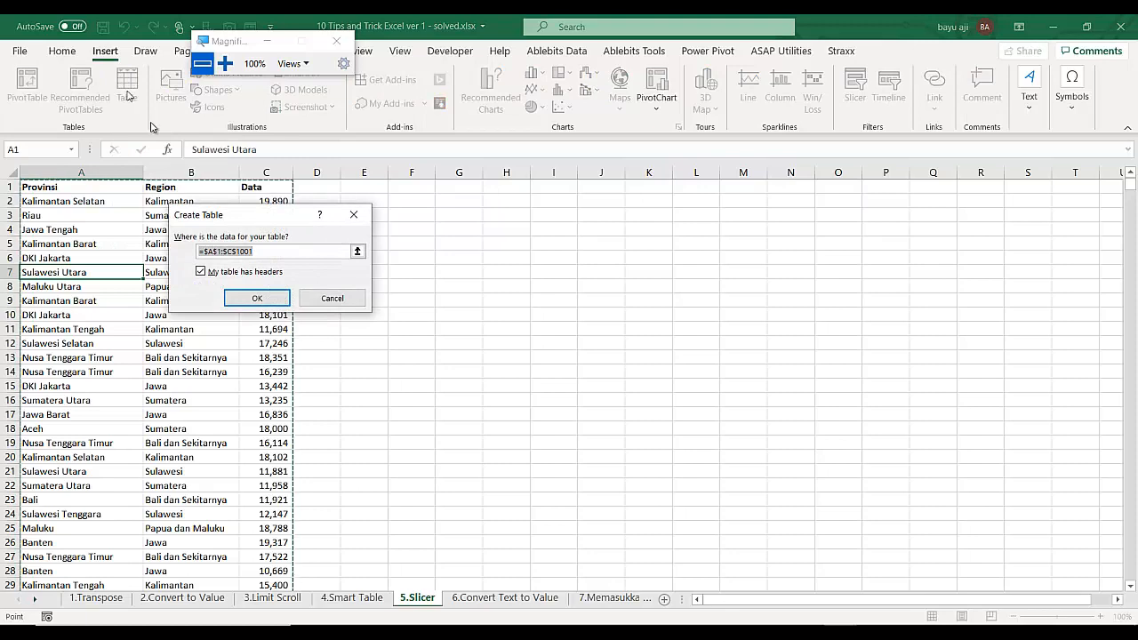
pyautogui.click(342, 303)
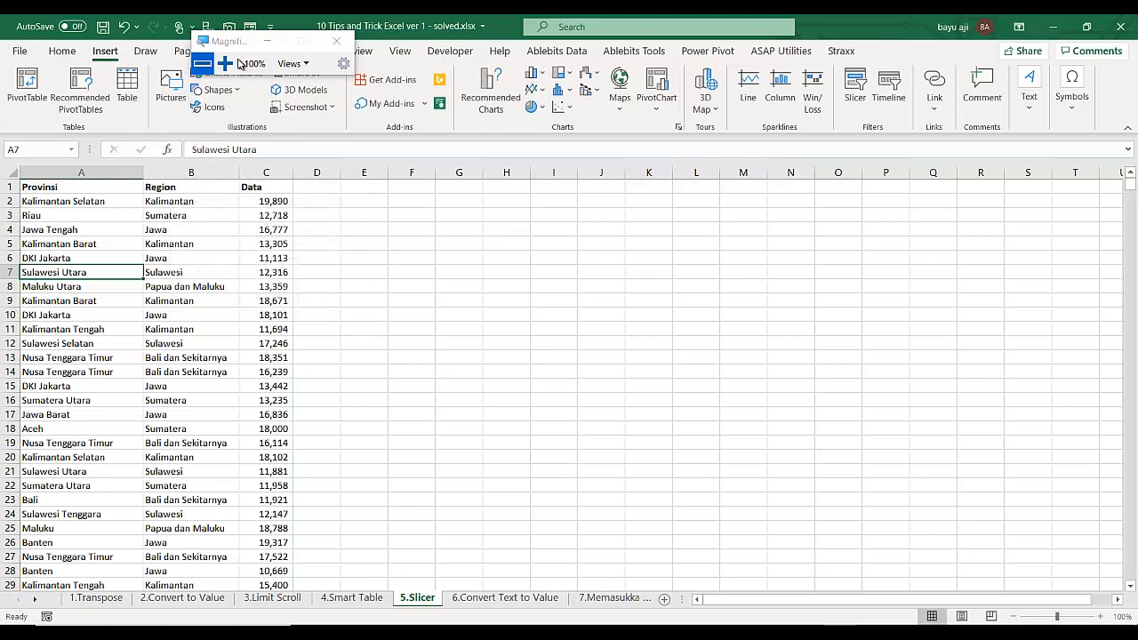
# Convert the data range A1:C1001 into a table with headers, using 200% screen magnification and returning to 100%.
pyautogui.click(226, 63)
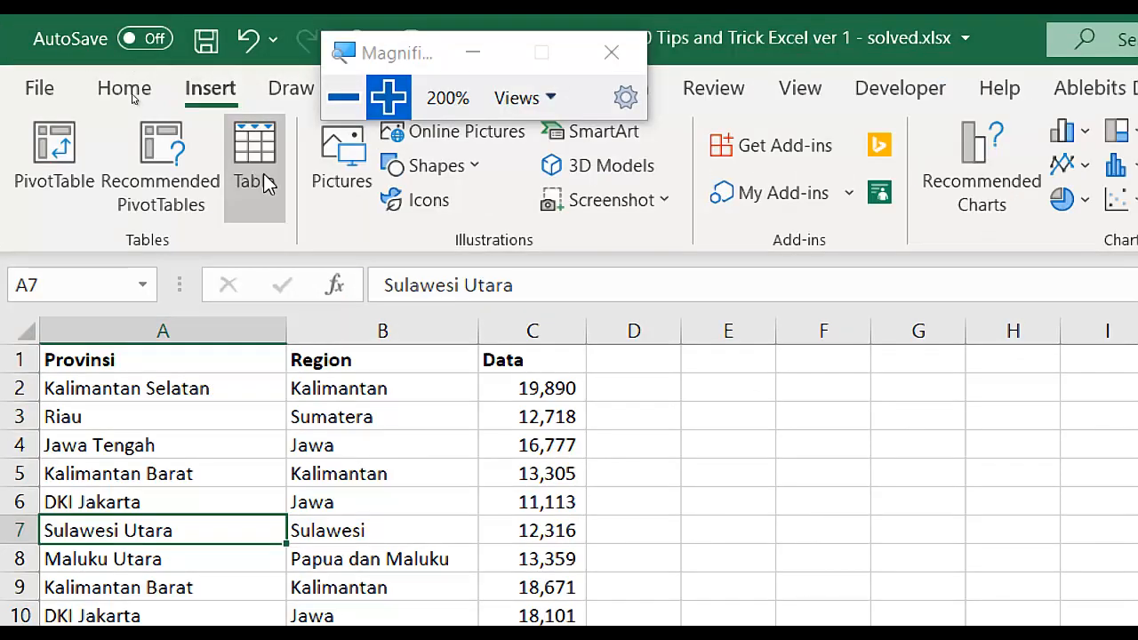
pyautogui.click(264, 181)
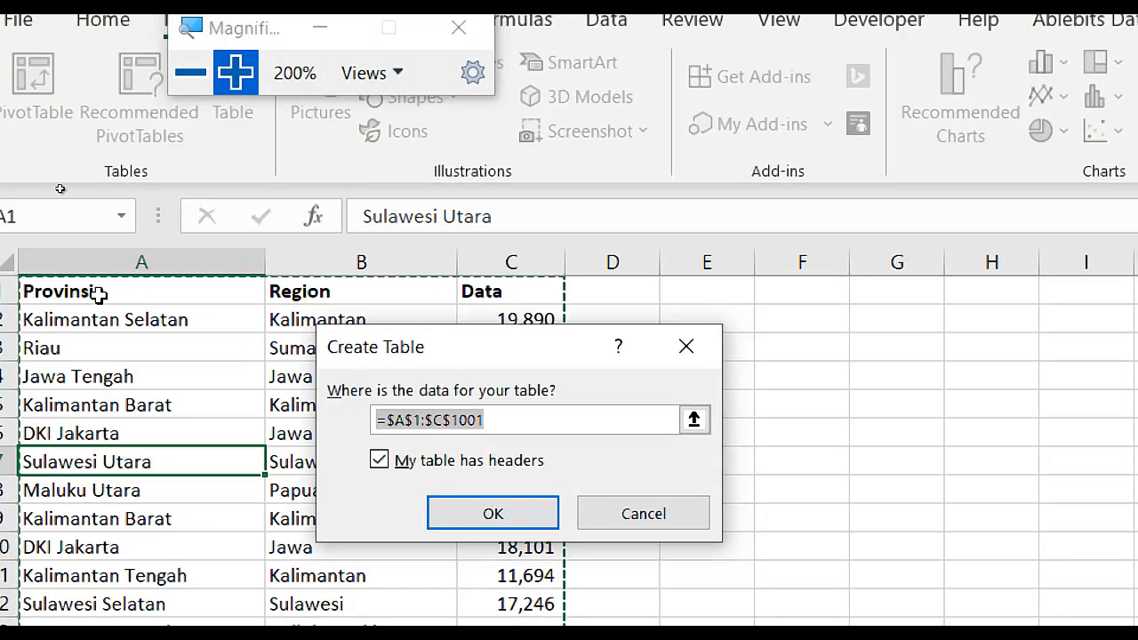
pyautogui.click(492, 515)
pyautogui.click(190, 72)
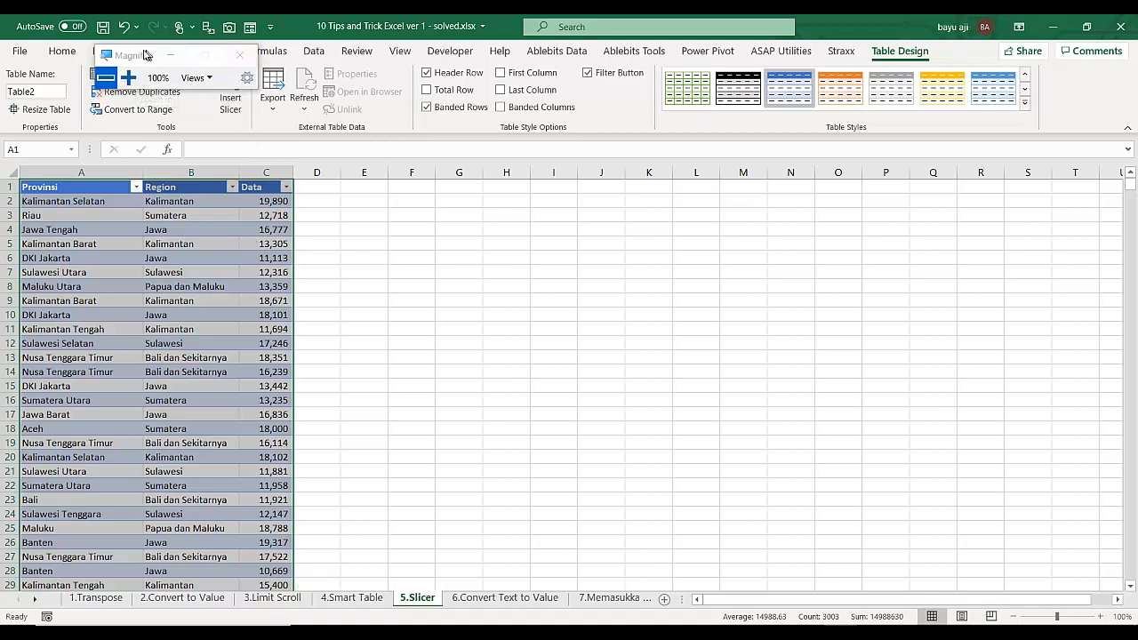
# Insert slicers for the Provinsi and Region columns of the table, using 200% magnification and returning to 100%.
pyautogui.moveTo(143, 57); pyautogui.dragTo(372, 38)
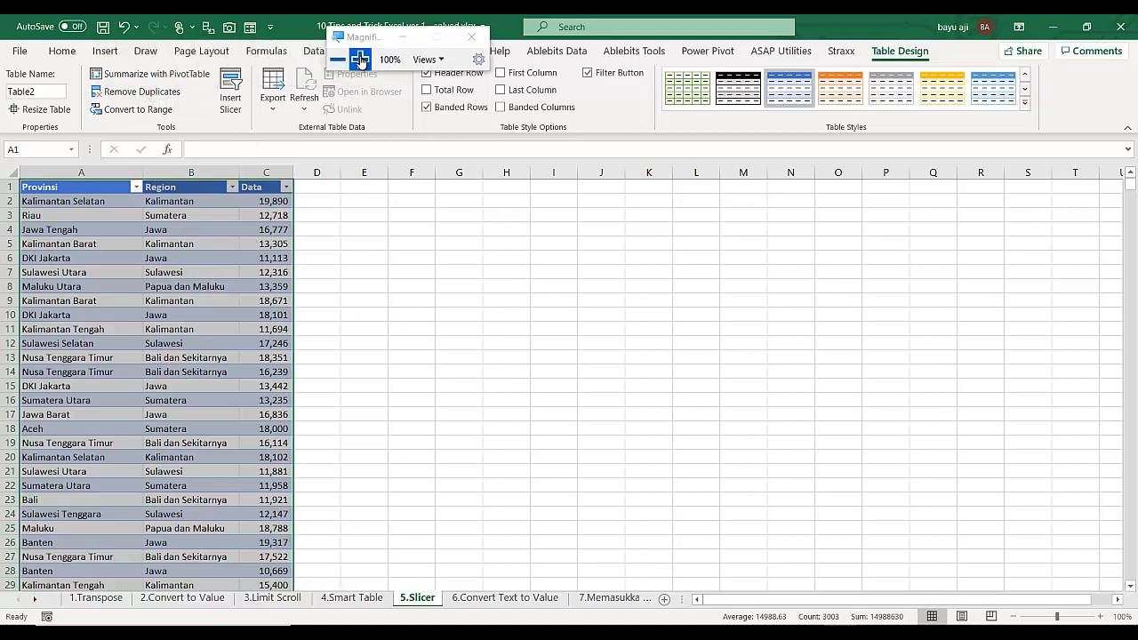
pyautogui.click(357, 59)
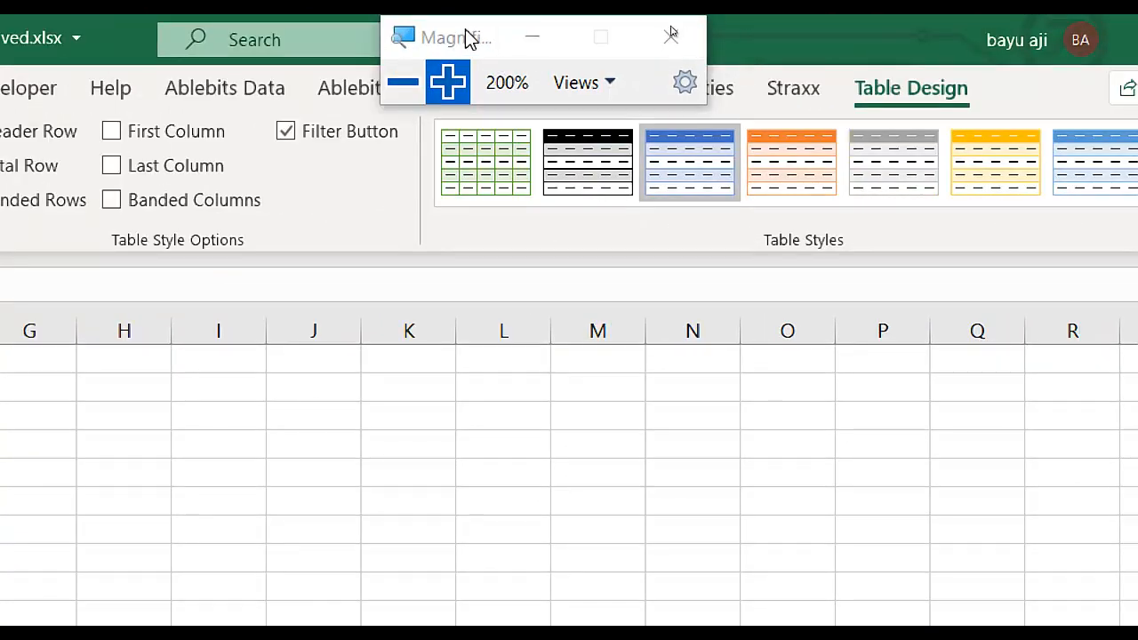
pyautogui.click(396, 102)
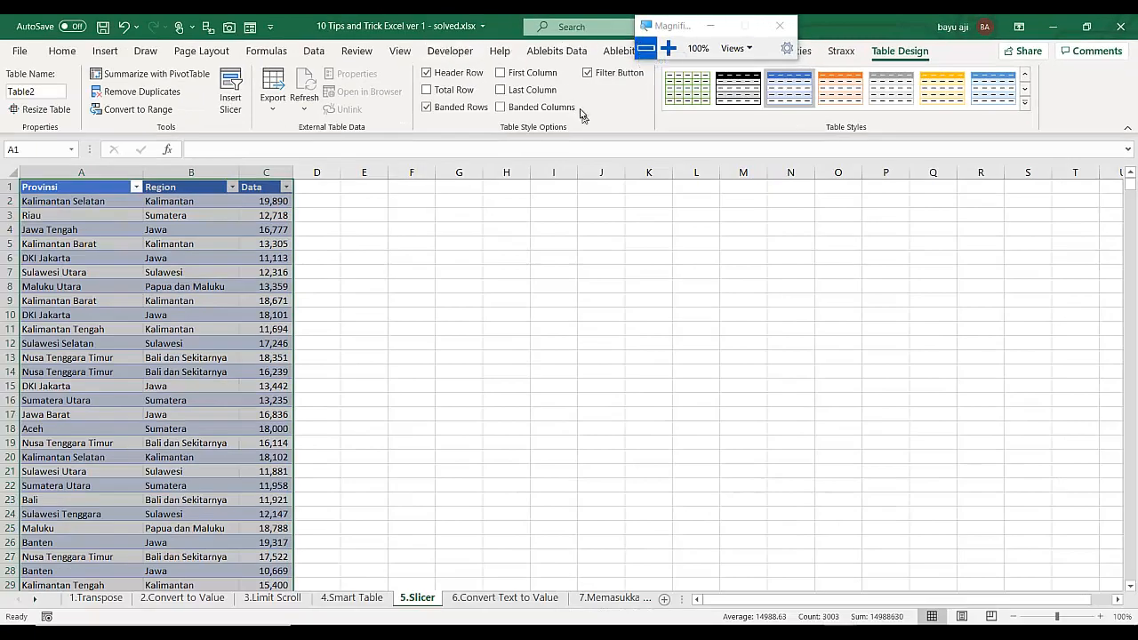
pyautogui.moveTo(678, 25); pyautogui.dragTo(354, 64)
pyautogui.click(345, 85)
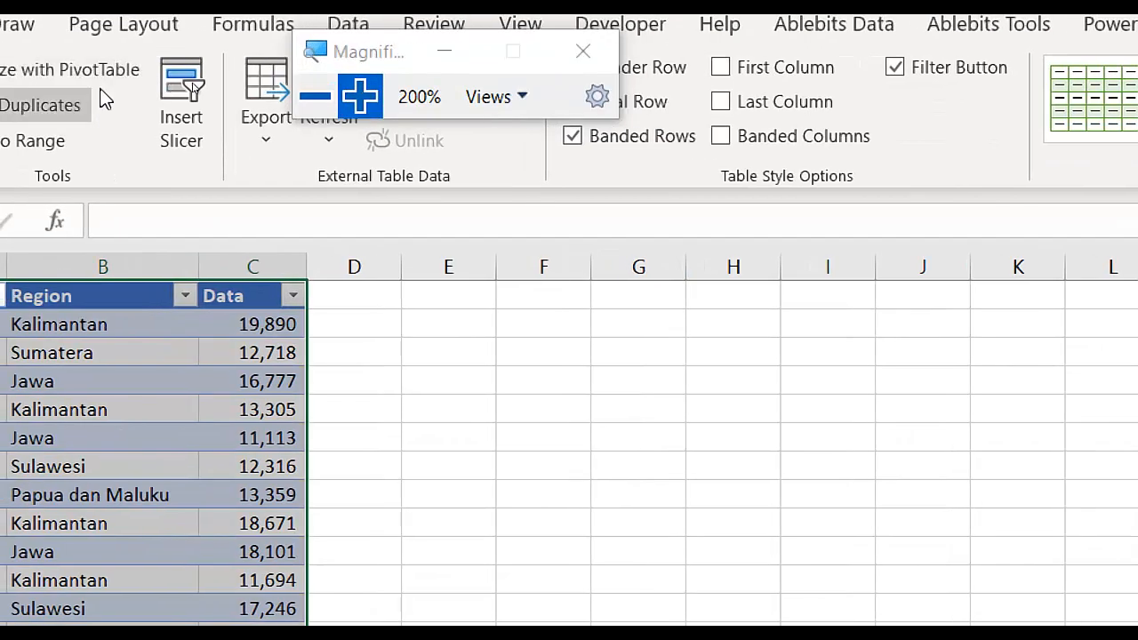
pyautogui.click(169, 97)
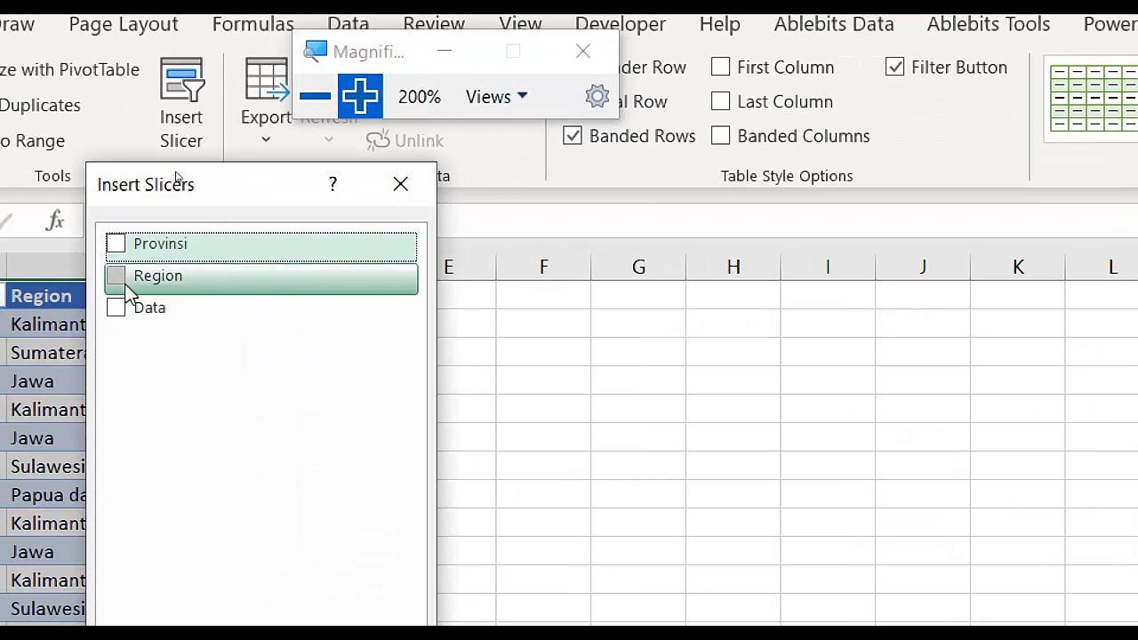
pyautogui.click(107, 248)
pyautogui.click(115, 277)
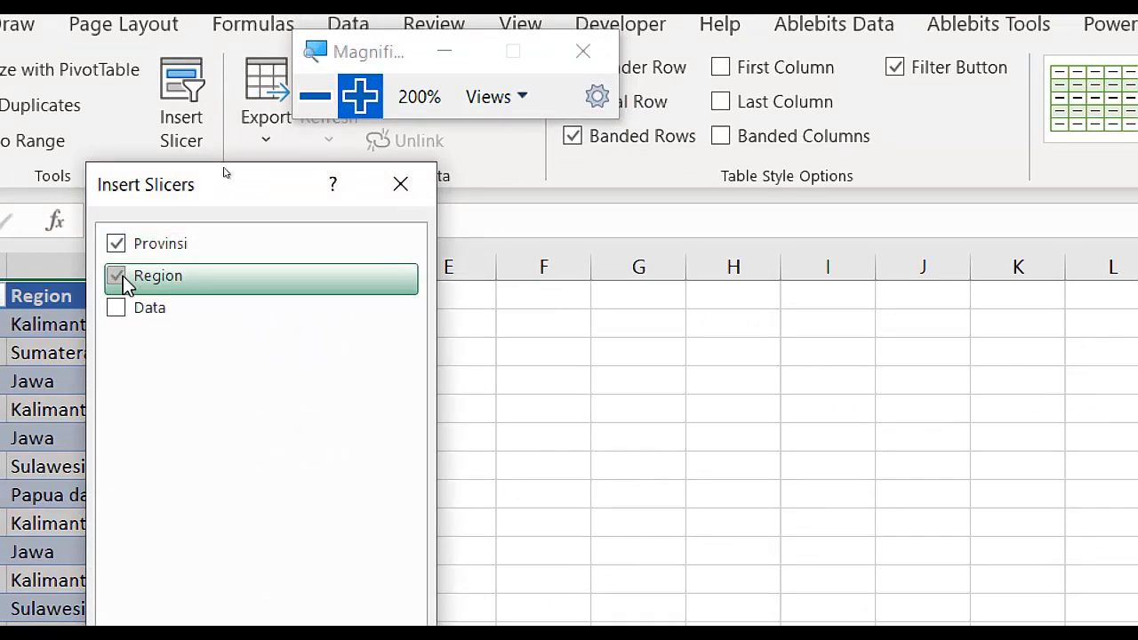
pyautogui.click(311, 99)
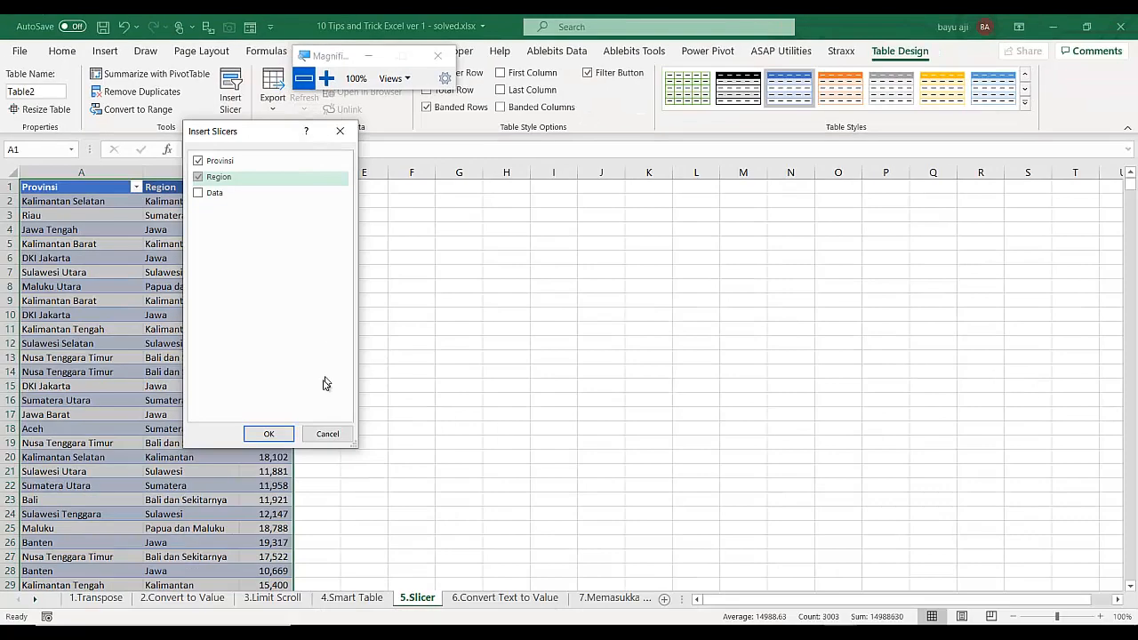
pyautogui.click(266, 434)
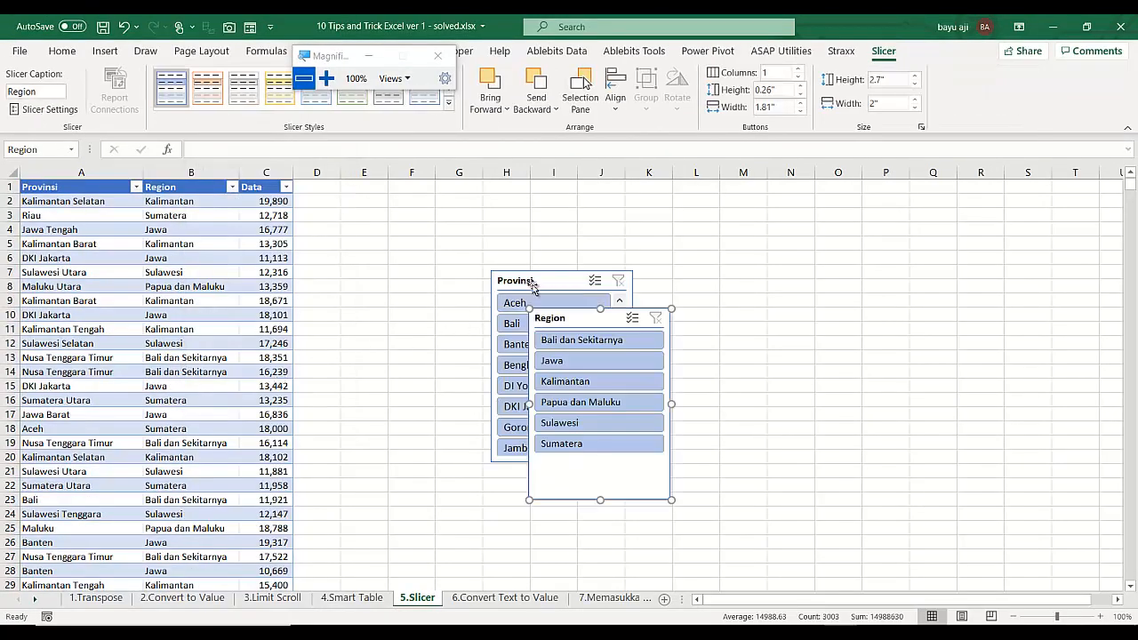
# Arrange the Provinsi and Region slicers side by side beside the table and shorten the Region slicer to fit its items.
pyautogui.moveTo(533, 285); pyautogui.dragTo(426, 199)
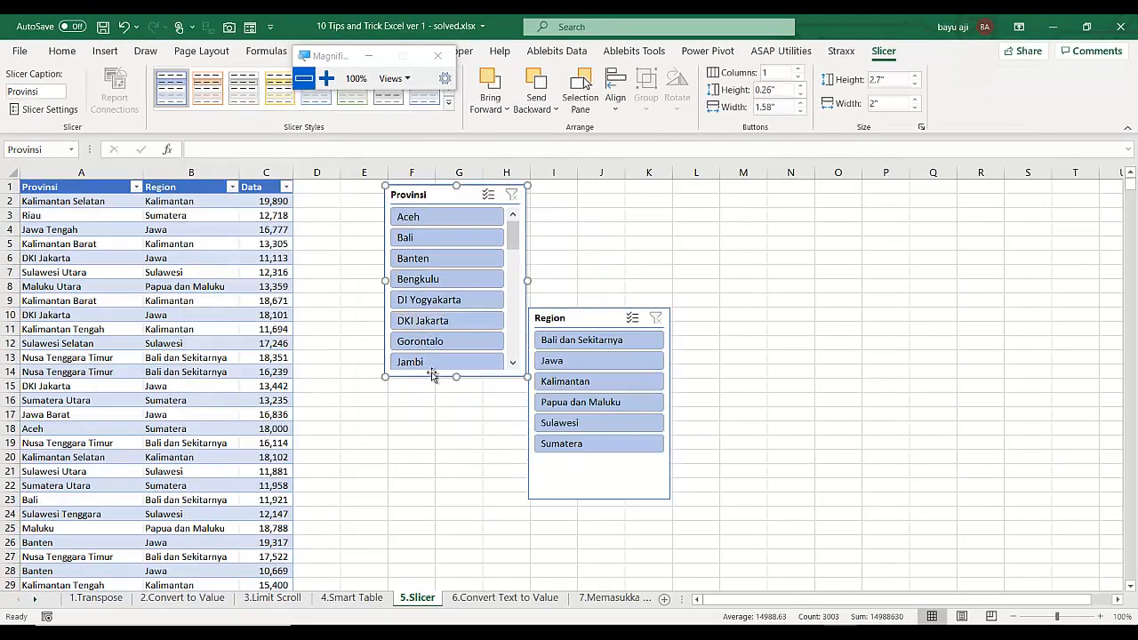
pyautogui.moveTo(579, 317); pyautogui.dragTo(578, 191)
pyautogui.moveTo(601, 375); pyautogui.dragTo(602, 339)
pyautogui.click(716, 330)
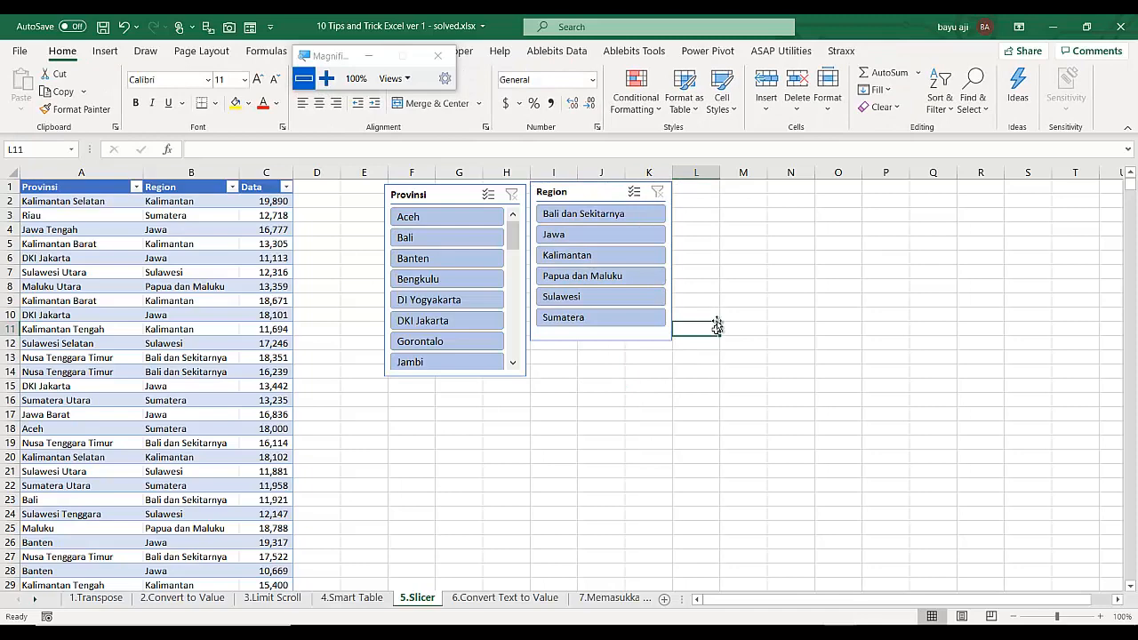
# Filter the table to Jawa with the Region slicer, look through the rows, and clear the slicer's filter.
pyautogui.click(565, 236)
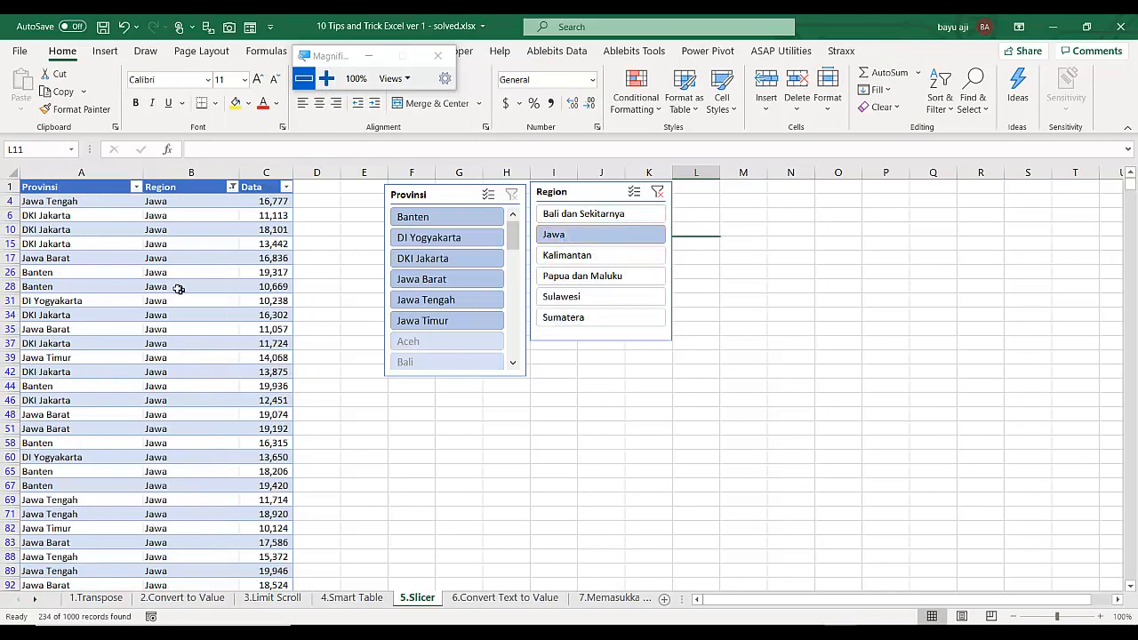
pyautogui.scroll(-15, 179, 289)
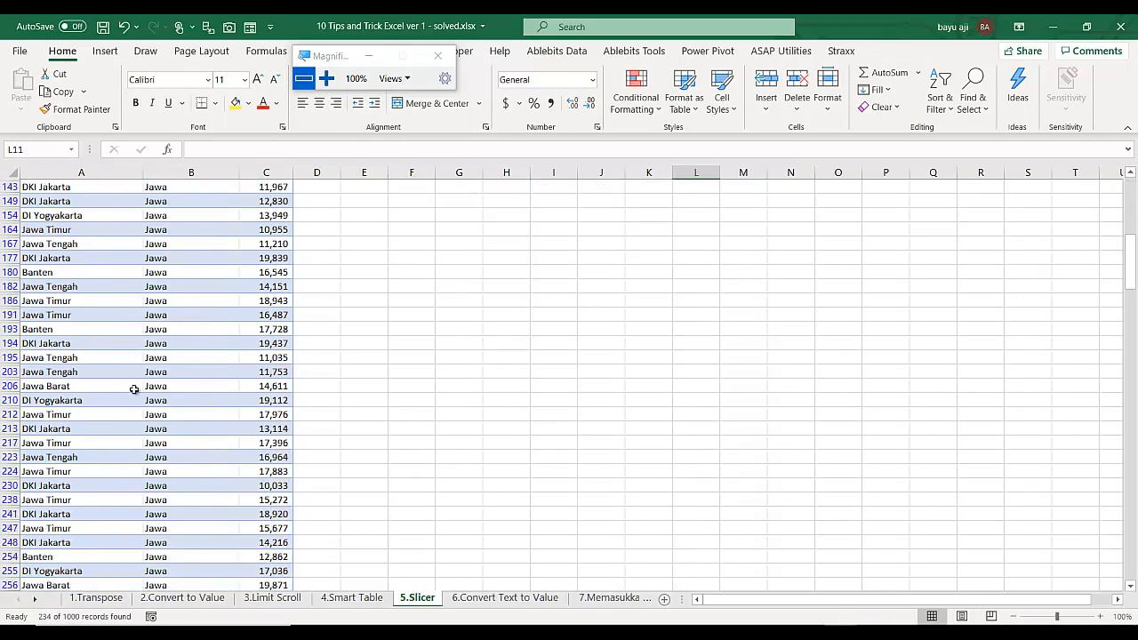
pyautogui.scroll(15, 133, 389)
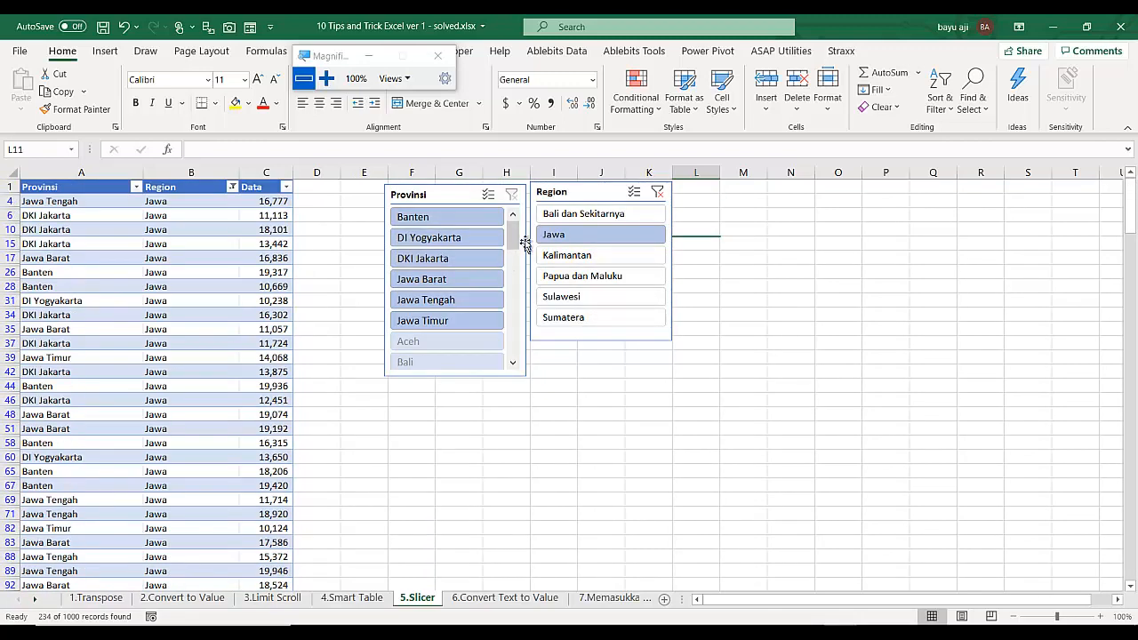
pyautogui.click(657, 193)
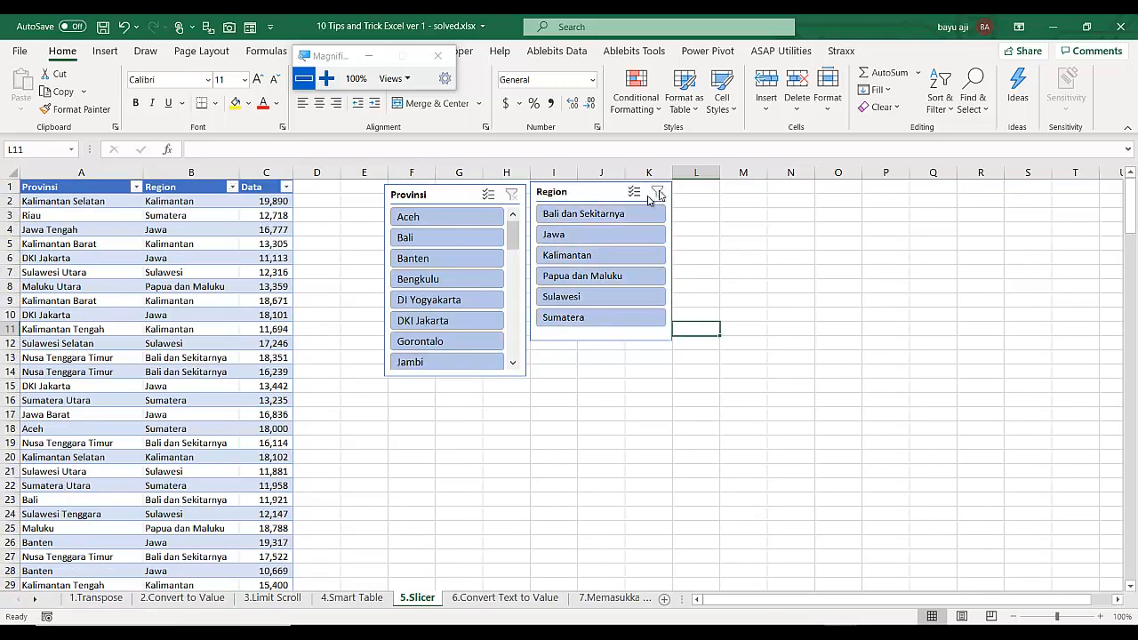
# Filter the table to Aceh with the Provinsi slicer, look through the rows, and switch the filter to Bengkulu.
pyautogui.click(459, 222)
pyautogui.scroll(-2, 96, 331)
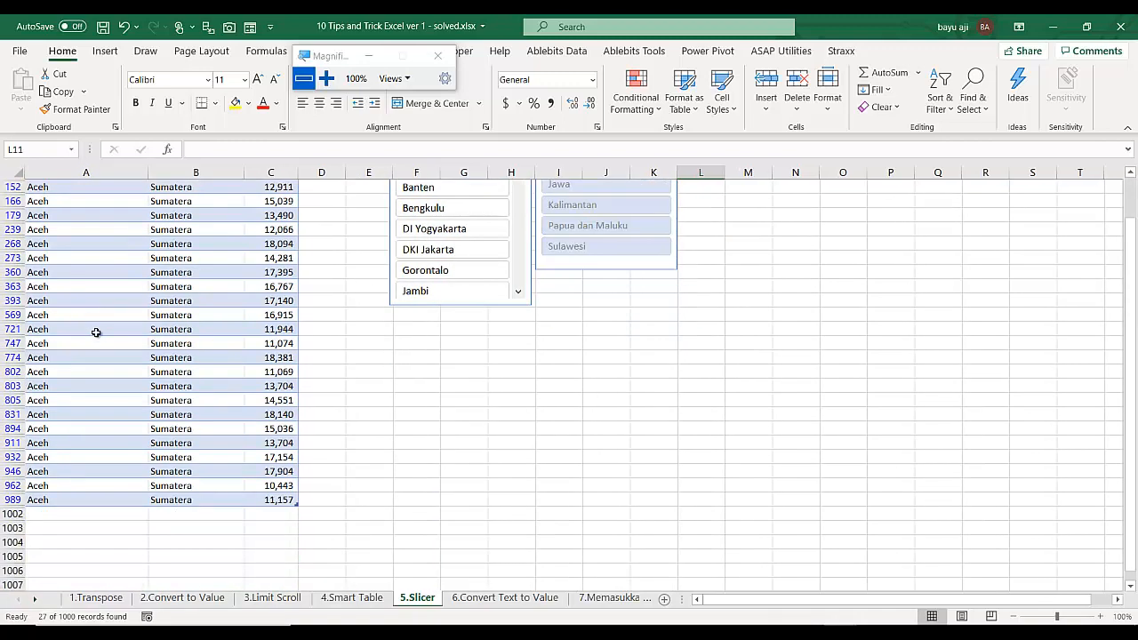
pyautogui.scroll(3, 96, 332)
pyautogui.click(425, 280)
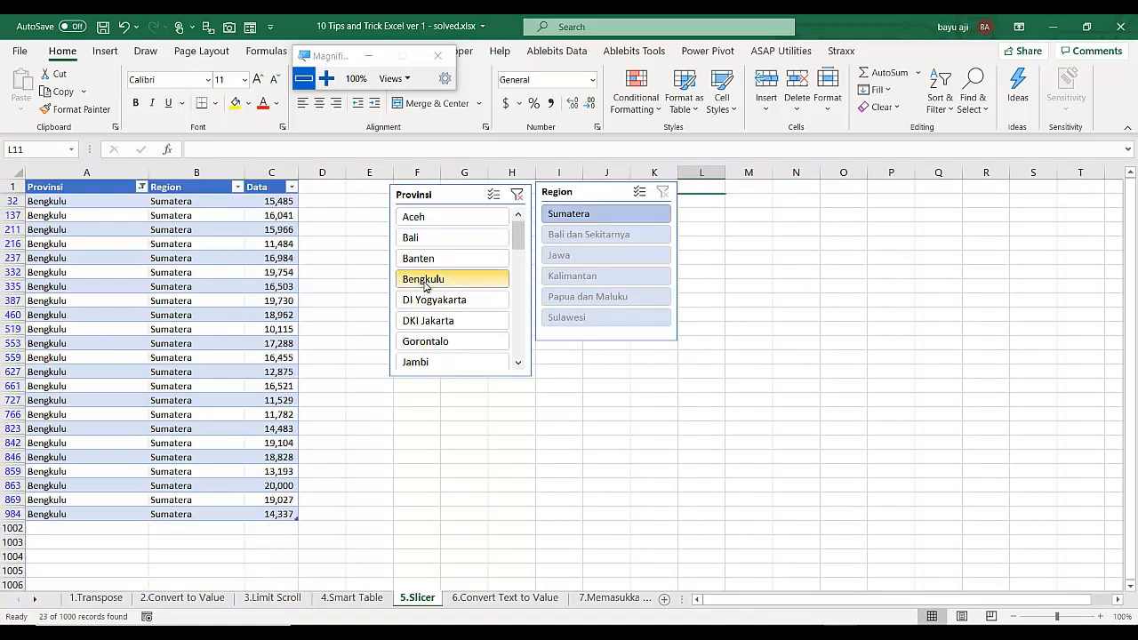
# Filter the table to Aceh and Banten together with the Provinsi slicer, and clear that filter under 200% magnification.
pyautogui.click(440, 221)
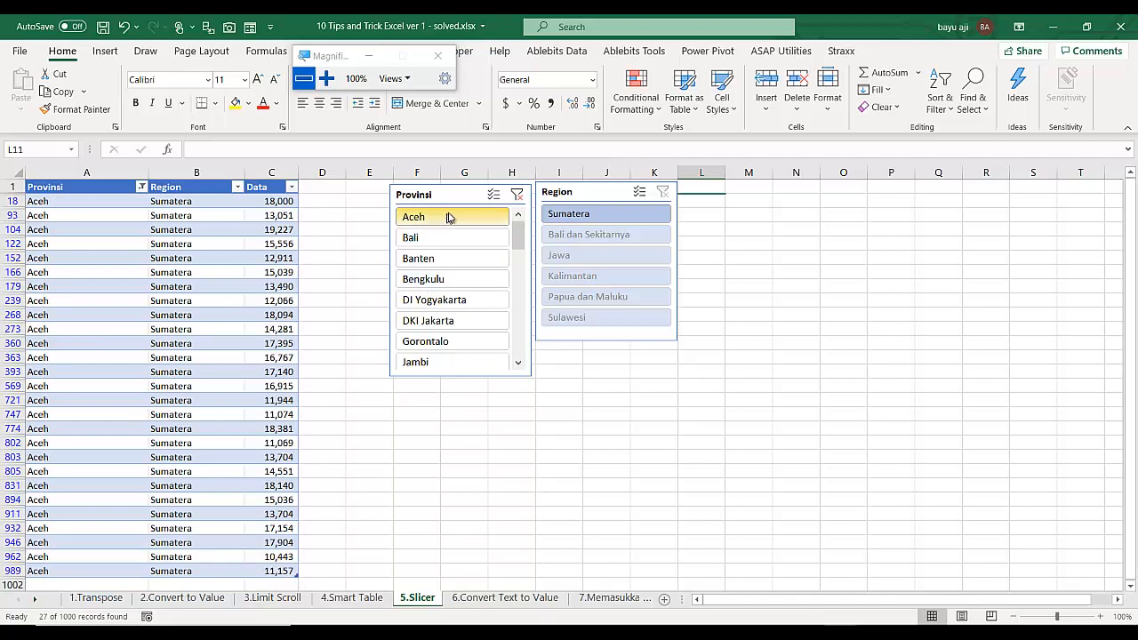
pyautogui.keyDown('ctrl'); pyautogui.click(451, 258); pyautogui.keyUp('ctrl')
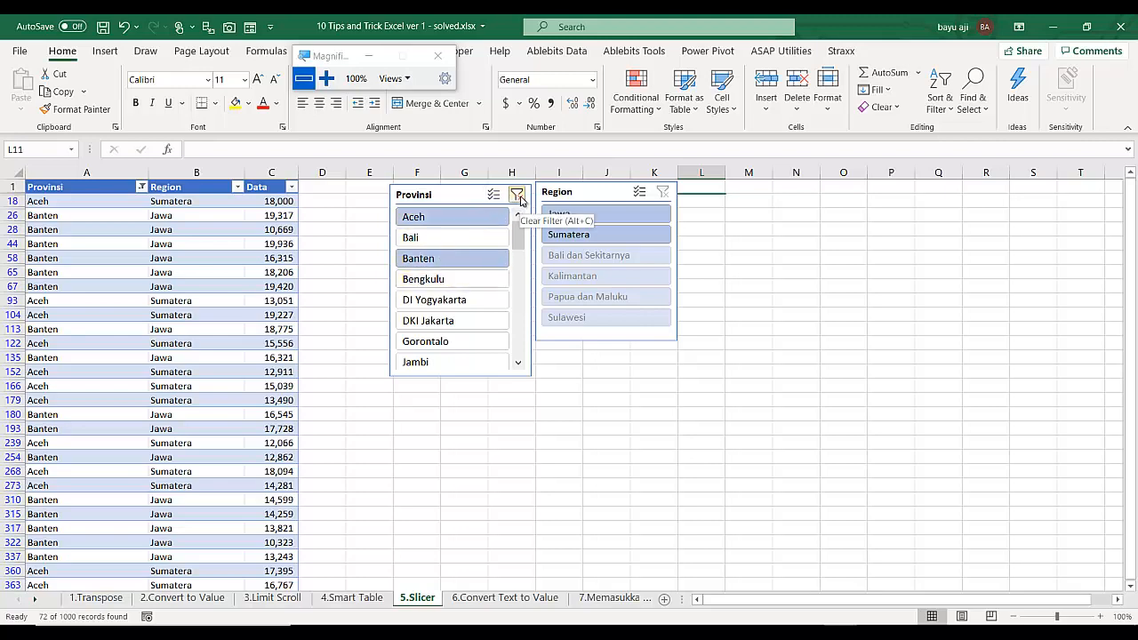
pyautogui.click(326, 79)
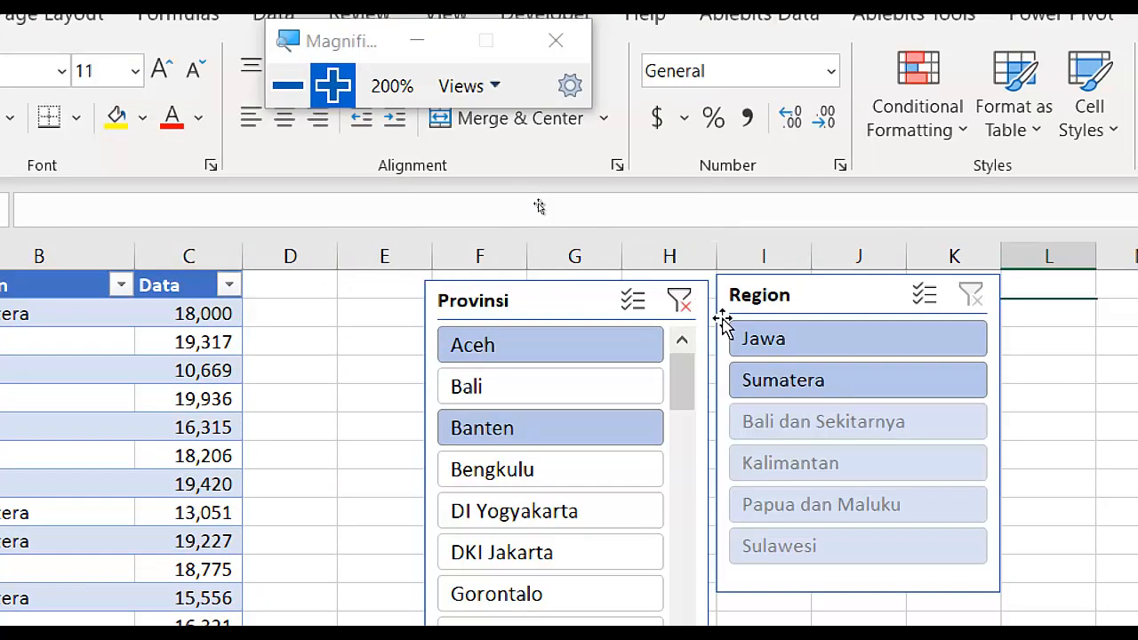
pyautogui.click(681, 302)
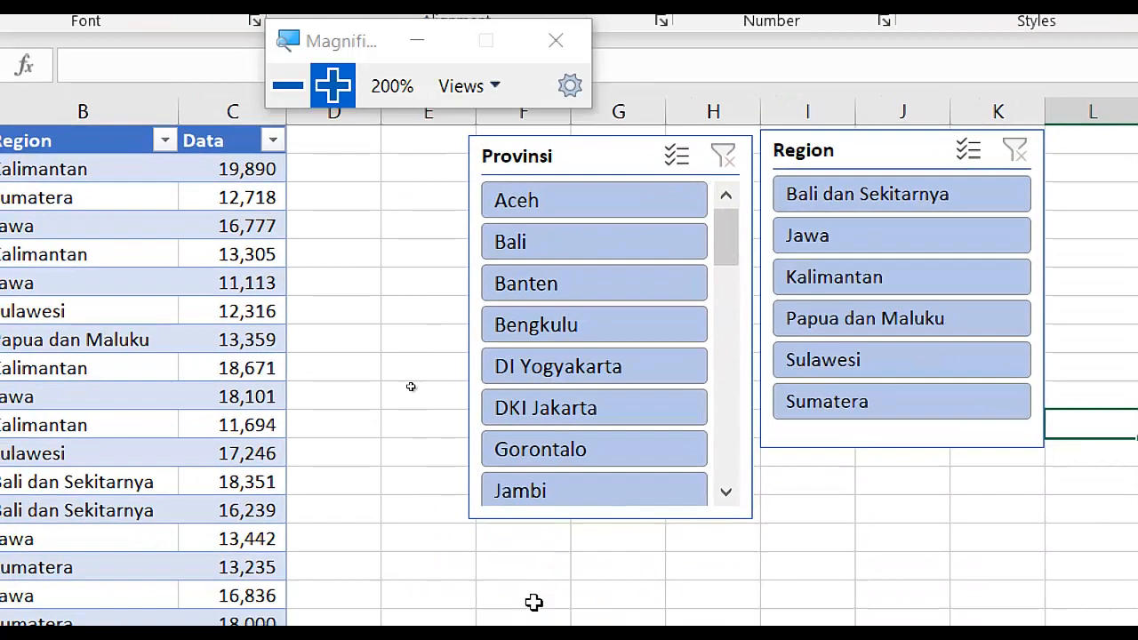
pyautogui.click(287, 85)
# Return the magnification to 100% and look at the filter options of the table's Region column.
pyautogui.click(423, 415)
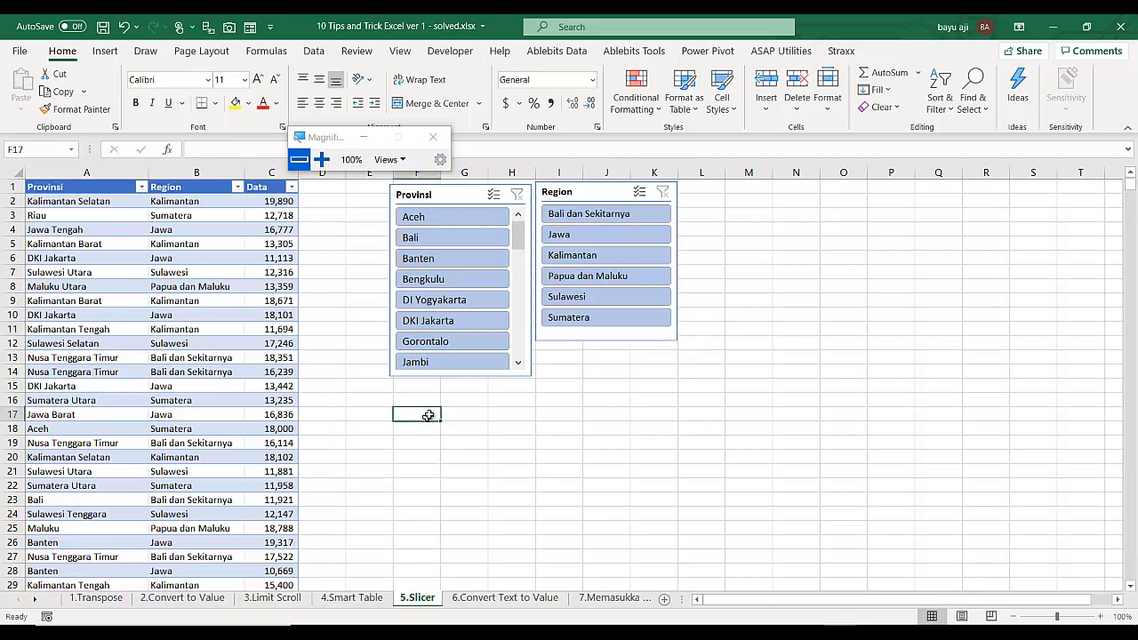
pyautogui.moveTo(344, 146); pyautogui.dragTo(349, 35)
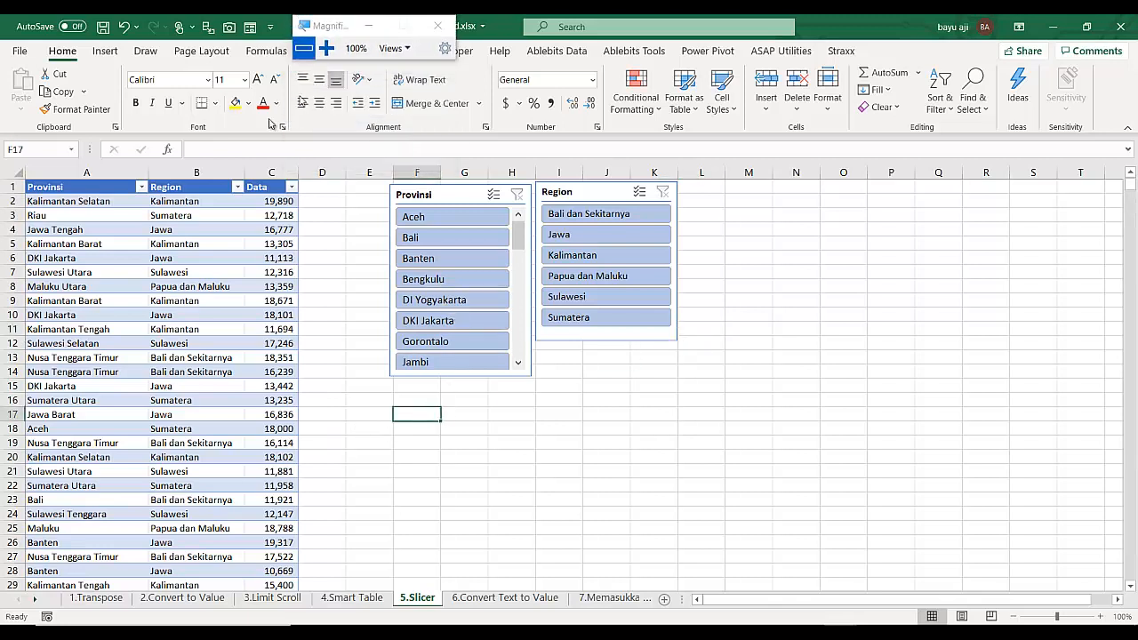
pyautogui.click(237, 188)
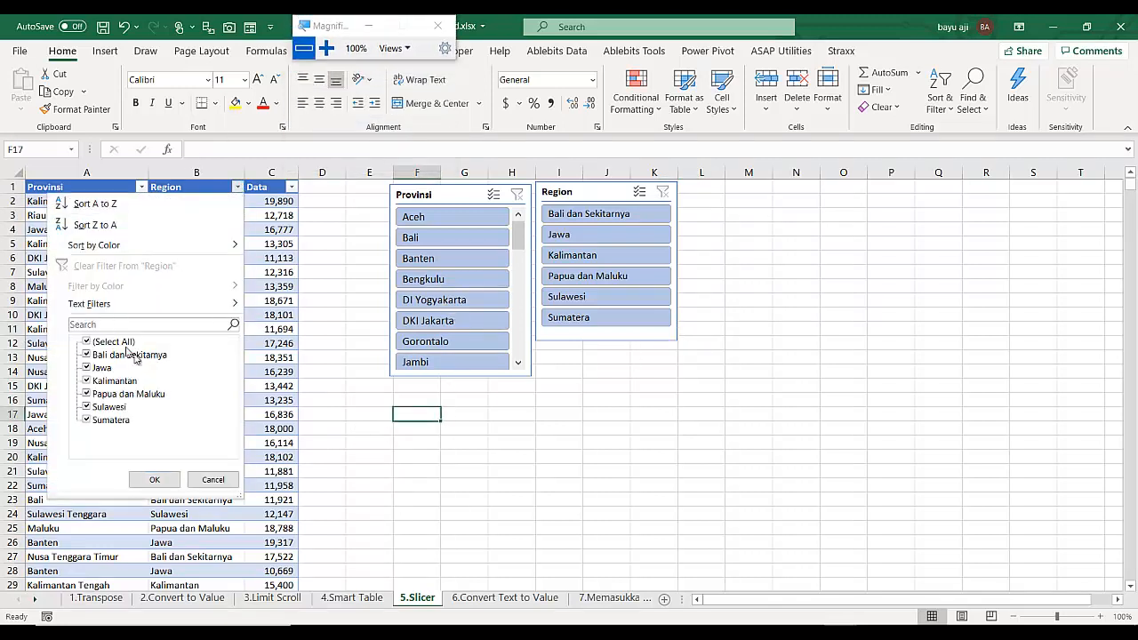
pyautogui.click(327, 261)
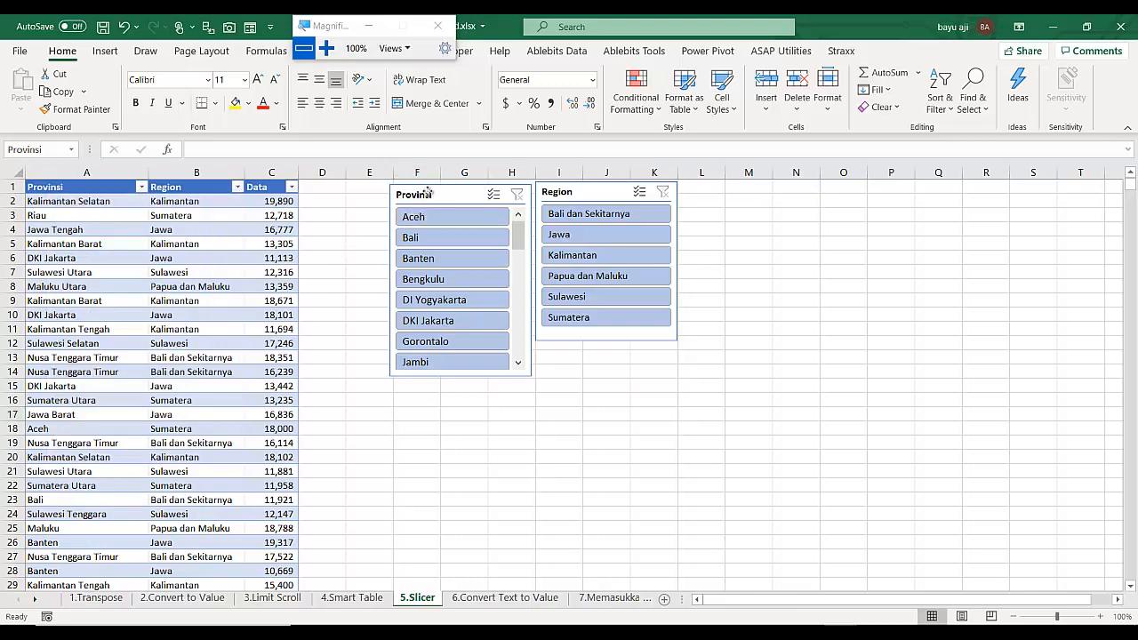
# Filter the table to Banten by Provinsi and Bali dan Sekitarnya by Region with the slicers, and clear both filters.
pyautogui.click(427, 193)
pyautogui.click(434, 260)
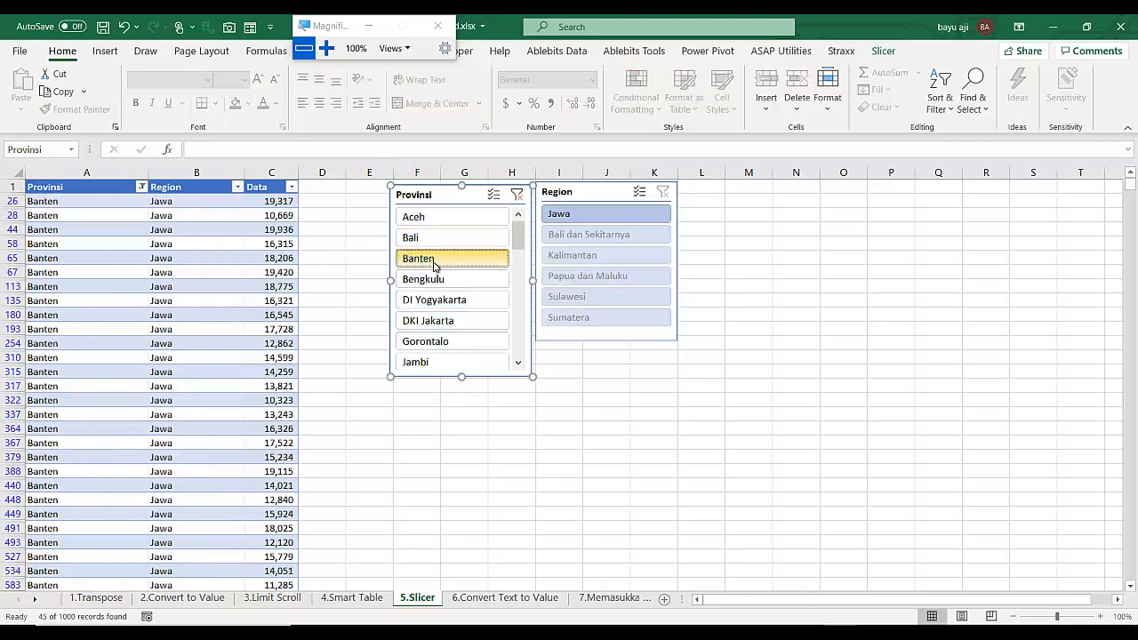
pyautogui.click(590, 235)
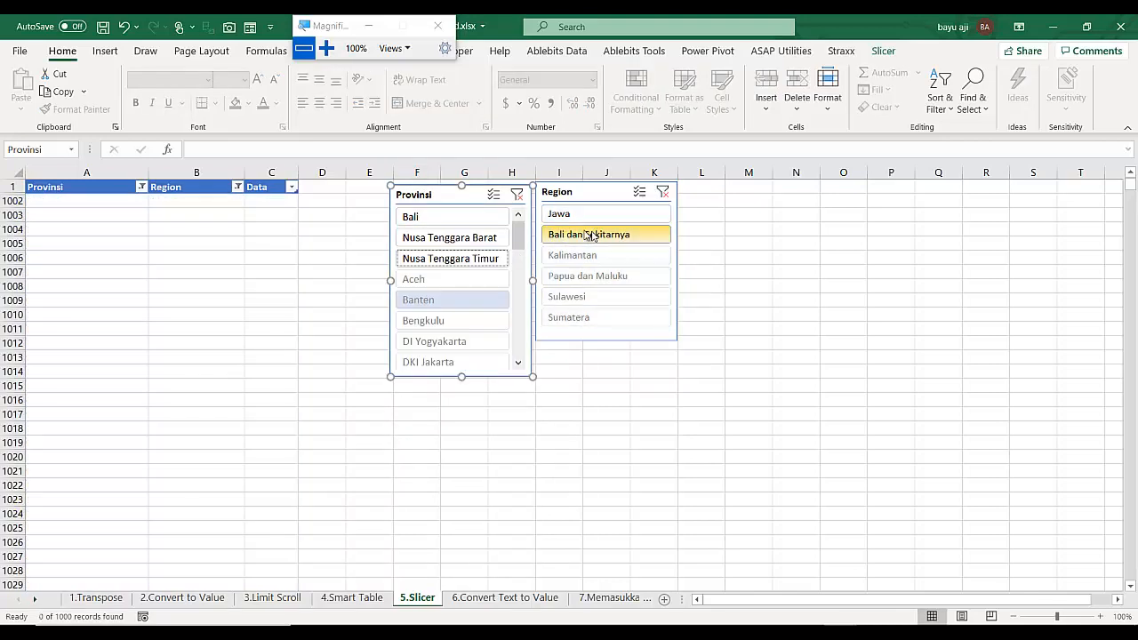
pyautogui.click(518, 198)
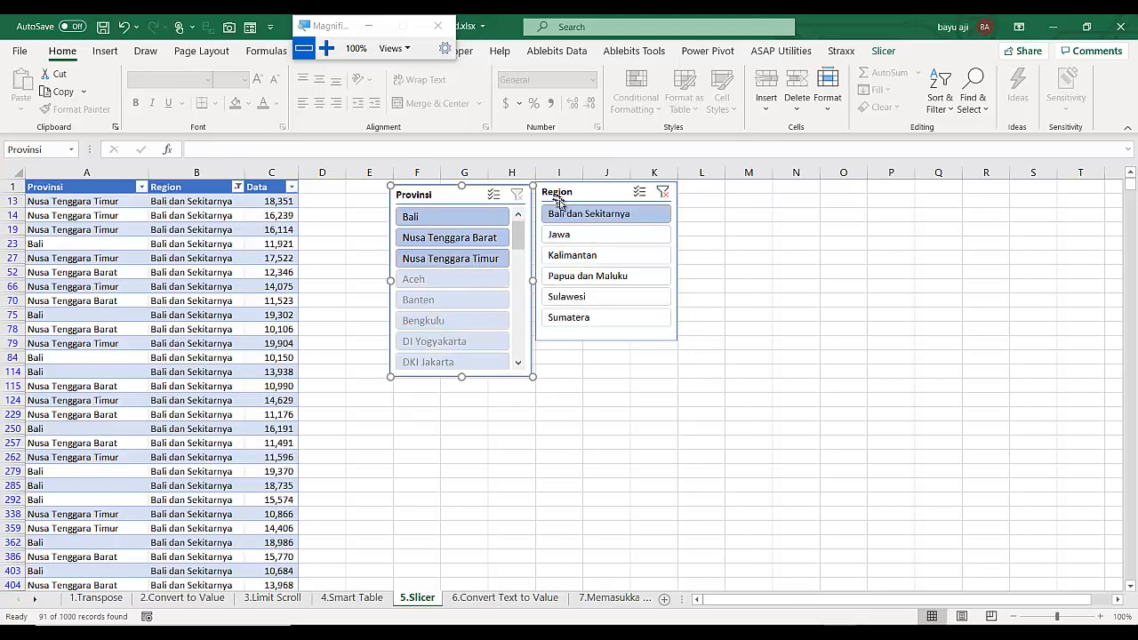
pyautogui.click(666, 194)
pyautogui.scroll(-4, 432, 361)
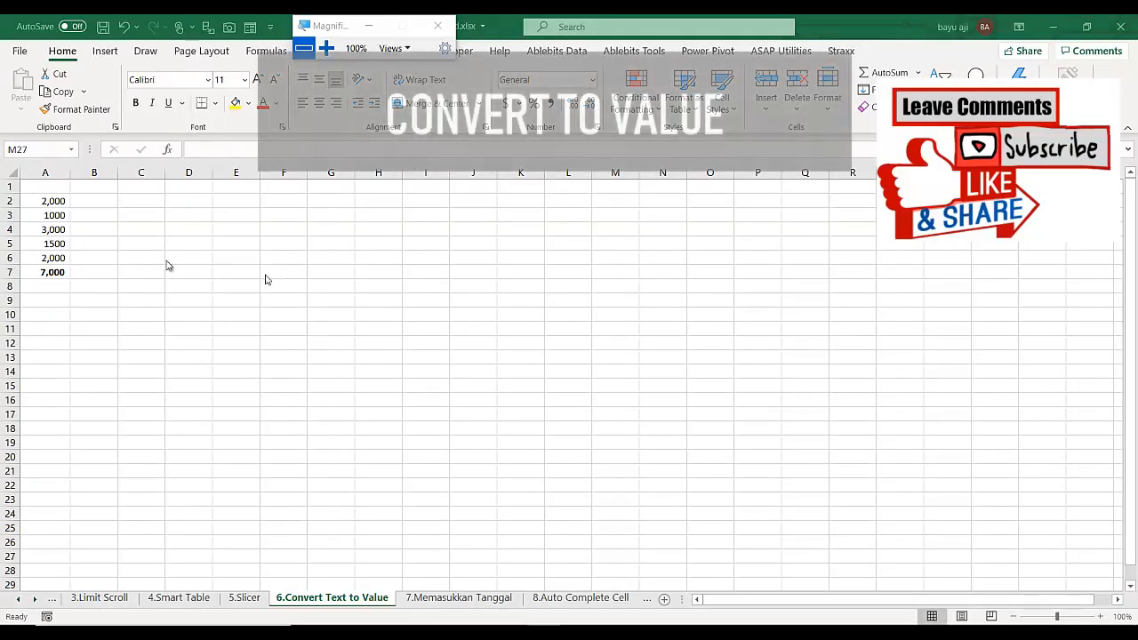
# Examine the total formula in A7 and the entries in A2 and A3, magnifying A3's content to 200%.
pyautogui.click(39, 275)
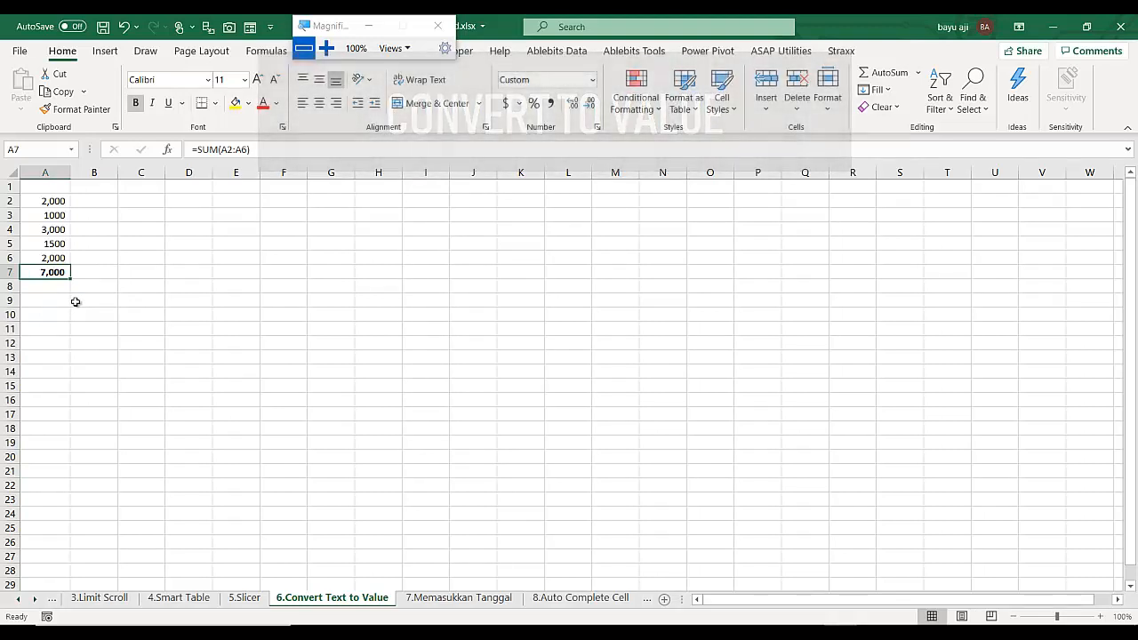
pyautogui.click(55, 218)
pyautogui.click(56, 201)
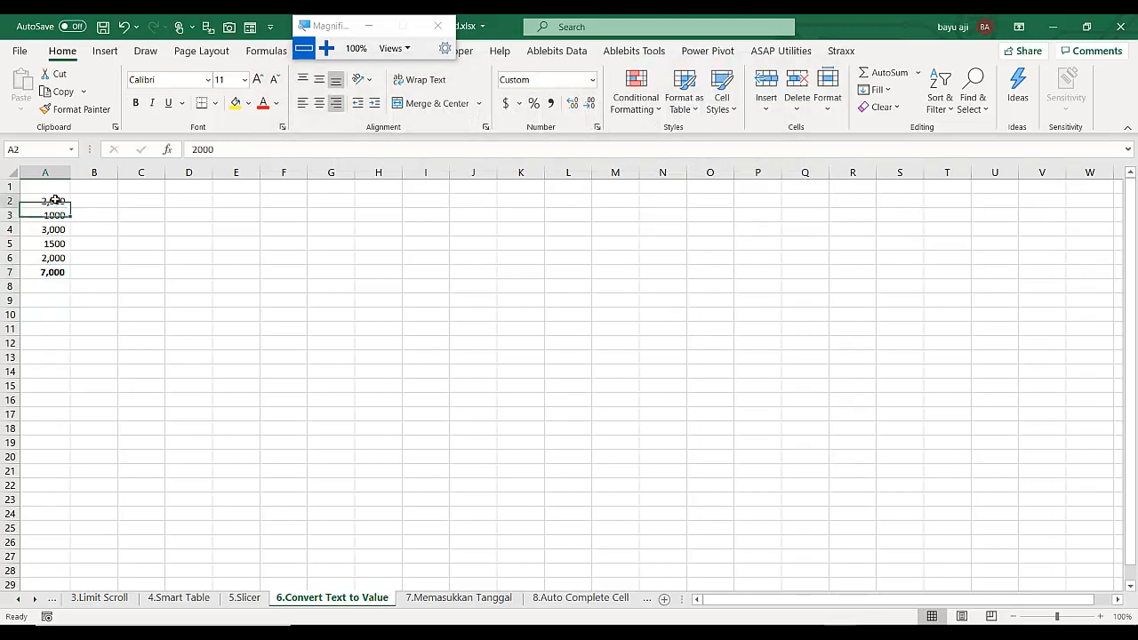
pyautogui.click(57, 217)
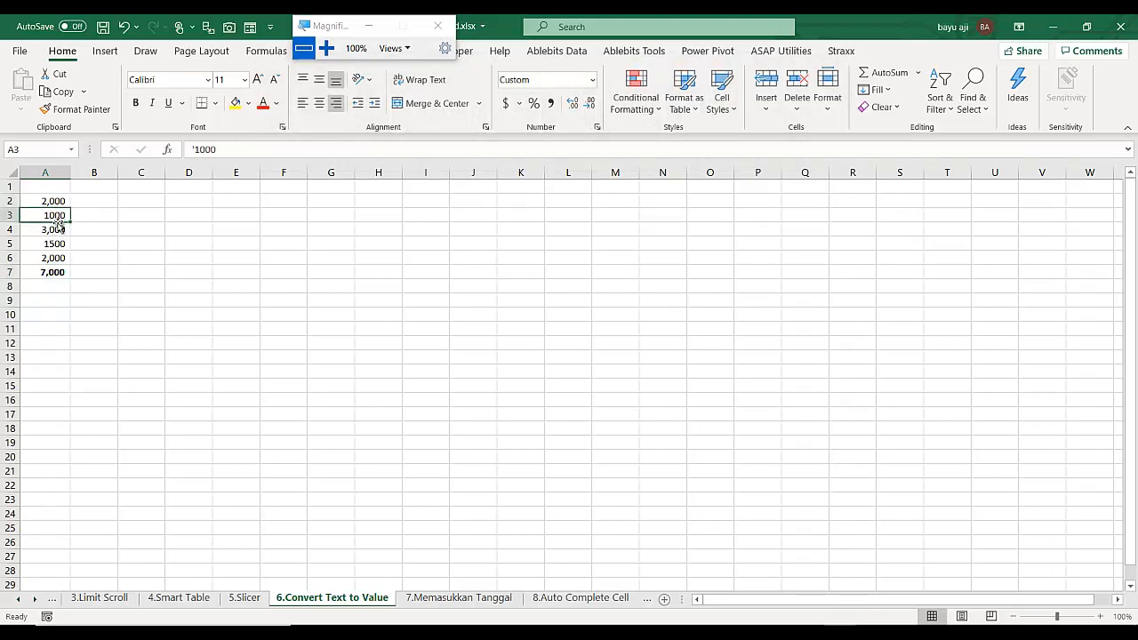
pyautogui.click(336, 50)
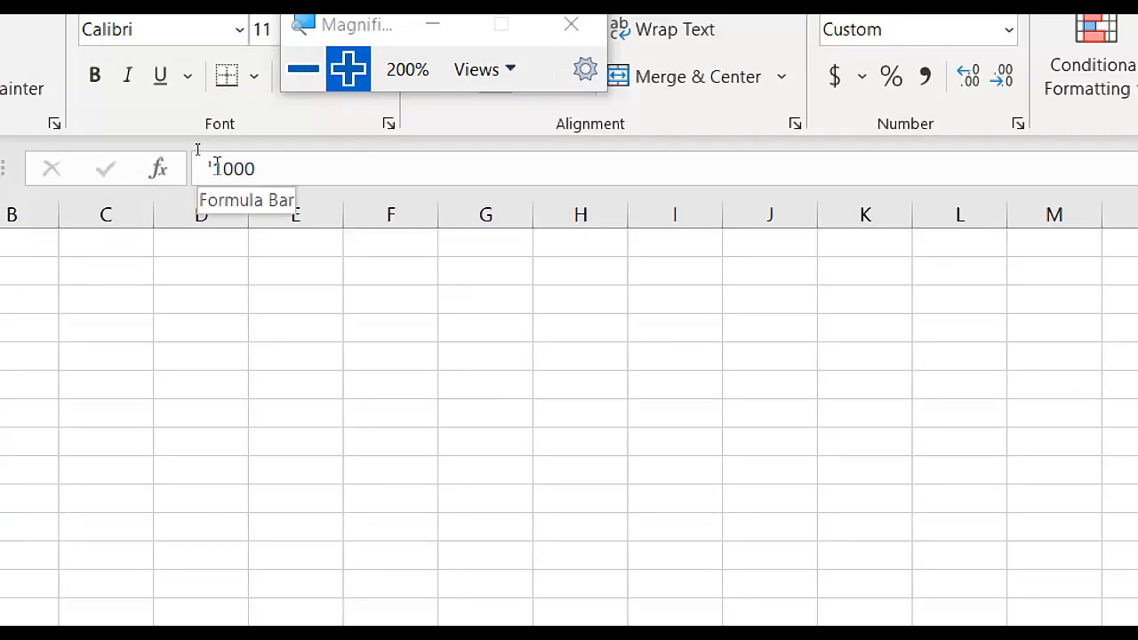
pyautogui.click(303, 70)
# Examine the content of A5 at 200% magnification and compare range A2:A6 with the text entries in A3 and A5.
pyautogui.click(53, 243)
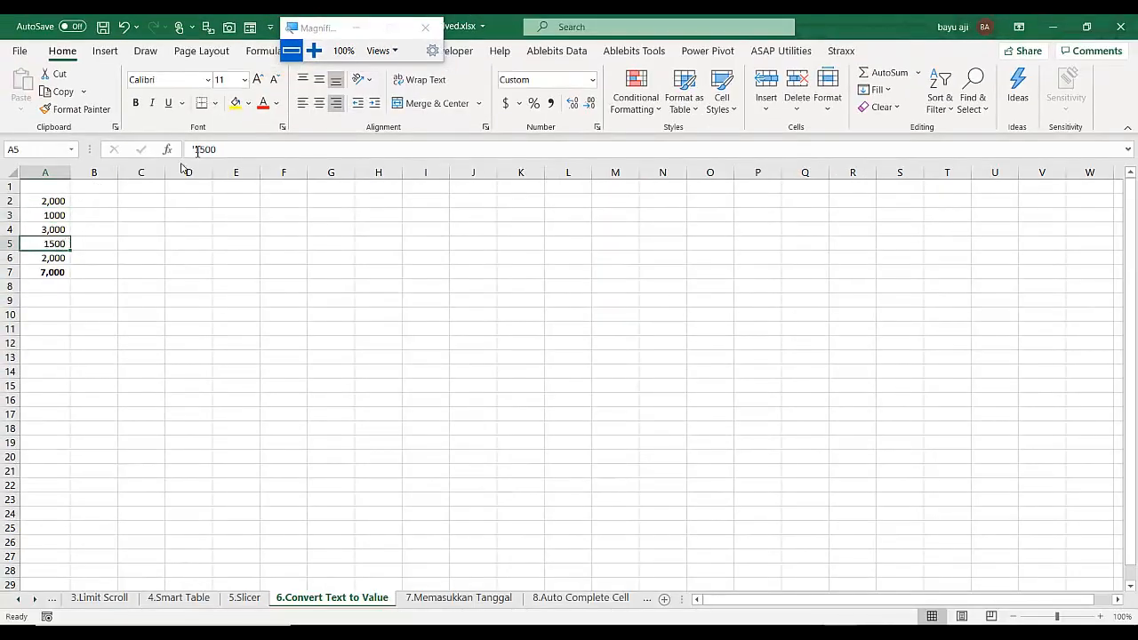
pyautogui.click(314, 51)
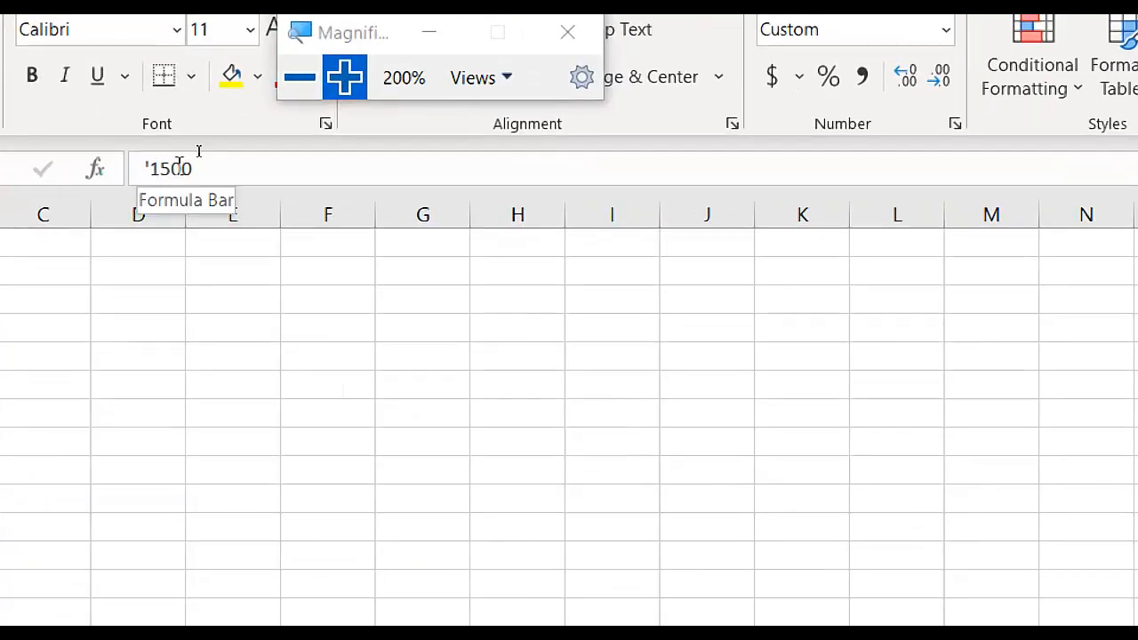
pyautogui.click(299, 77)
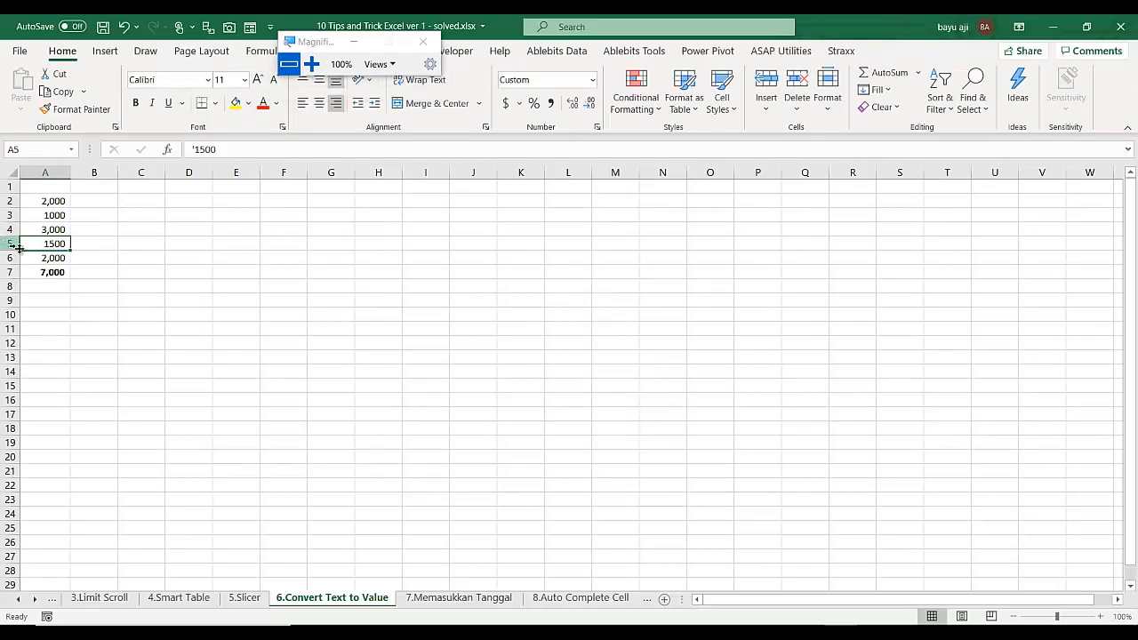
pyautogui.moveTo(39, 257); pyautogui.dragTo(55, 200)
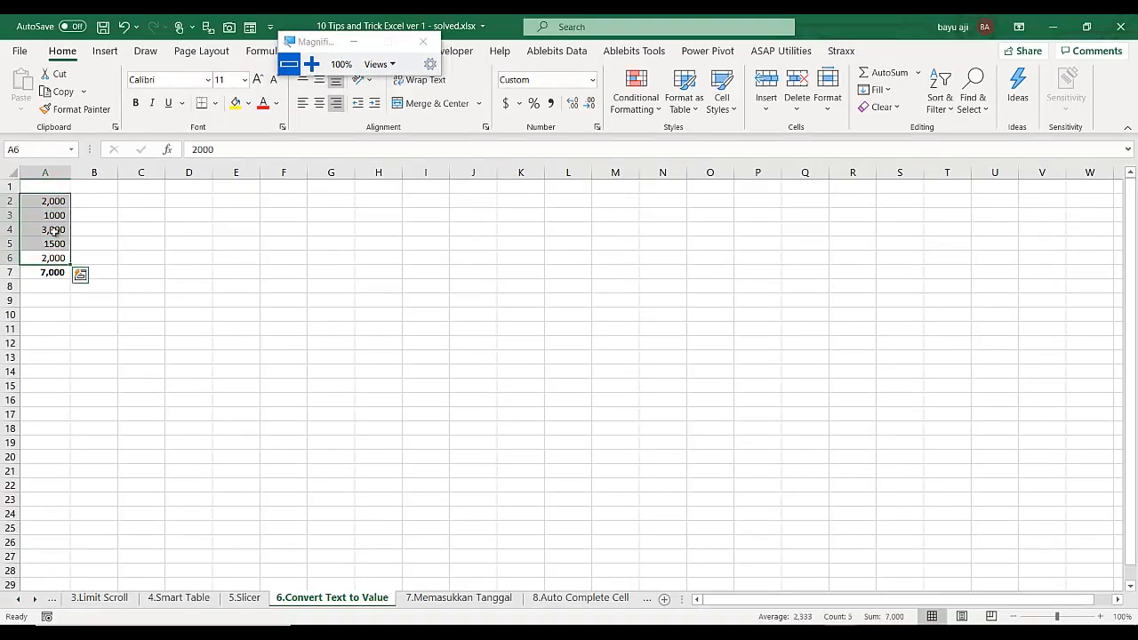
pyautogui.click(56, 215)
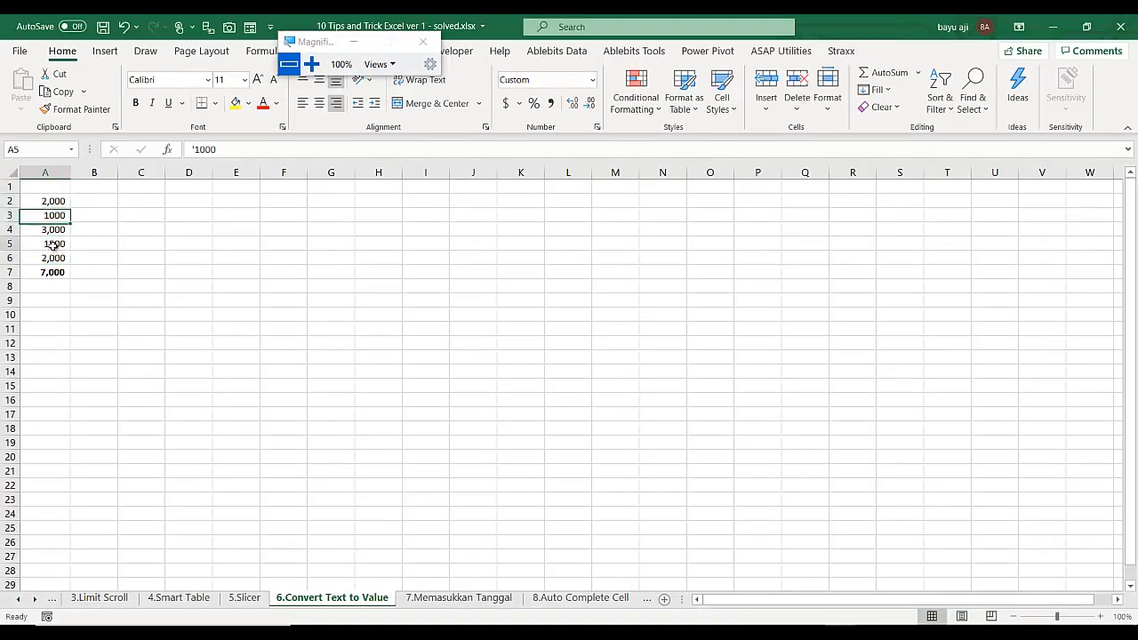
pyautogui.click(54, 244)
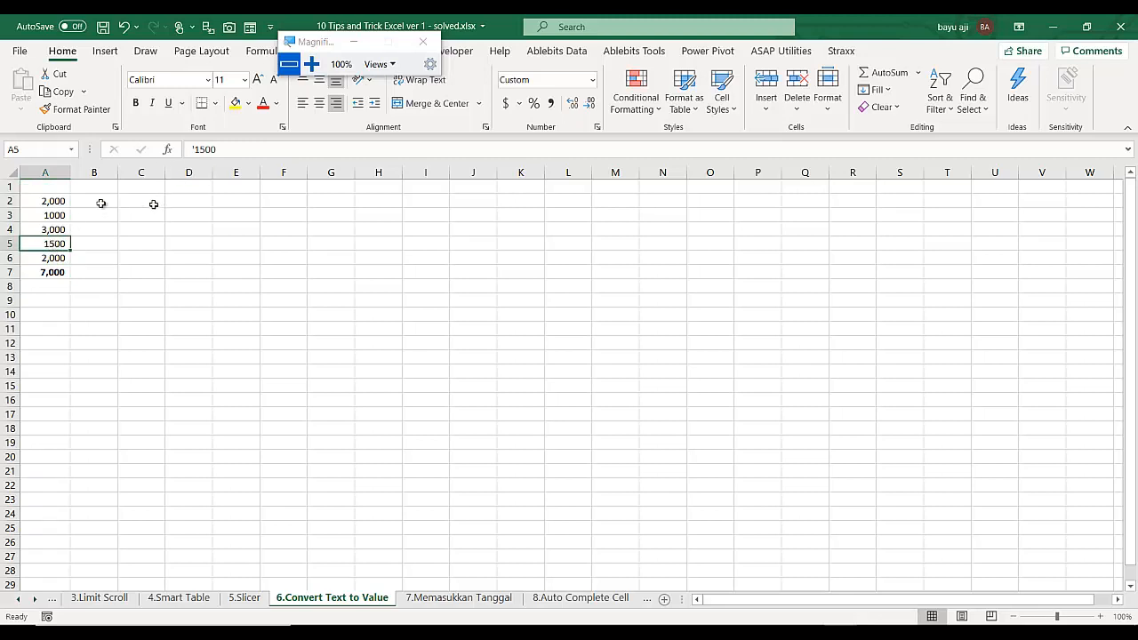
# Select column A and view the Text to Columns description at 200% magnification.
pyautogui.click(59, 177)
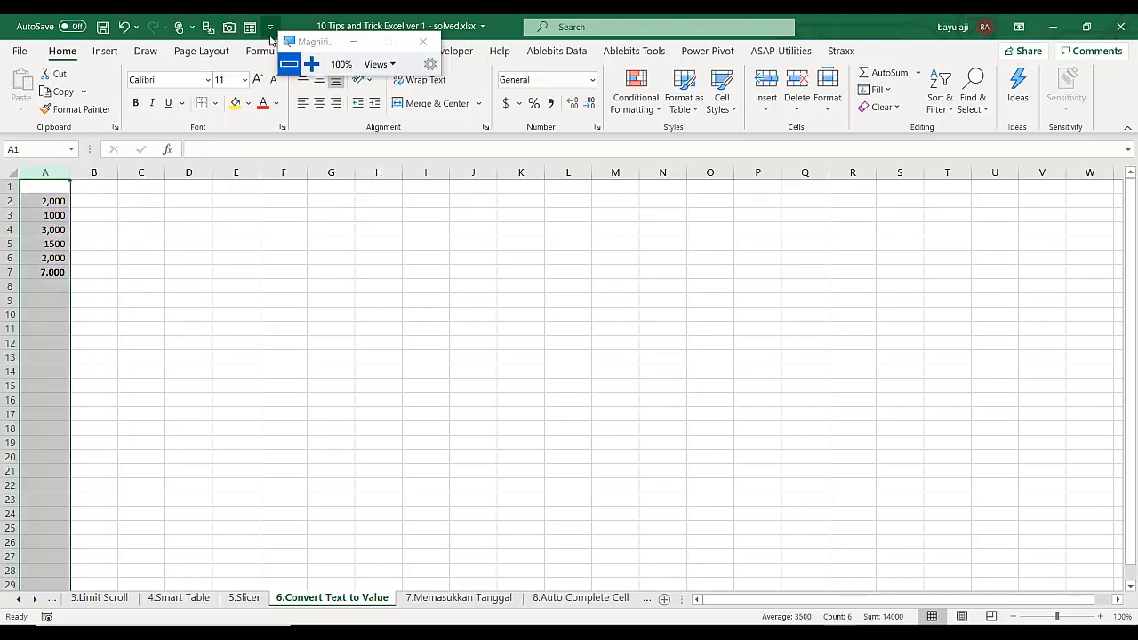
pyautogui.moveTo(296, 43); pyautogui.dragTo(470, 167)
pyautogui.click(315, 51)
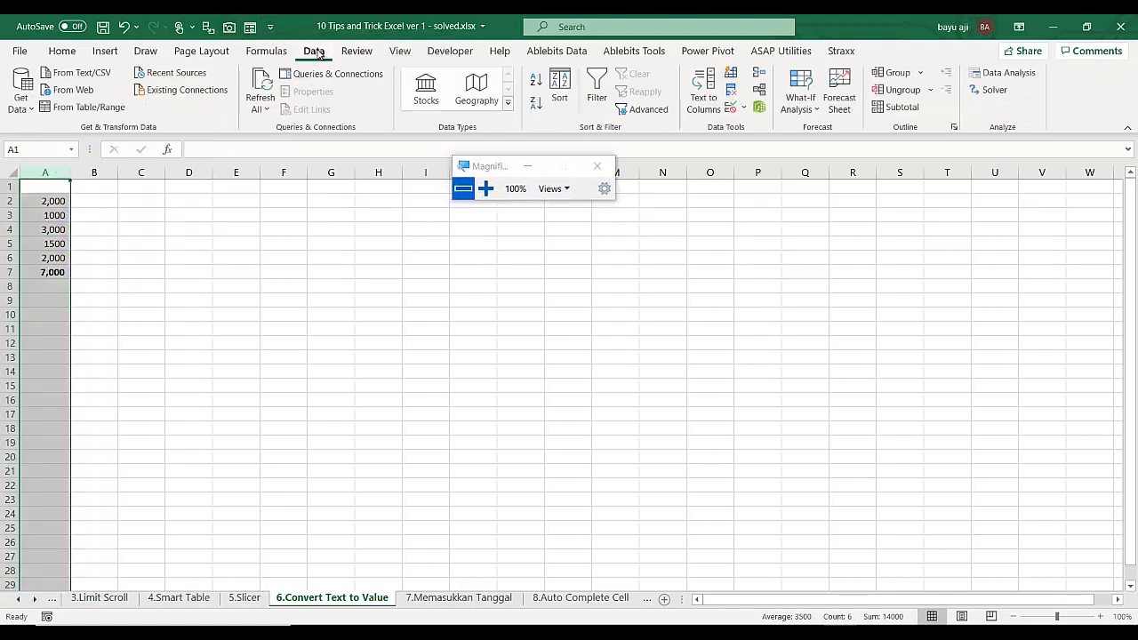
pyautogui.click(485, 188)
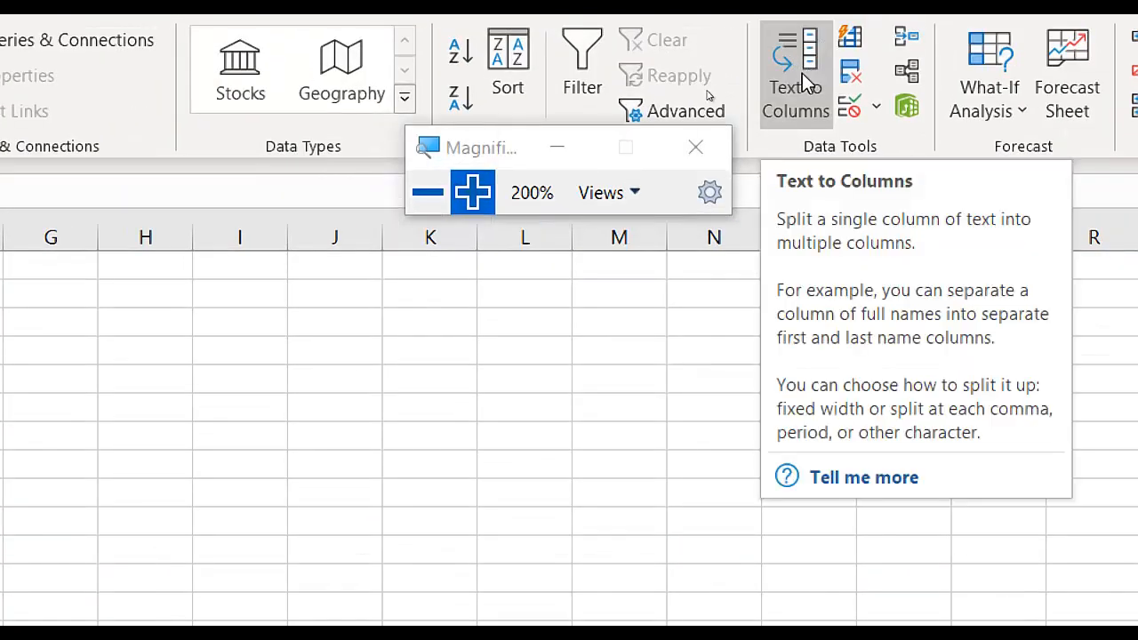
pyautogui.click(427, 194)
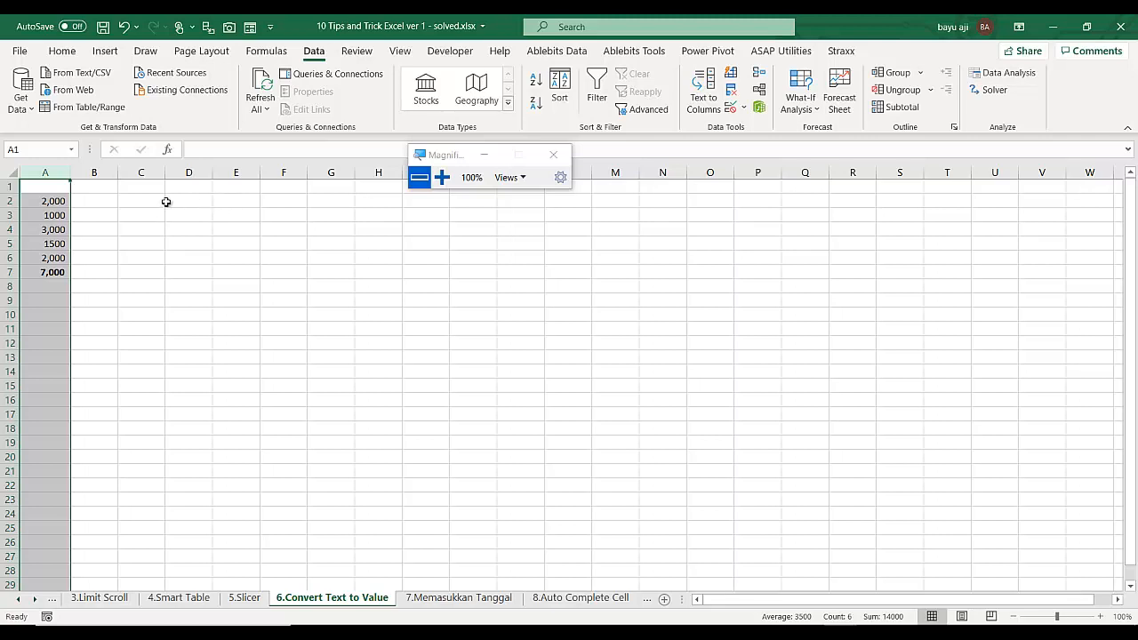
# Enter 1 in cell D2 and copy that cell under 200% magnification.
pyautogui.click(166, 202)
pyautogui.write('1')
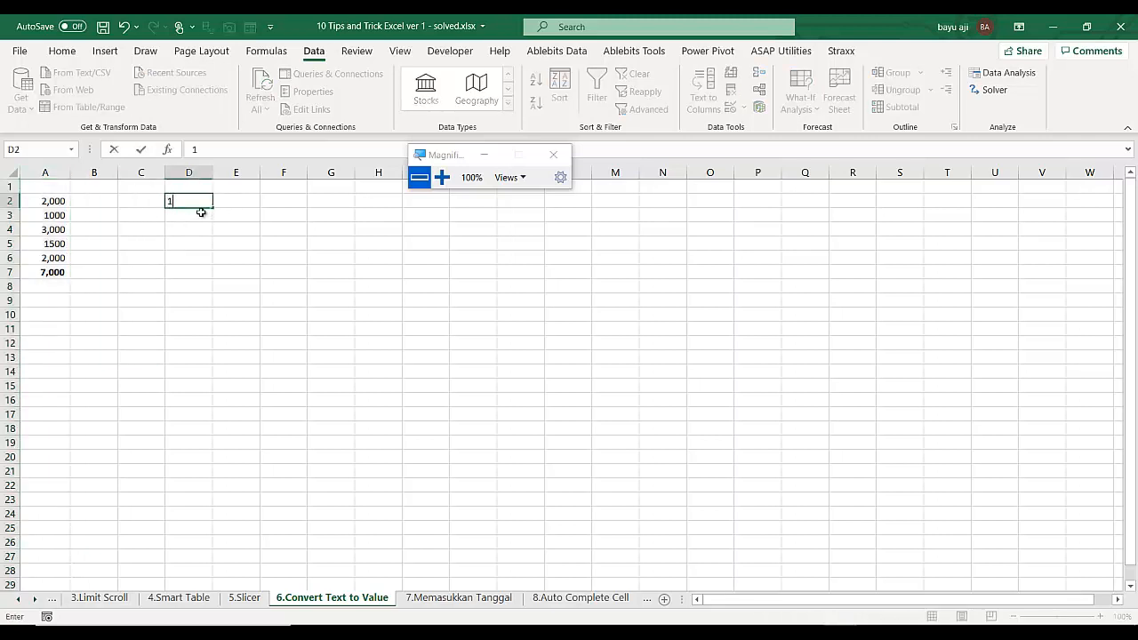
pyautogui.press('Return')
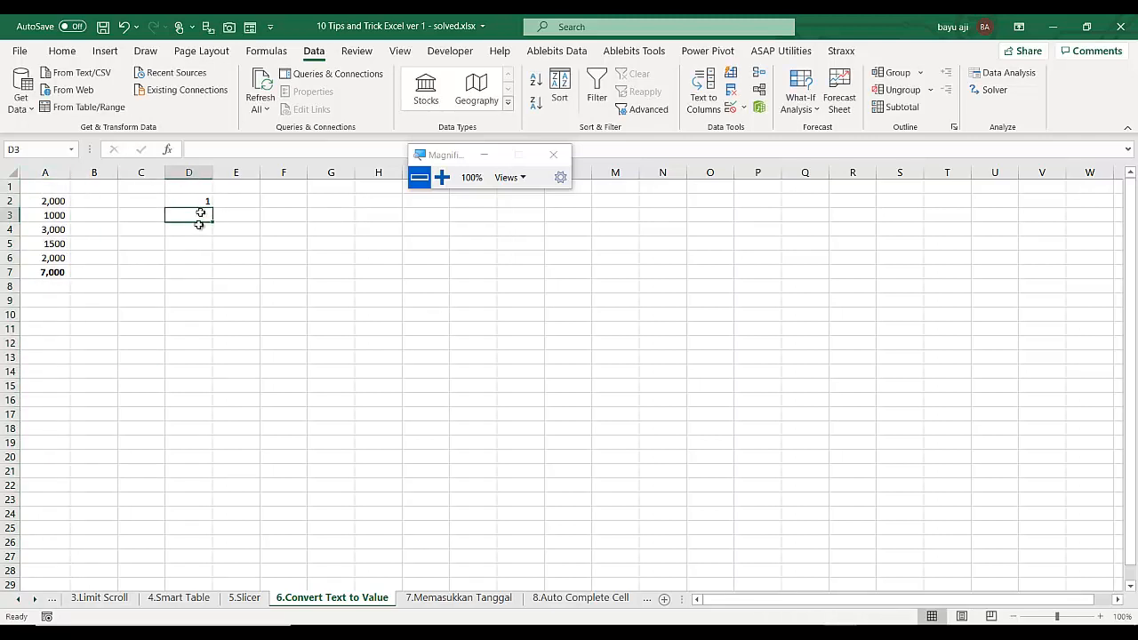
pyautogui.click(207, 202)
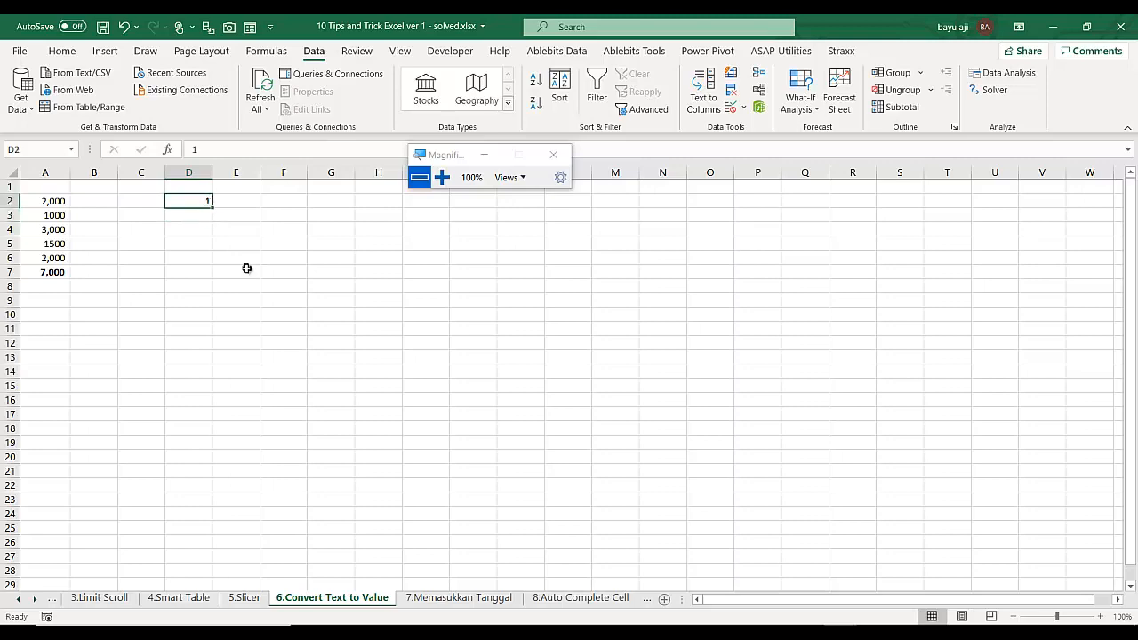
pyautogui.rightClick(197, 199)
pyautogui.press('super+plus')
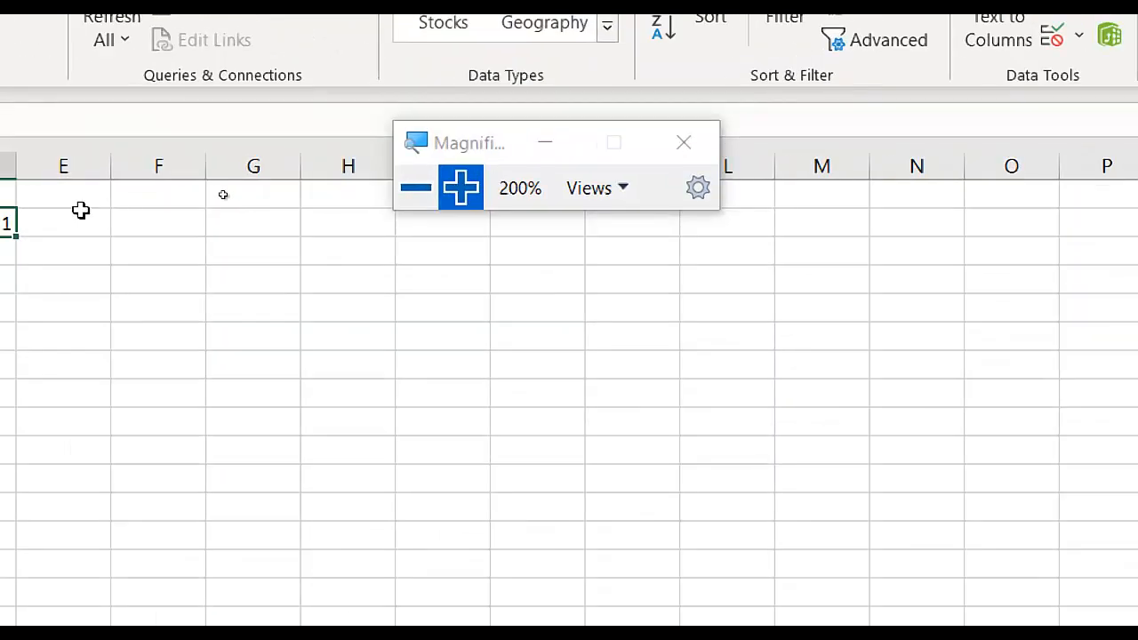
pyautogui.rightClick(301, 190)
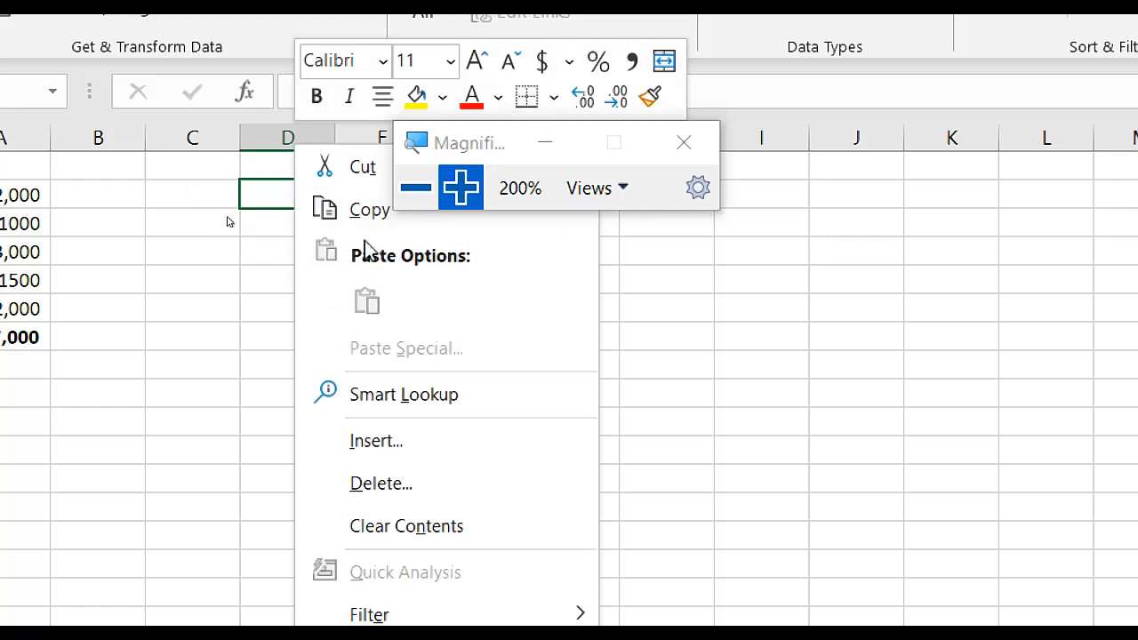
pyautogui.click(368, 210)
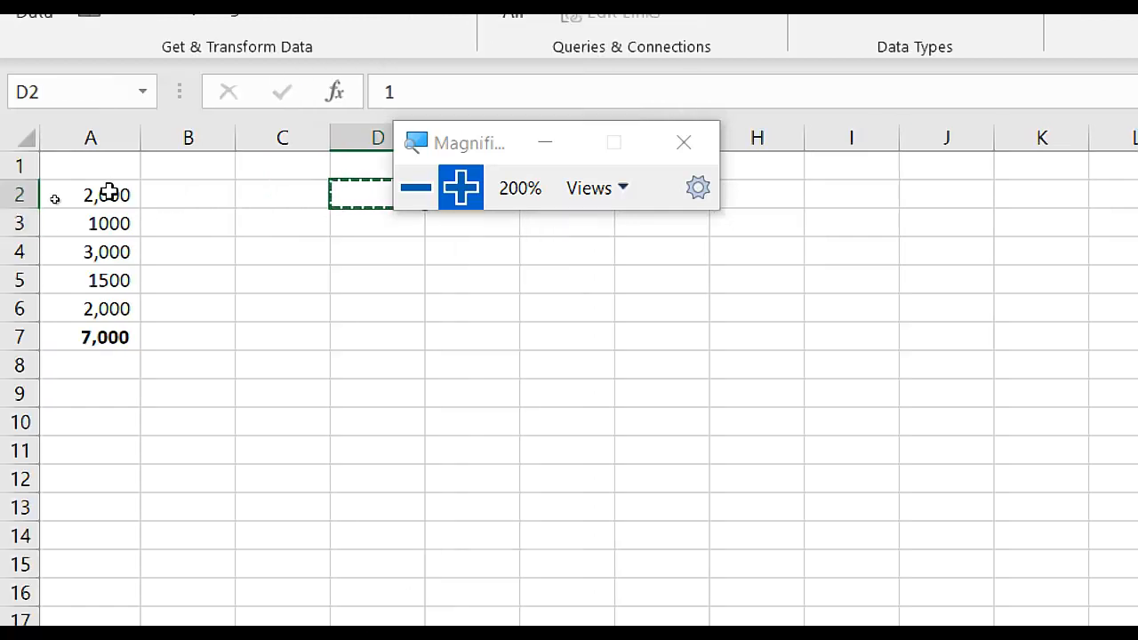
# Select range A2:A6 and open the Paste Special options for the copied cell.
pyautogui.moveTo(108, 192); pyautogui.dragTo(112, 317)
pyautogui.rightClick(102, 278)
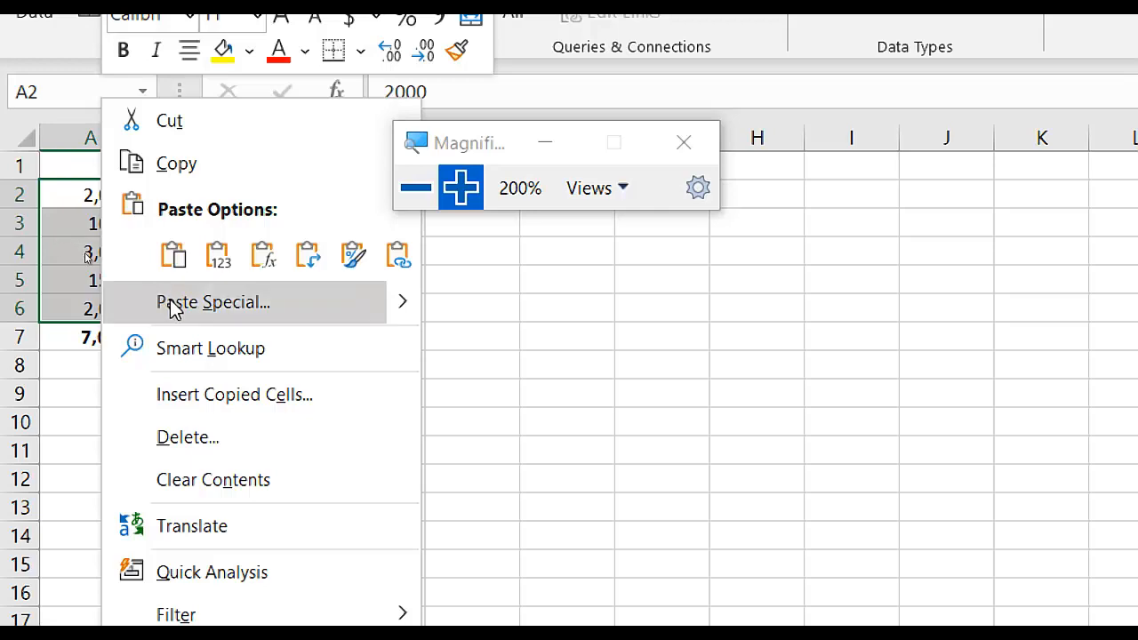
pyautogui.click(76, 198)
pyautogui.moveTo(76, 191); pyautogui.dragTo(94, 306)
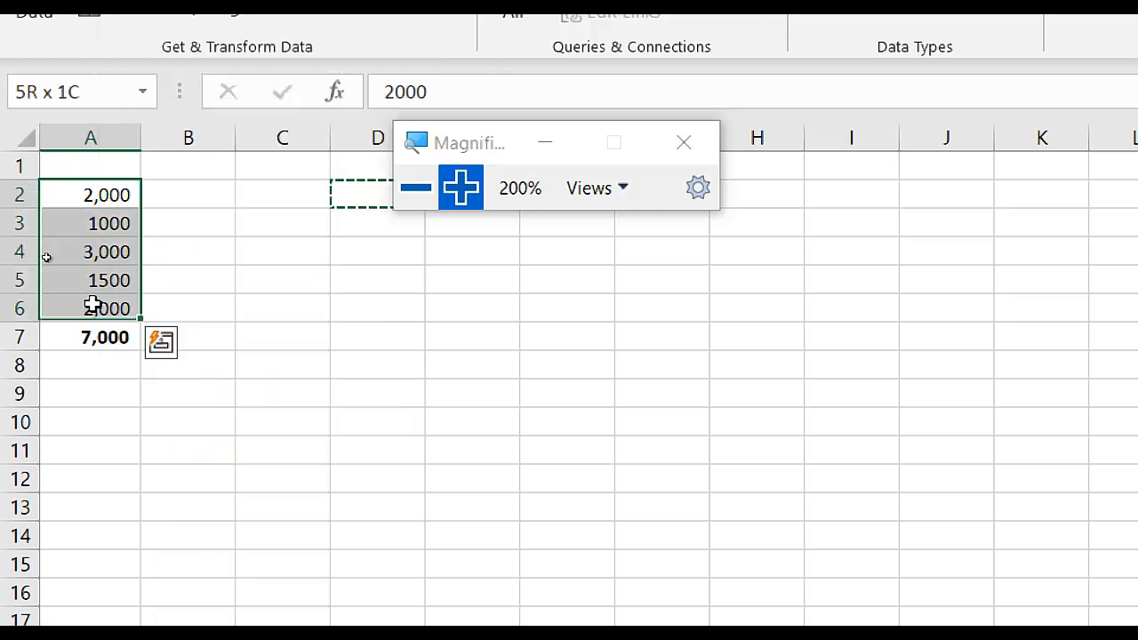
pyautogui.rightClick(93, 305)
pyautogui.click(203, 304)
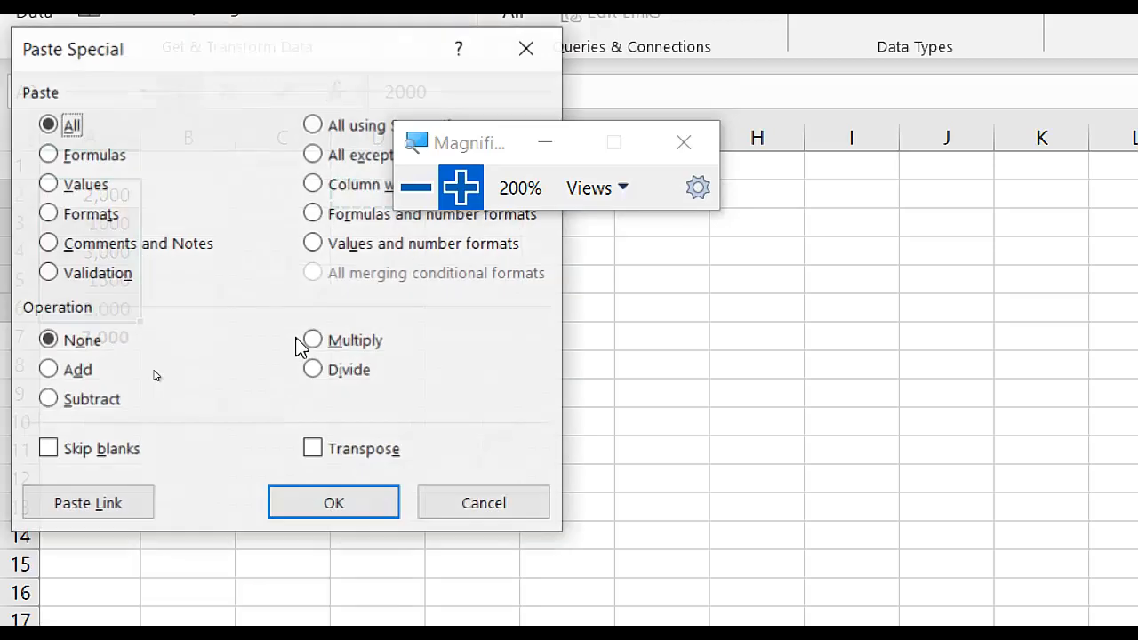
# Paste the copied 1 onto range A2:A6 with Paste Special, using Values and the Multiply operation.
pyautogui.moveTo(471, 143); pyautogui.dragTo(619, 147)
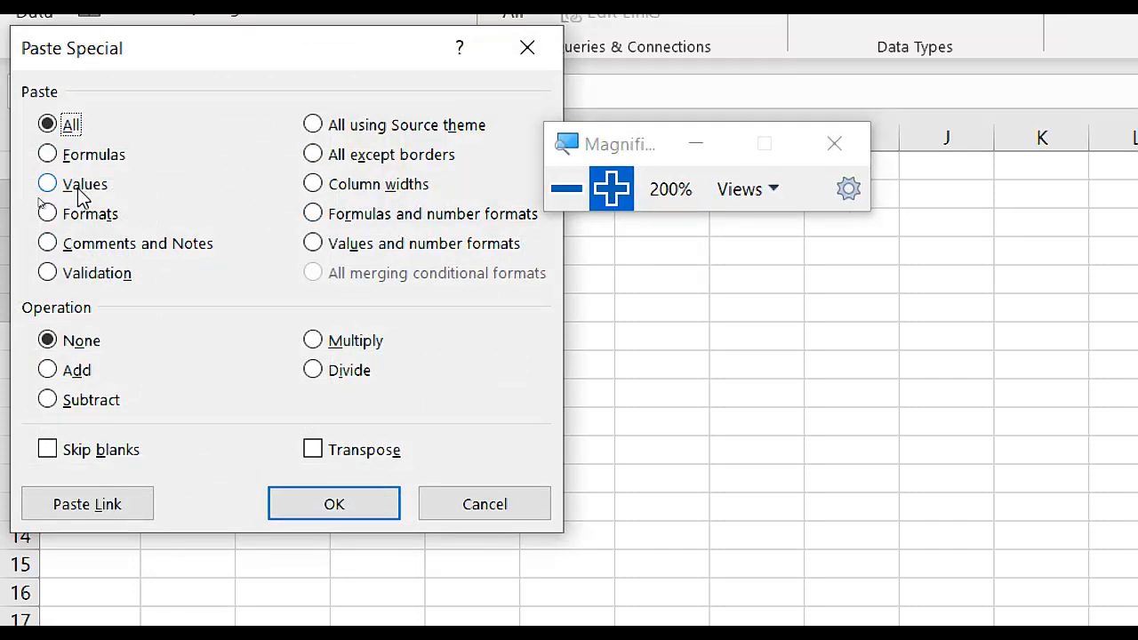
pyautogui.click(49, 184)
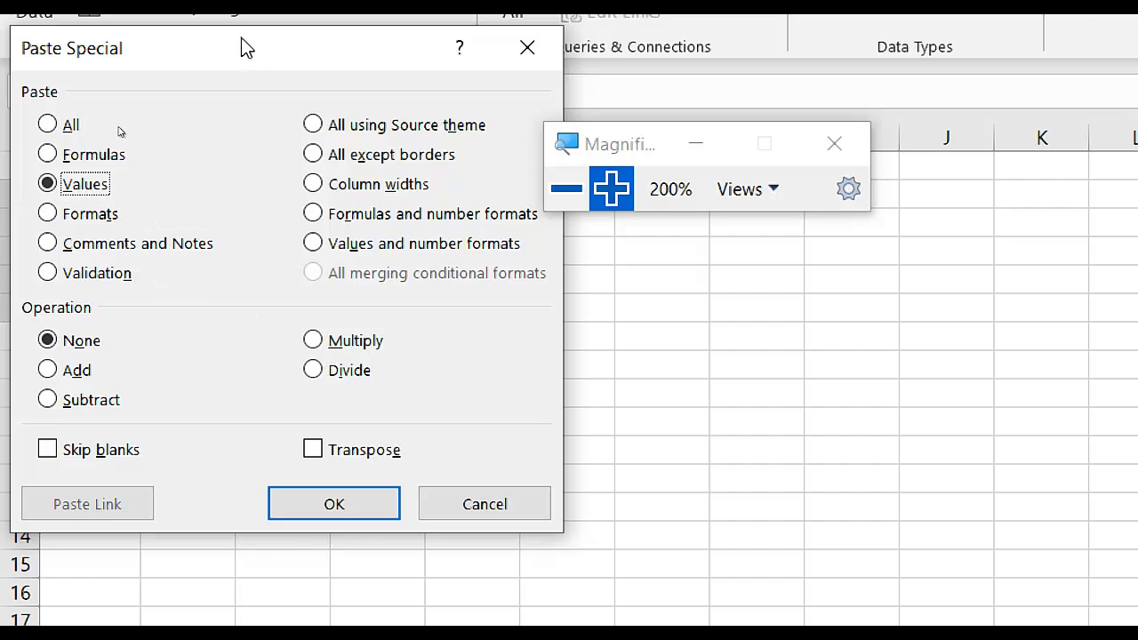
pyautogui.moveTo(241, 45); pyautogui.dragTo(460, 62)
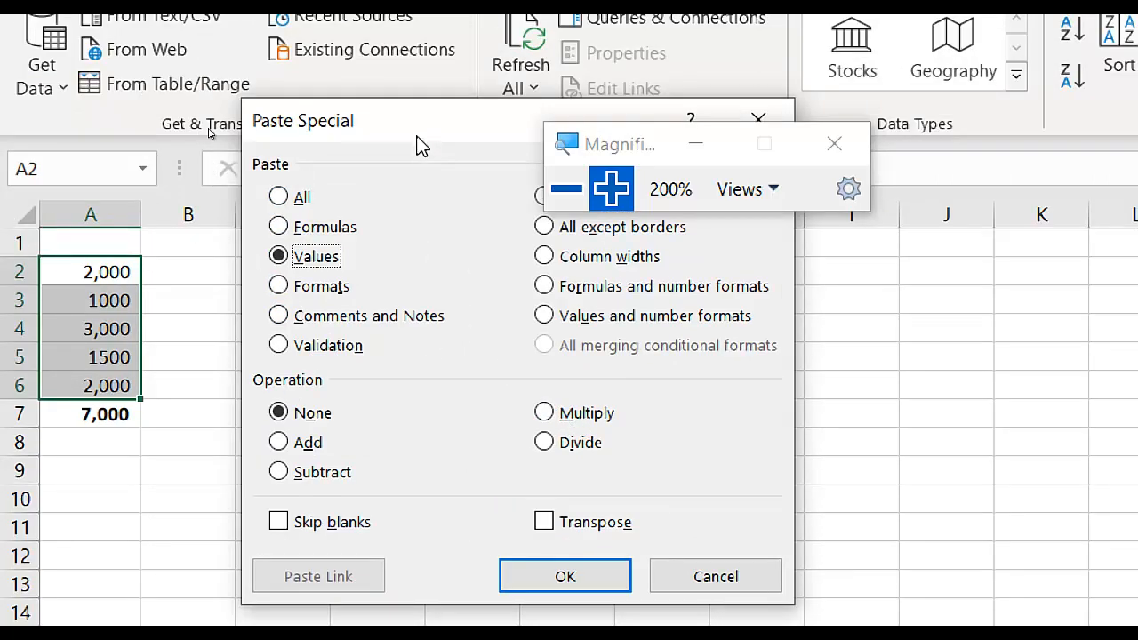
pyautogui.moveTo(419, 142); pyautogui.dragTo(649, 219)
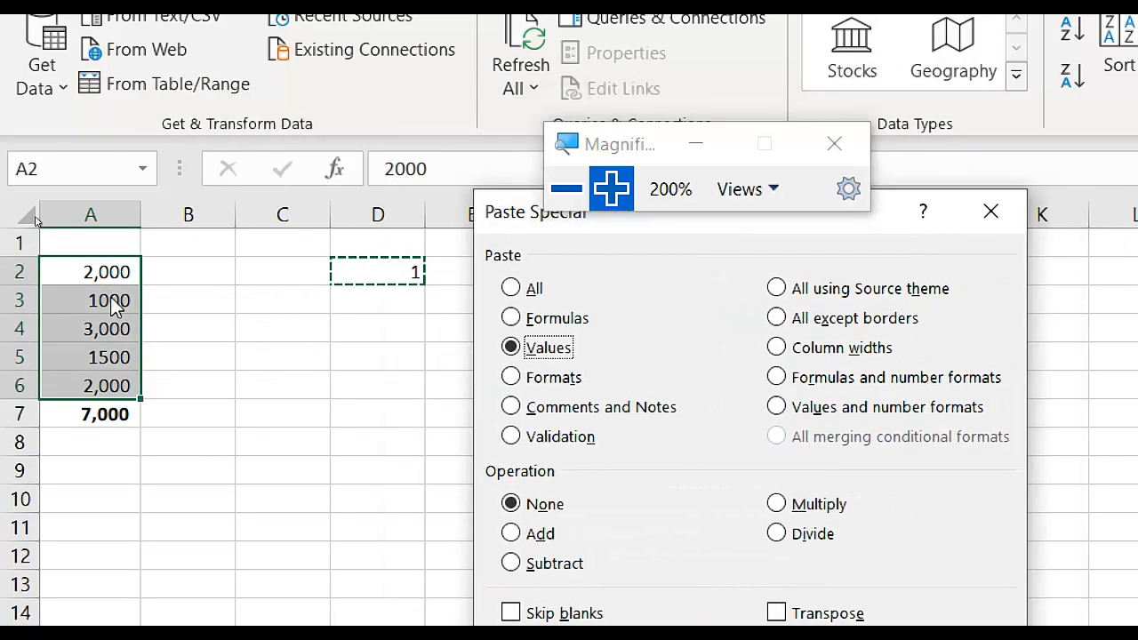
pyautogui.moveTo(519, 212); pyautogui.dragTo(266, 177)
pyautogui.click(544, 468)
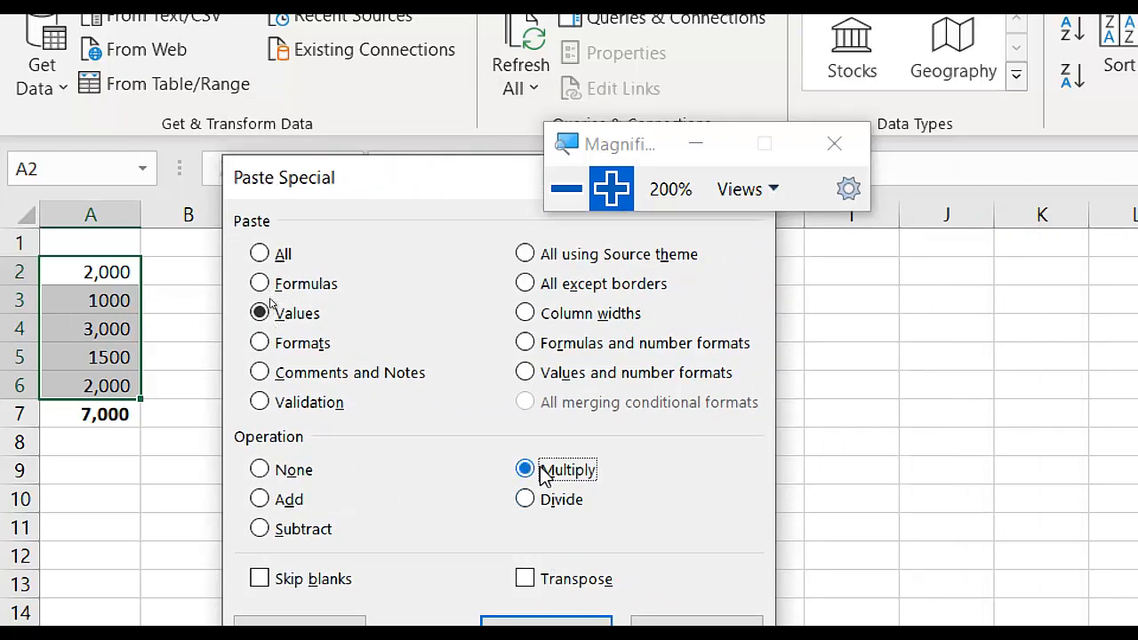
pyautogui.click(533, 622)
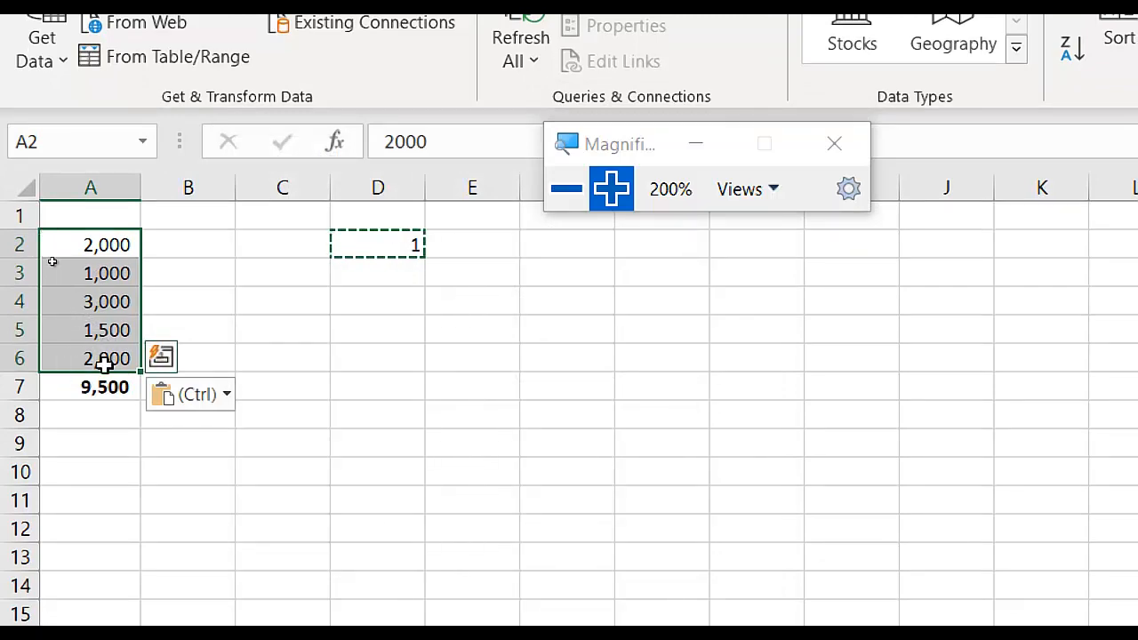
# Return to 100% magnification, cancel the copy mode at D2 and check the converted entries in A4 and A6.
pyautogui.click(566, 197)
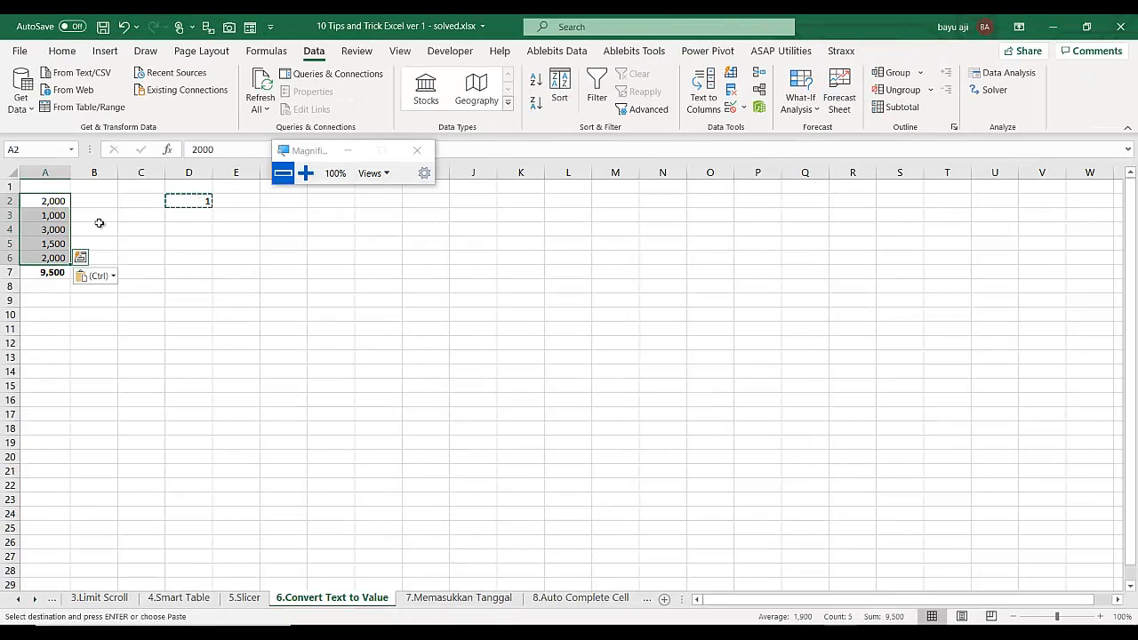
pyautogui.click(183, 199)
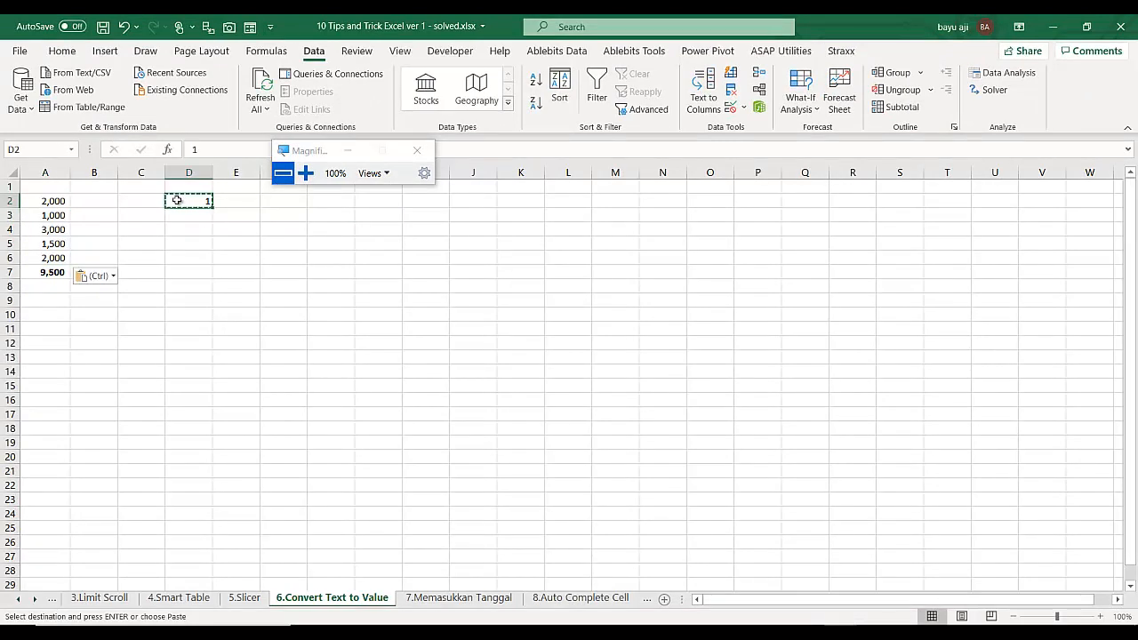
pyautogui.press('Escape')
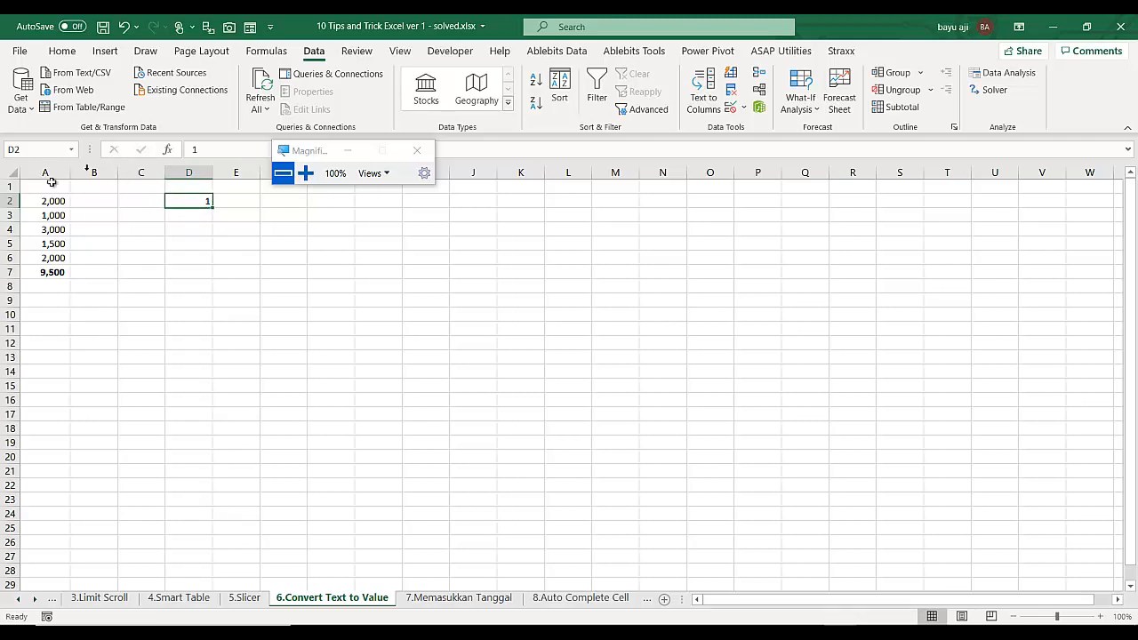
pyautogui.click(49, 228)
pyautogui.click(49, 255)
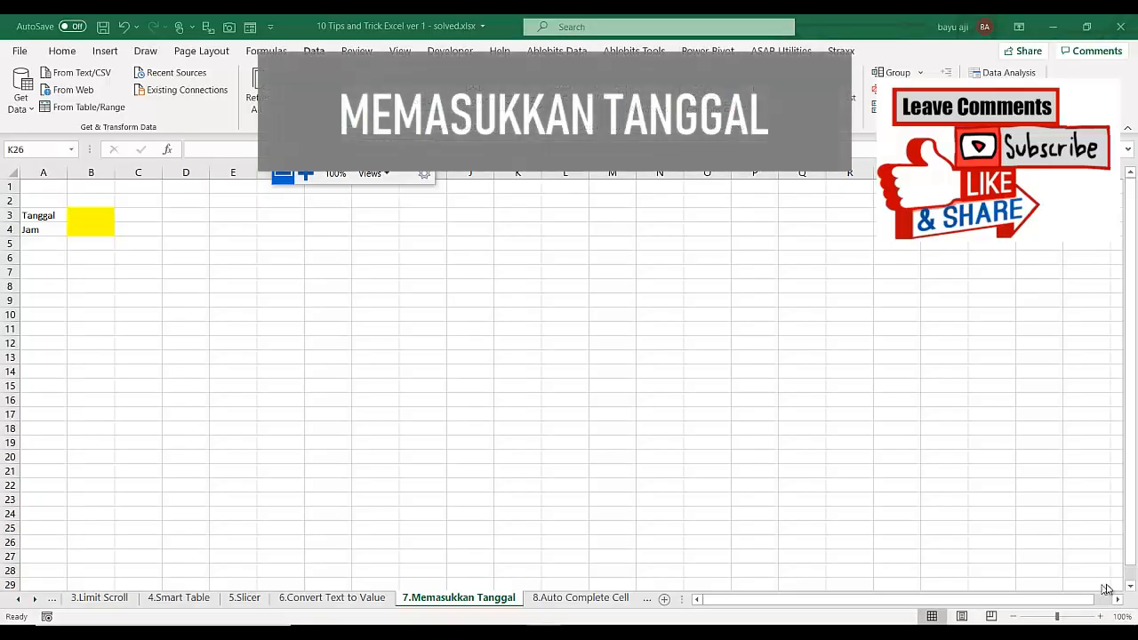
# Enter the date 4/1/2020 manually in the Tanggal cell B3 and clear that cell.
pyautogui.click(84, 215)
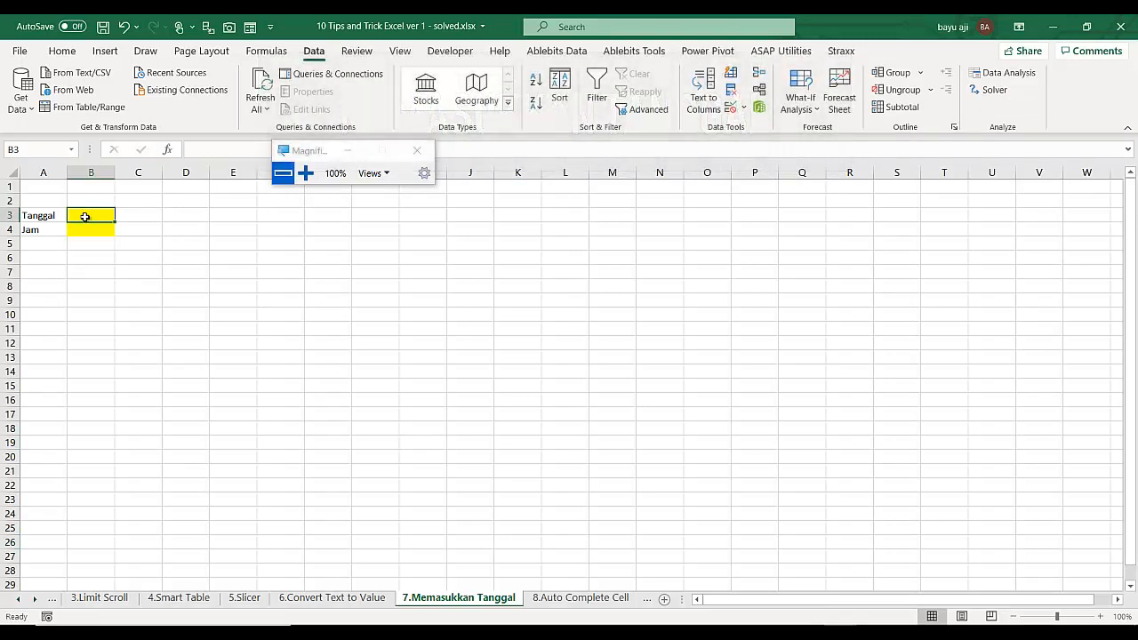
pyautogui.write('4')
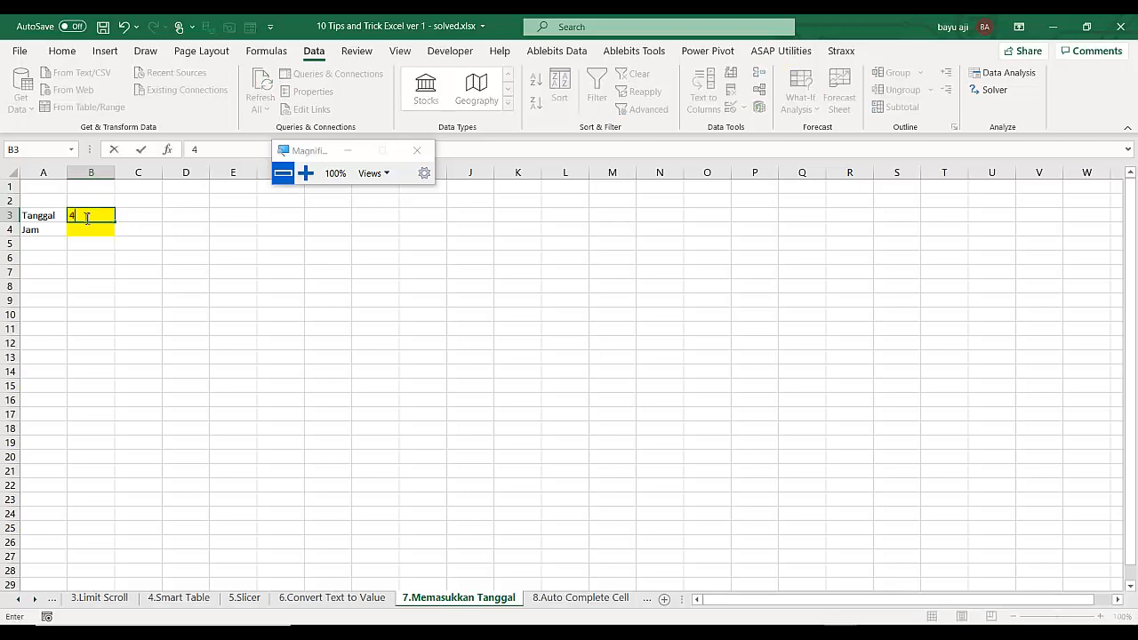
pyautogui.write('/1/2020')
pyautogui.press('Return')
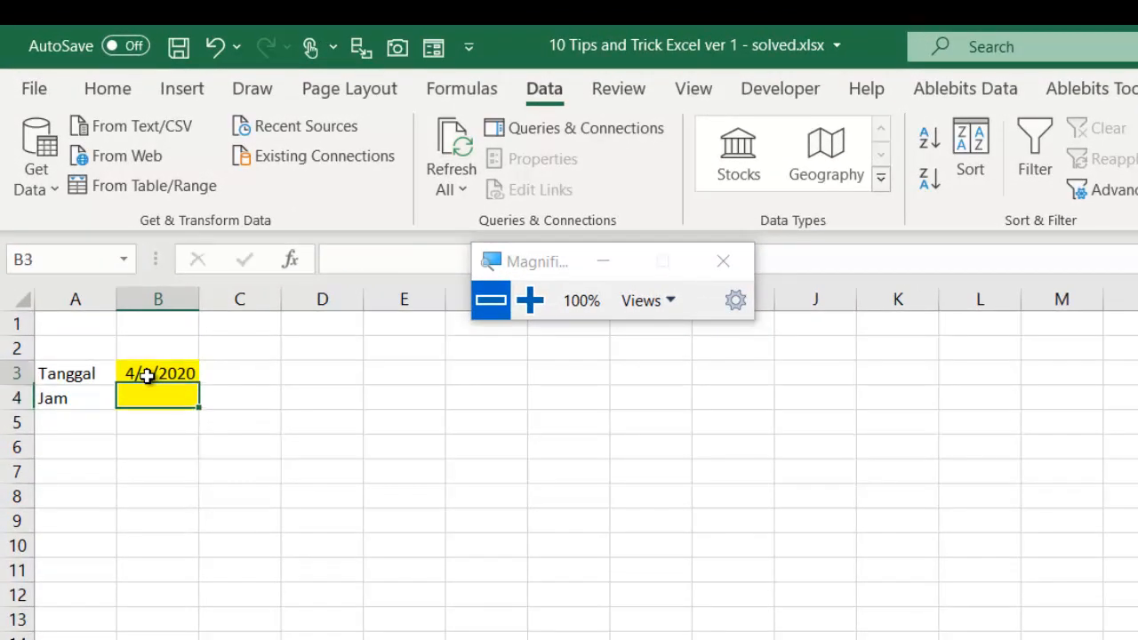
pyautogui.click(147, 376)
pyautogui.press('Delete')
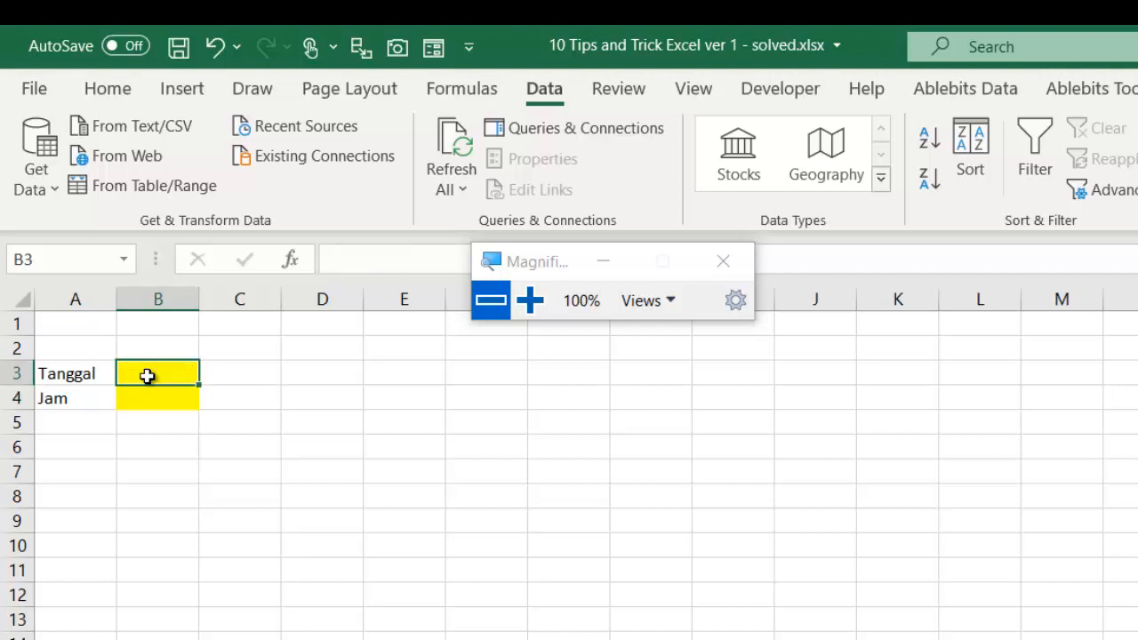
# Enter the shortcut note "CTRL ;" in cell E3 beside the Tanggal row.
pyautogui.click(380, 375)
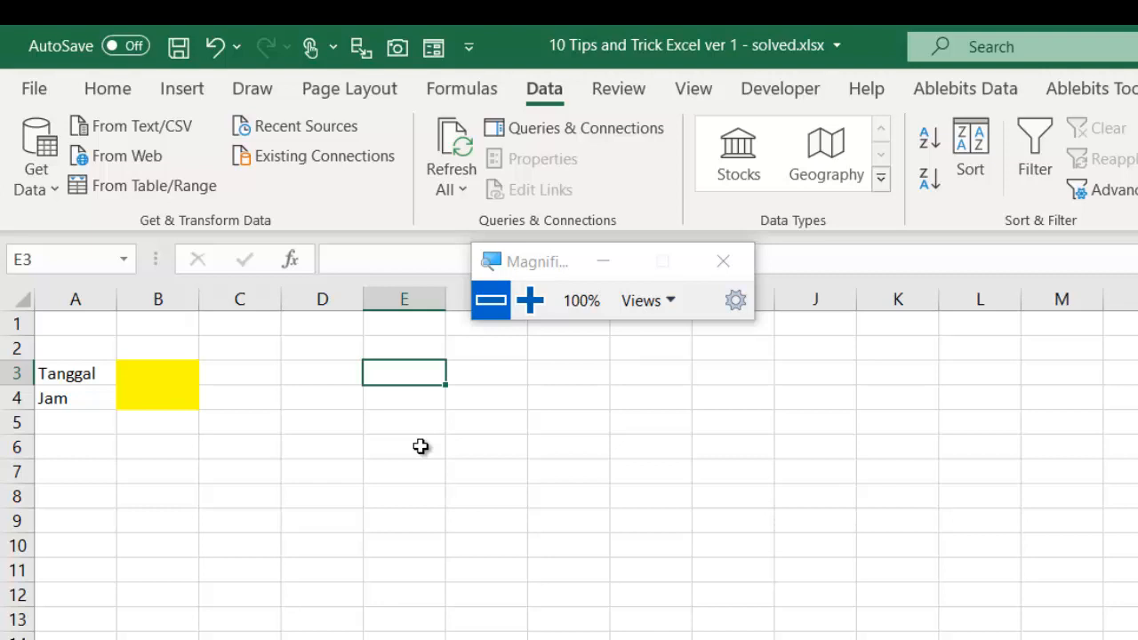
pyautogui.write('CTRL ;')
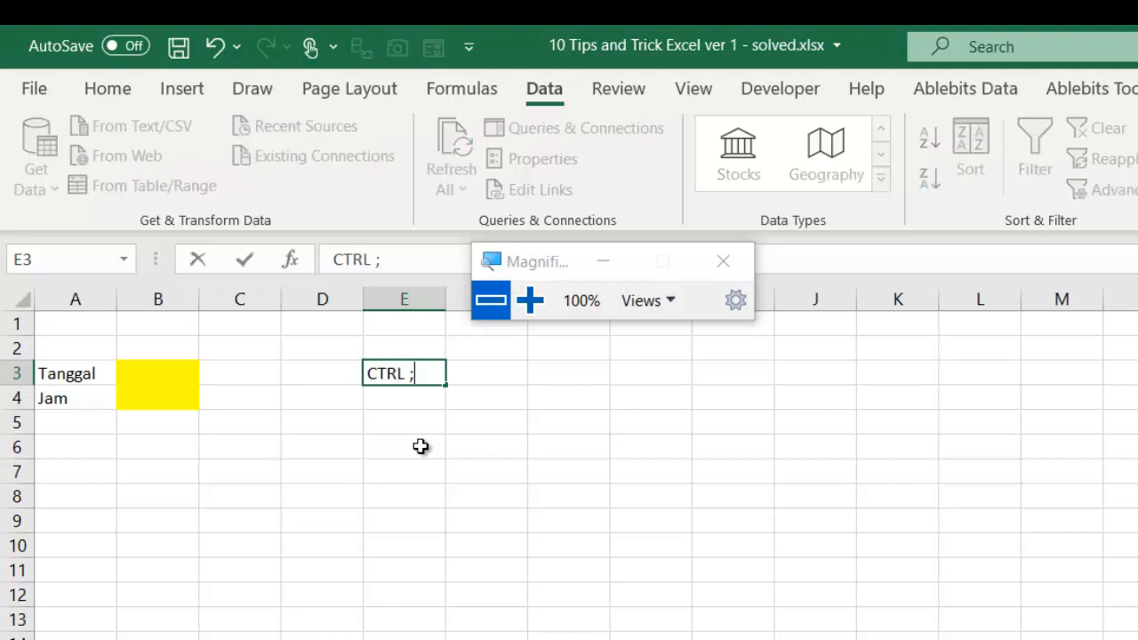
pyautogui.press('Return')
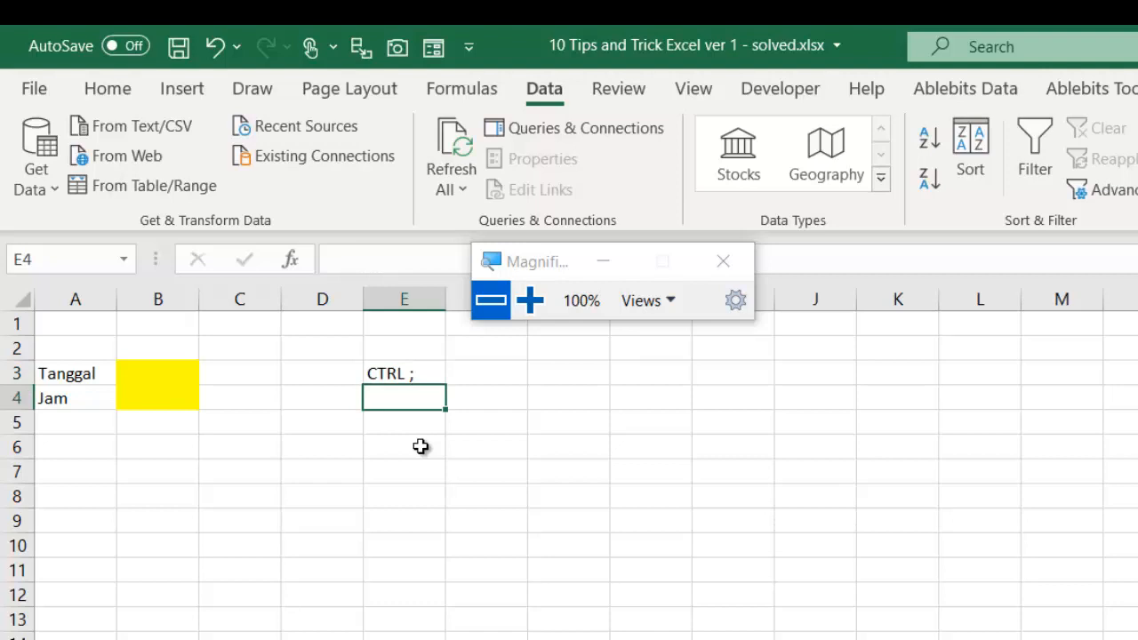
# Insert the current date in Tanggal cell B3 and the current time in Jam cell B4.
pyautogui.click(530, 301)
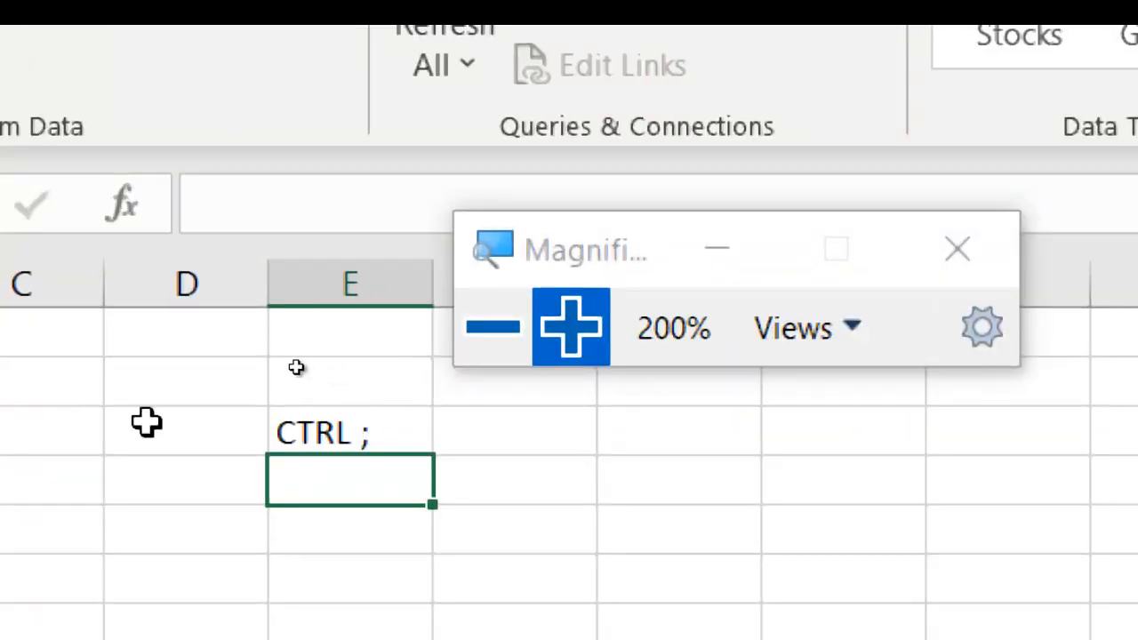
pyautogui.click(492, 327)
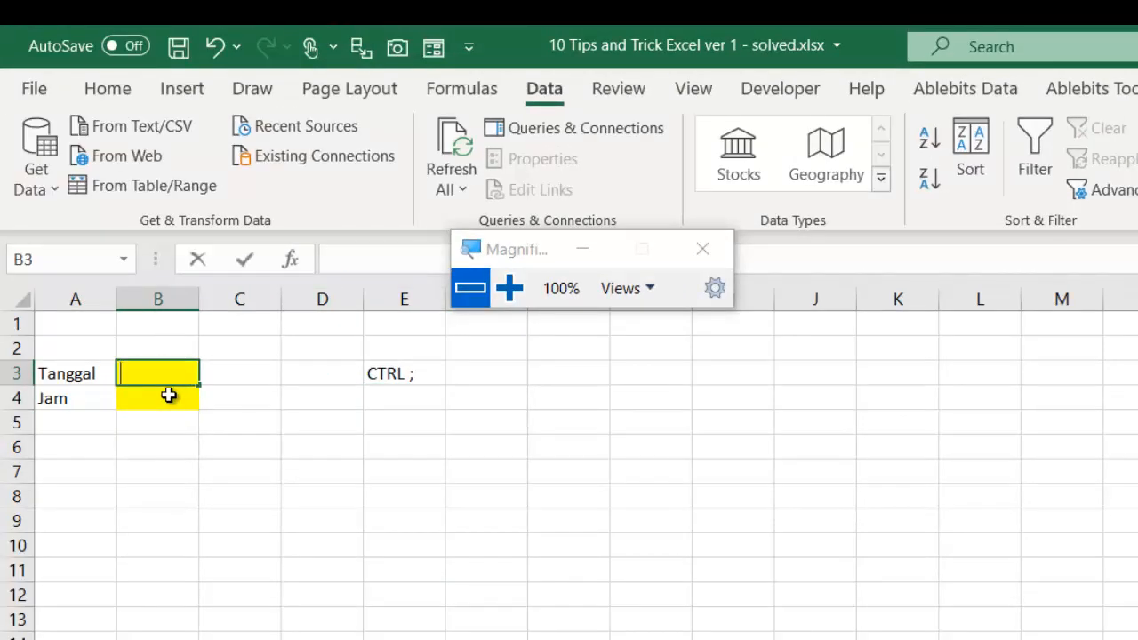
pyautogui.hotkey('ctrl', ';')
pyautogui.press('Return')
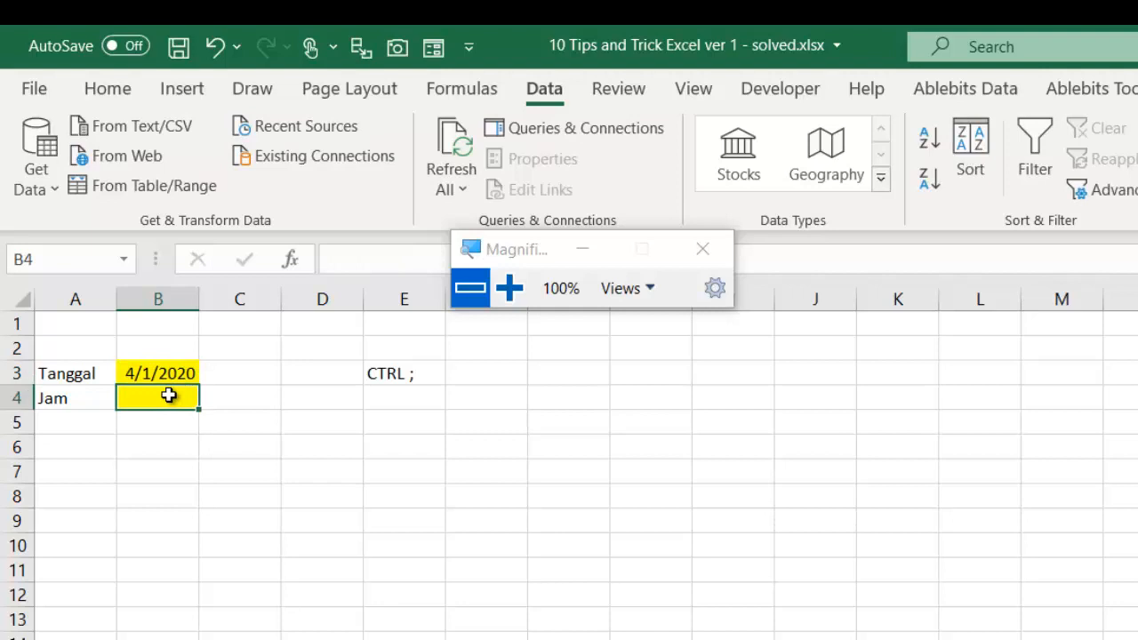
pyautogui.doubleClick(168, 396)
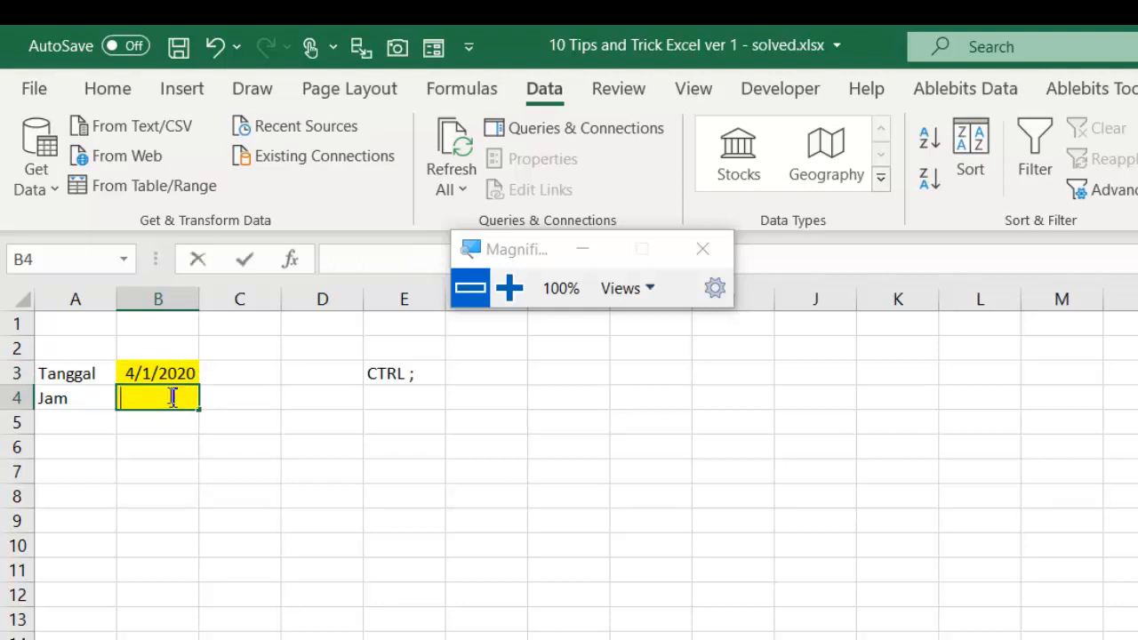
pyautogui.hotkey('ctrl', 'shift', ';')
pyautogui.press('Return')
# Copy the note from E3 into E4 and edit the copy to read "CTRL SHIFT ;".
pyautogui.press('Up')
pyautogui.press('Right')
pyautogui.press('Right')
pyautogui.press('Right')
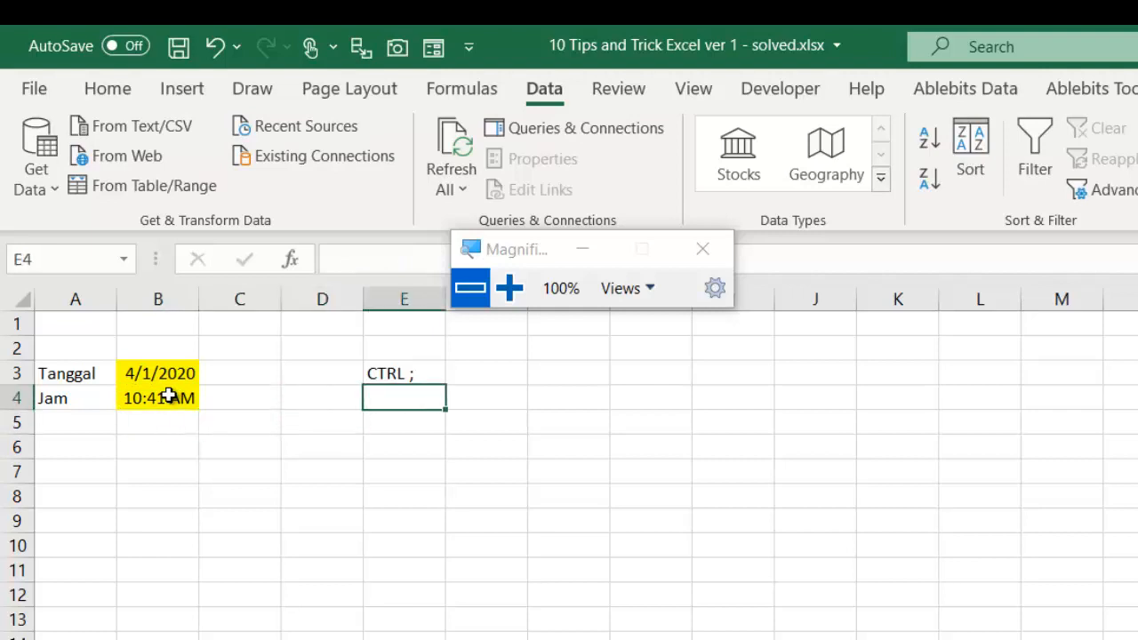
pyautogui.press('Up')
pyautogui.hotkey('ctrl', 'c')
pyautogui.press('Down')
pyautogui.press('Return')
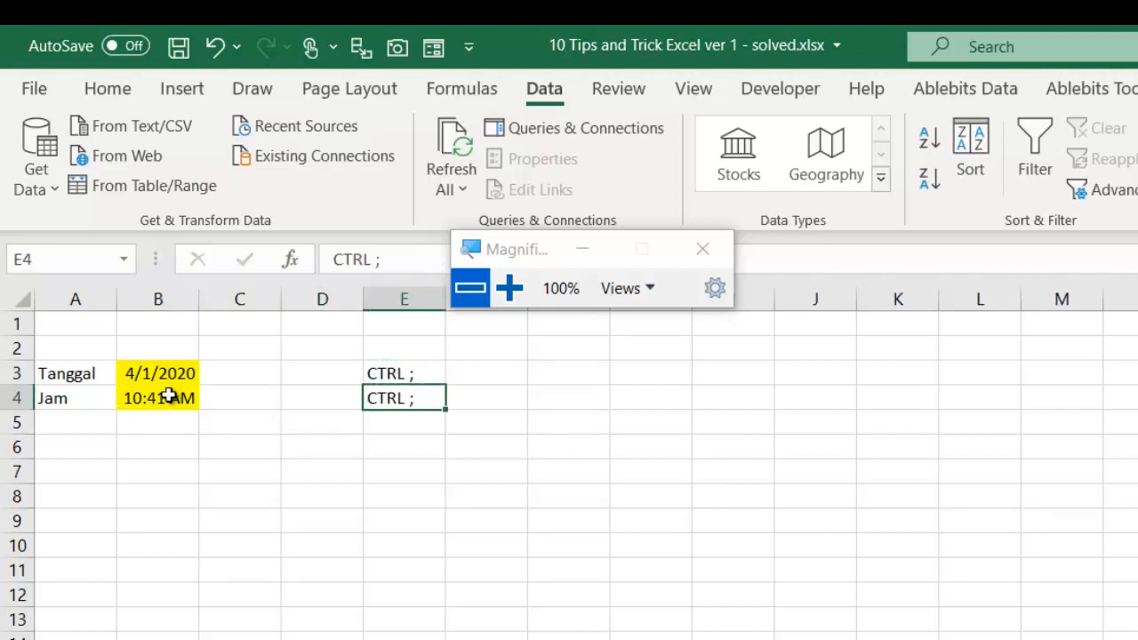
pyautogui.press('F2')
pyautogui.write('SHIFT')
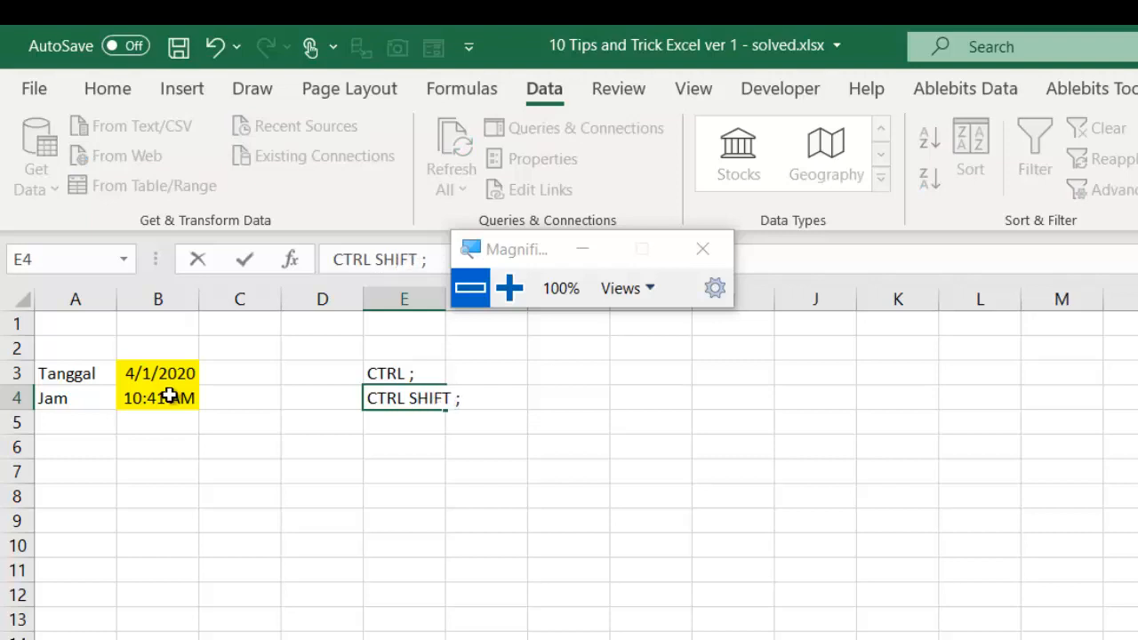
pyautogui.click(178, 543)
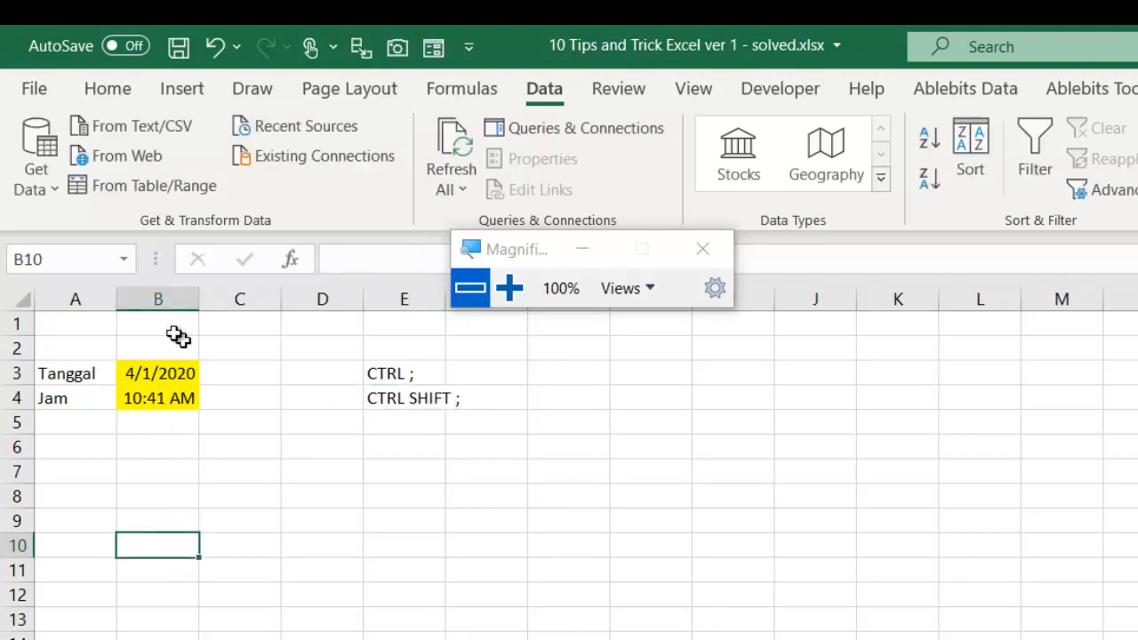
# Apply the day-month-year date format to cell B3, displaying it as 1-Apr-20.
pyautogui.click(164, 371)
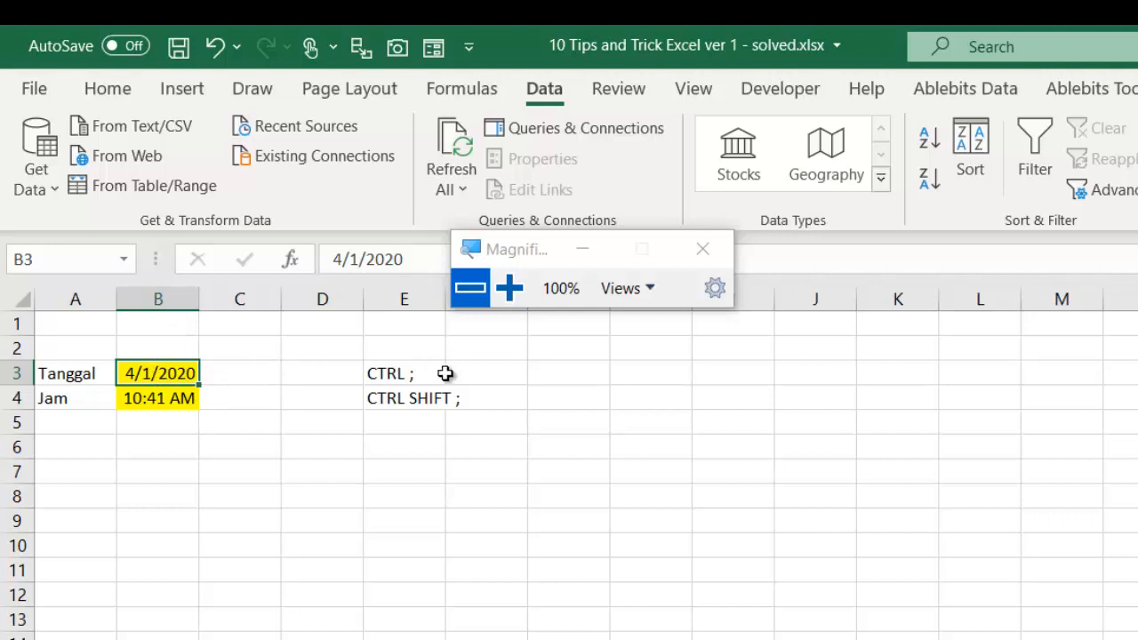
pyautogui.hotkey('ctrl', 'shift', '3')
pyautogui.press('Down')
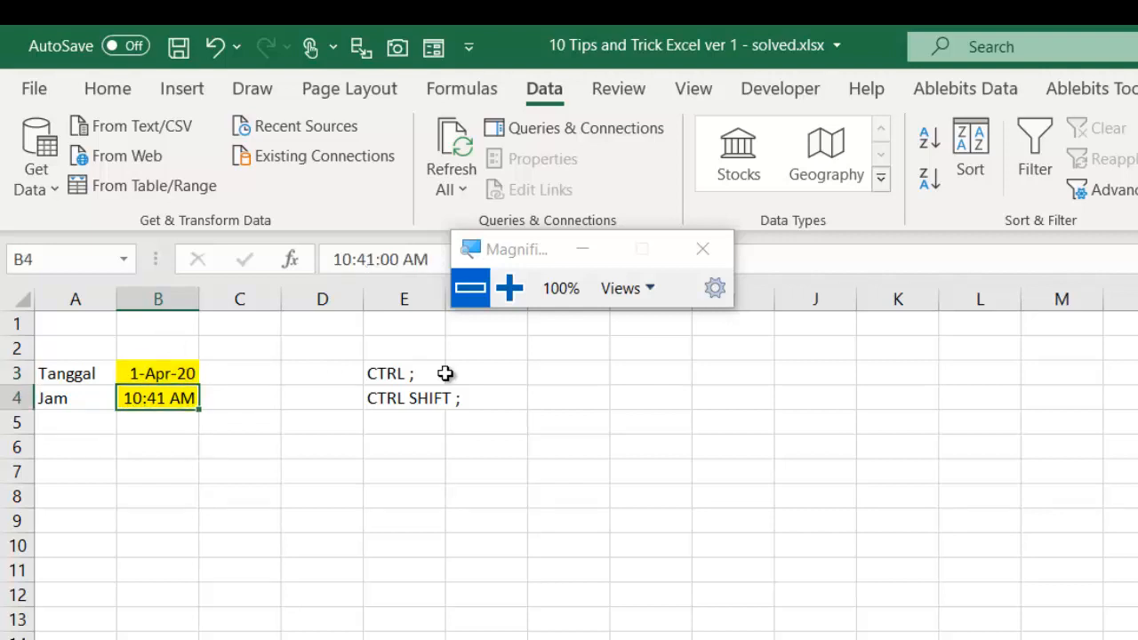
# Enter the note "CTRL SHIFT 3" in cell G3 and return to cell B4.
pyautogui.press('Right')
pyautogui.press('Right')
pyautogui.press('Right')
pyautogui.press('Right')
pyautogui.press('Right')
pyautogui.press('Up')
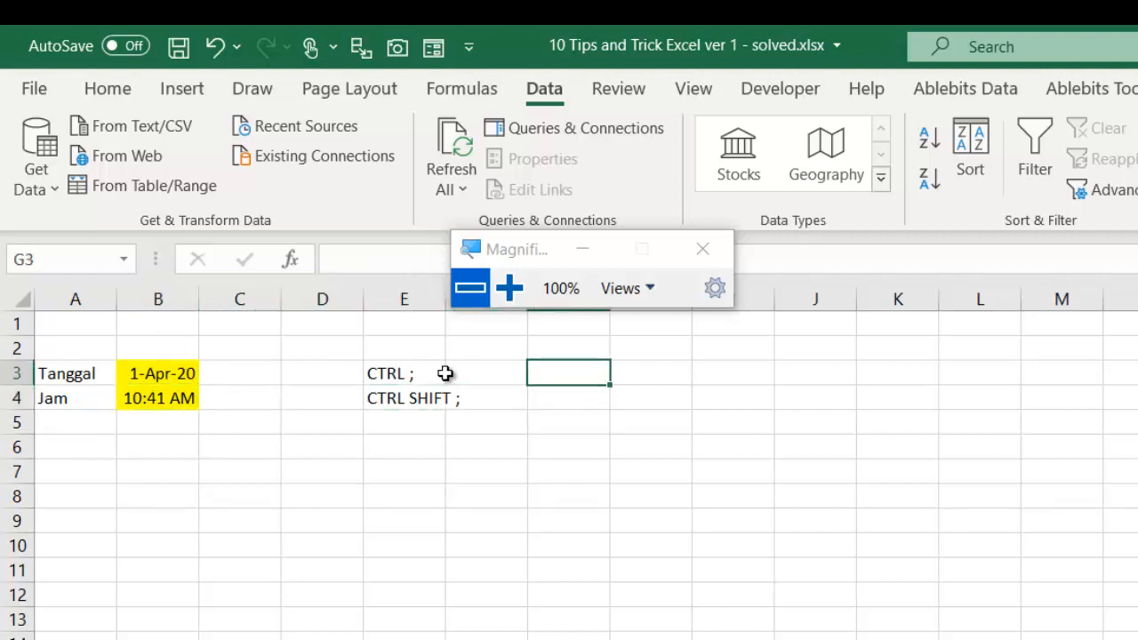
pyautogui.write('CTRL')
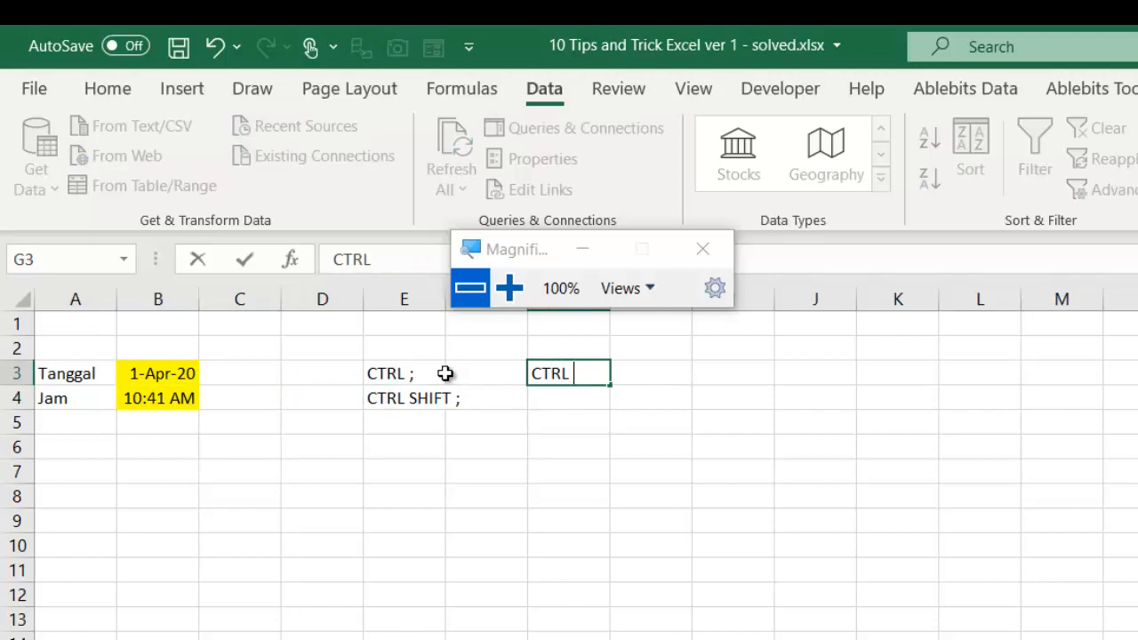
pyautogui.write(' SHIF')
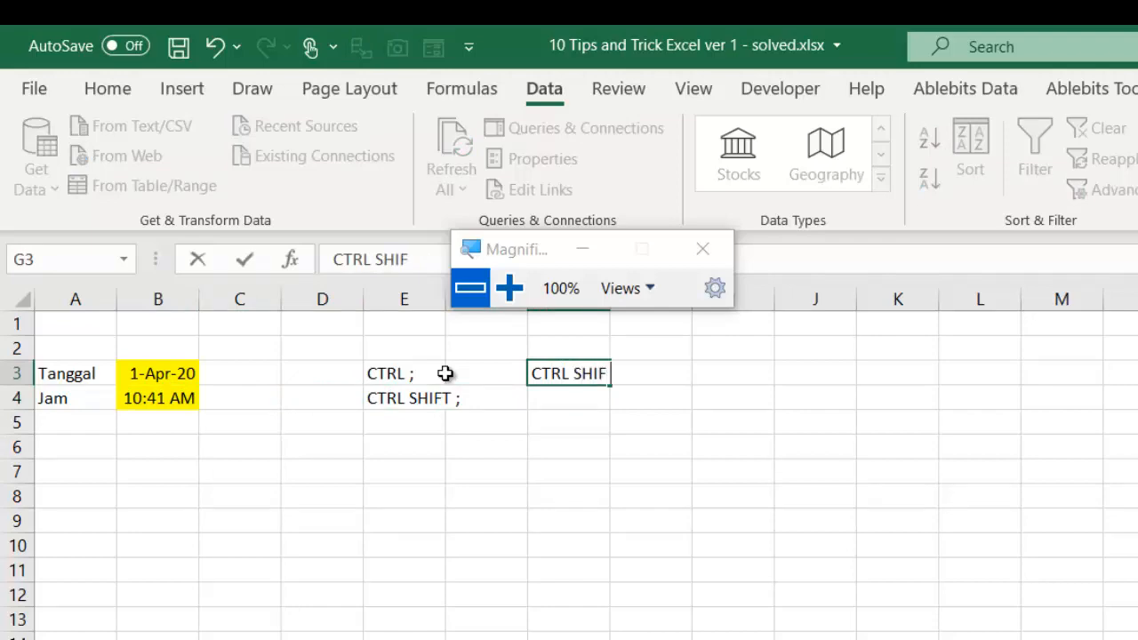
pyautogui.write('T 3')
pyautogui.press('Return')
pyautogui.press('Left')
pyautogui.press('Left')
pyautogui.press('Left')
pyautogui.press('Left')
pyautogui.press('Left')
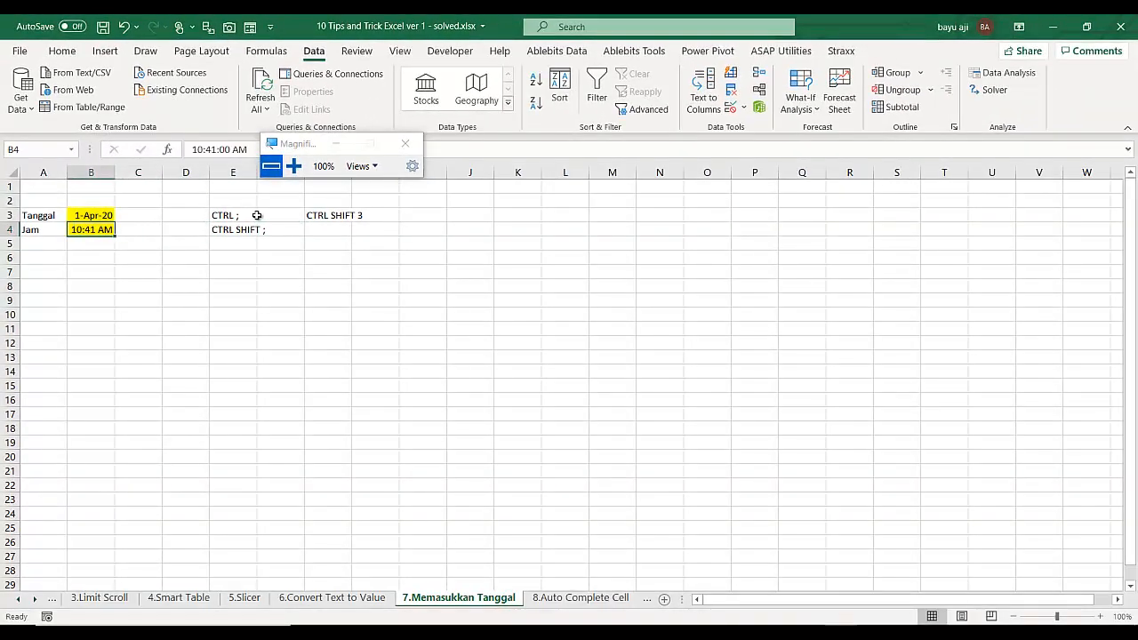
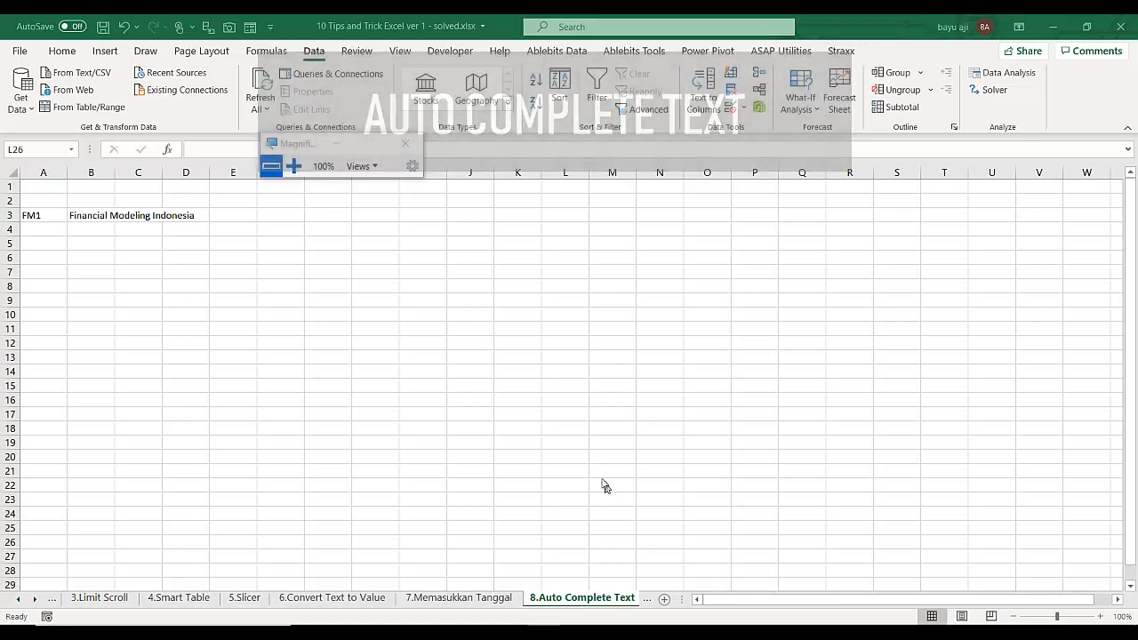
# Enter the text "FM1" in cell B6 of the 8.Auto Complete Text sheet.
pyautogui.click(90, 230)
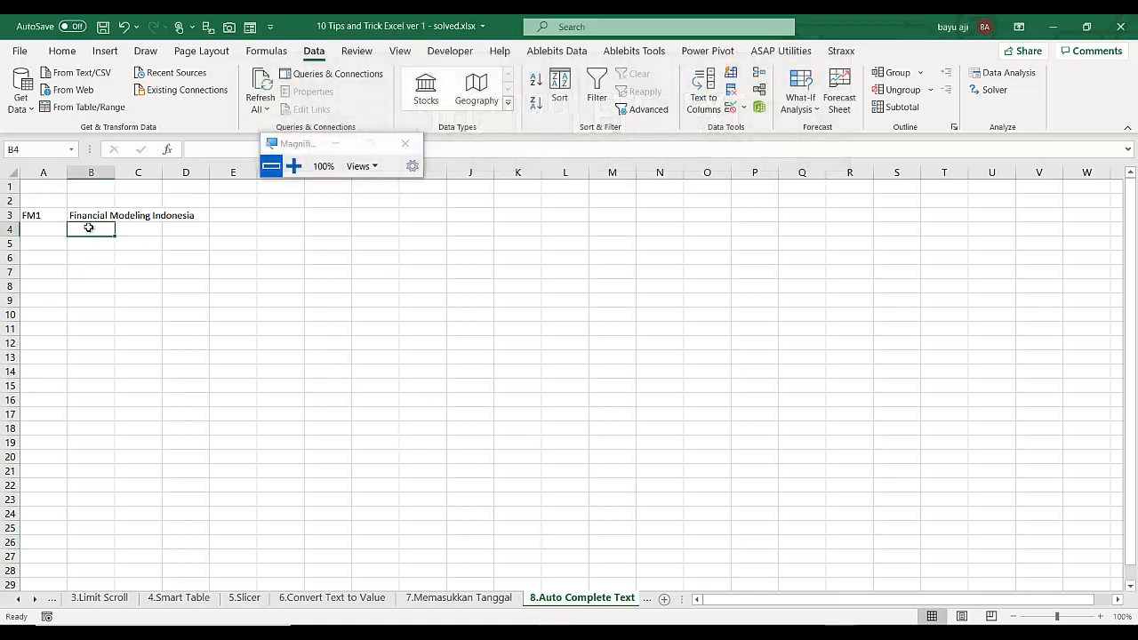
pyautogui.click(102, 258)
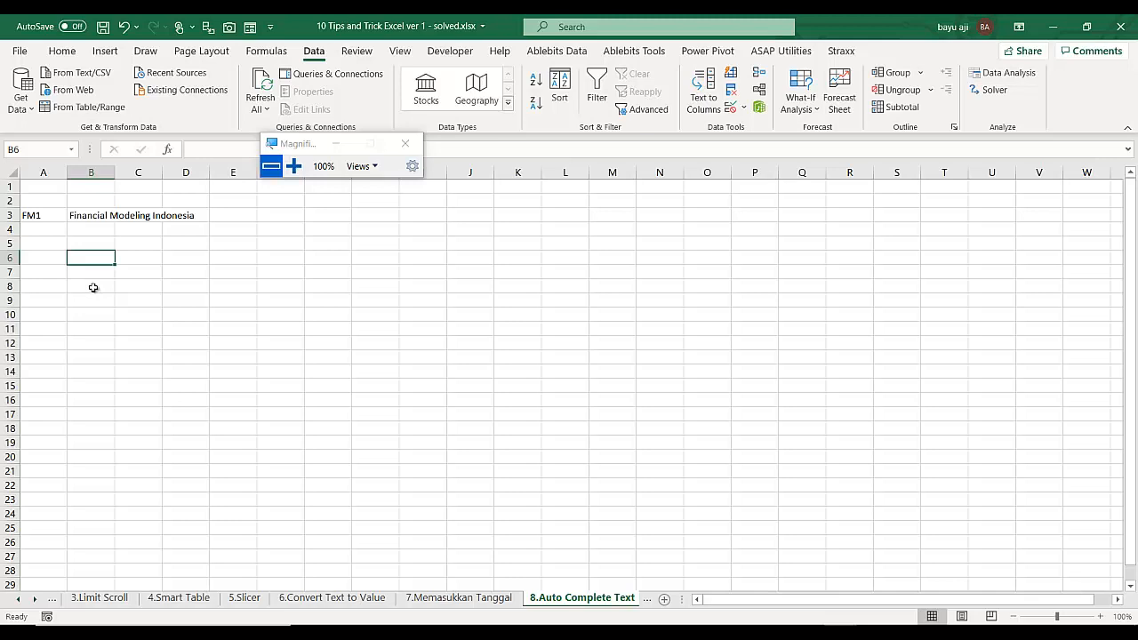
pyautogui.write('F')
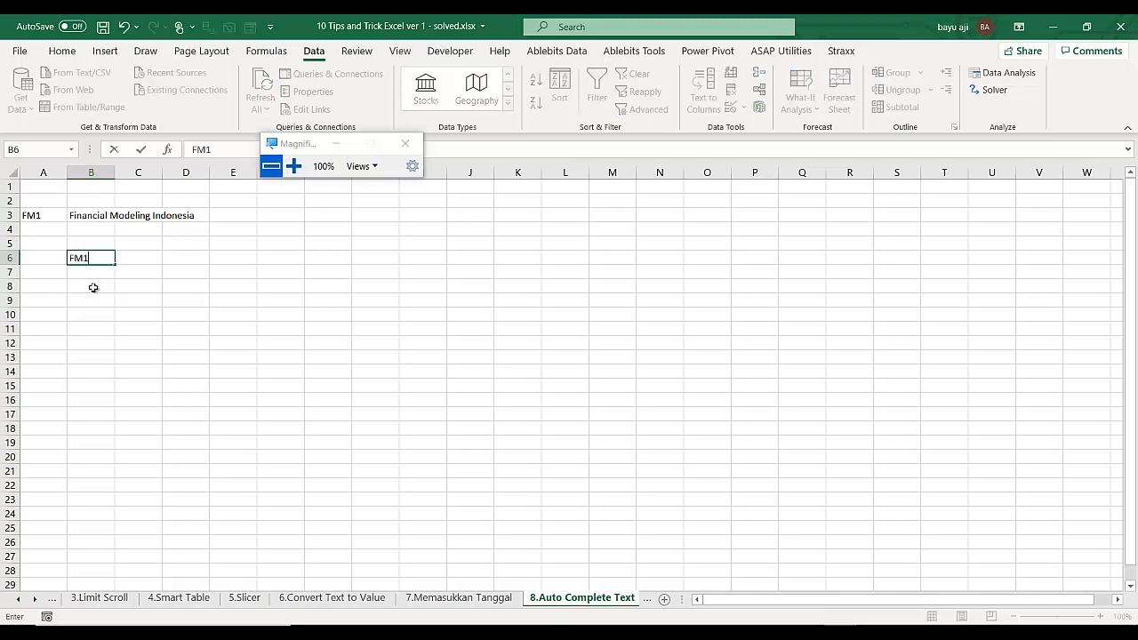
pyautogui.write('M1')
pyautogui.press('Return')
# Compare the entry with the full phrase in B3 and clear cell B6.
pyautogui.press('Up')
pyautogui.press('Up')
pyautogui.press('Up')
pyautogui.press('Up')
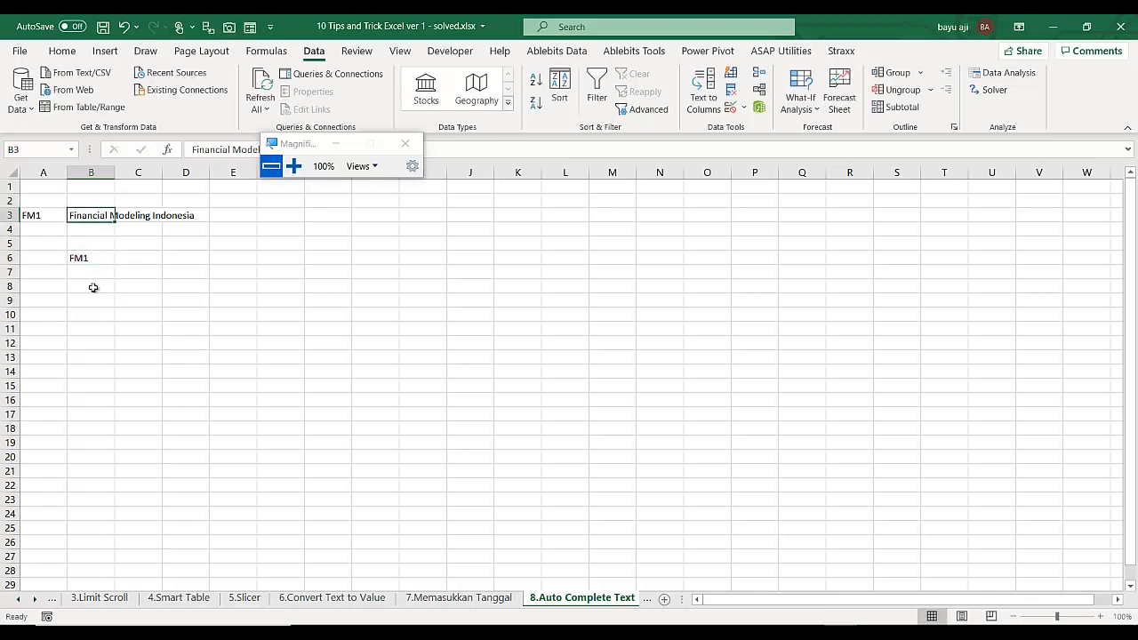
pyautogui.press('Down')
pyautogui.press('Down')
pyautogui.press('Down')
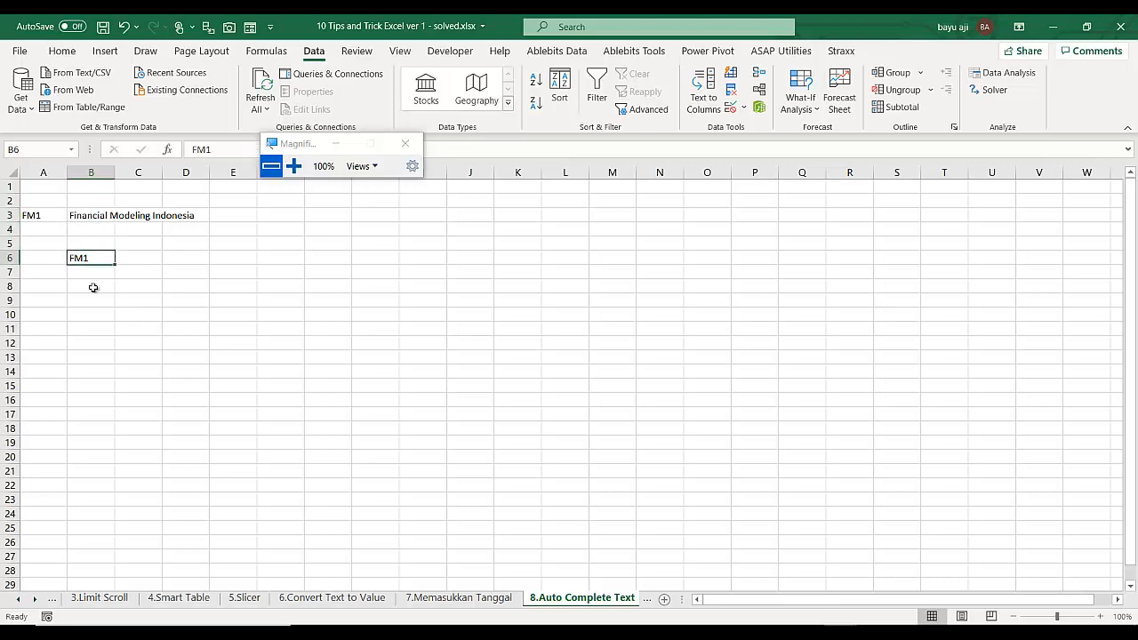
pyautogui.press('Delete')
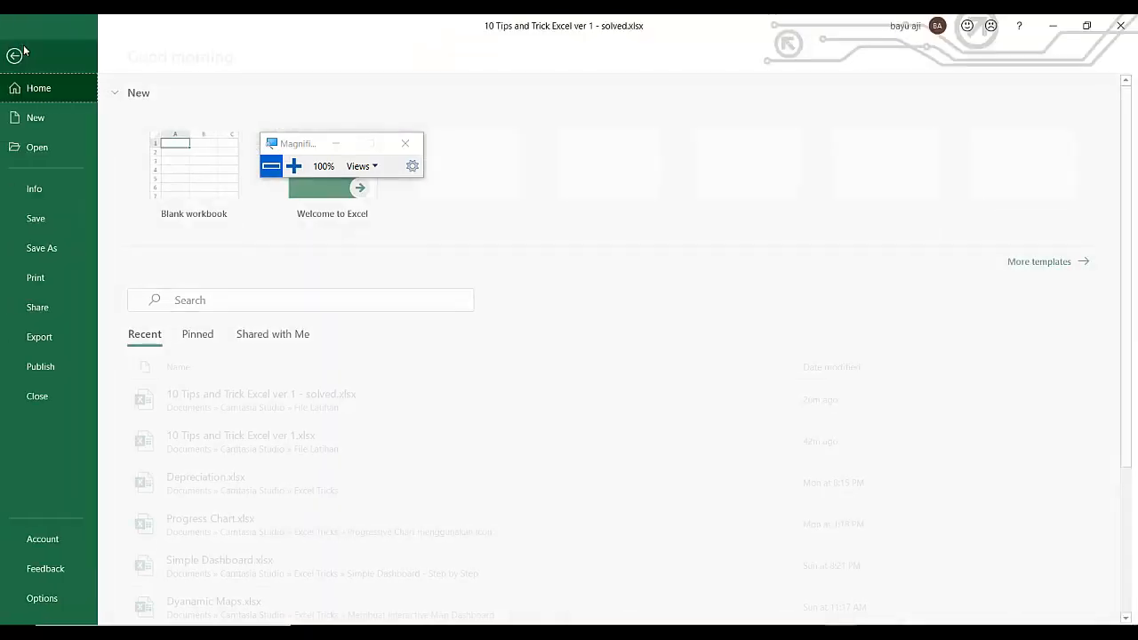
# Open the AutoCorrect settings from the proofing section of the Excel options.
pyautogui.click(26, 51)
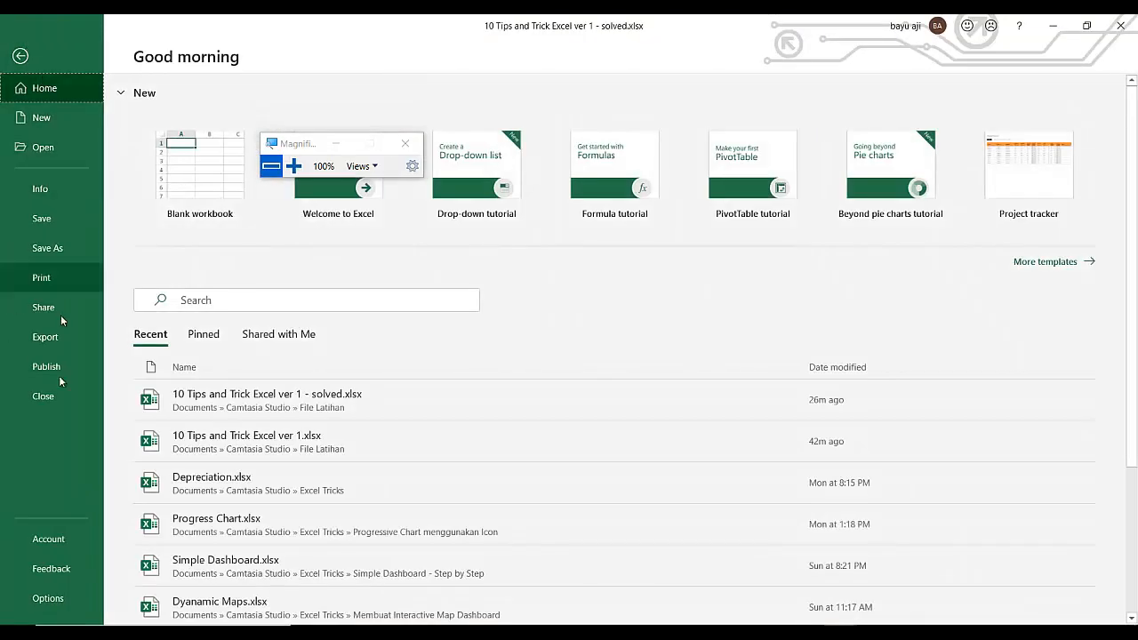
pyautogui.click(38, 604)
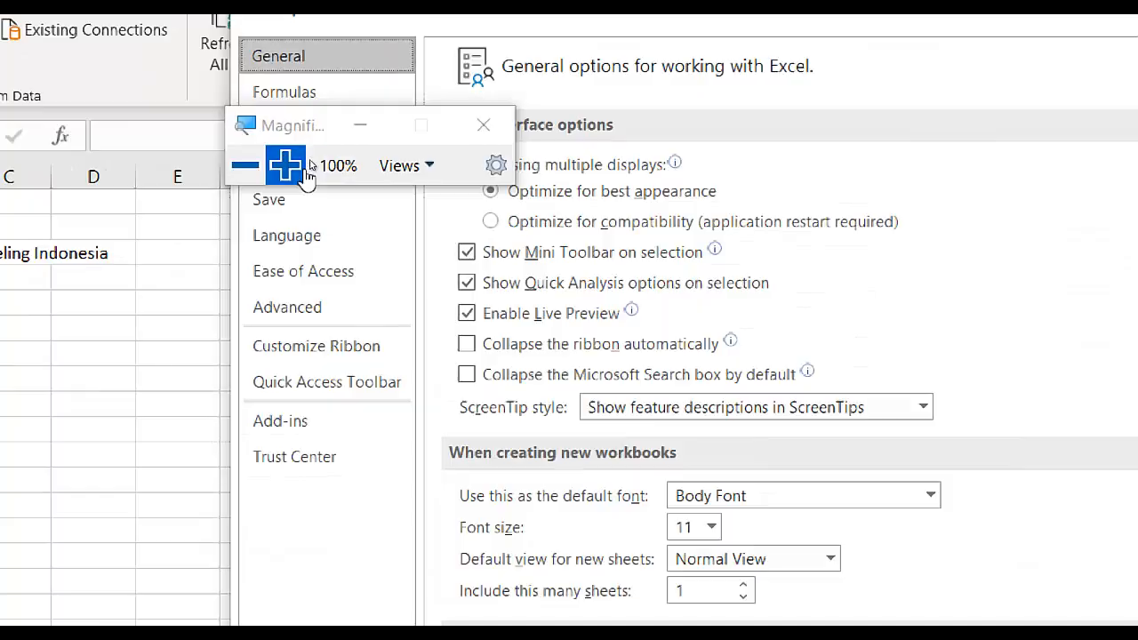
pyautogui.click(286, 165)
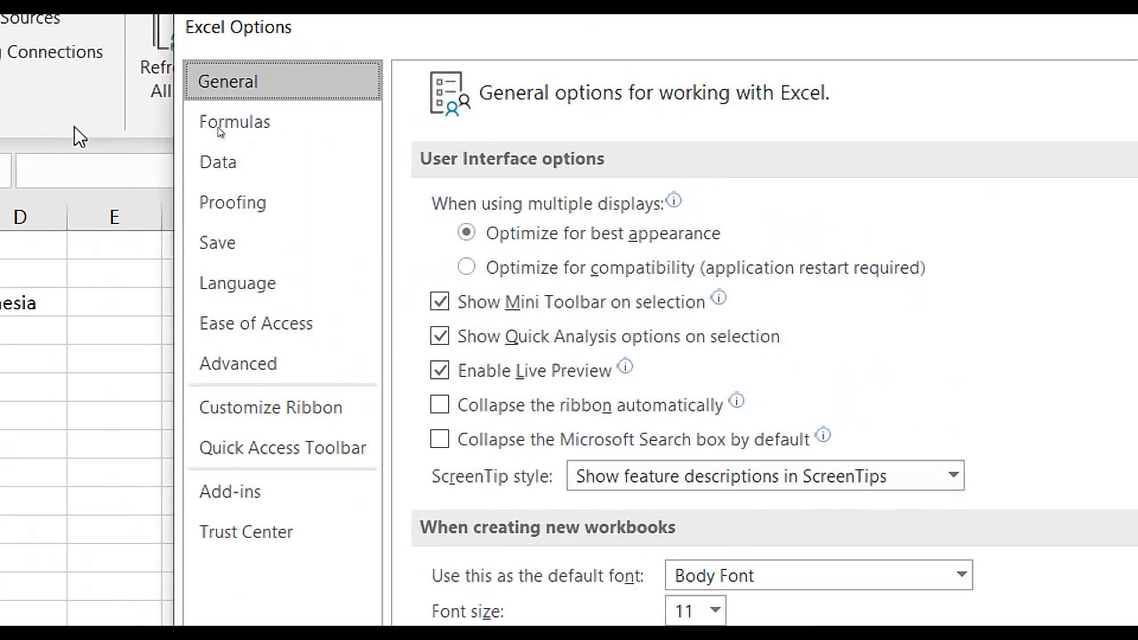
pyautogui.click(250, 208)
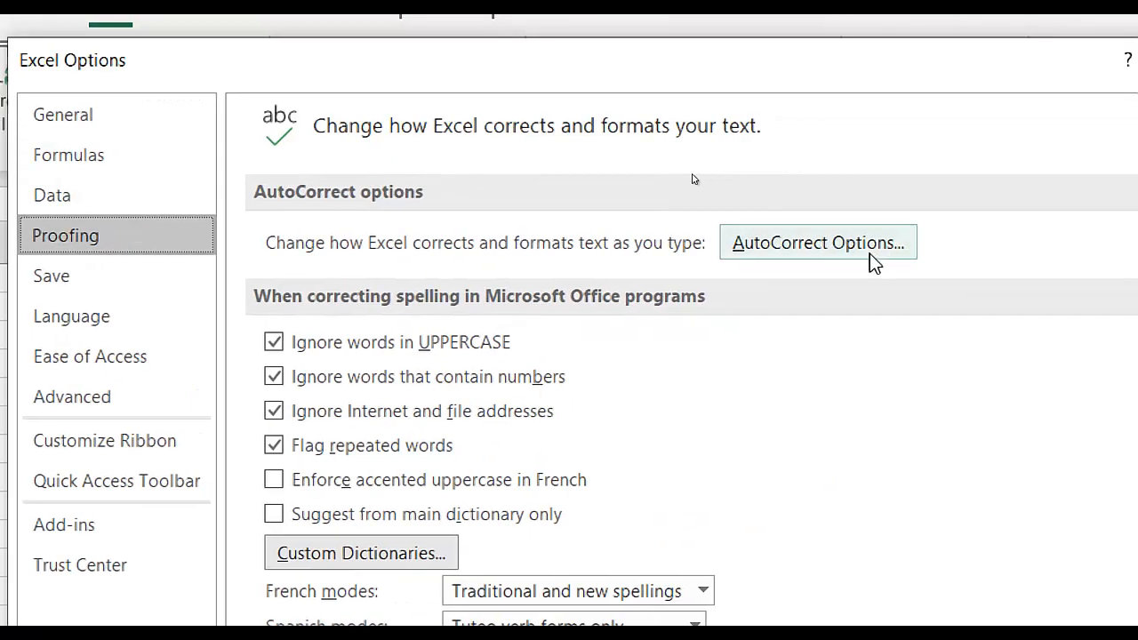
pyautogui.click(844, 251)
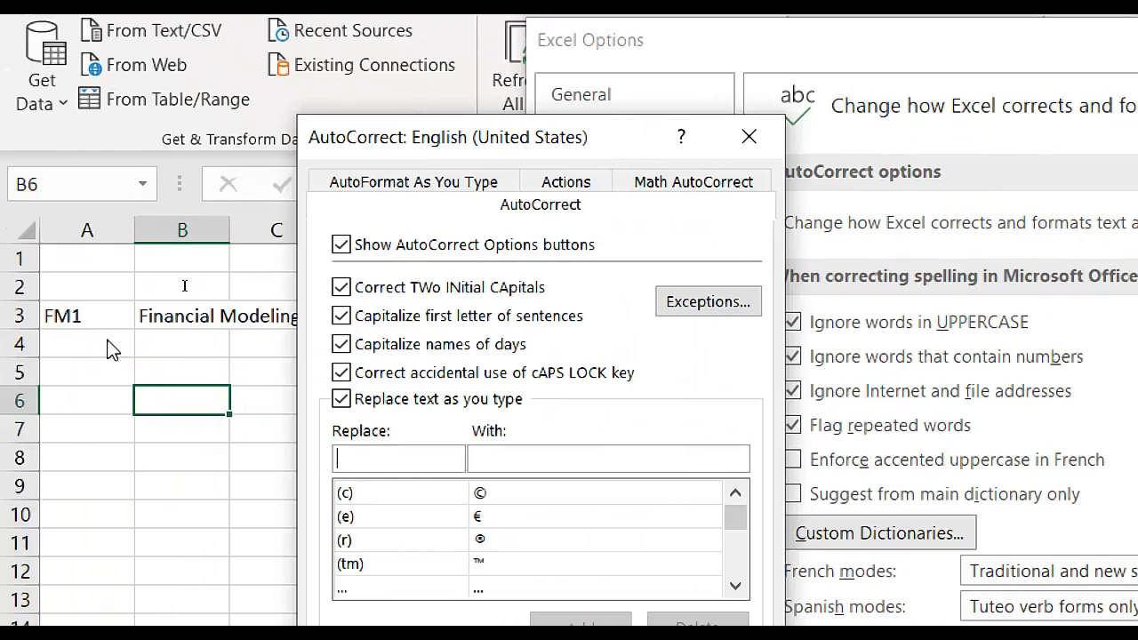
# Look up the existing AutoCorrect replacement for "teh" and clear the looked-up text.
pyautogui.click(370, 462)
pyautogui.write('te')
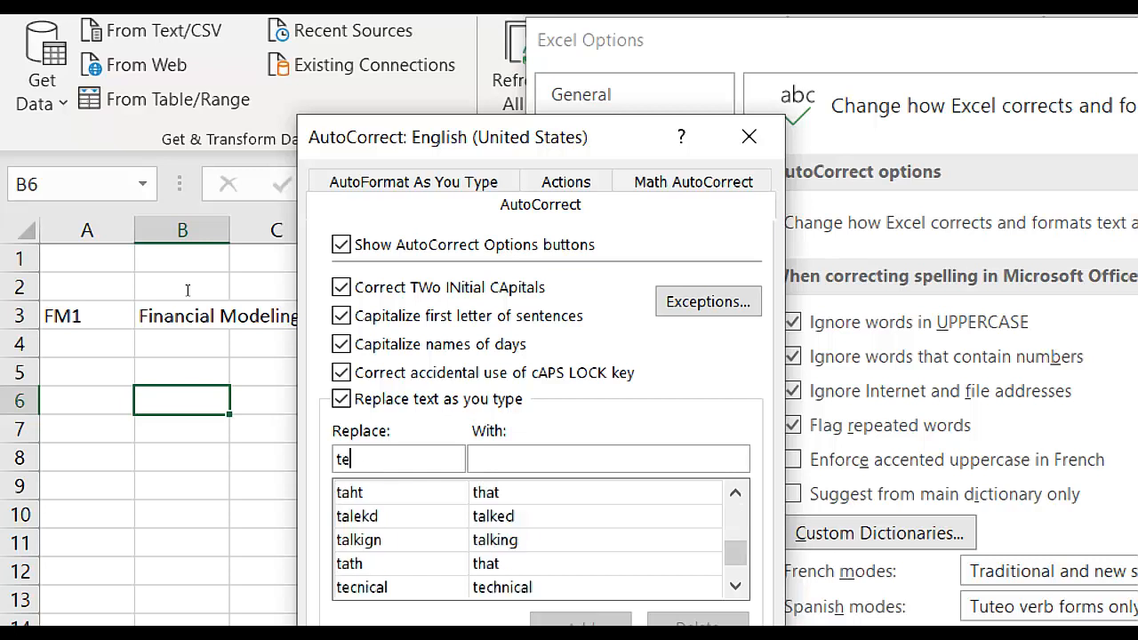
pyautogui.write('h')
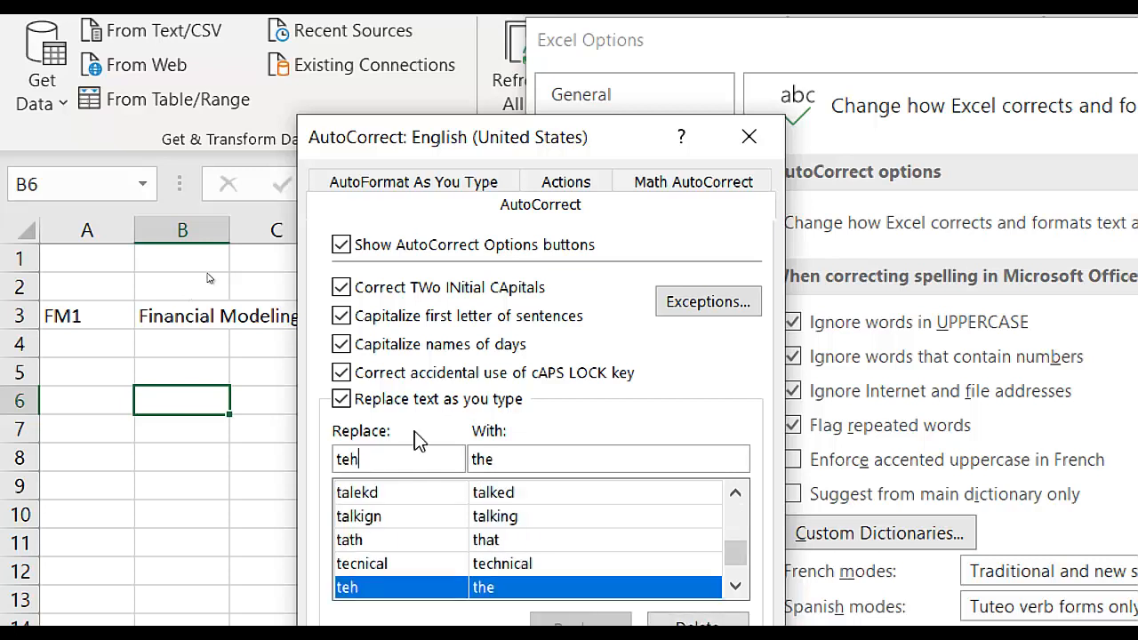
pyautogui.press('BackSpace')
pyautogui.press('BackSpace')
pyautogui.press('BackSpace')
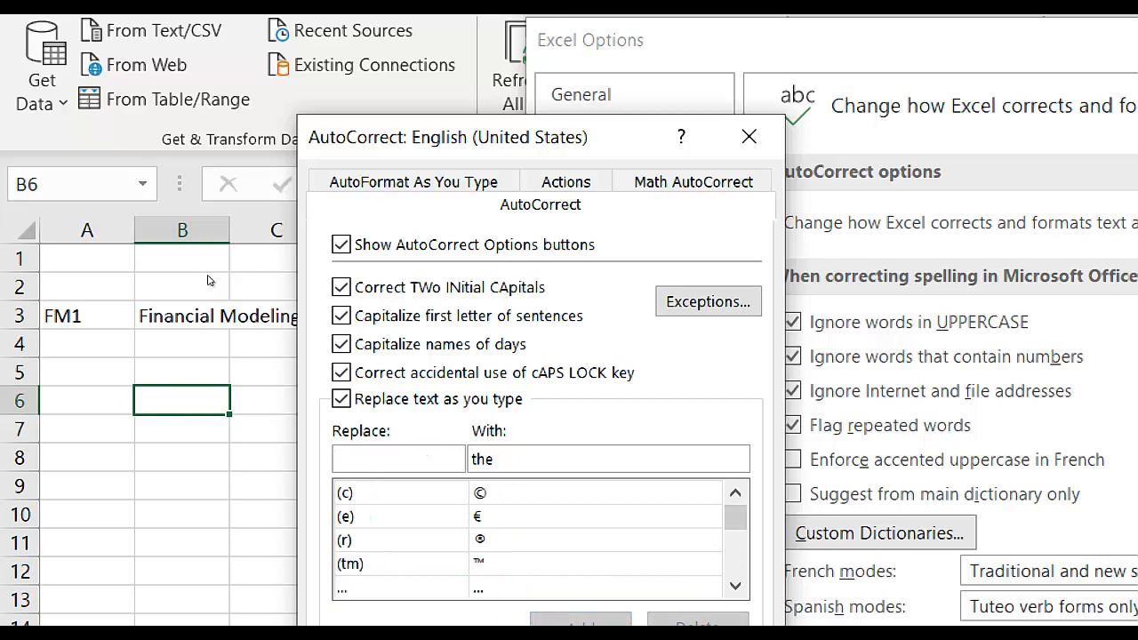
# Add an AutoCorrect entry that replaces "FM1" with "Financial Modeling Indonesia" and confirm the options.
pyautogui.write('FM1')
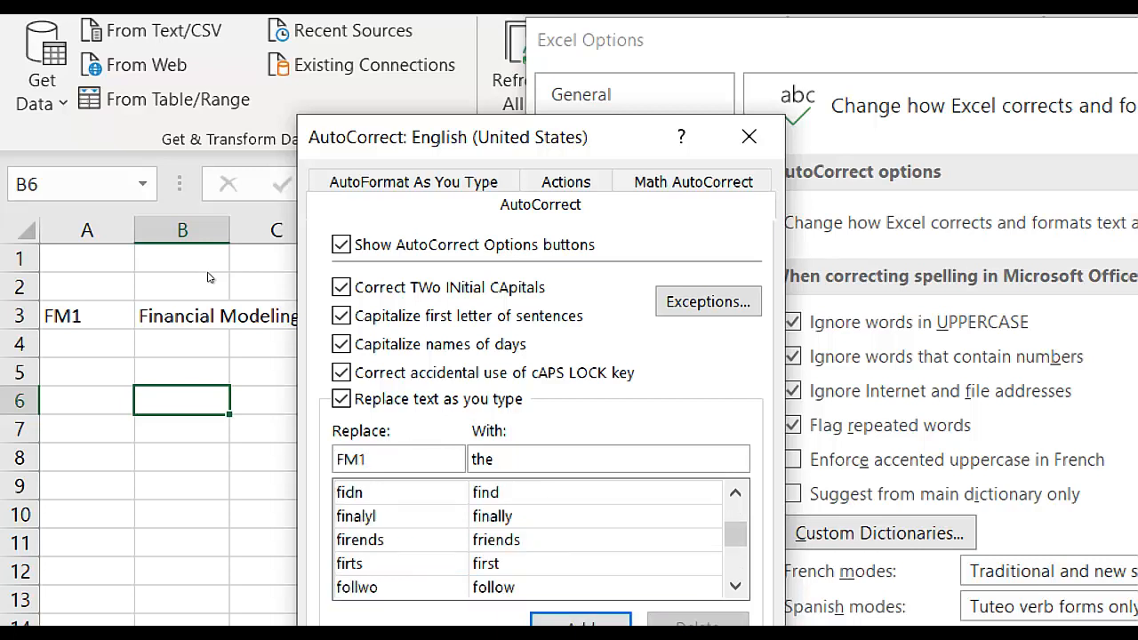
pyautogui.press('Tab')
pyautogui.write('Fu')
pyautogui.write('nancial Mode')
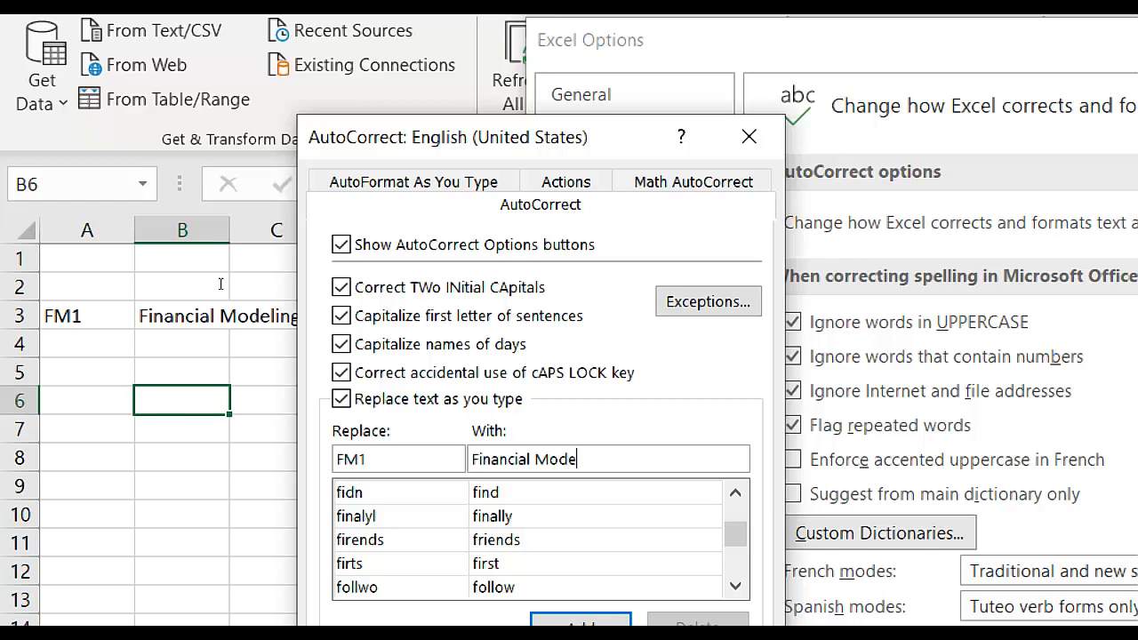
pyautogui.write('ling Indonesia')
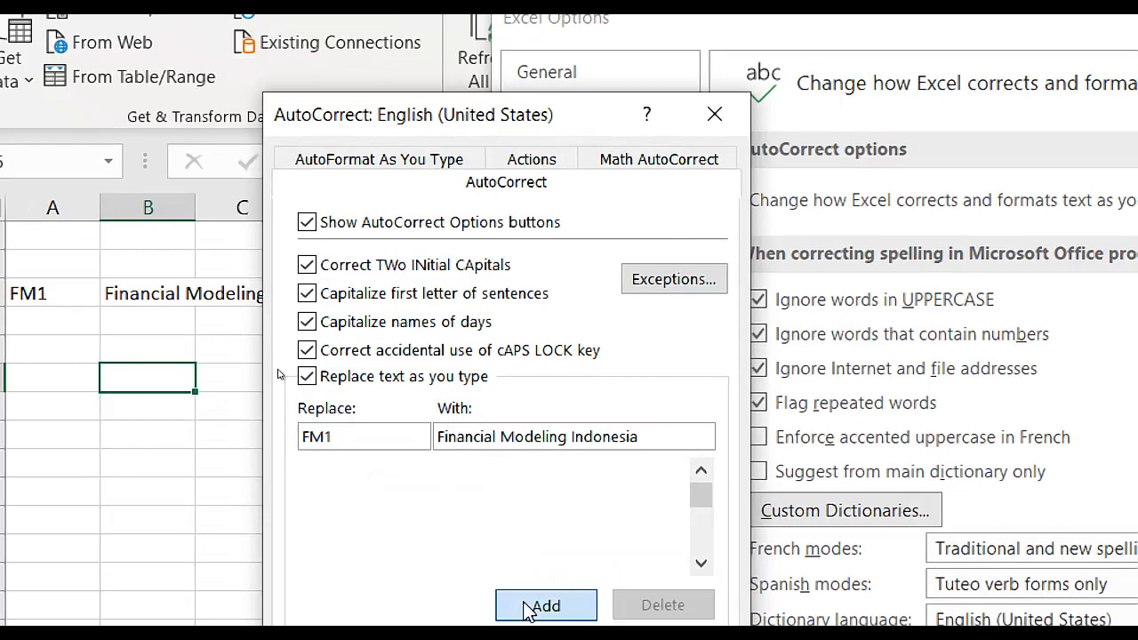
pyautogui.click(558, 628)
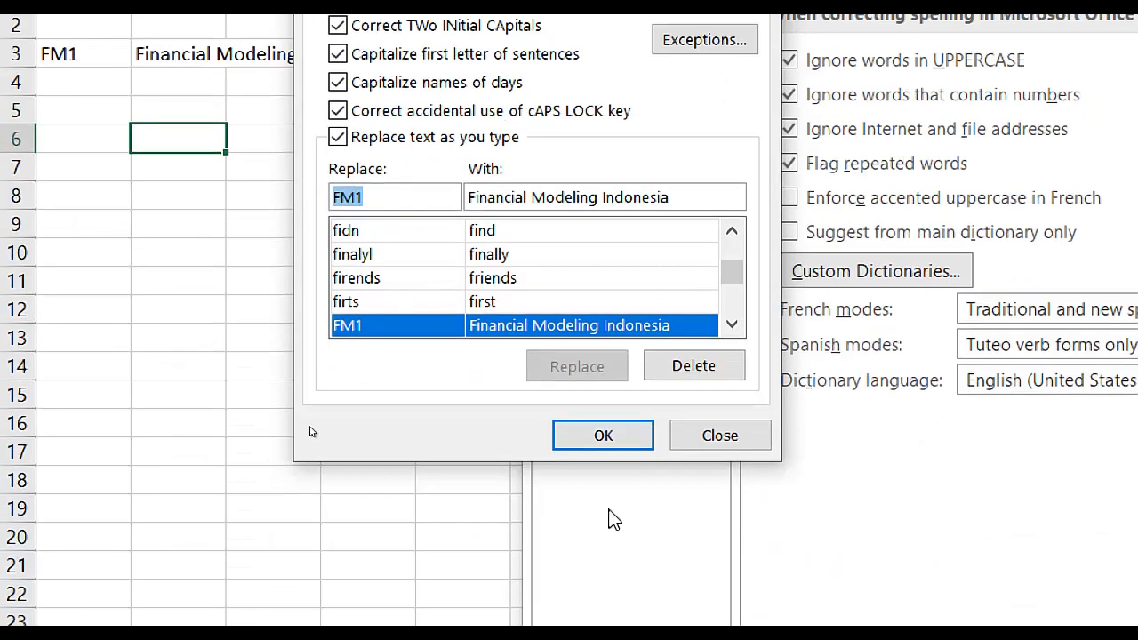
pyautogui.click(631, 432)
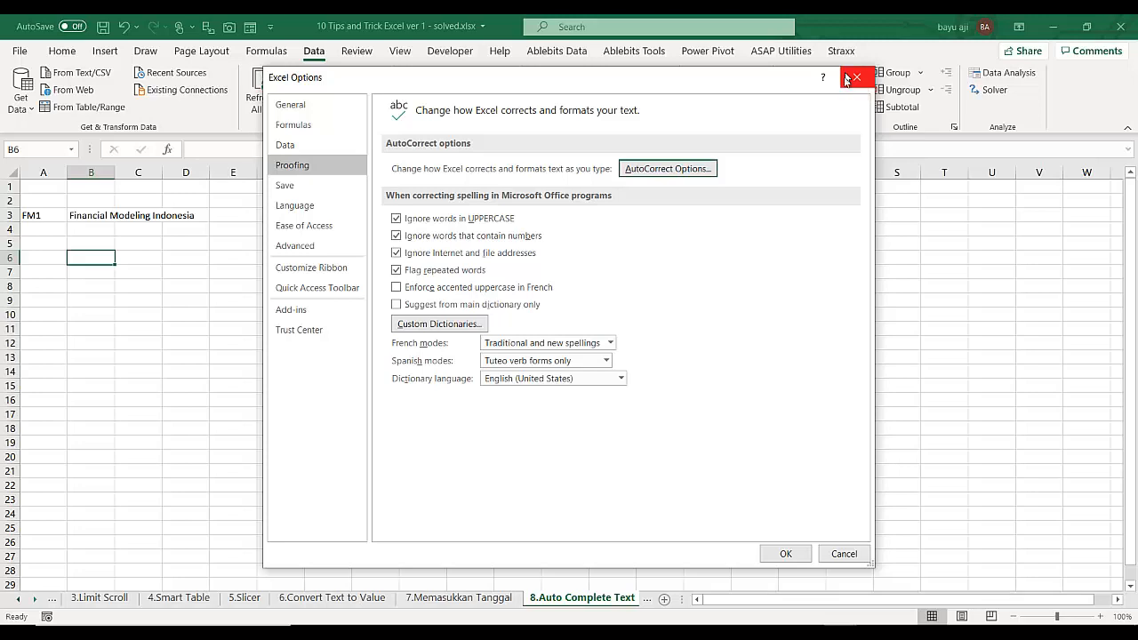
pyautogui.click(787, 552)
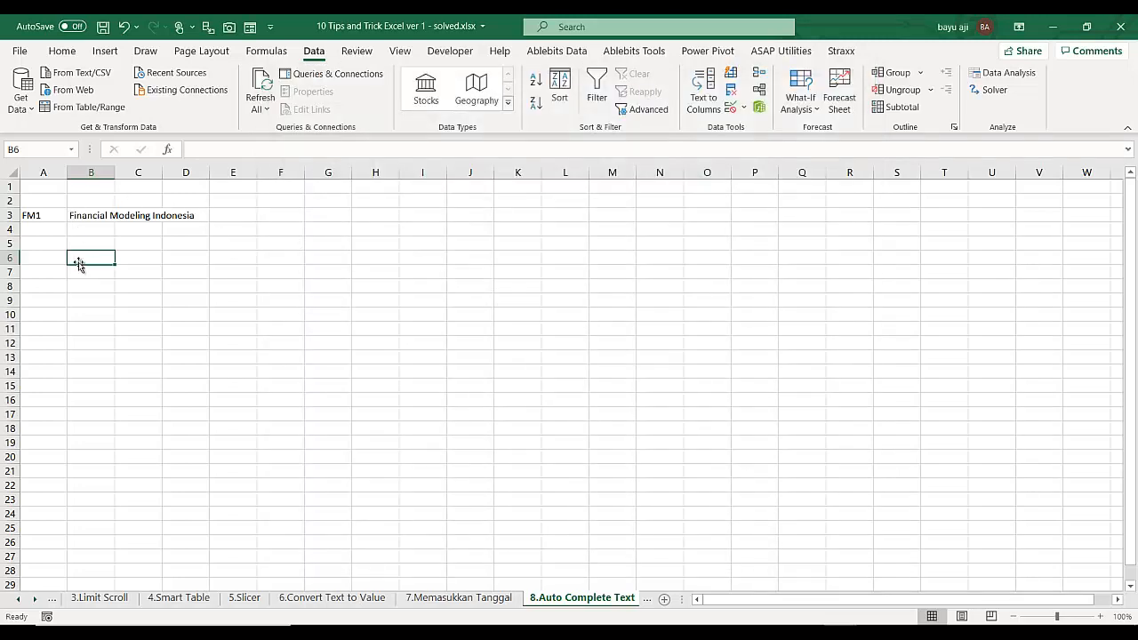
# Enter "FM1" in cell B6 so AutoCorrect expands it to the full phrase.
pyautogui.write('F')
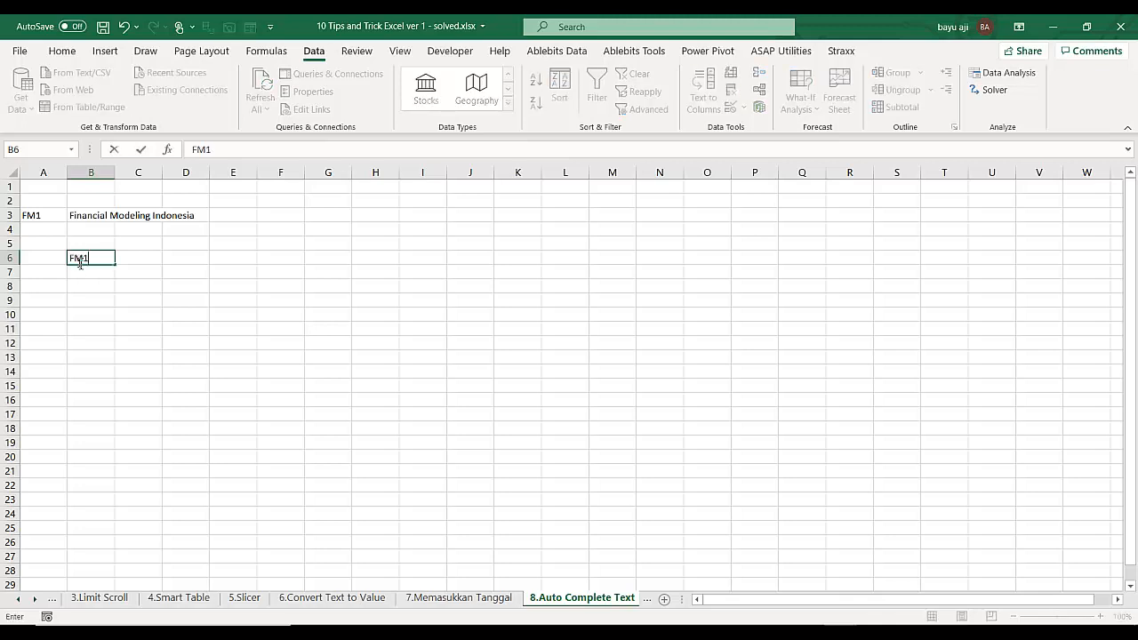
pyautogui.write('M1')
pyautogui.press('Return')
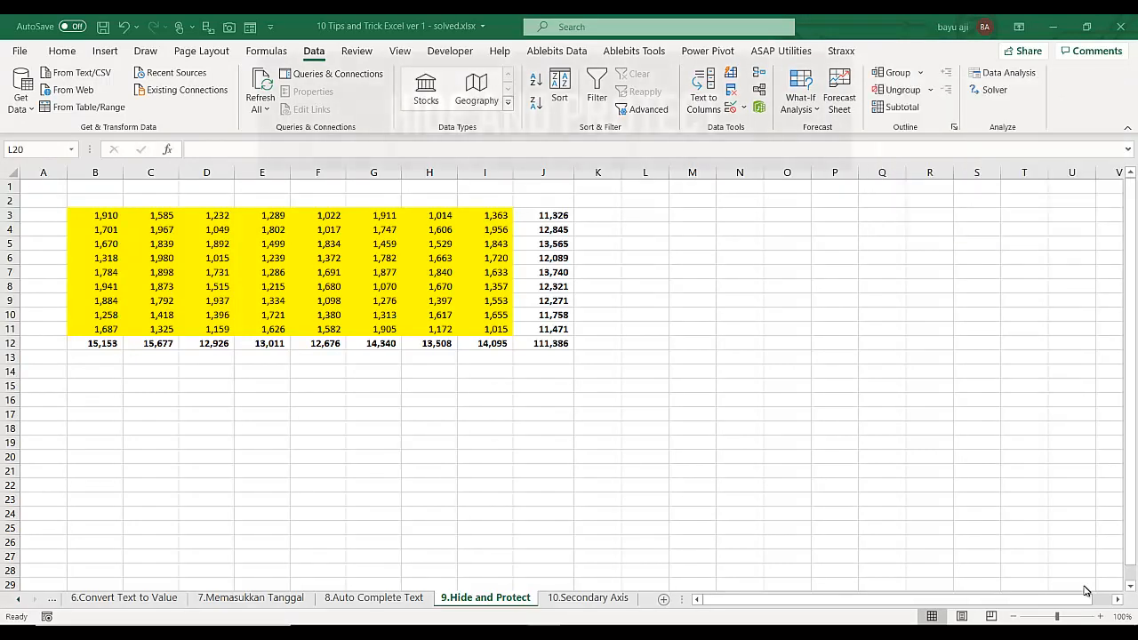
# Examine the yellow input range B3:I11 and the total formulas in row 12 and column J on the 9.Hide and Protect sheet.
pyautogui.click(403, 288)
pyautogui.moveTo(92, 346); pyautogui.dragTo(543, 360)
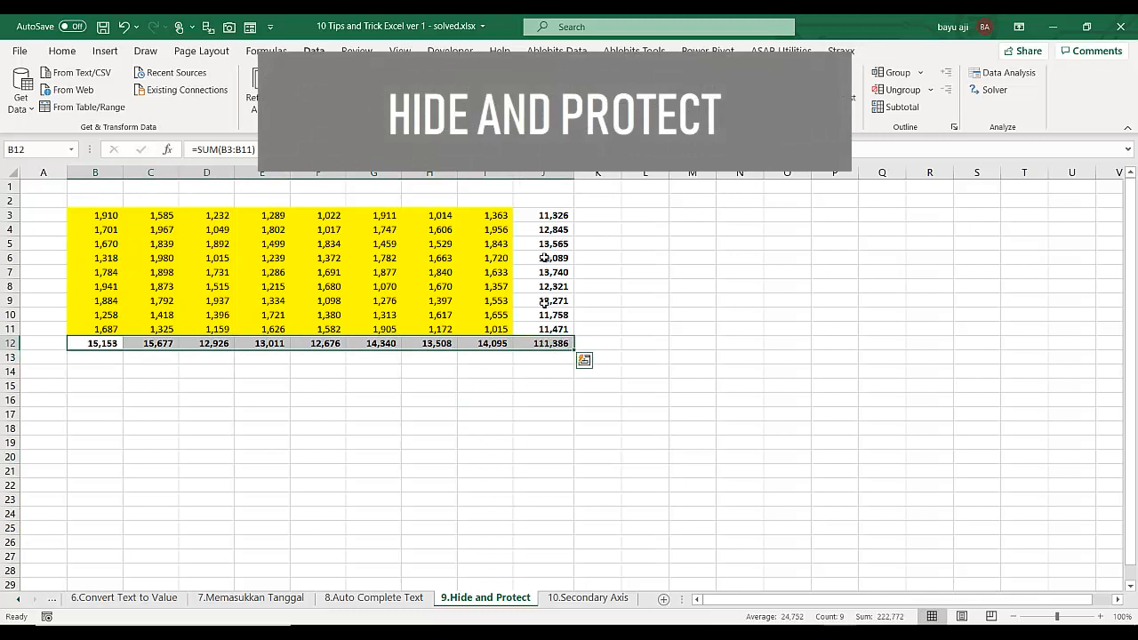
pyautogui.click(420, 218)
pyautogui.moveTo(414, 230); pyautogui.dragTo(98, 313)
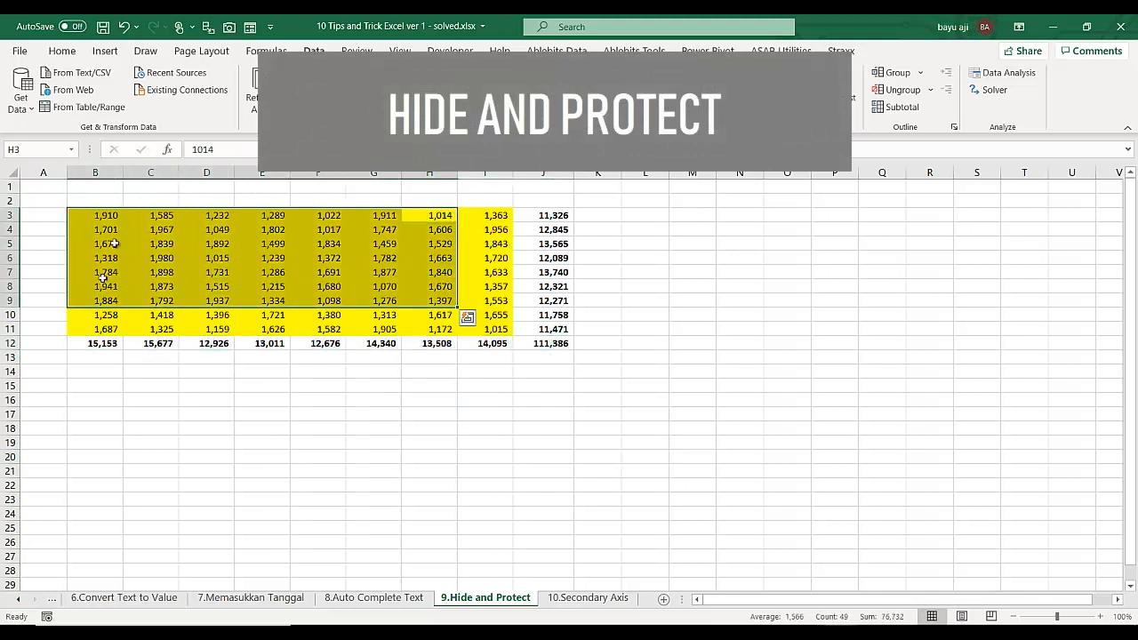
pyautogui.moveTo(110, 220); pyautogui.dragTo(490, 329)
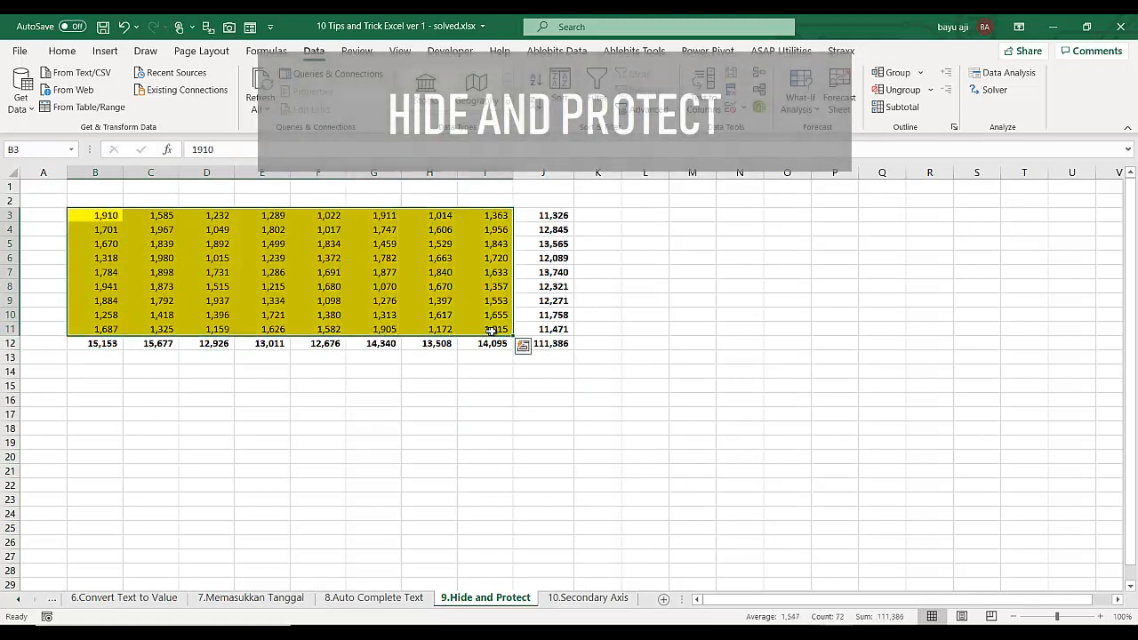
pyautogui.moveTo(543, 216); pyautogui.dragTo(556, 347)
pyautogui.moveTo(111, 345); pyautogui.dragTo(498, 344)
pyautogui.moveTo(545, 216); pyautogui.dragTo(528, 342)
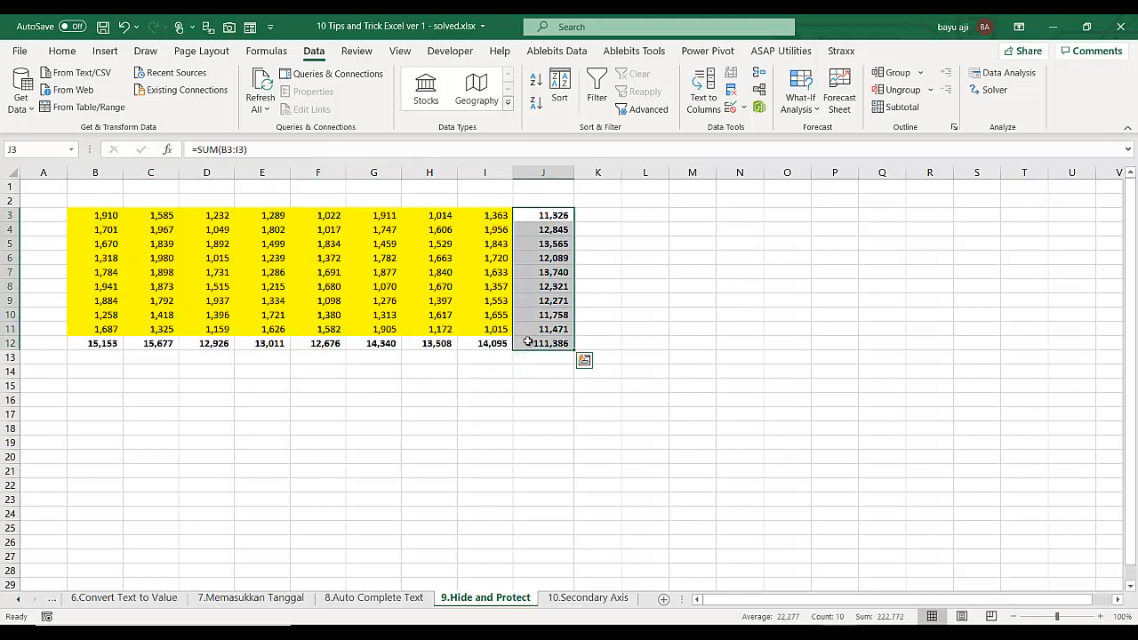
pyautogui.click(238, 276)
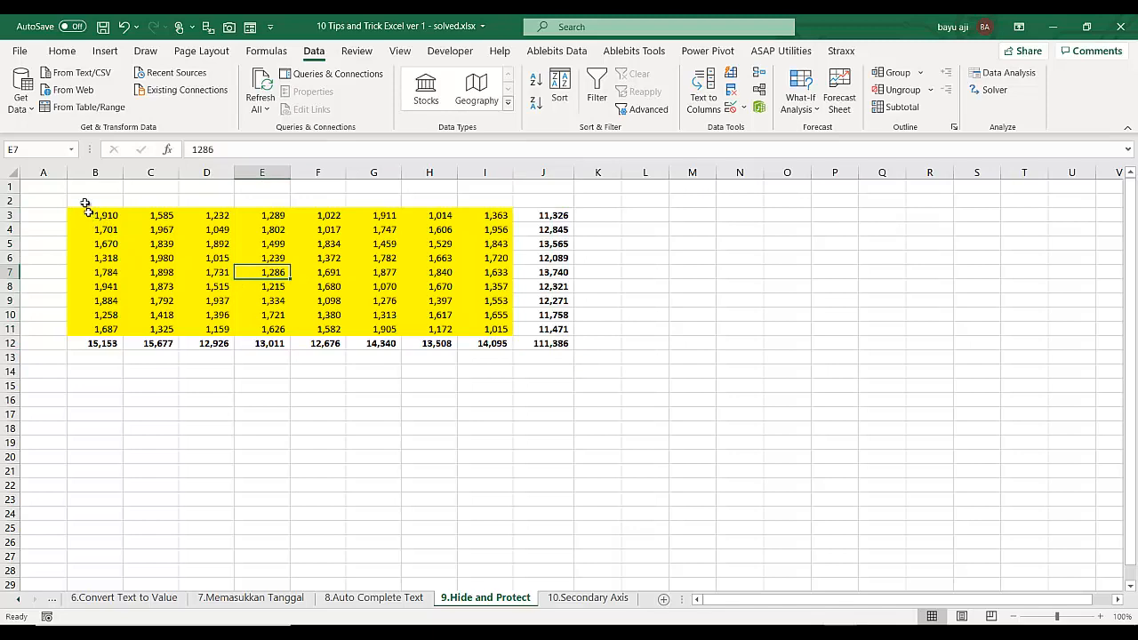
# Unlock the yellow input range B3:I11 by turning off its Locked protection setting in Format Cells.
pyautogui.rightClick(11, 175)
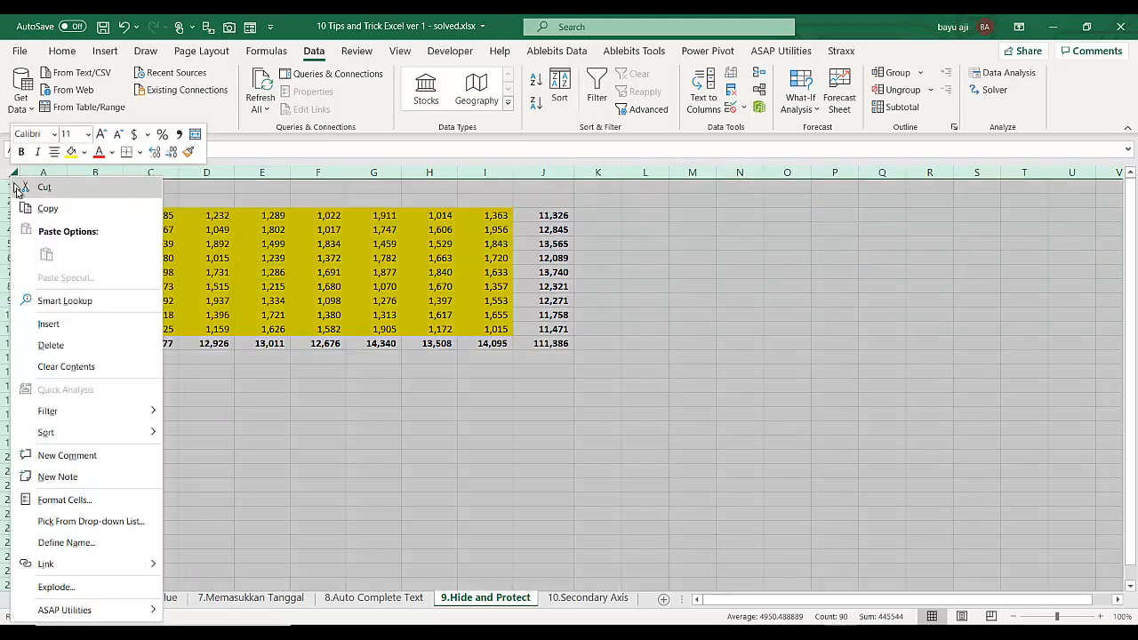
pyautogui.click(104, 215)
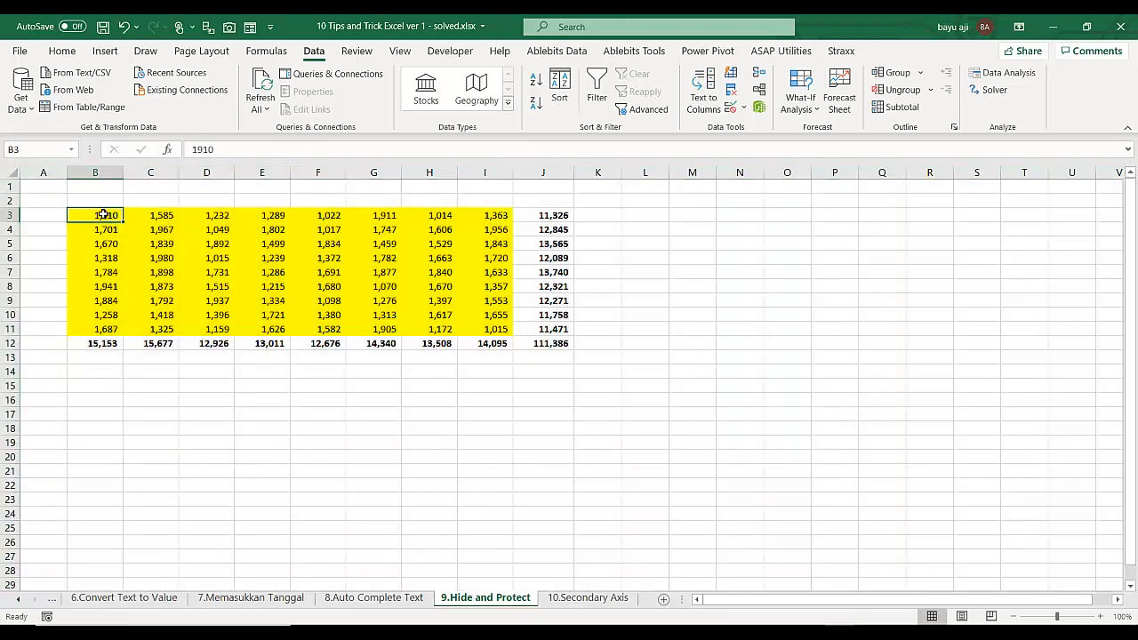
pyautogui.moveTo(104, 216); pyautogui.dragTo(501, 325)
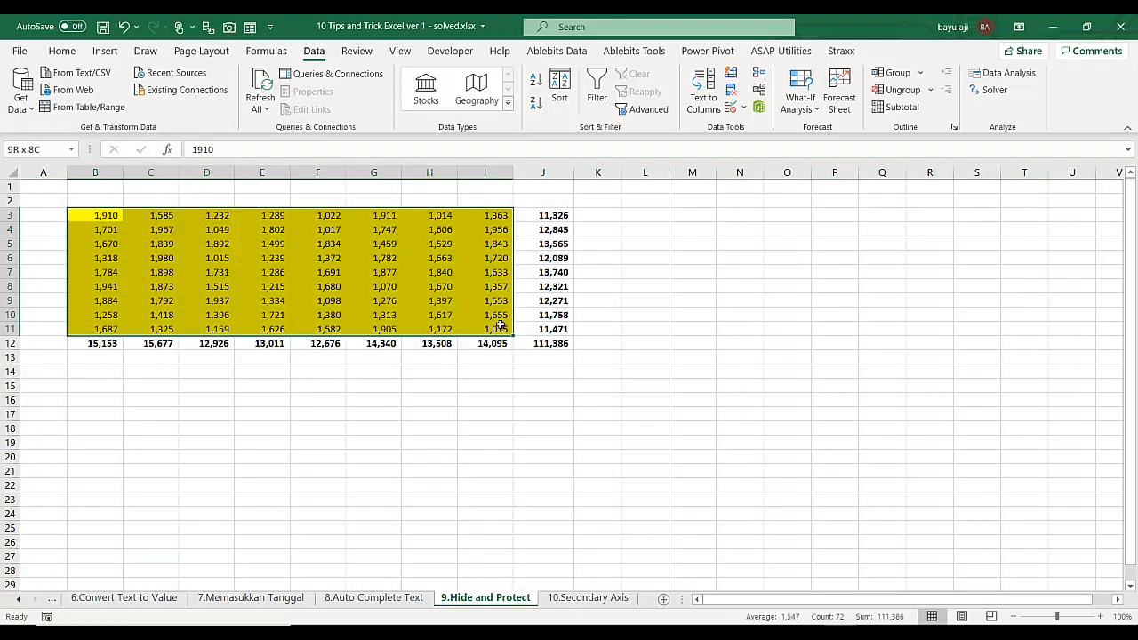
pyautogui.rightClick(391, 283)
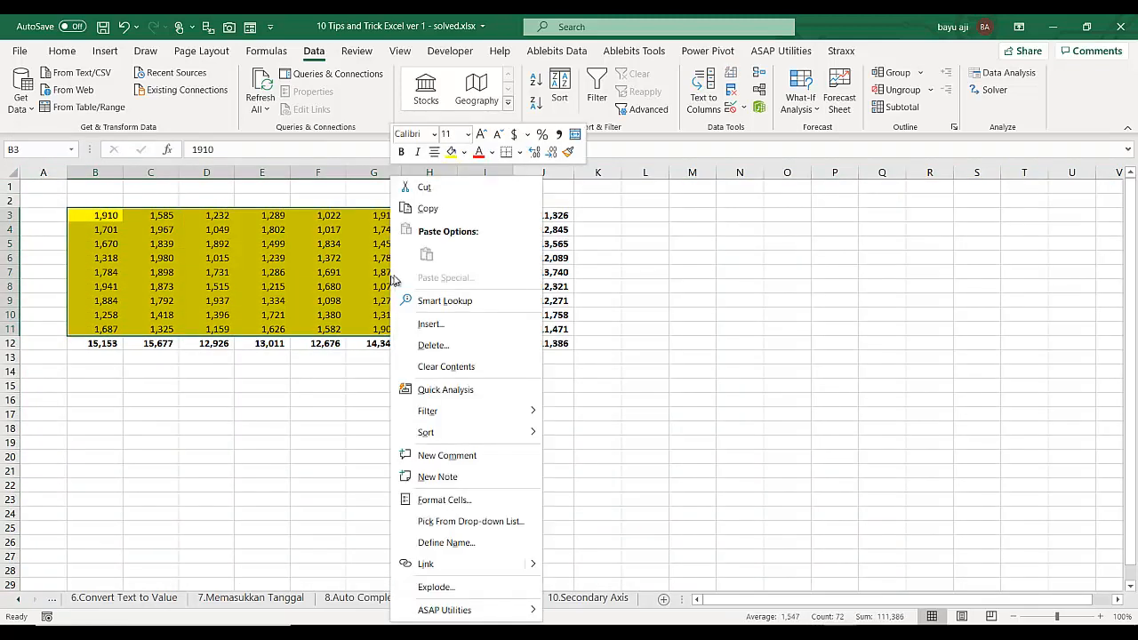
pyautogui.click(485, 501)
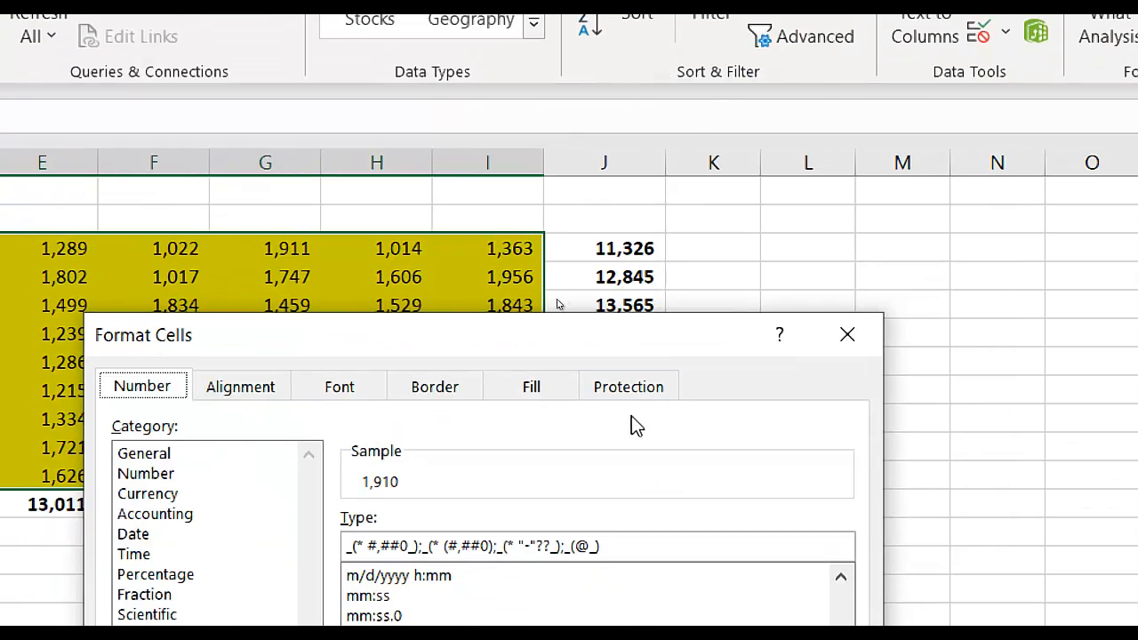
pyautogui.click(640, 389)
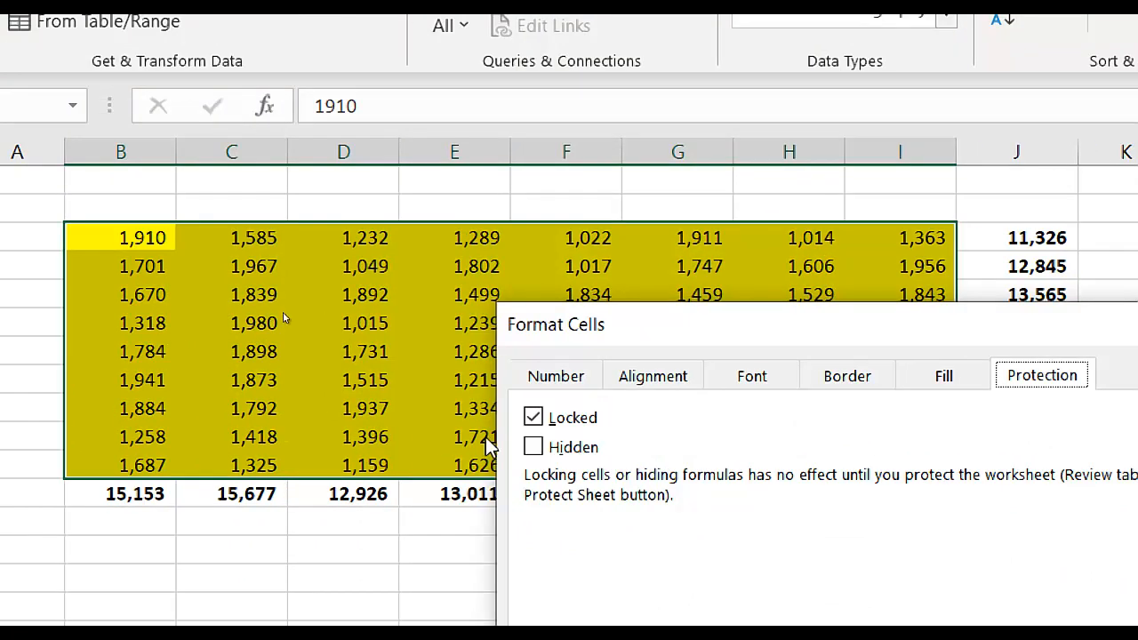
pyautogui.moveTo(624, 331); pyautogui.dragTo(743, 330)
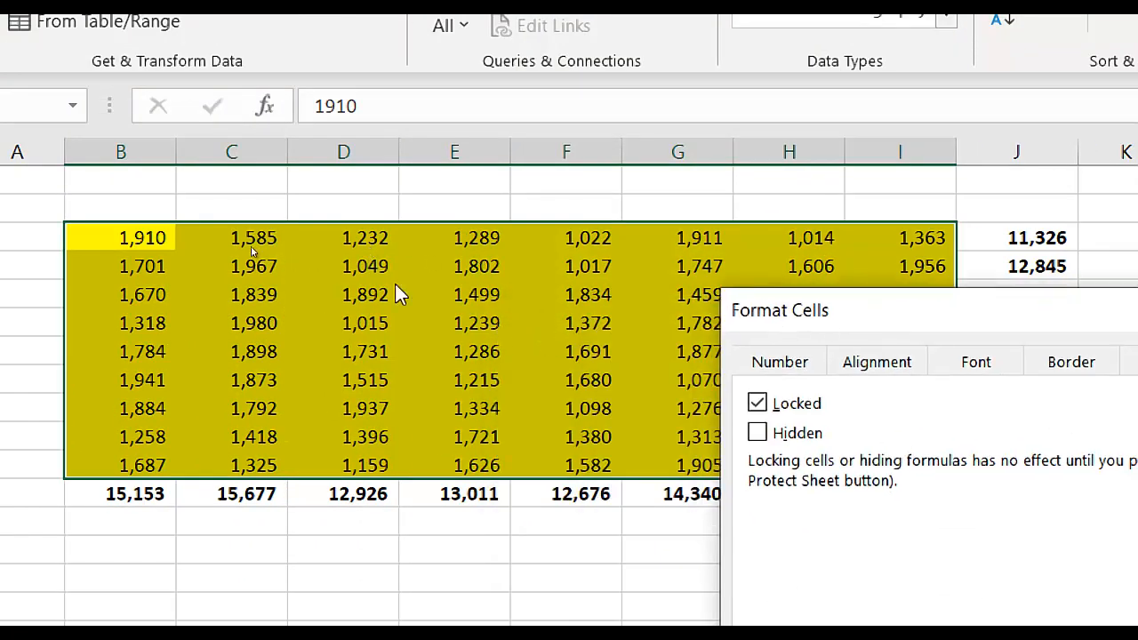
pyautogui.click(763, 405)
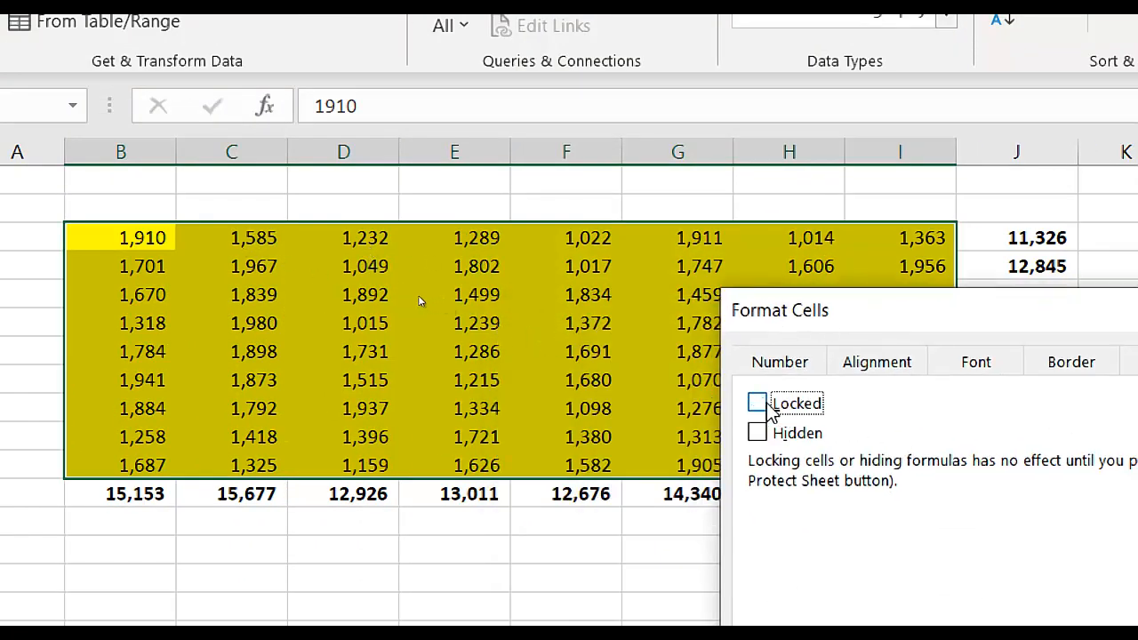
pyautogui.moveTo(805, 320); pyautogui.dragTo(462, 189)
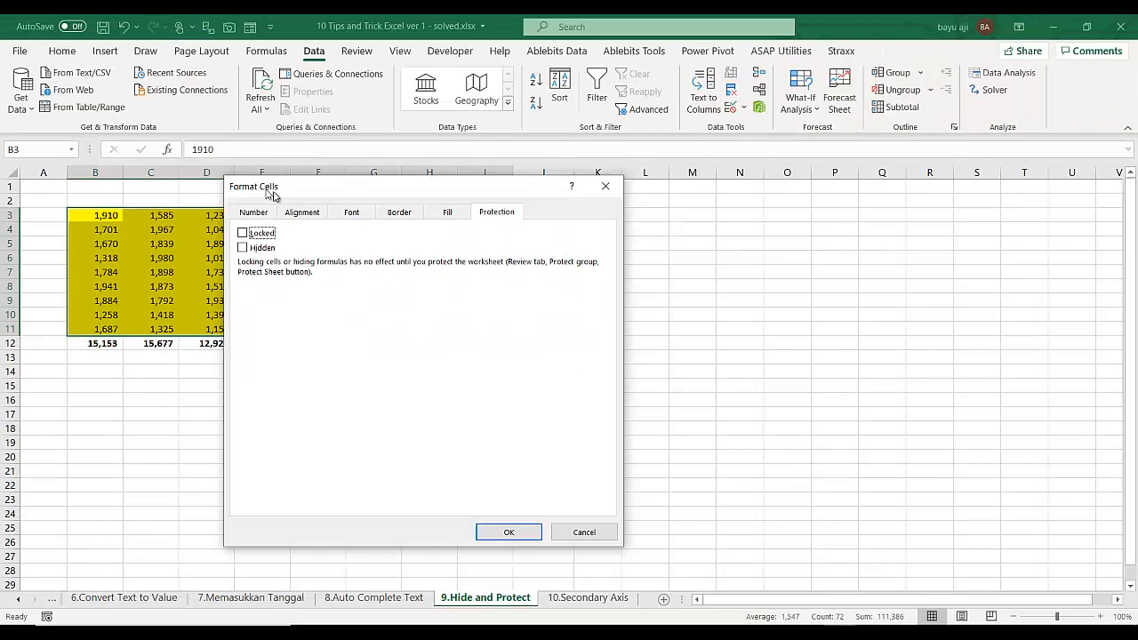
pyautogui.click(506, 530)
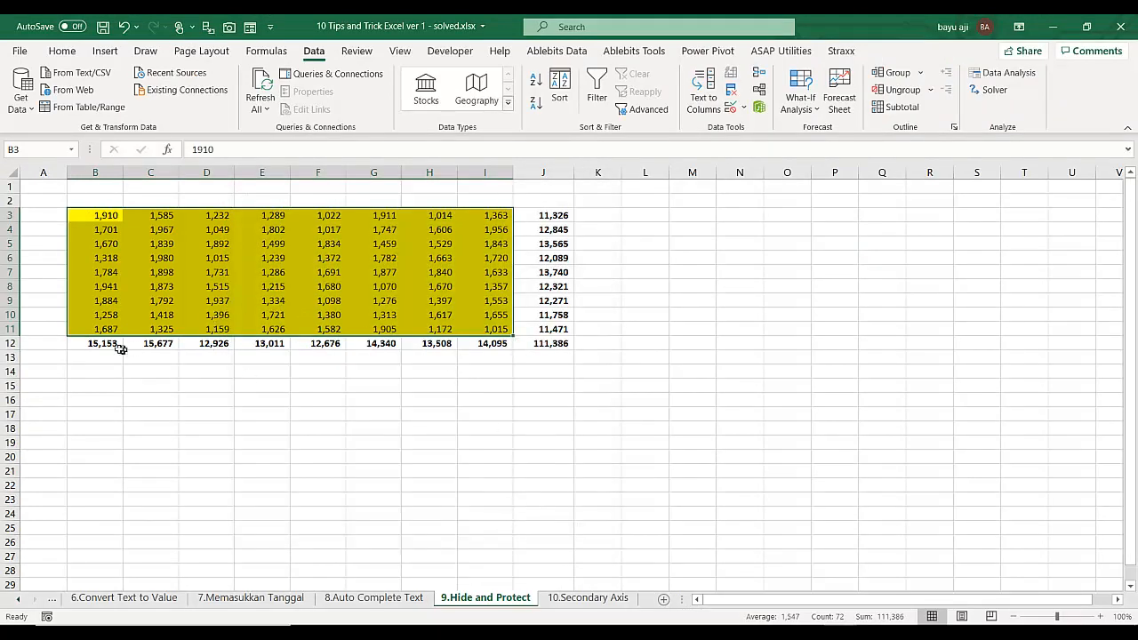
# Check the Locked and Hidden protection settings of the total row 12 and inspect the total formula in J3.
pyautogui.moveTo(116, 344); pyautogui.dragTo(547, 345)
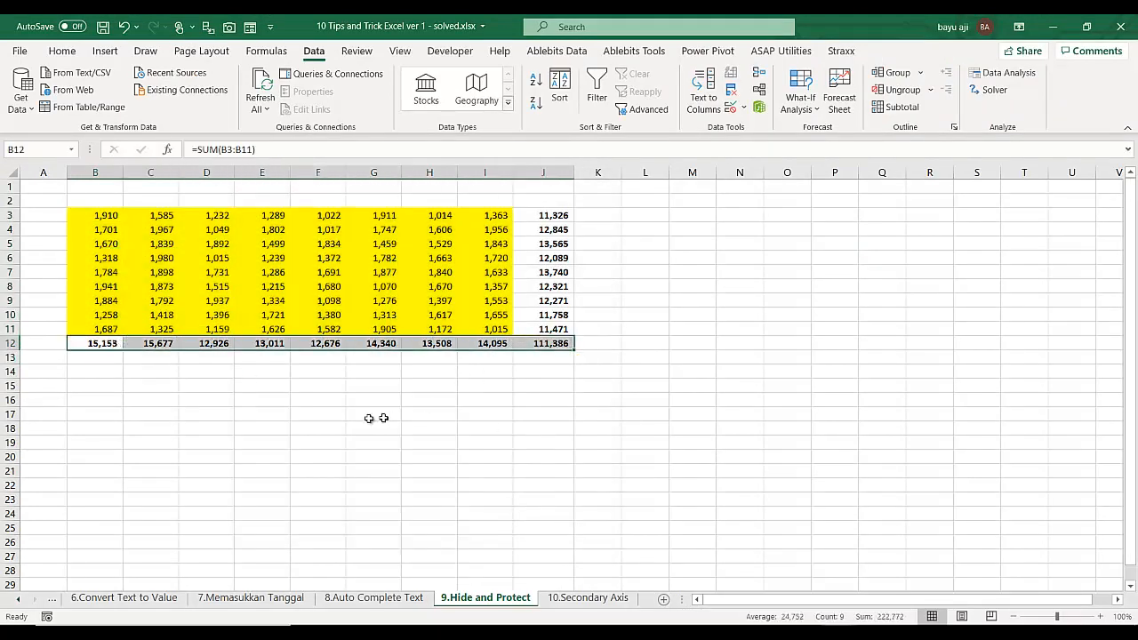
pyautogui.click(370, 415)
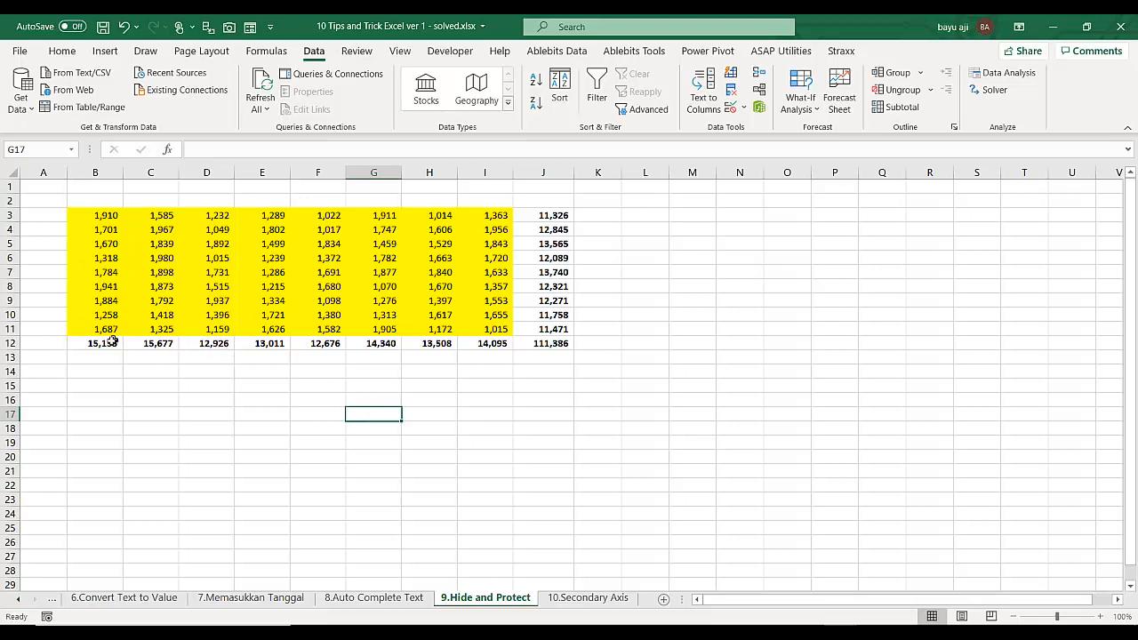
pyautogui.moveTo(113, 343); pyautogui.dragTo(569, 357)
pyautogui.rightClick(559, 357)
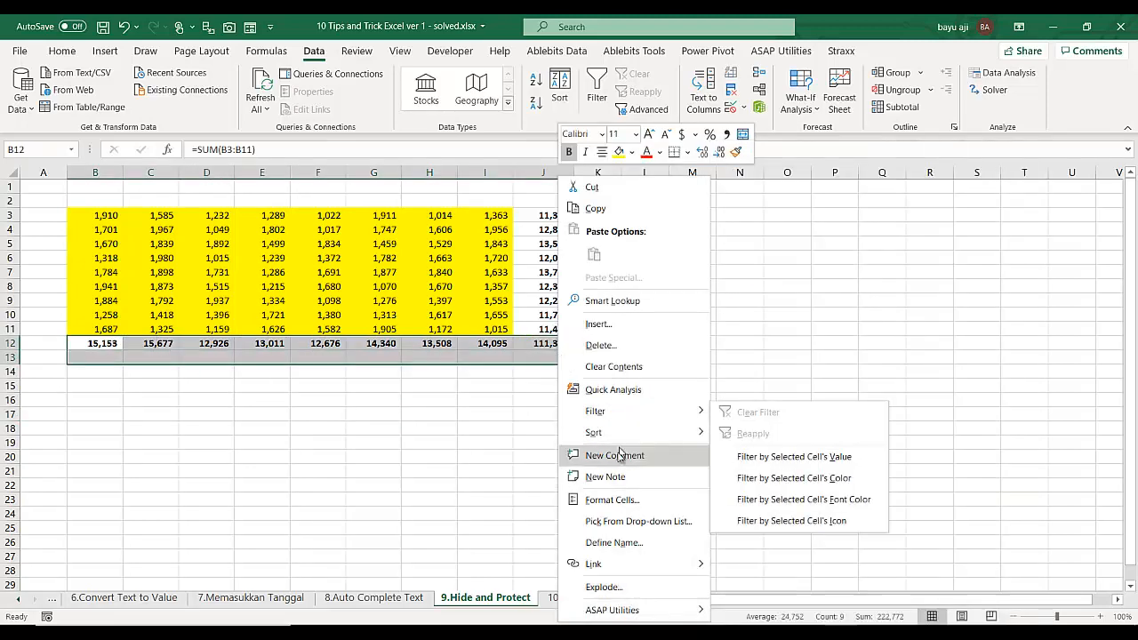
pyautogui.click(627, 501)
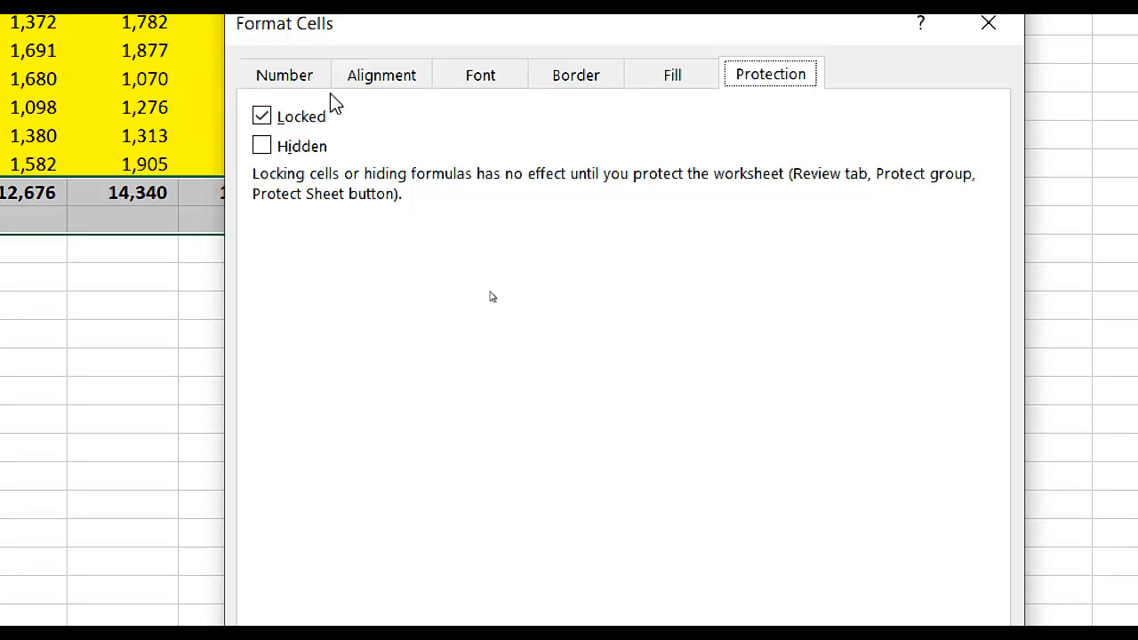
pyautogui.click(988, 23)
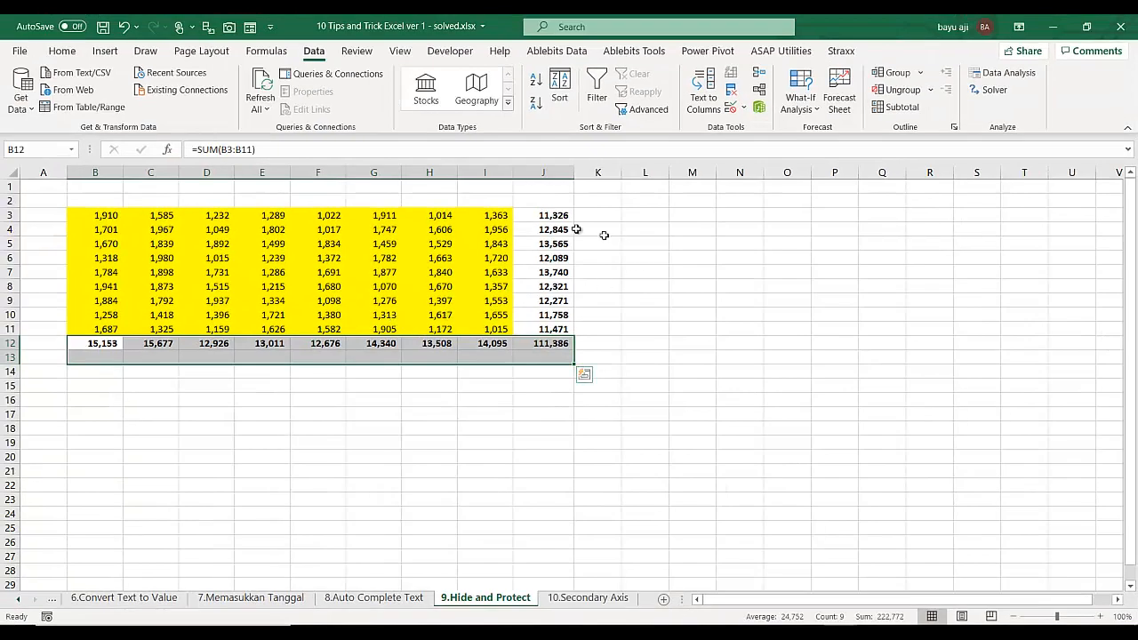
pyautogui.click(533, 217)
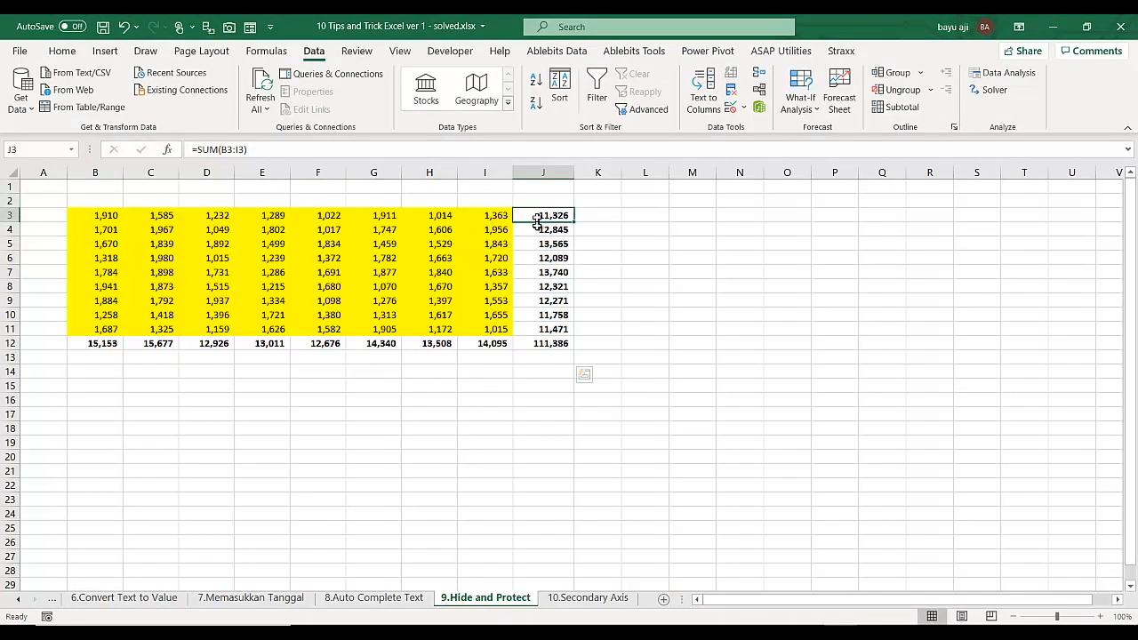
pyautogui.click(442, 343)
# Turn on the Hidden protection setting for the total formulas in J3:J12 and keep those cells locked.
pyautogui.moveTo(552, 215); pyautogui.dragTo(552, 345)
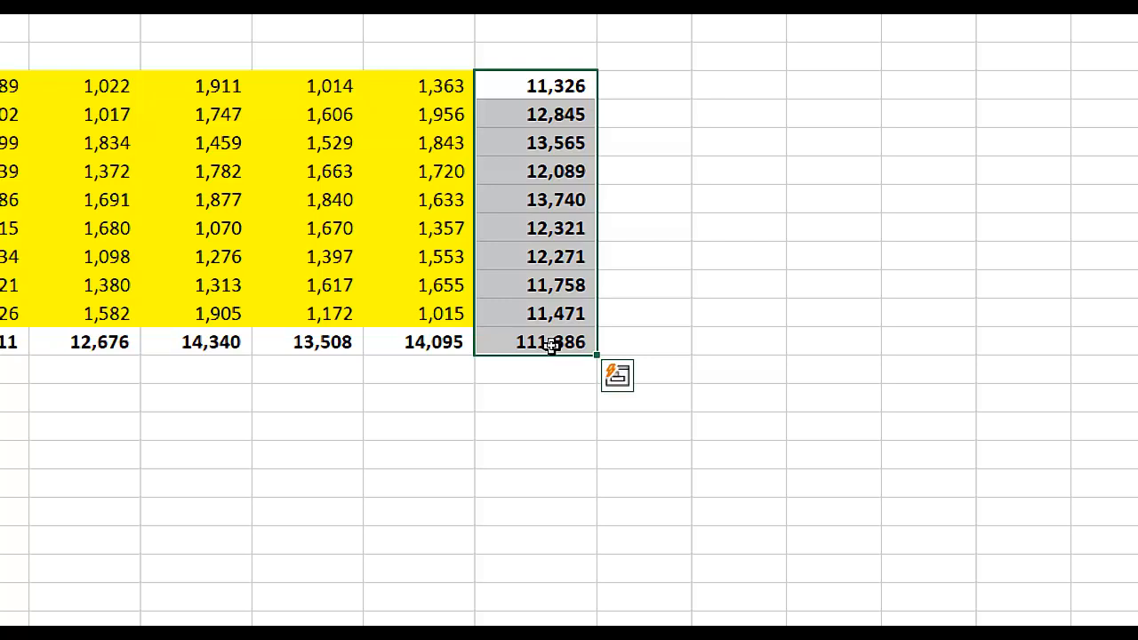
pyautogui.hotkey('ctrl', 'q')
pyautogui.press('Escape')
pyautogui.rightClick(545, 258)
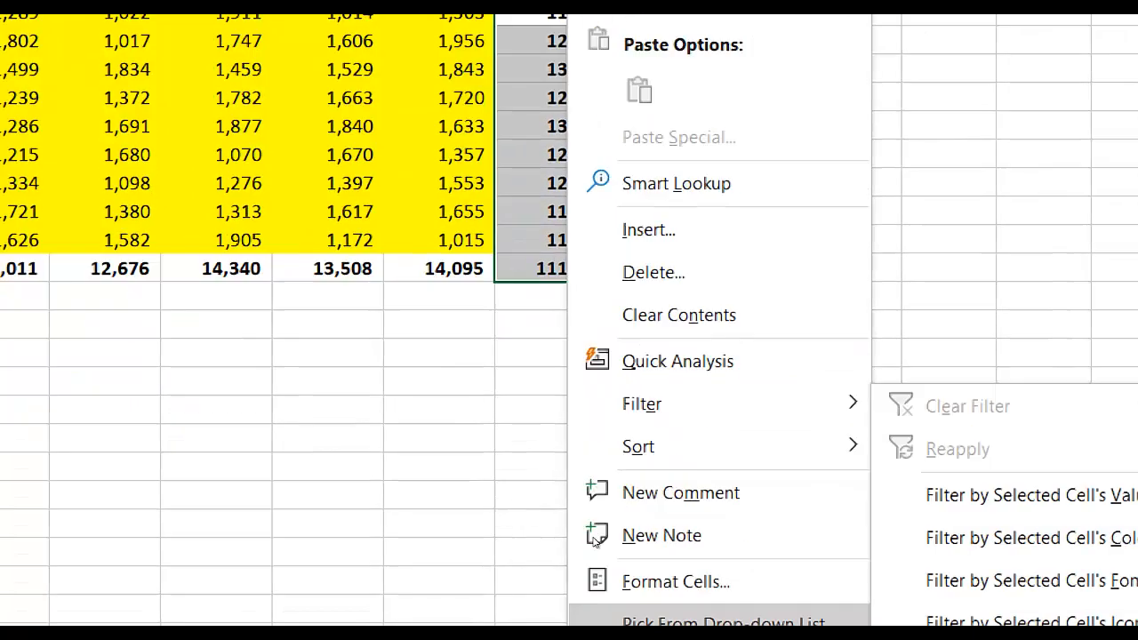
pyautogui.click(667, 583)
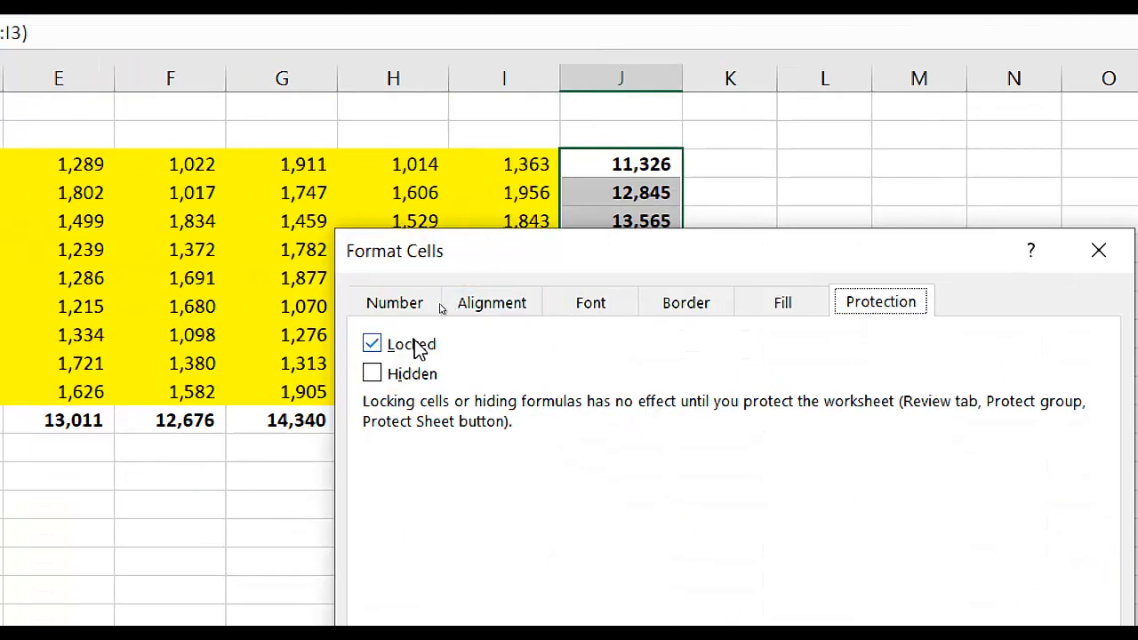
pyautogui.click(372, 374)
pyautogui.moveTo(464, 263); pyautogui.dragTo(467, 196)
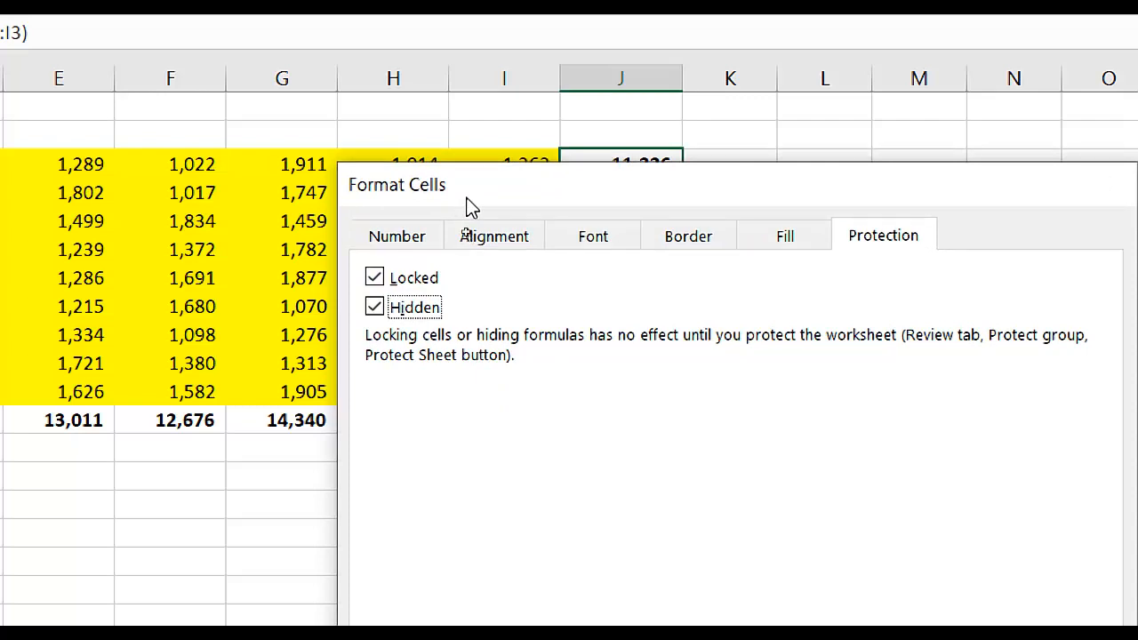
pyautogui.press('Return')
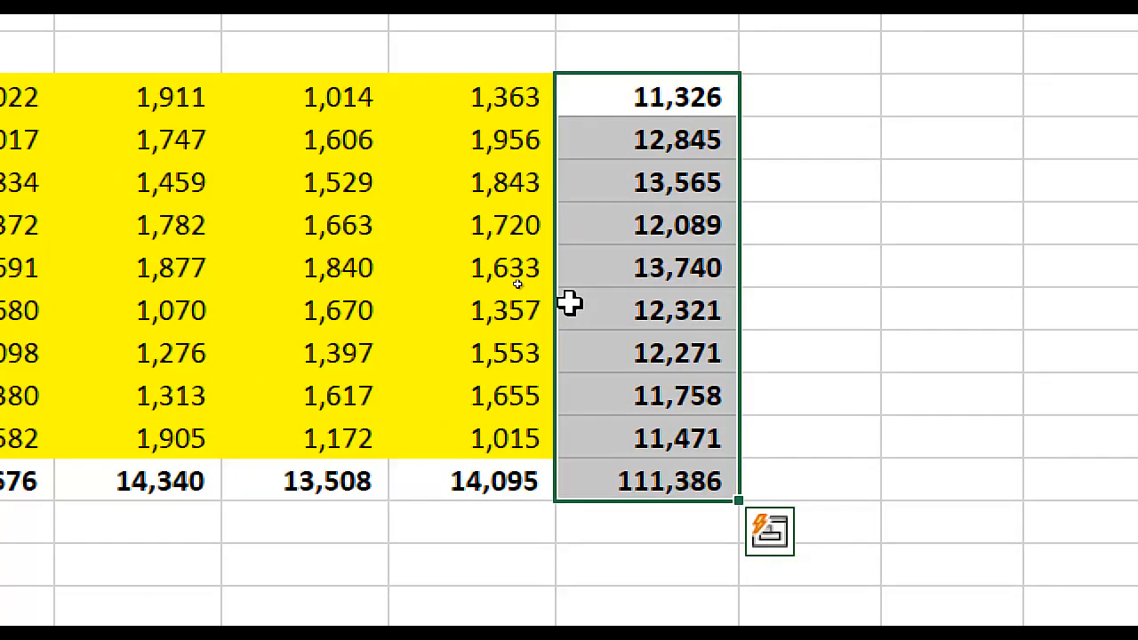
pyautogui.rightClick(671, 275)
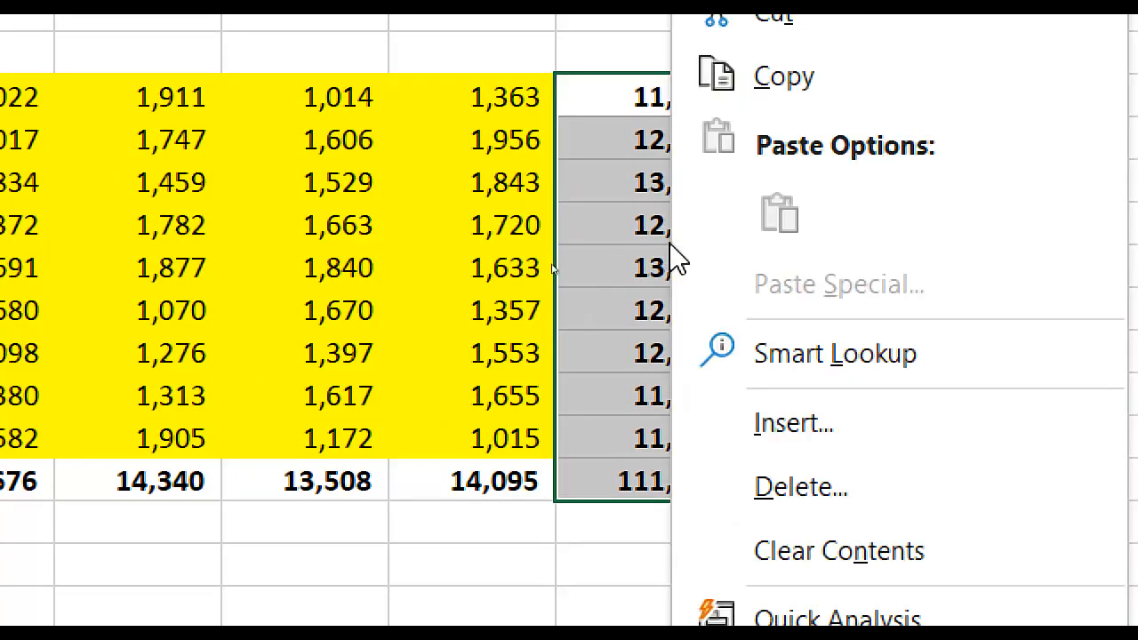
pyautogui.press('Escape')
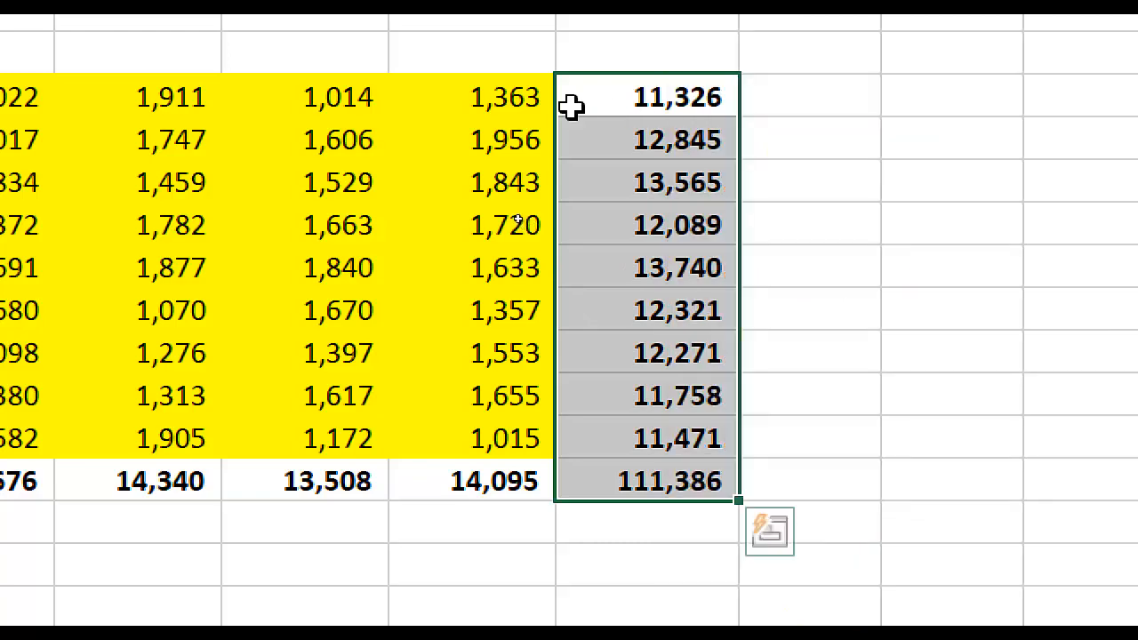
pyautogui.hotkey('ctrl', '1')
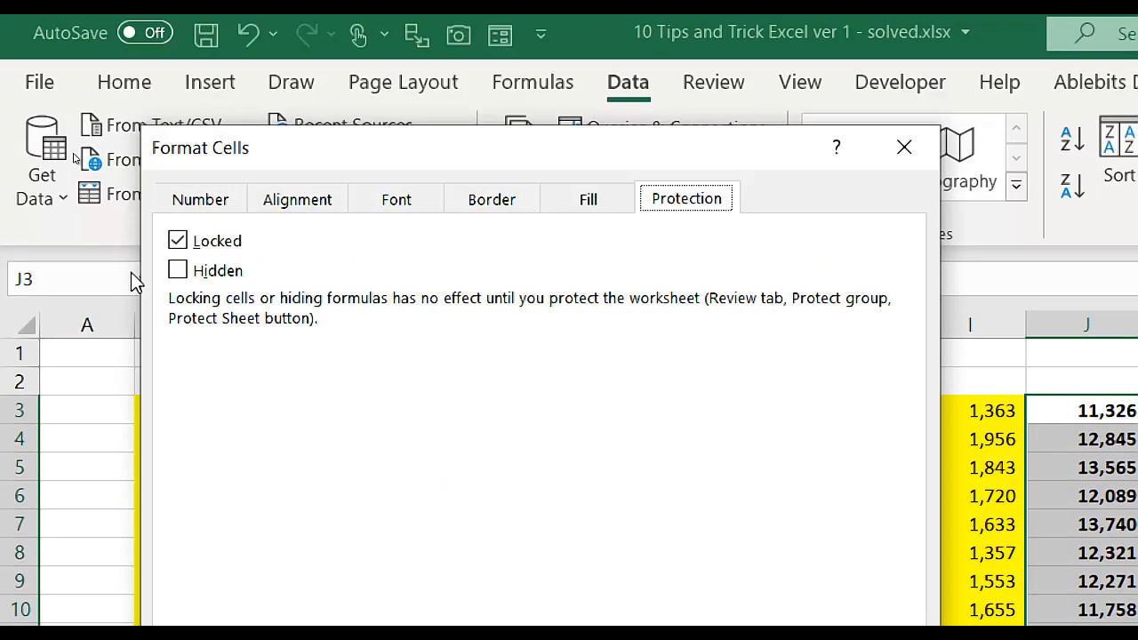
pyautogui.click(178, 272)
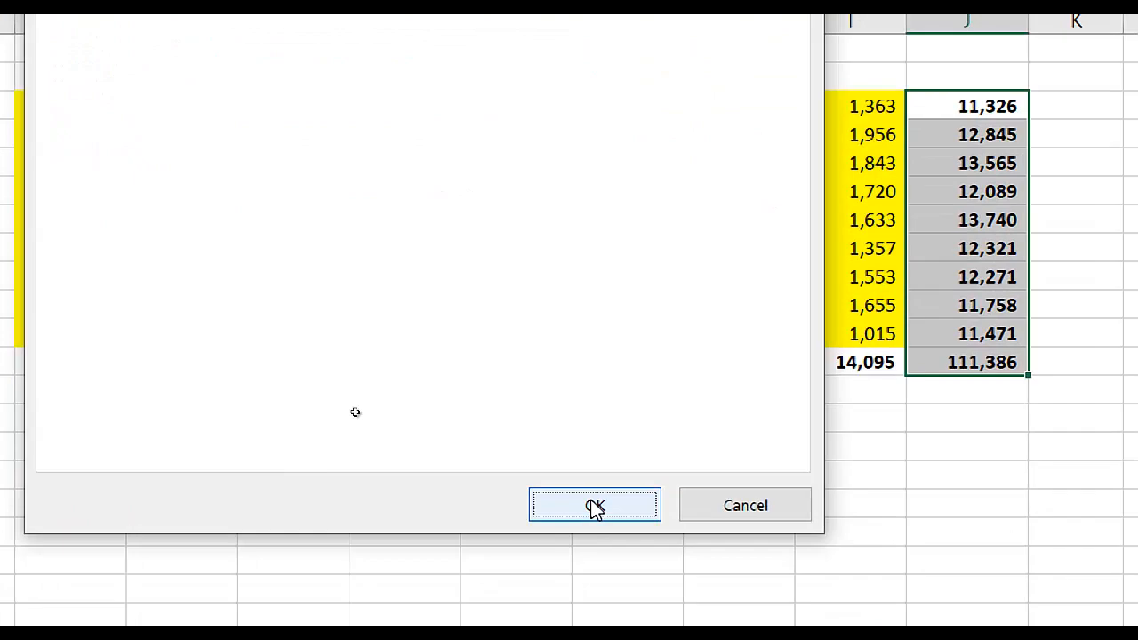
pyautogui.click(593, 505)
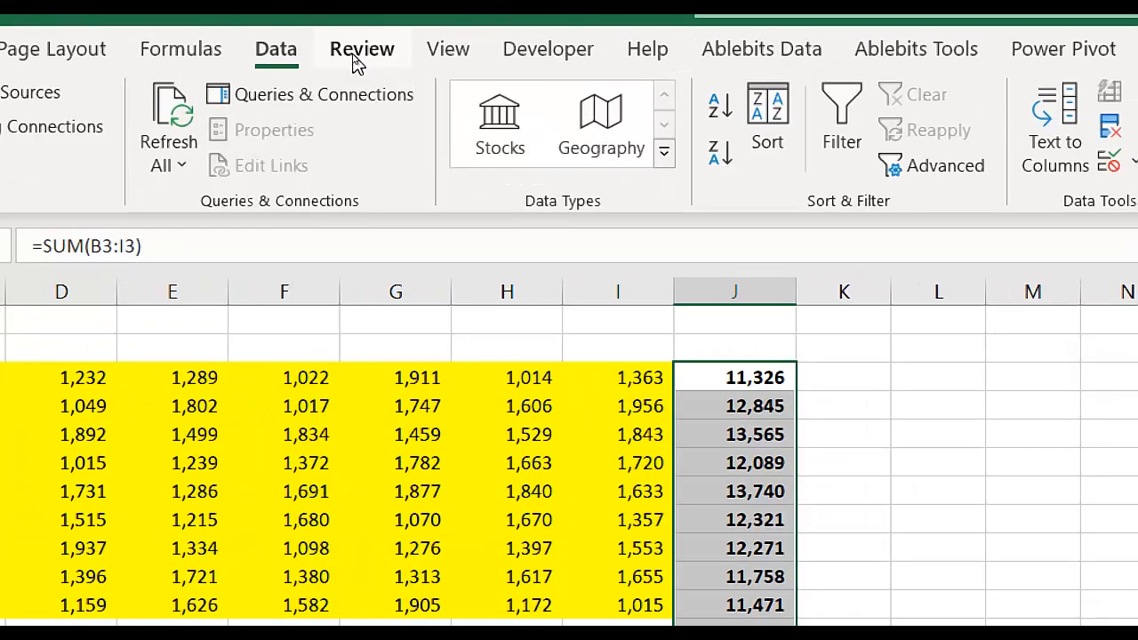
# Protect the worksheet without a password, allowing only selection of locked and unlocked cells.
pyautogui.click(355, 53)
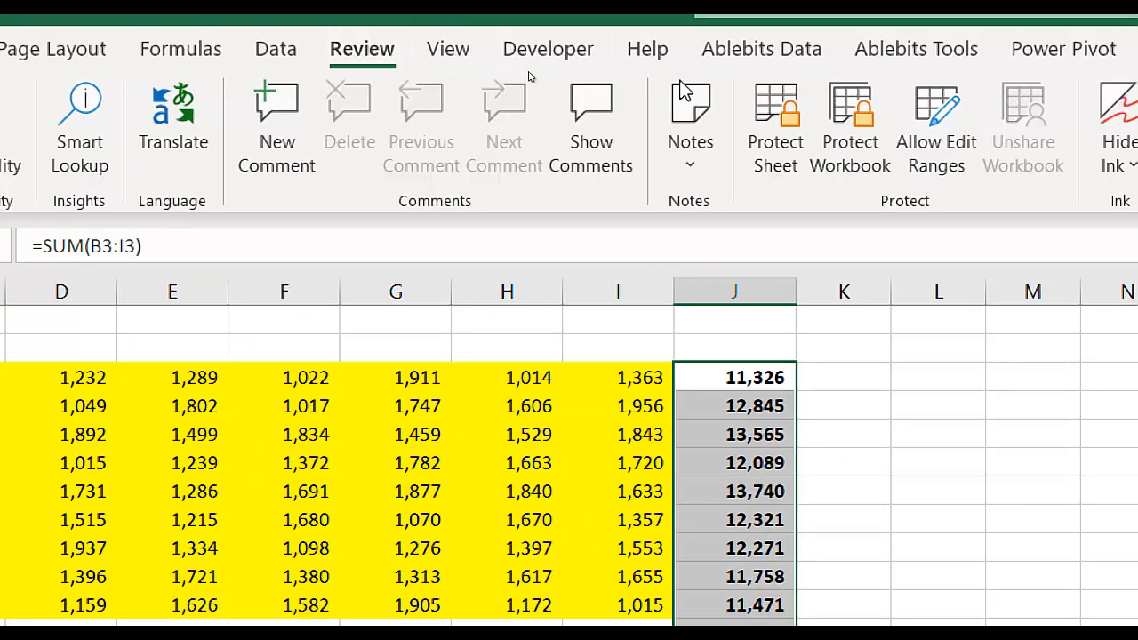
pyautogui.click(782, 115)
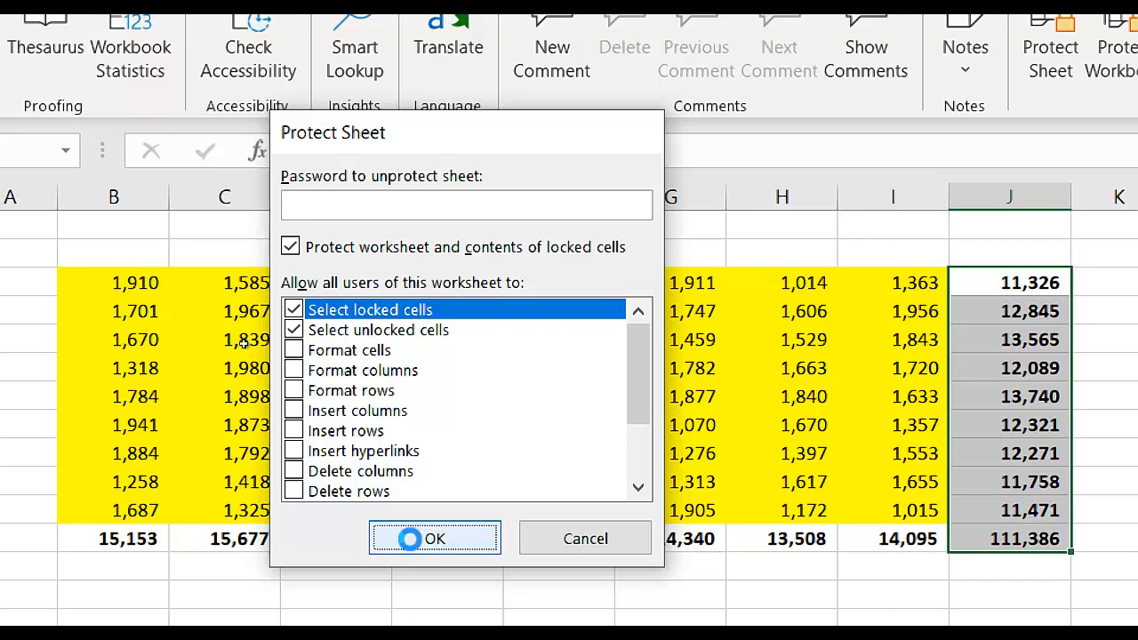
pyautogui.click(416, 544)
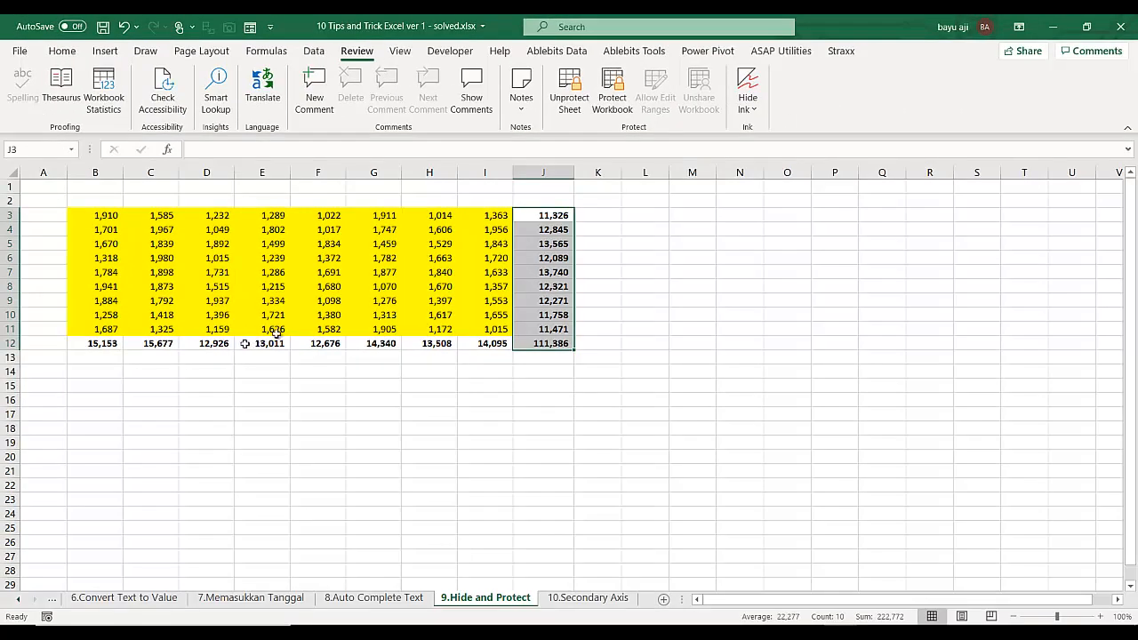
# Change the unlocked input value in cell C7 to 2000.
pyautogui.click(184, 327)
pyautogui.click(174, 272)
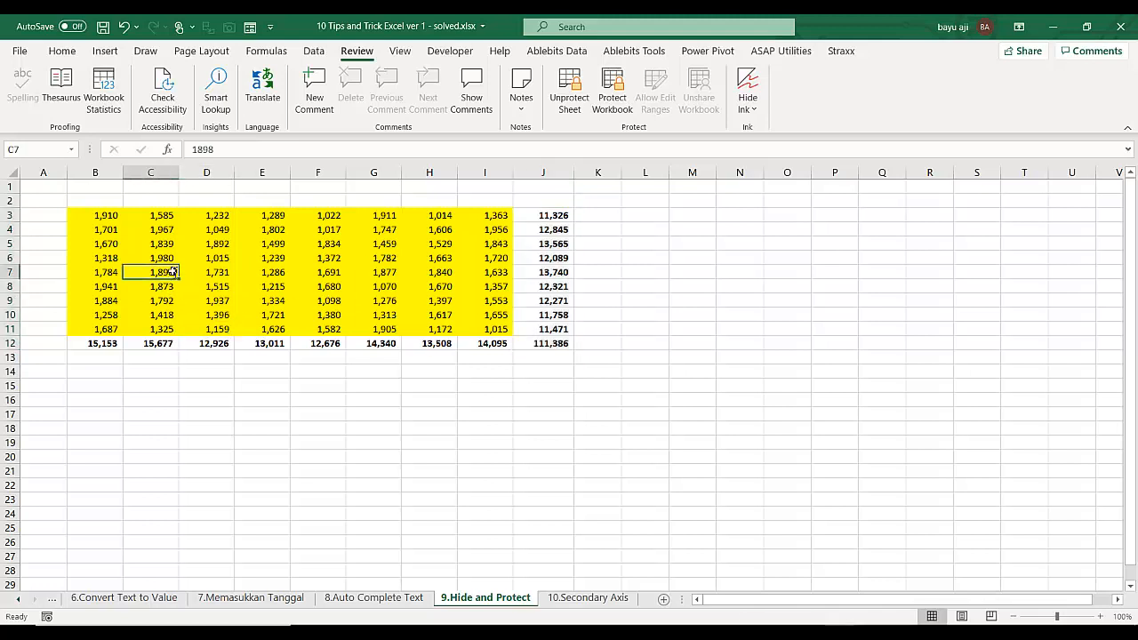
pyautogui.write('2000')
pyautogui.press('Return')
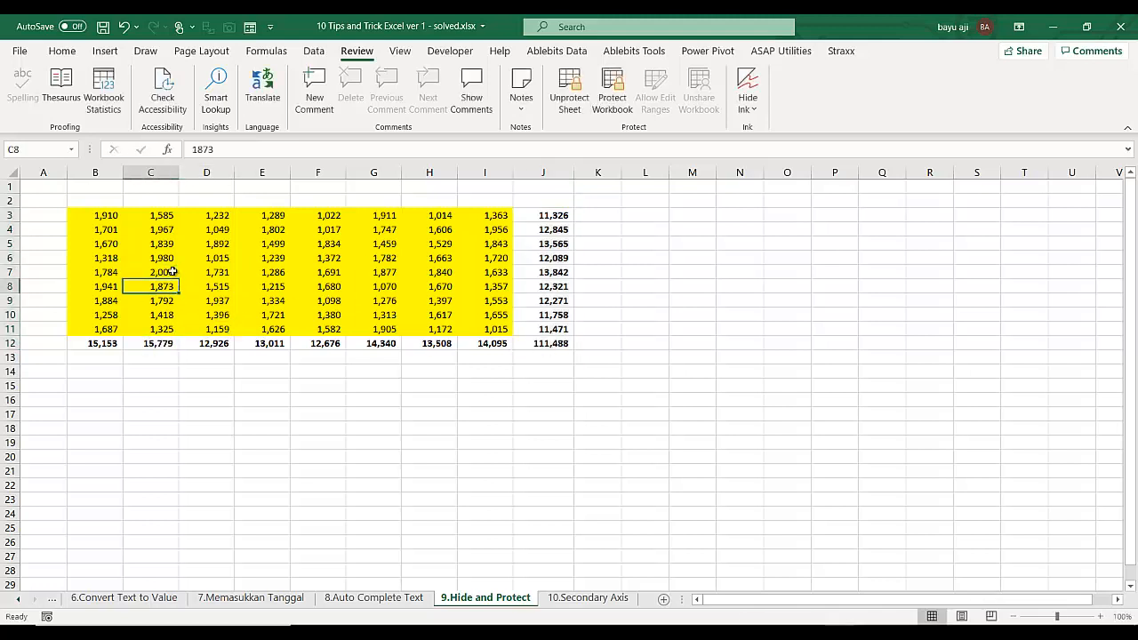
# Try to delete the locked total formula in C12 and dismiss the protection message.
pyautogui.press('Down')
pyautogui.press('Down')
pyautogui.press('Down')
pyautogui.press('Down')
pyautogui.press('Delete')
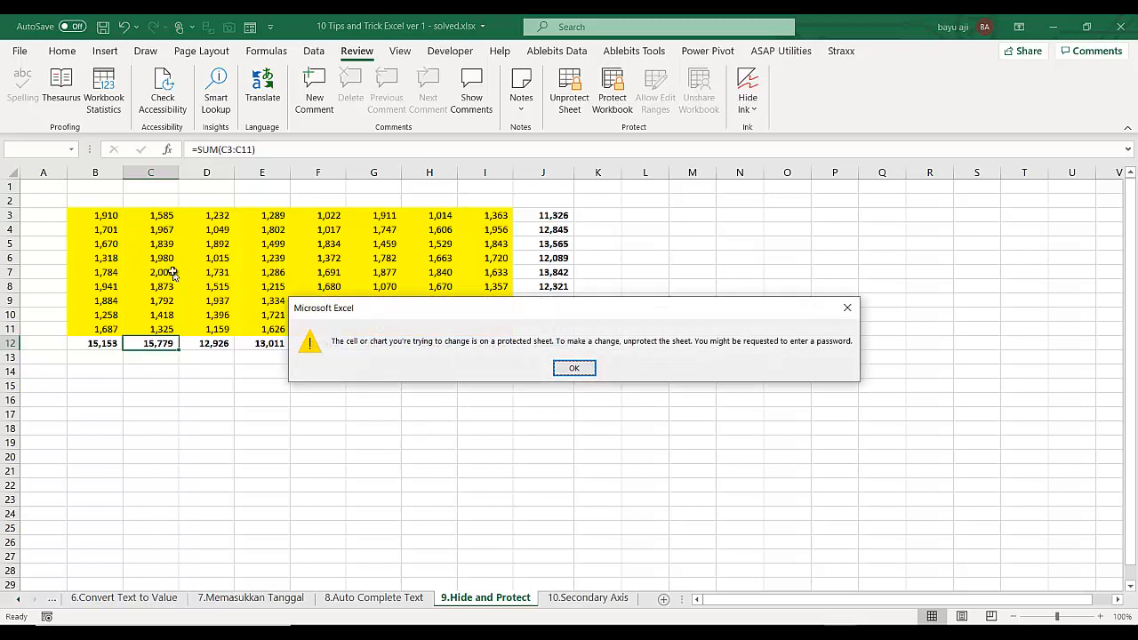
pyautogui.press('Return')
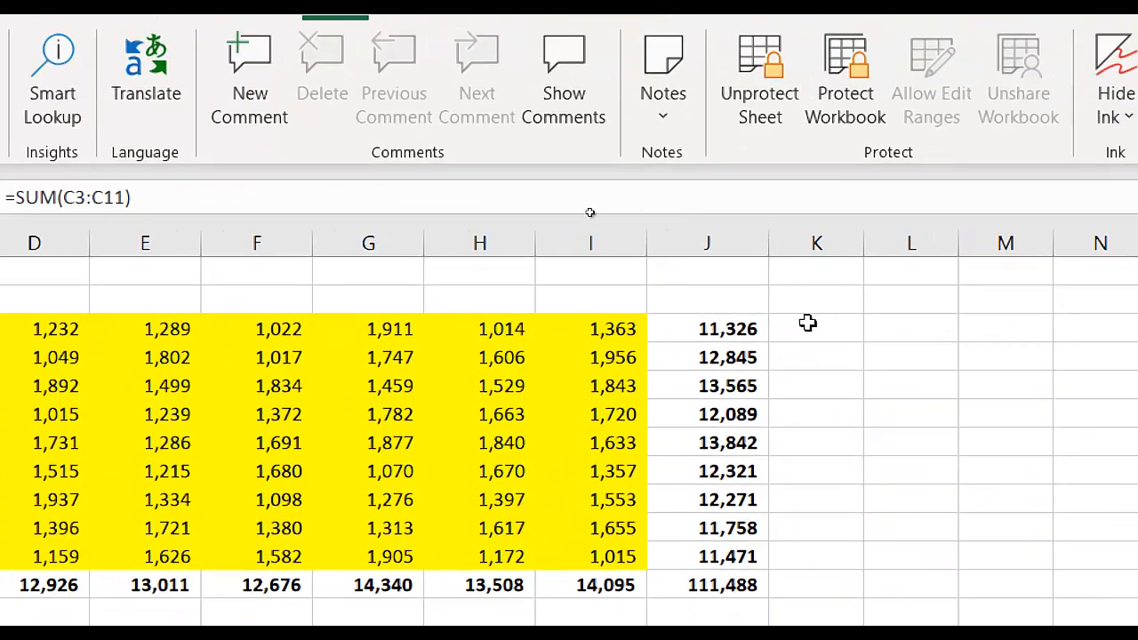
# Try to edit the hidden, locked total formula in J5, and remove the protection from the Hide and Protect sheet.
pyautogui.click(1108, 366)
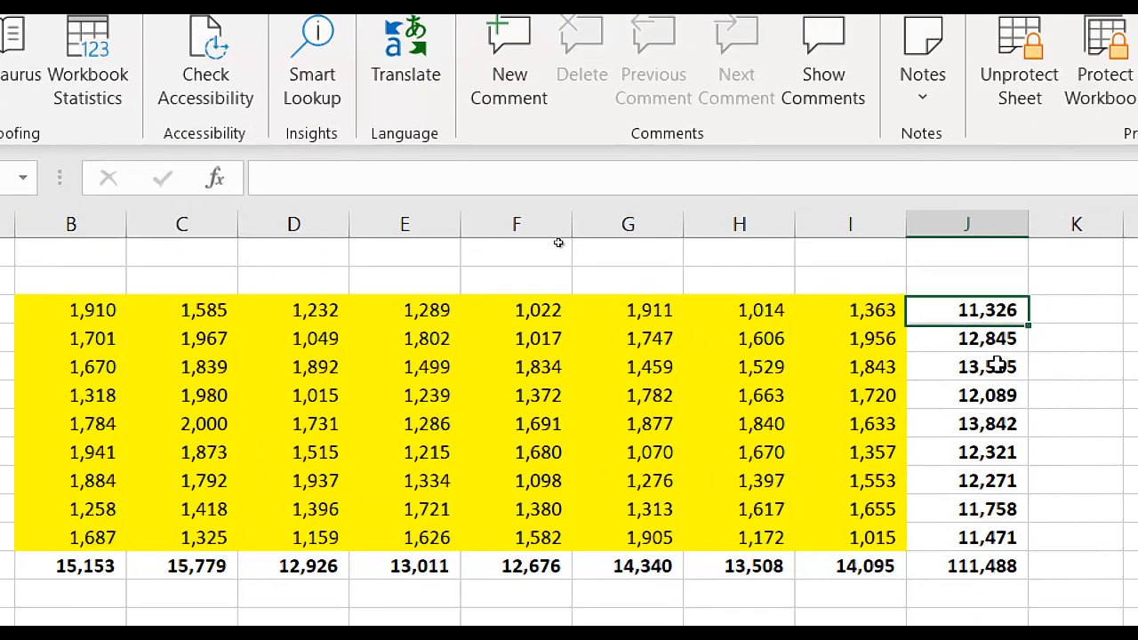
pyautogui.click(997, 364)
pyautogui.doubleClick(998, 364)
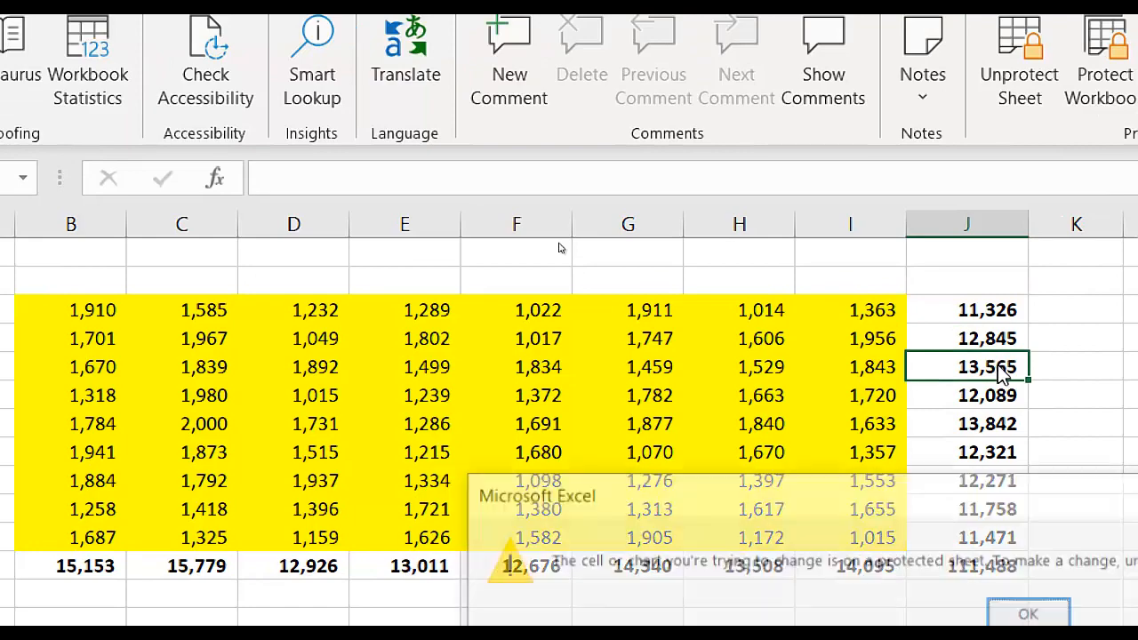
pyautogui.press('Return')
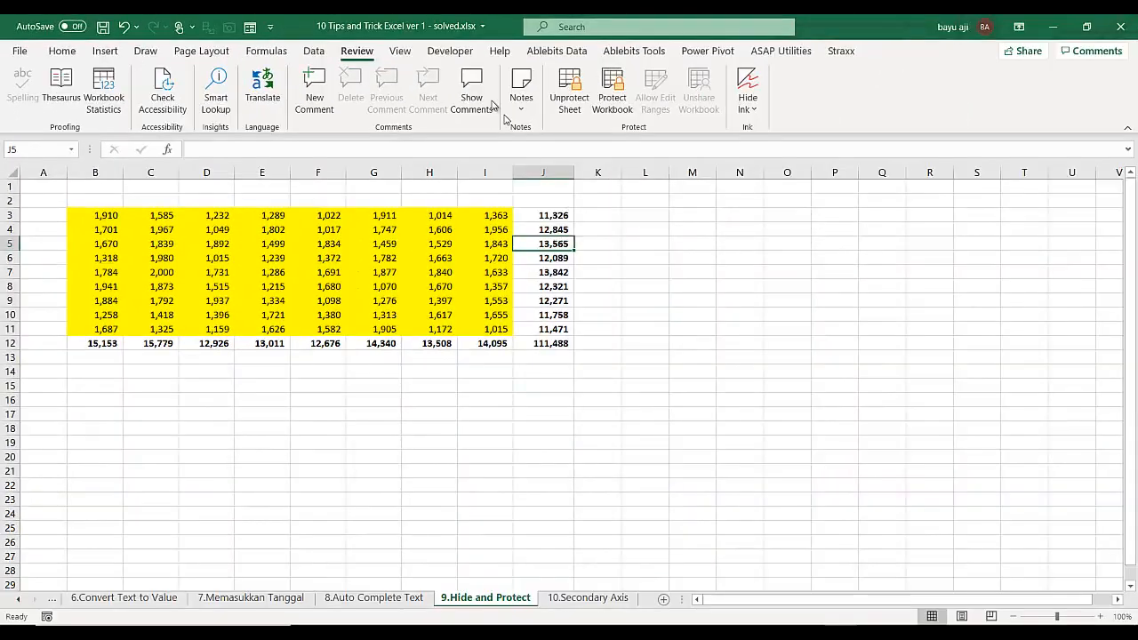
pyautogui.click(569, 102)
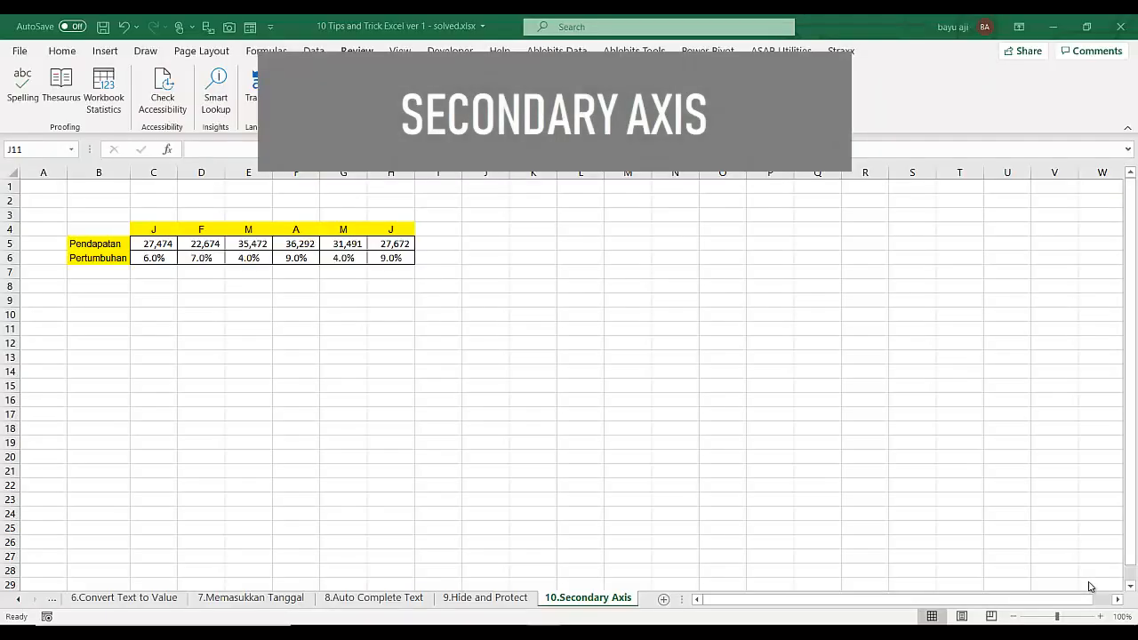
# Go to the 10.Secondary Axis sheet and select cell C5 in the Pendapatan row of the data table.
pyautogui.click(606, 603)
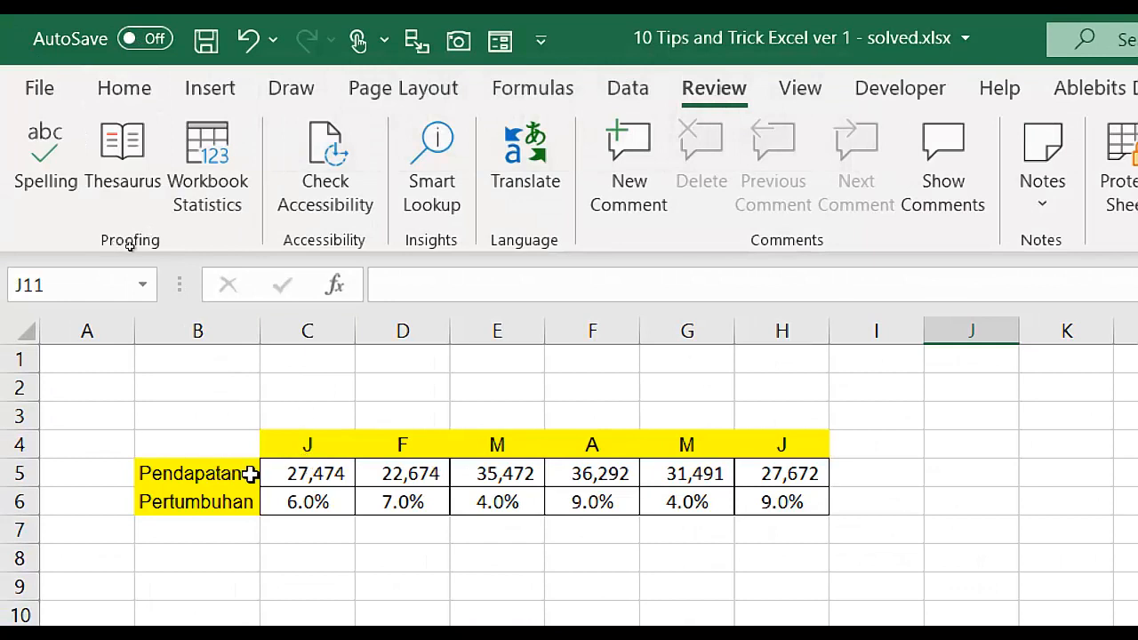
pyautogui.click(287, 503)
pyautogui.click(294, 466)
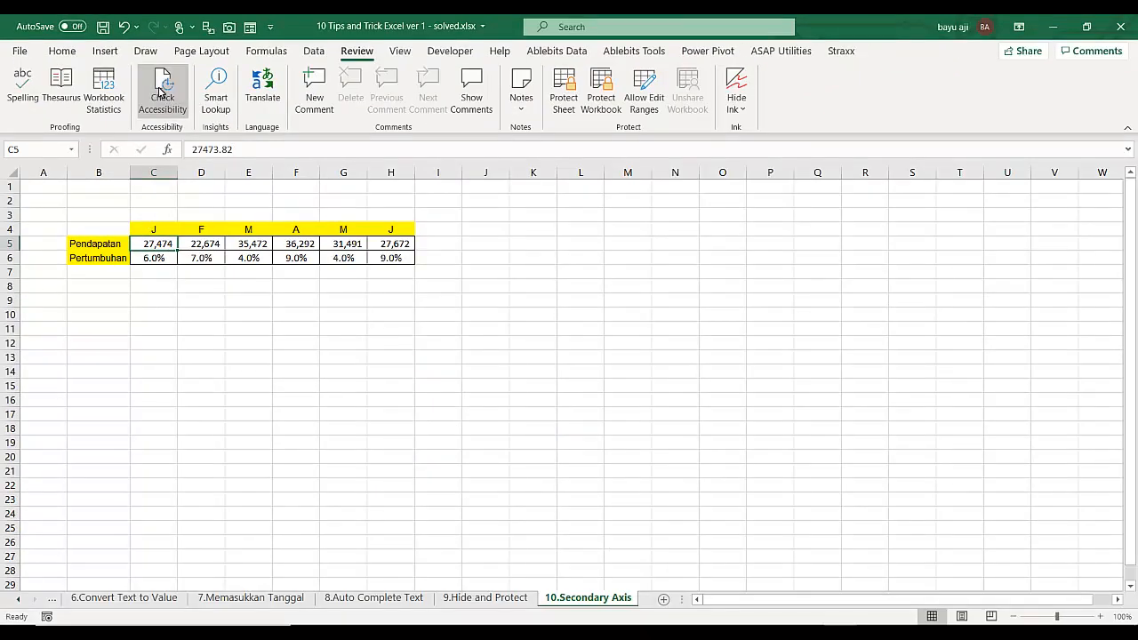
# Try a 2-D clustered column chart of the Pendapatan and Pertumbuhan data below the table, and delete it.
pyautogui.click(105, 51)
pyautogui.click(532, 74)
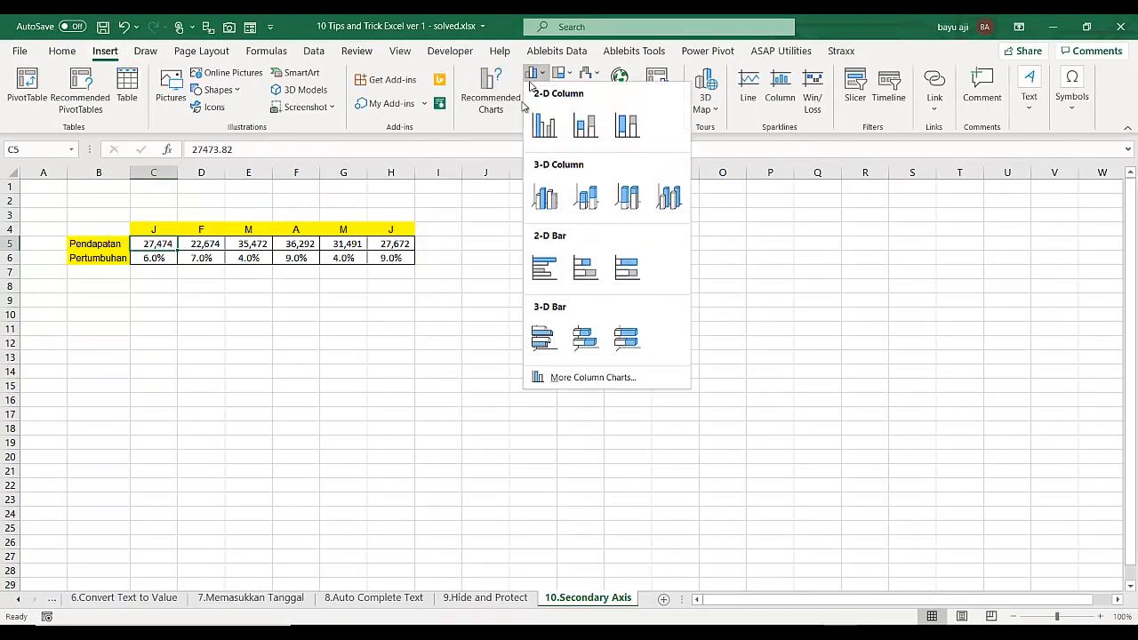
pyautogui.click(541, 122)
pyautogui.moveTo(512, 305); pyautogui.dragTo(327, 313)
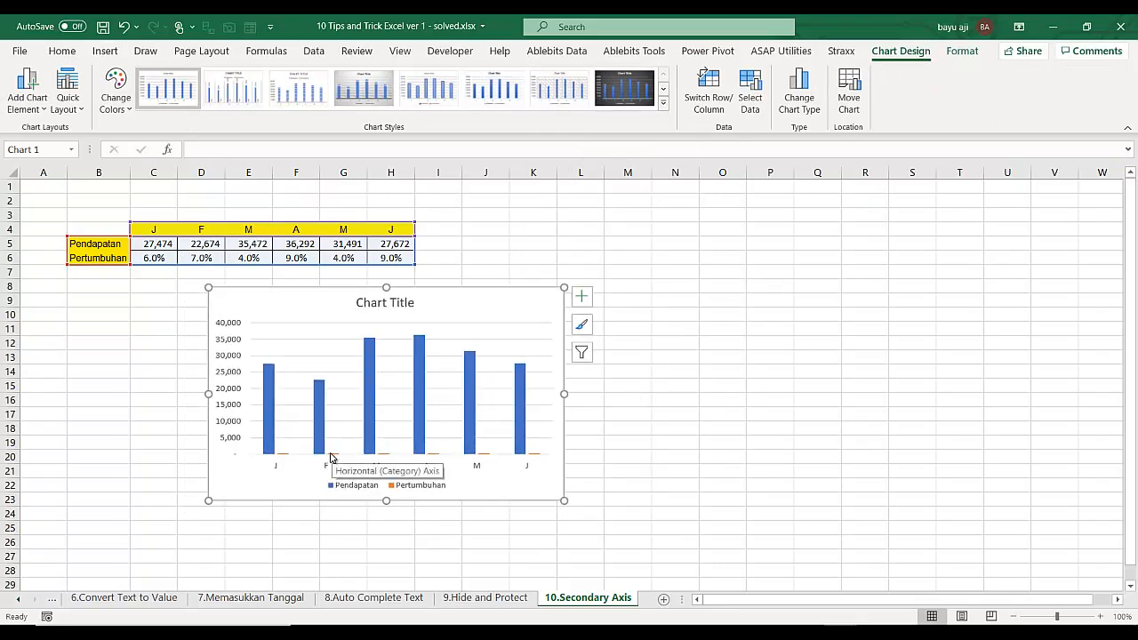
pyautogui.press('Delete')
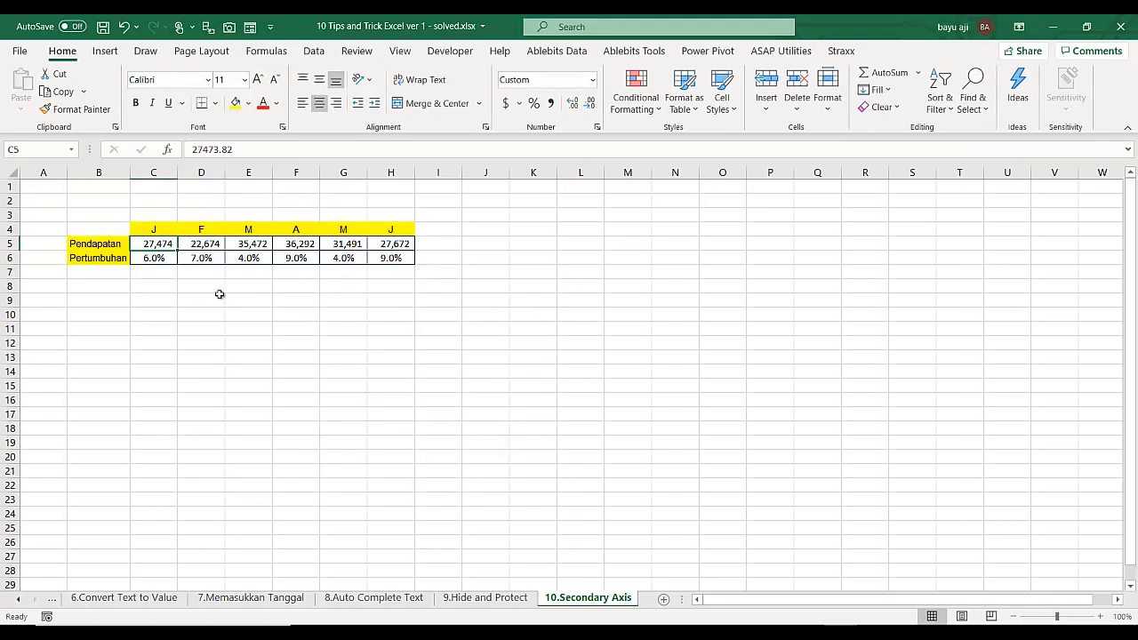
# Insert the recommended chart that shows Pendapatan as columns and Pertumbuhan as a line on a secondary axis.
pyautogui.click(203, 257)
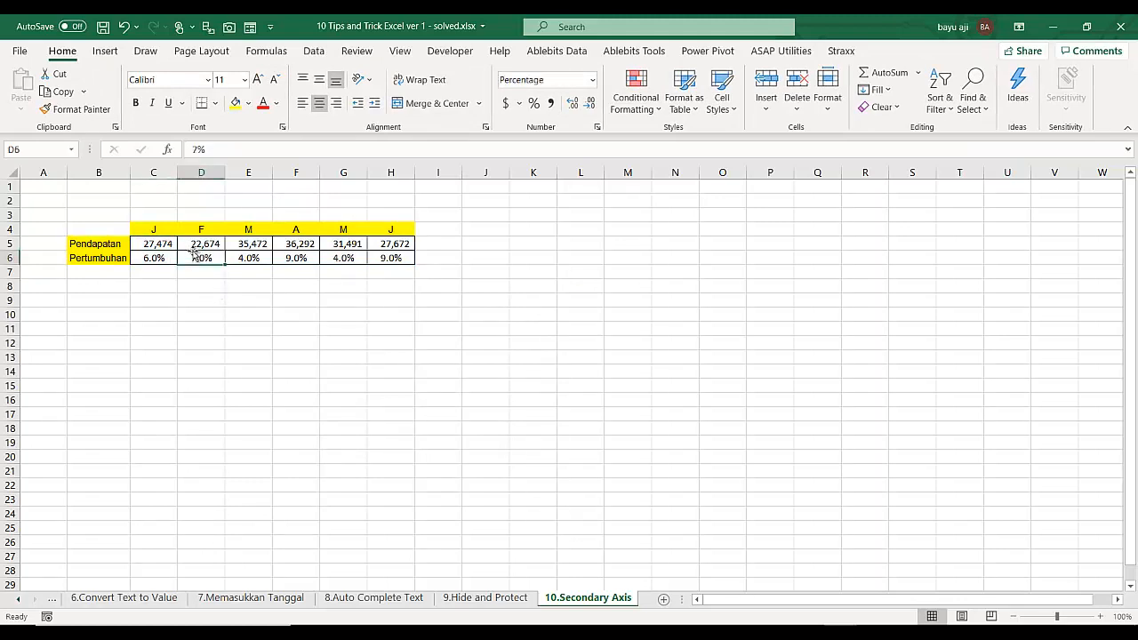
pyautogui.click(157, 242)
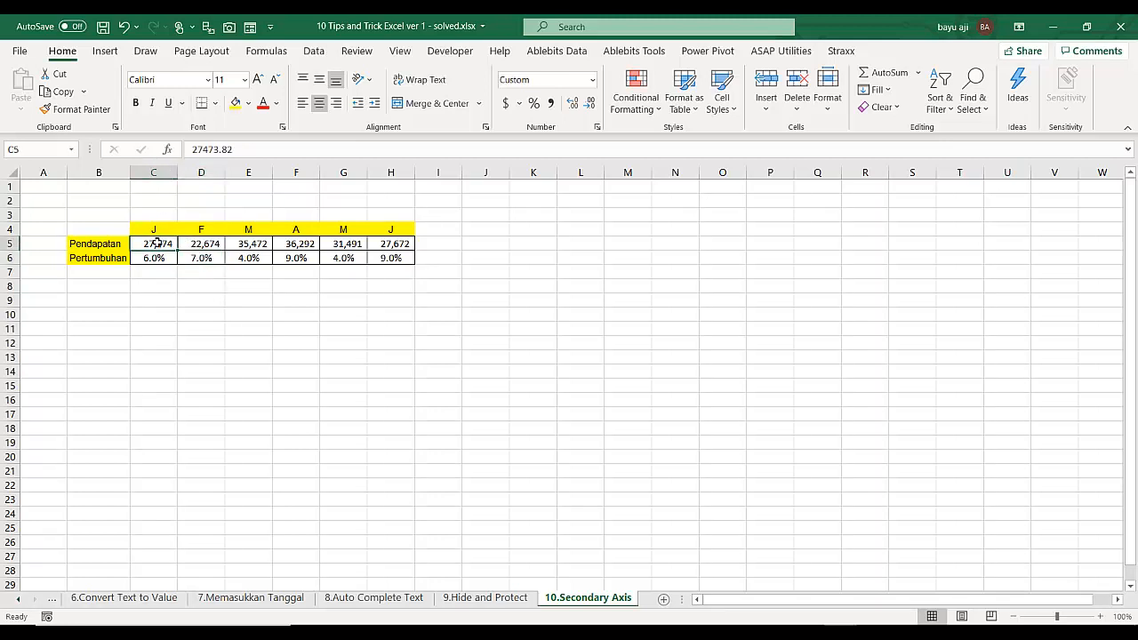
pyautogui.click(113, 55)
pyautogui.click(499, 92)
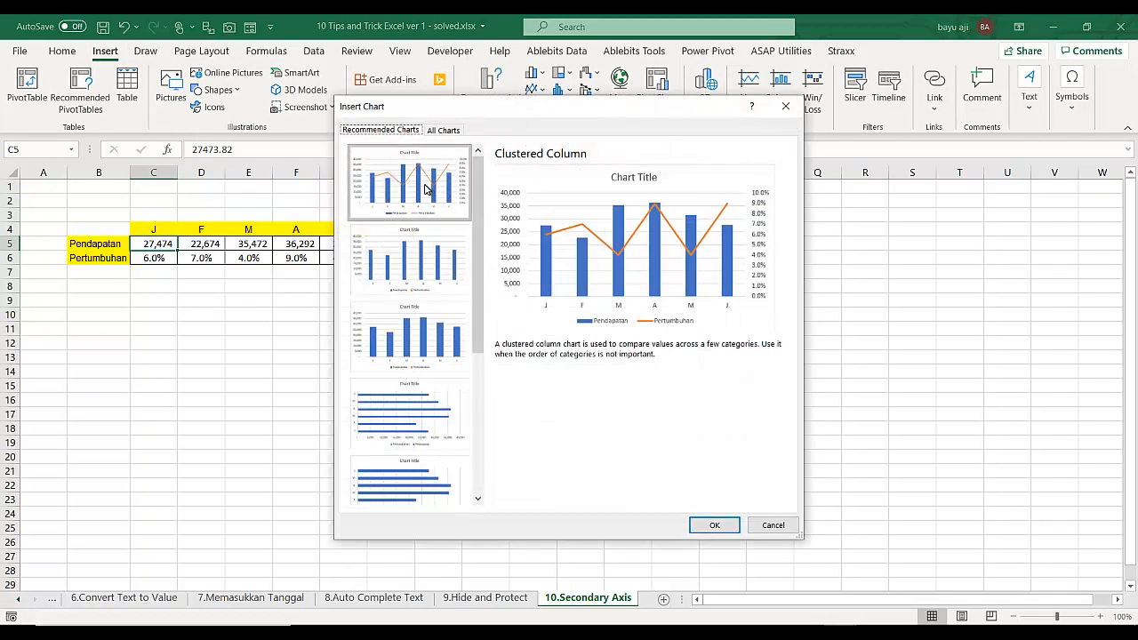
pyautogui.click(415, 188)
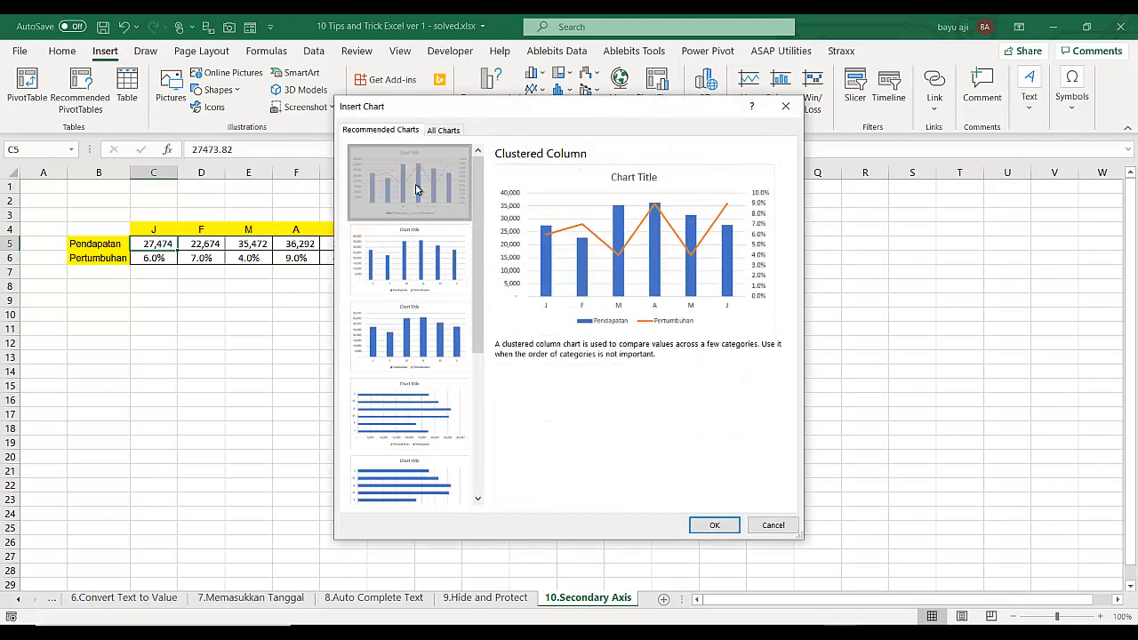
pyautogui.doubleClick(415, 188)
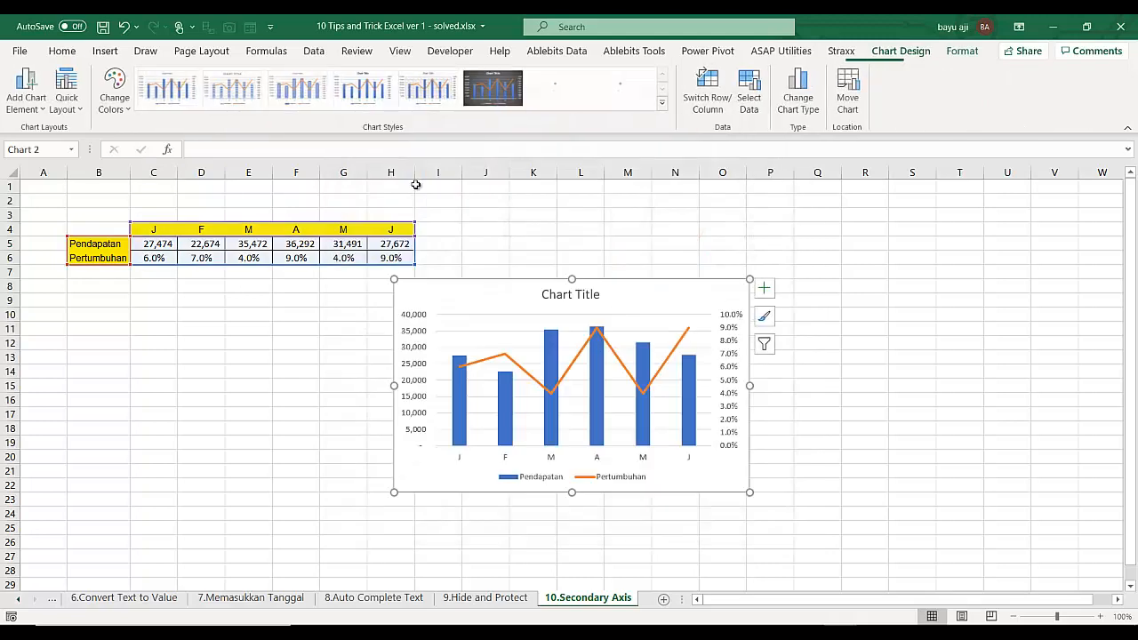
# Move the chart directly below the data table, enlarge it to span about B7 to K25, and deselect it.
pyautogui.moveTo(495, 281); pyautogui.dragTo(214, 273)
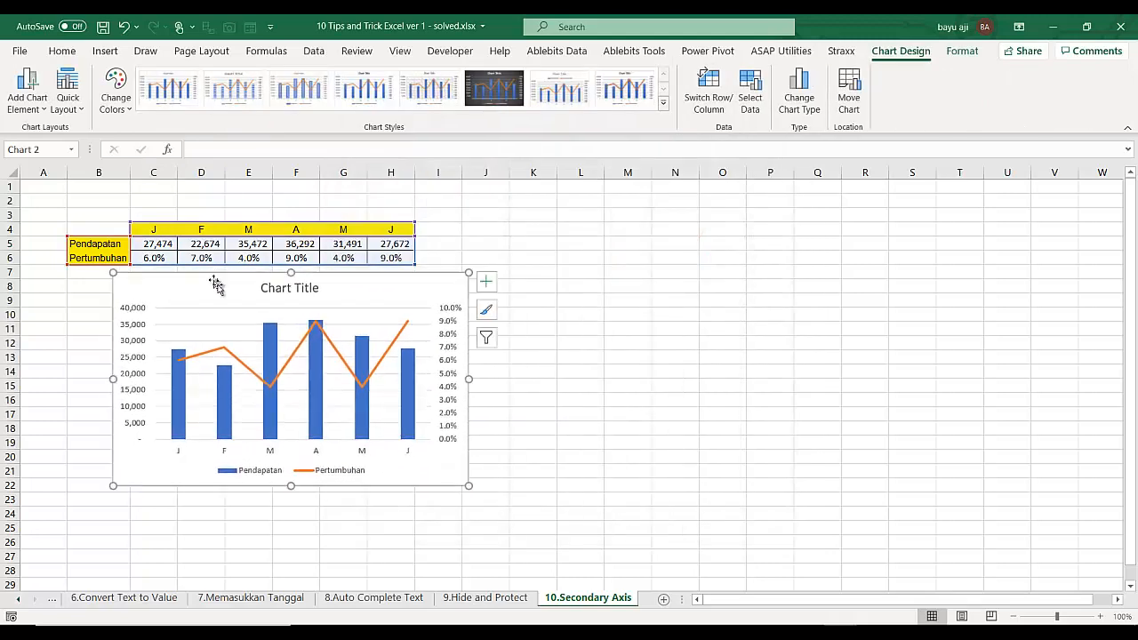
pyautogui.moveTo(488, 501); pyautogui.dragTo(524, 529)
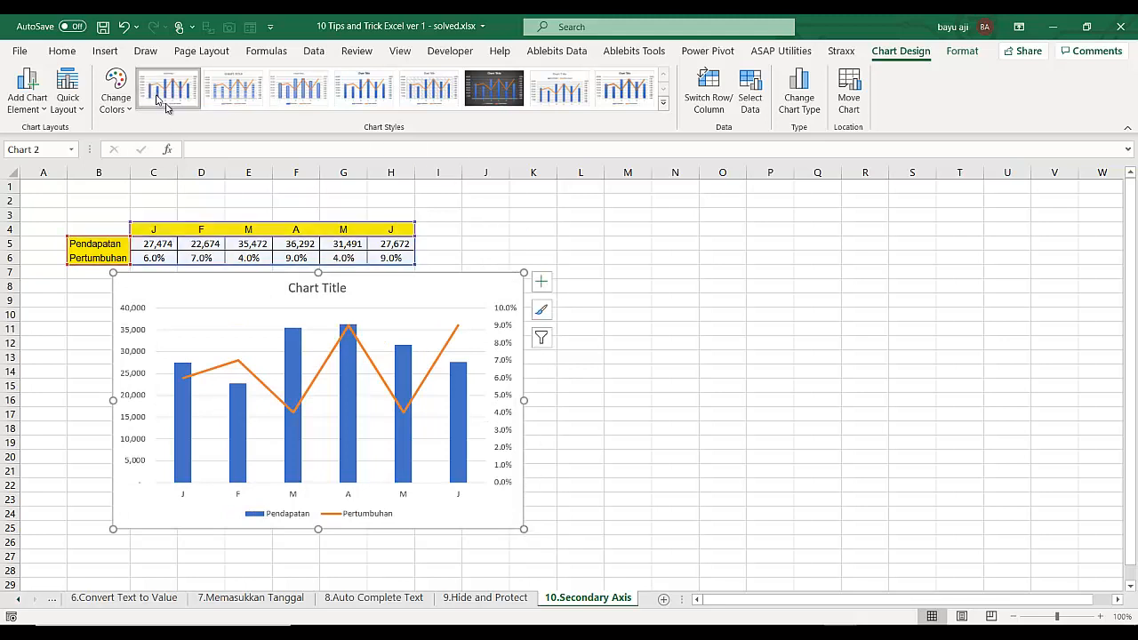
pyautogui.click(598, 296)
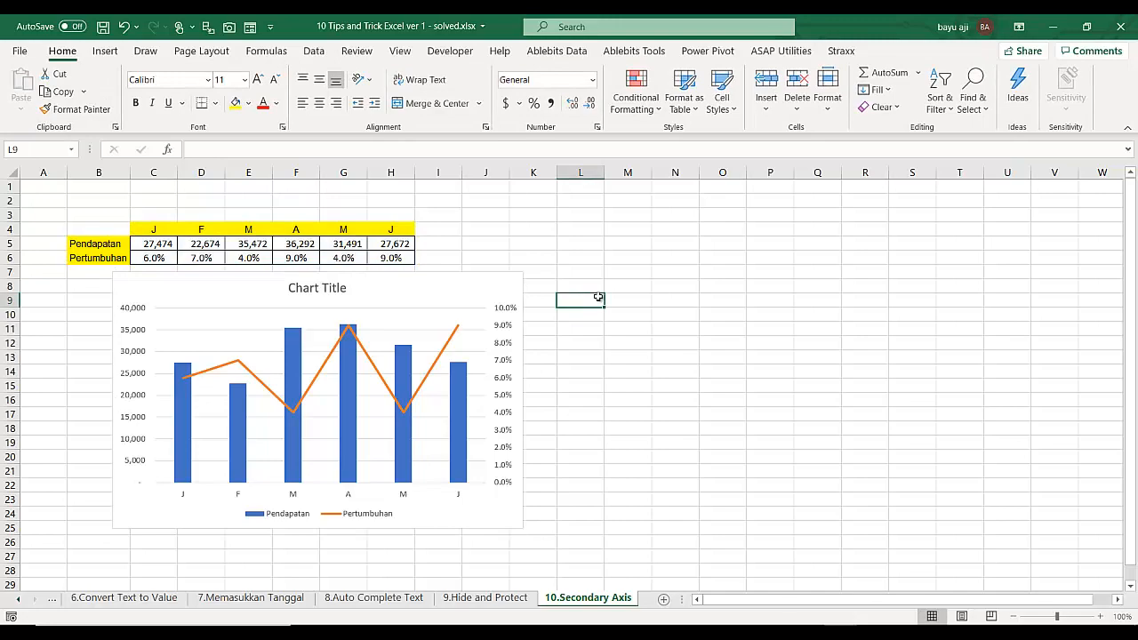